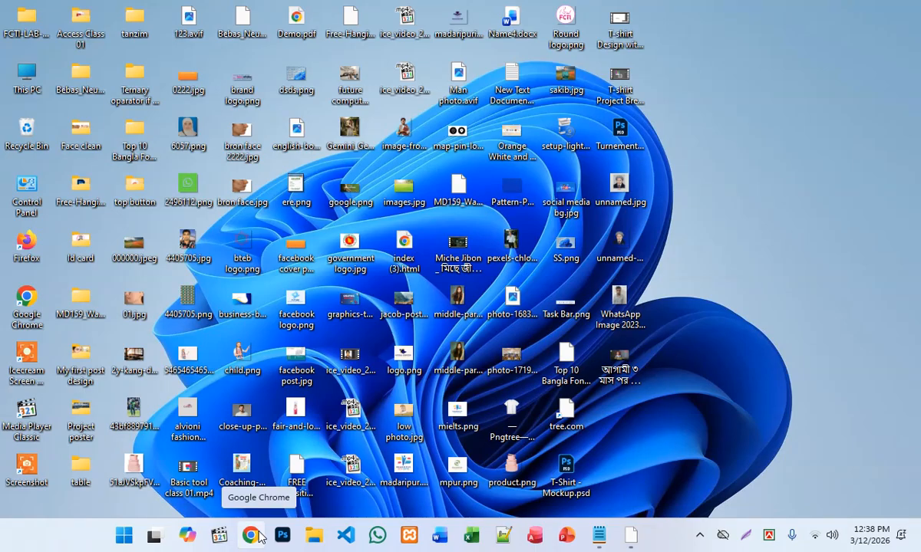
# Open Google Chrome and search Google for "hind siliguri" in a new tab.
pyautogui.click(252, 536)
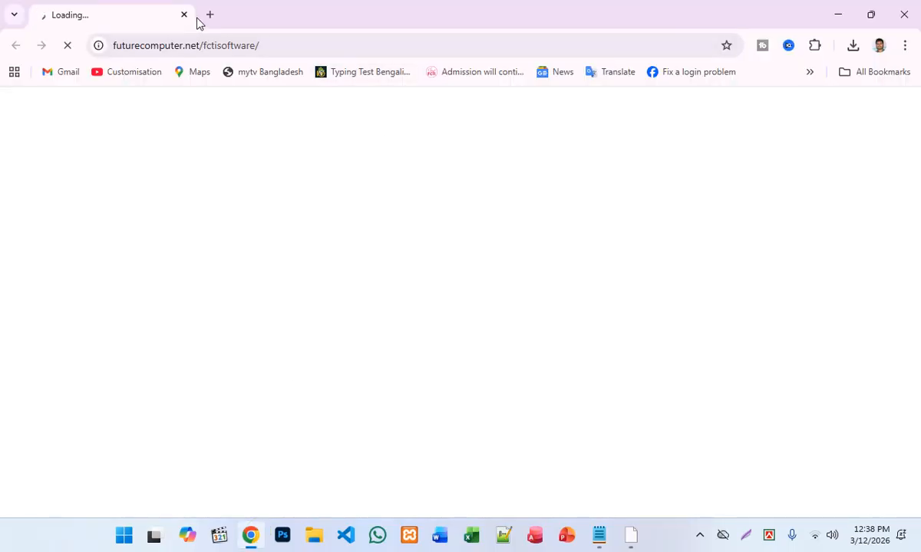
pyautogui.click(209, 15)
pyautogui.click(187, 15)
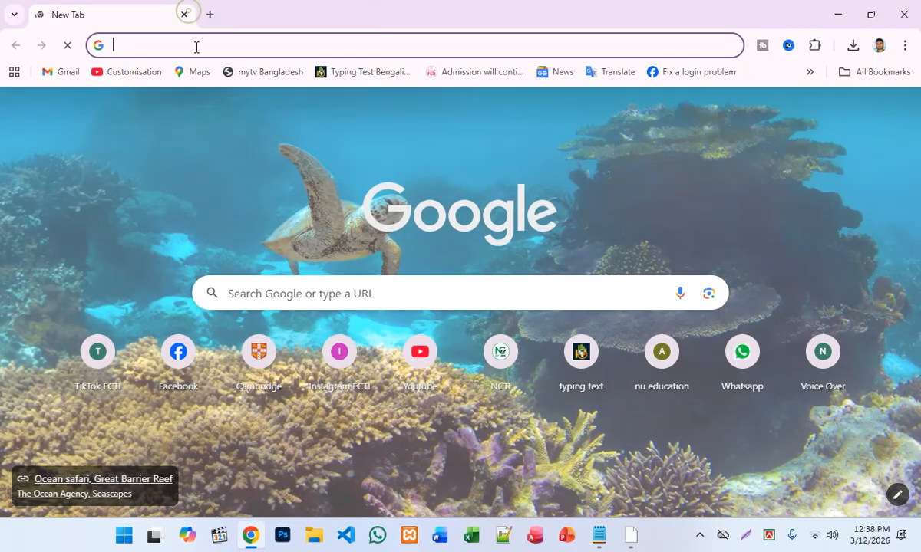
pyautogui.click(197, 48)
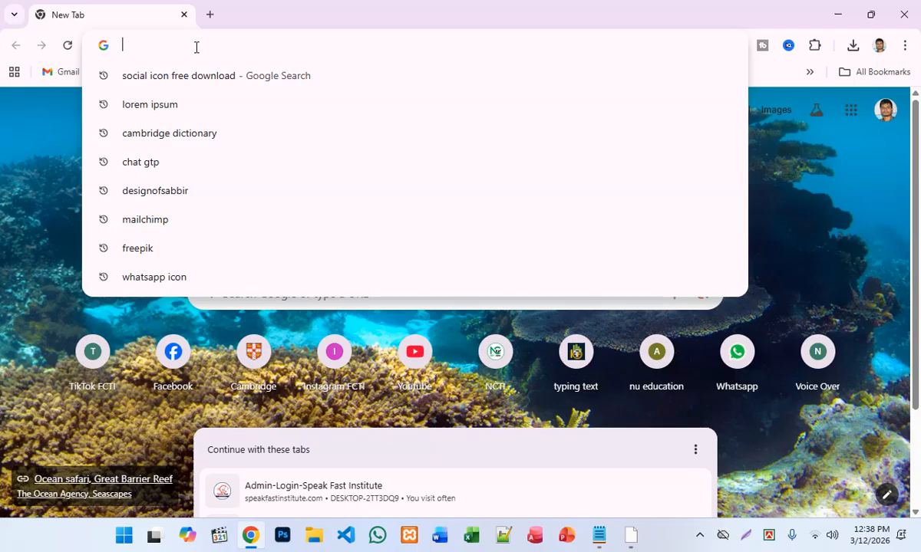
pyautogui.write('hind')
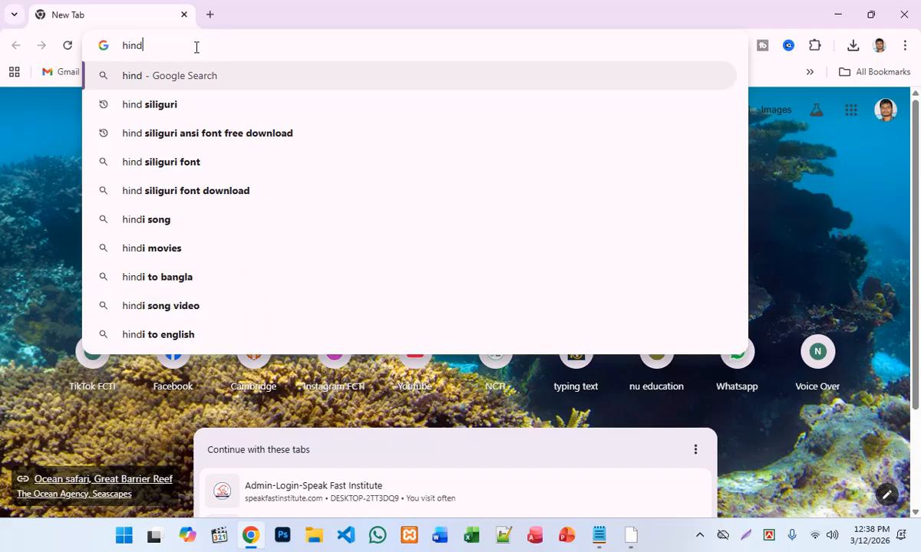
pyautogui.press('Down')
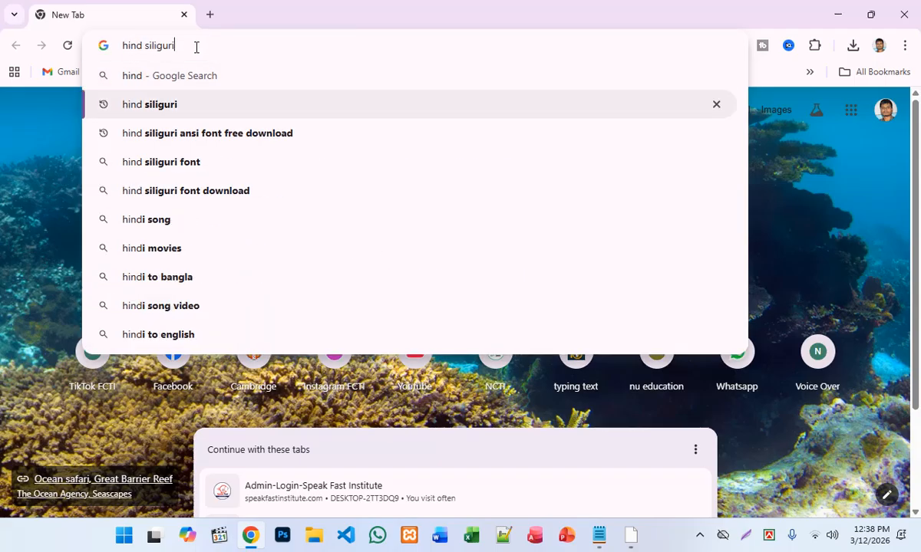
pyautogui.press('Return')
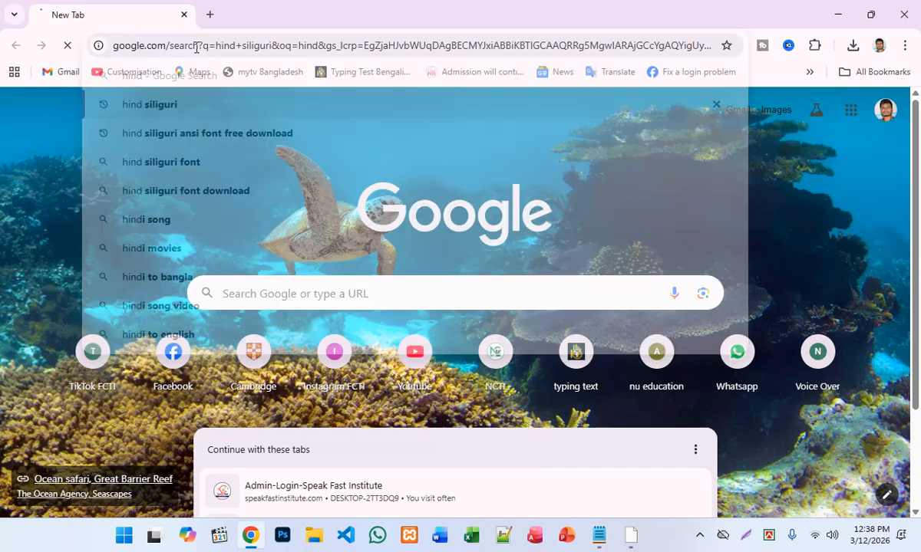
# Open the Google Fonts page for Hind Siliguri and add the font to the selected families.
pyautogui.scroll(-1, 169, 227)
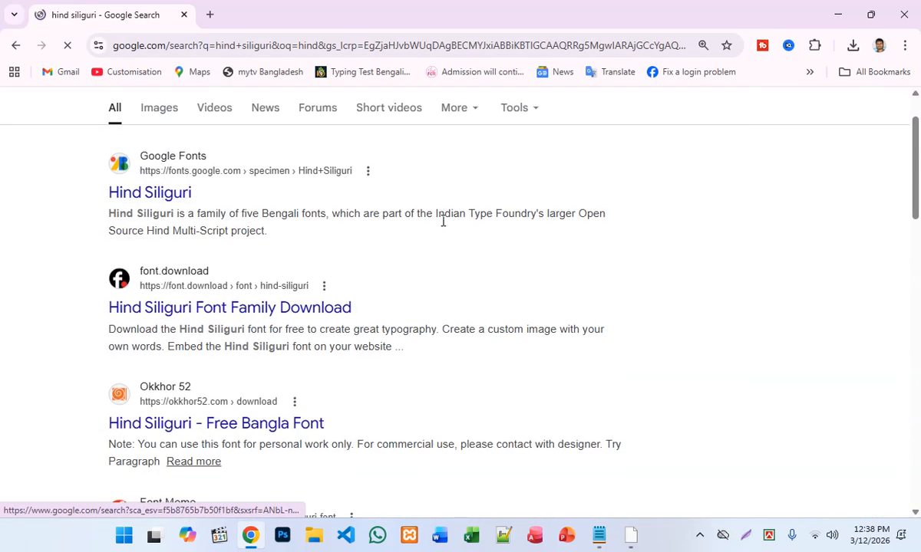
pyautogui.click(153, 194)
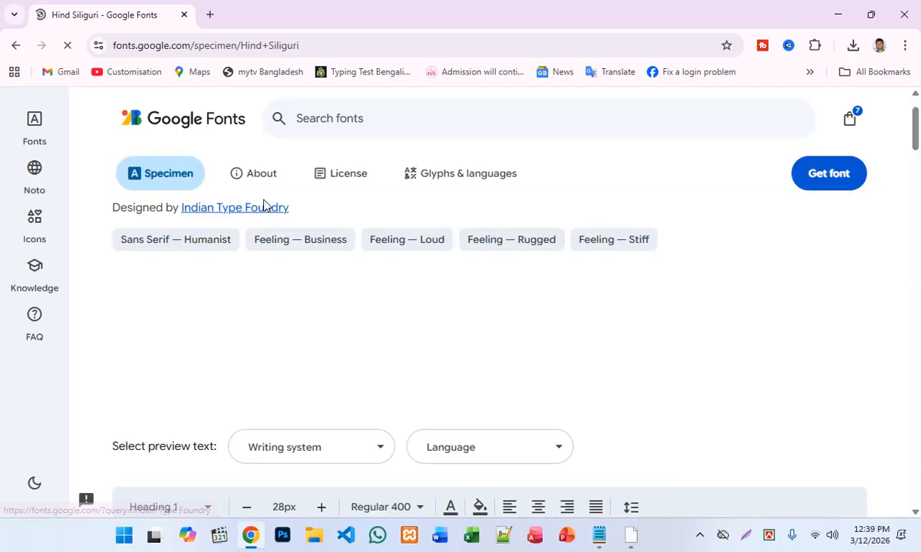
pyautogui.scroll(-4, 321, 245)
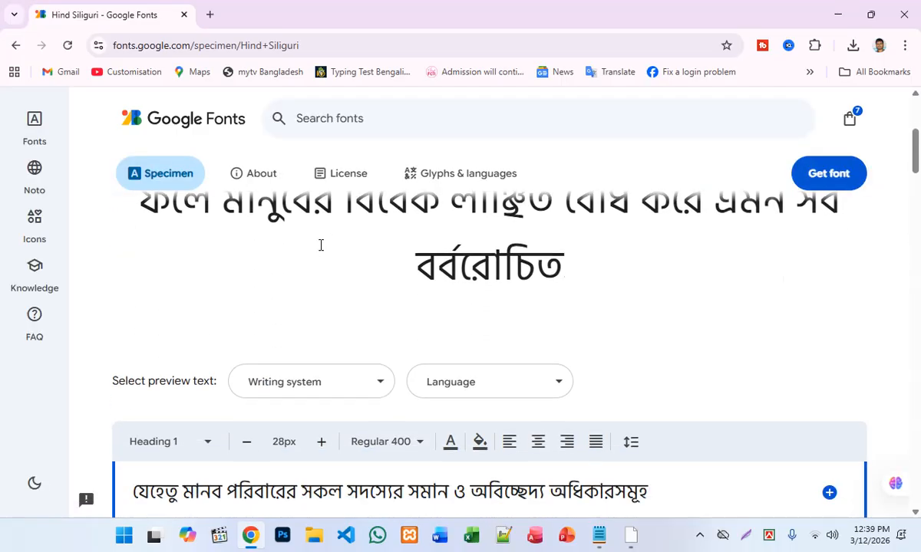
pyautogui.scroll(4, 456, 265)
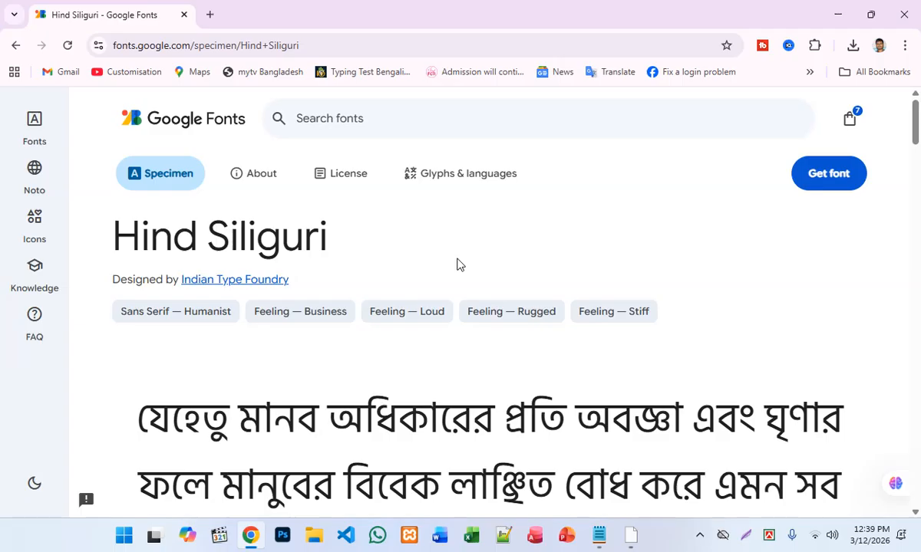
pyautogui.click(827, 174)
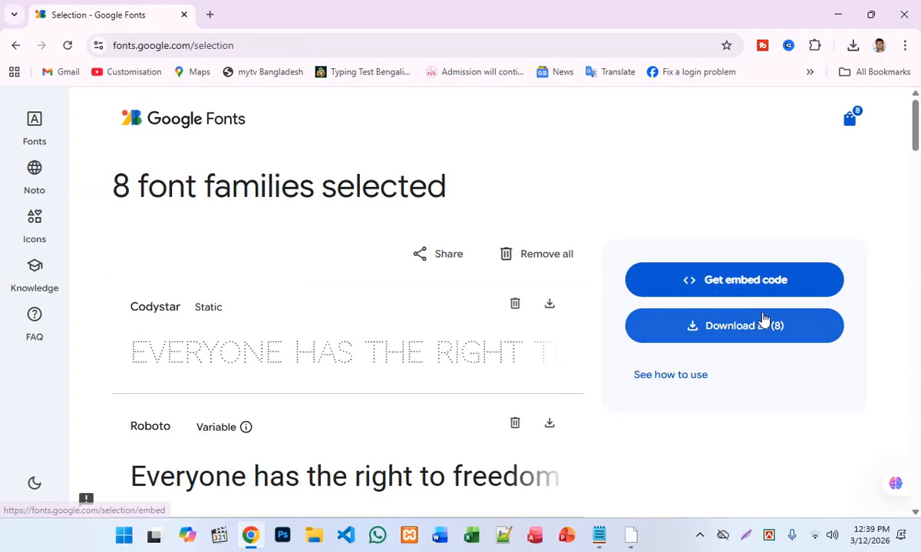
# Try to download all selected font families and switch the keyboard input to Bijoy Classic.
pyautogui.click(757, 330)
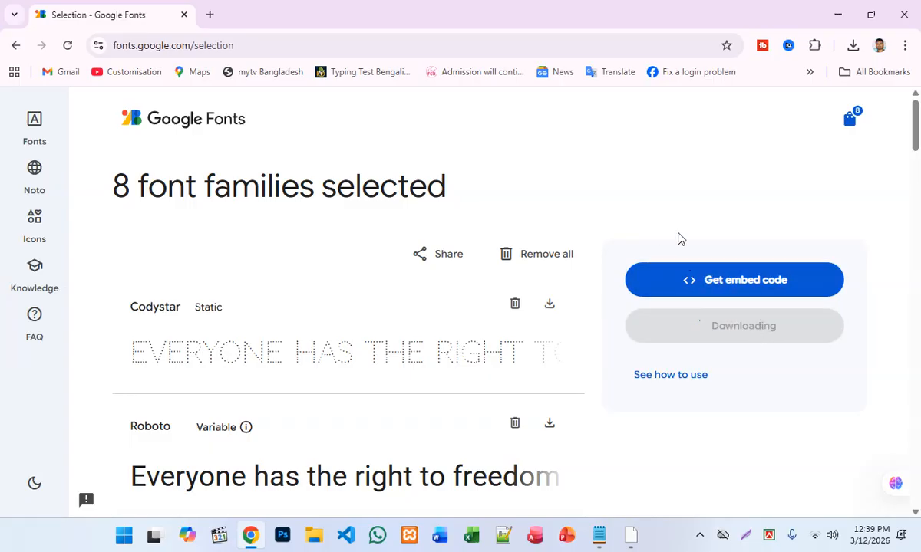
pyautogui.rightClick(780, 536)
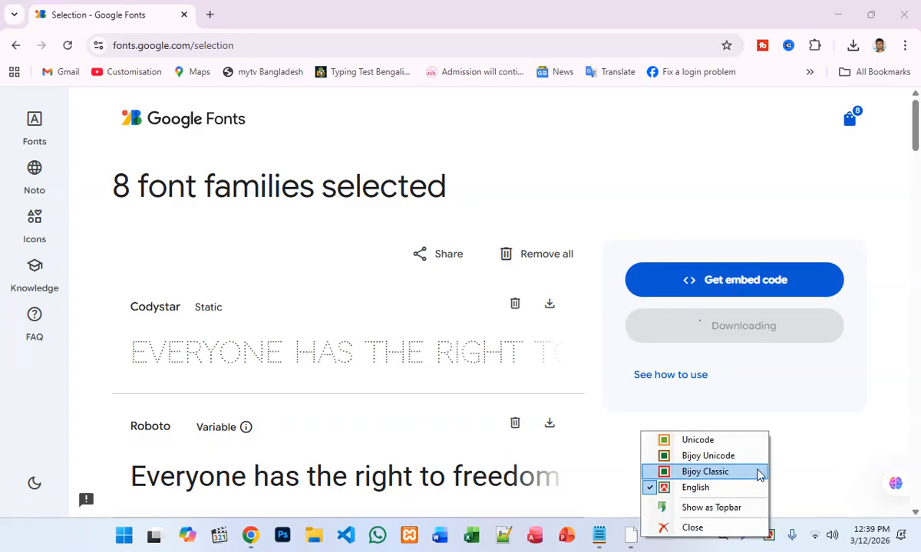
pyautogui.click(732, 474)
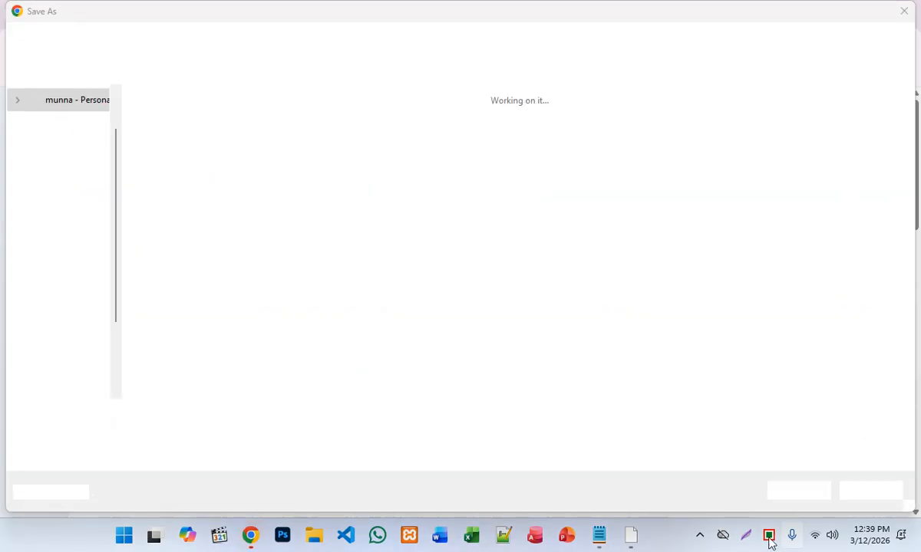
pyautogui.rightClick(769, 537)
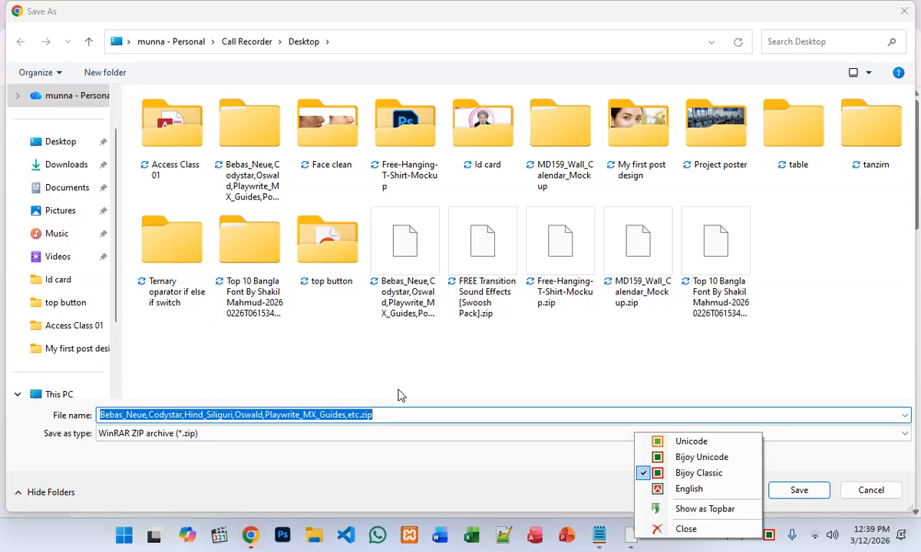
pyautogui.click(541, 375)
pyautogui.click(911, 5)
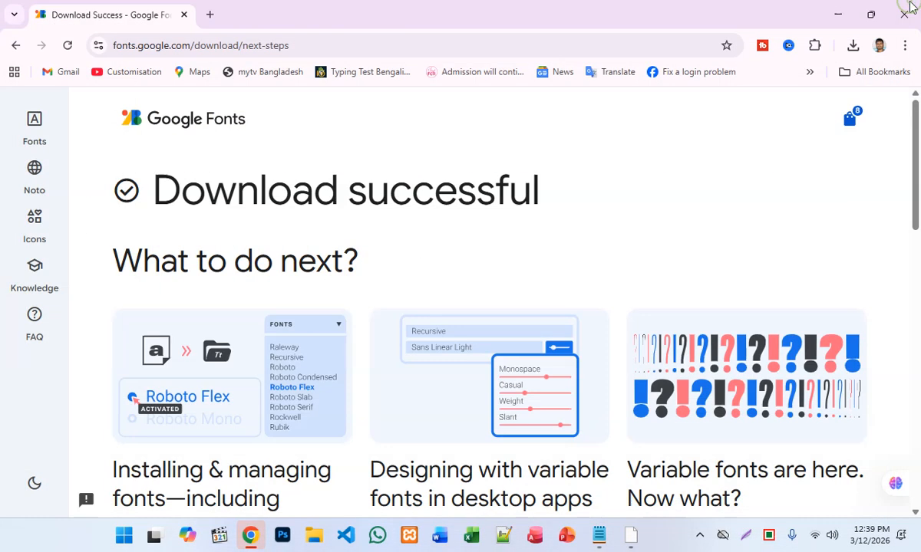
# Review the selected font families and the Hind Siliguri specimen page on Google Fonts.
pyautogui.click(15, 45)
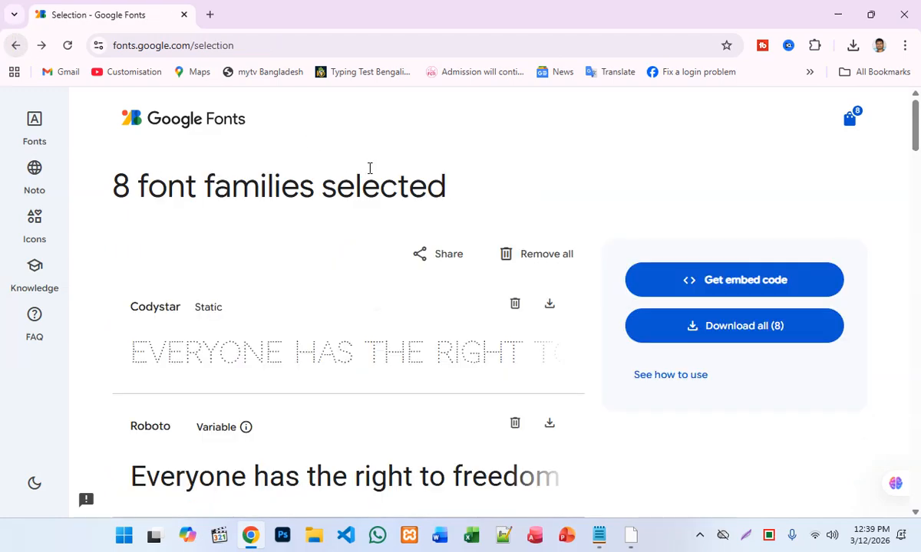
pyautogui.scroll(-7, 369, 168)
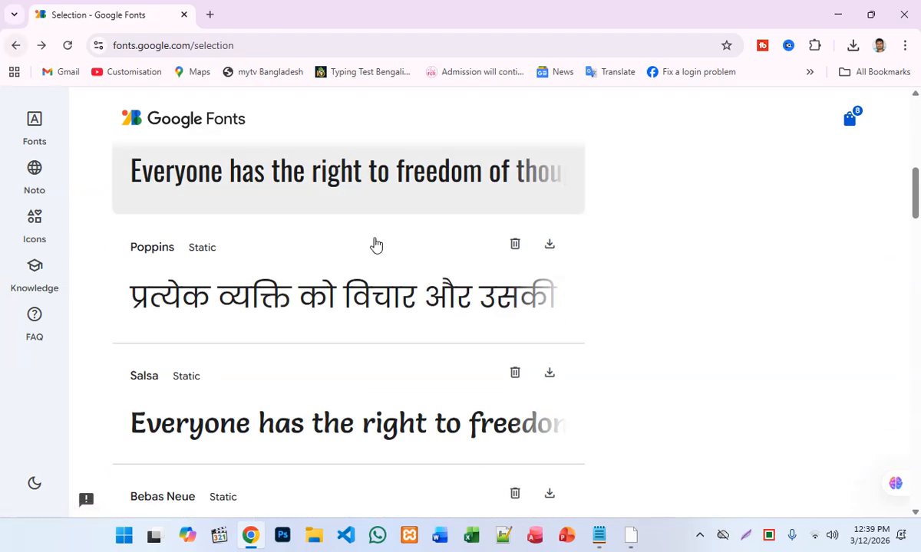
pyautogui.scroll(7, 368, 247)
pyautogui.scroll(-2, 506, 296)
pyautogui.scroll(1, 507, 296)
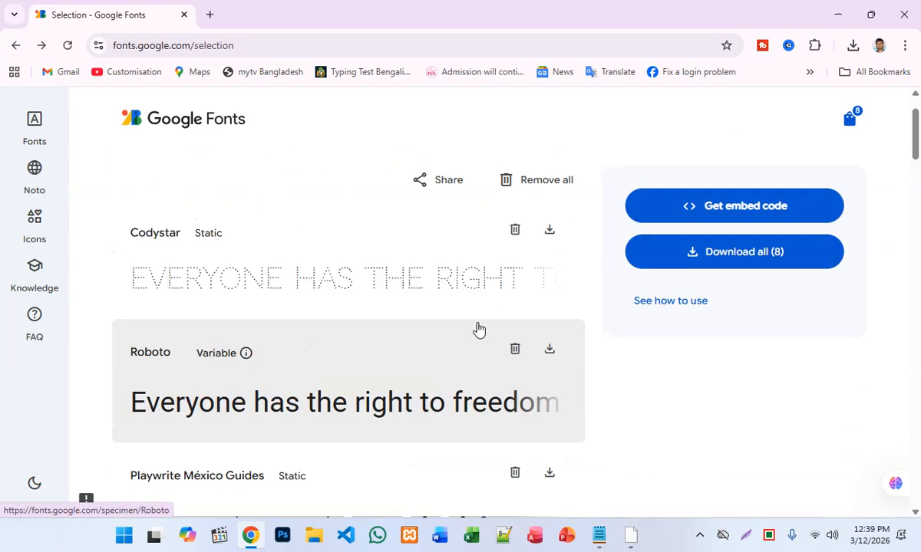
pyautogui.click(14, 46)
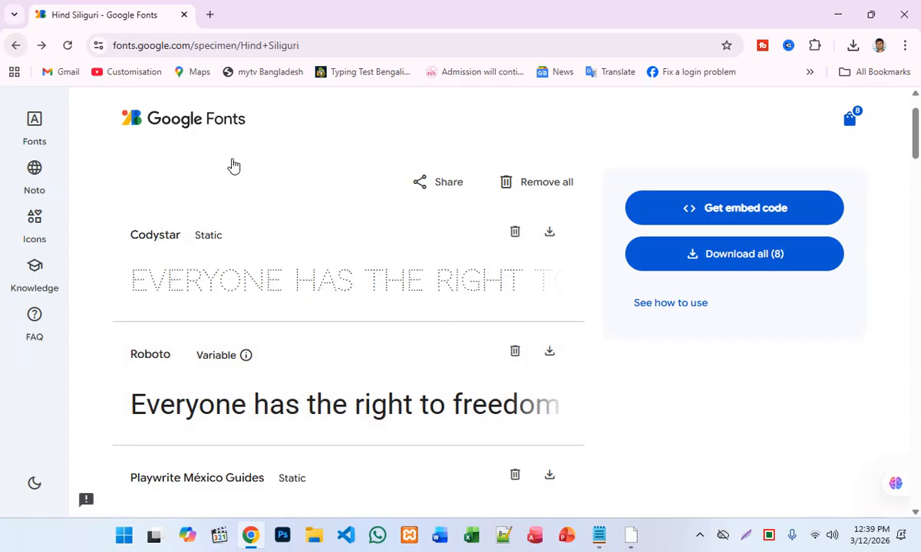
pyautogui.scroll(-5, 450, 300)
pyautogui.scroll(-15, 450, 304)
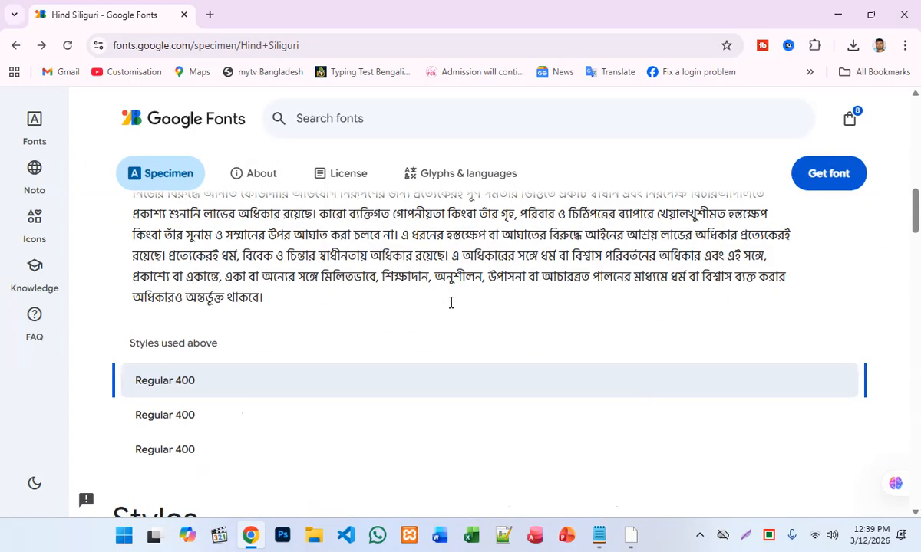
pyautogui.scroll(-5, 371, 275)
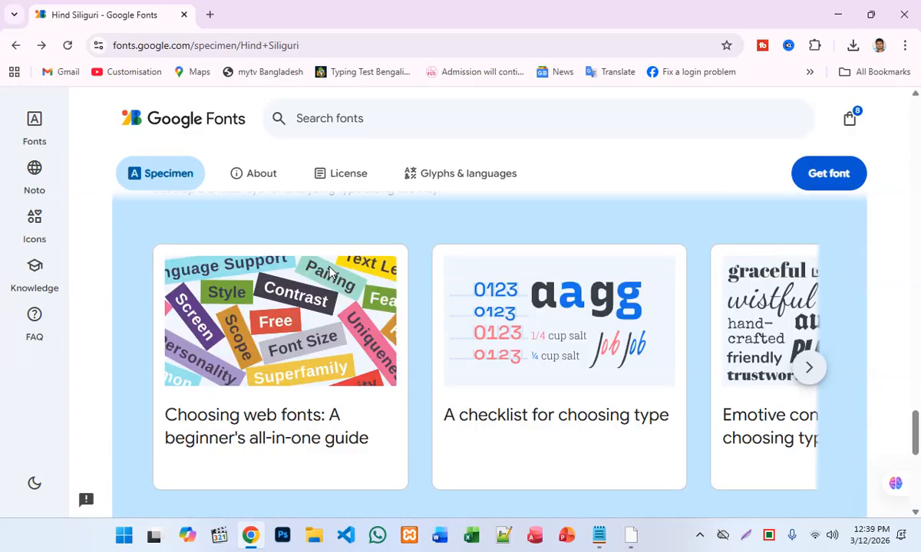
pyautogui.scroll(15, 329, 267)
pyautogui.scroll(10, 328, 267)
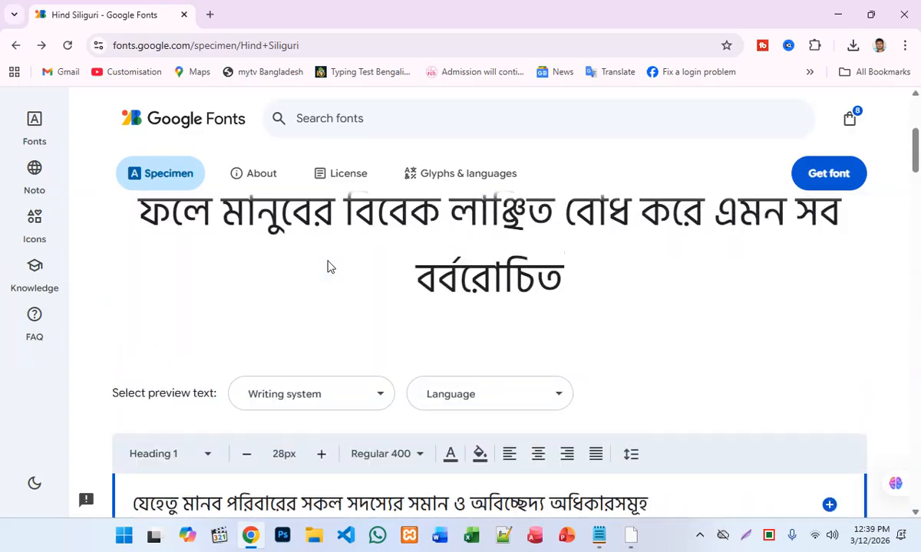
# Download the Hind Siliguri font from font.download to the Desktop as hind-siliguri.zip, and open a new browser tab.
pyautogui.click(13, 46)
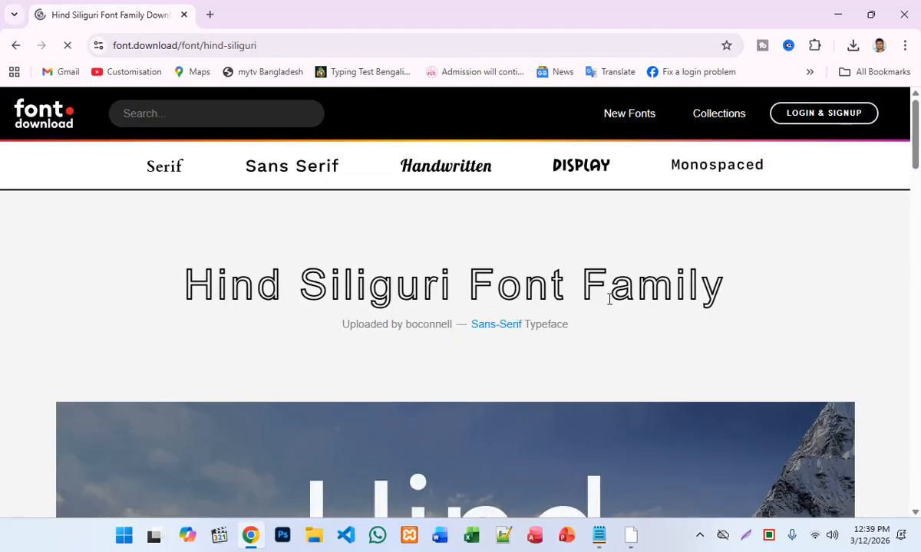
pyautogui.scroll(-10, 610, 297)
pyautogui.scroll(3, 293, 232)
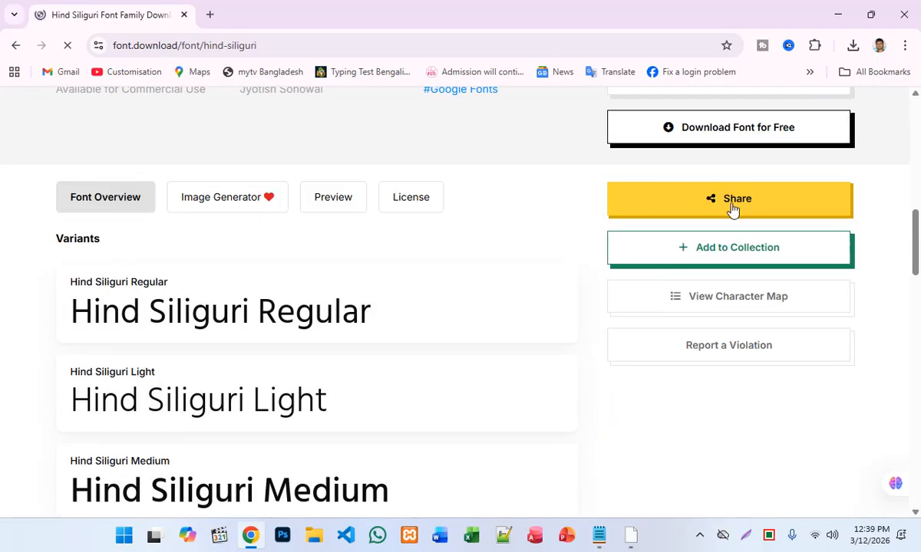
pyautogui.scroll(2, 729, 223)
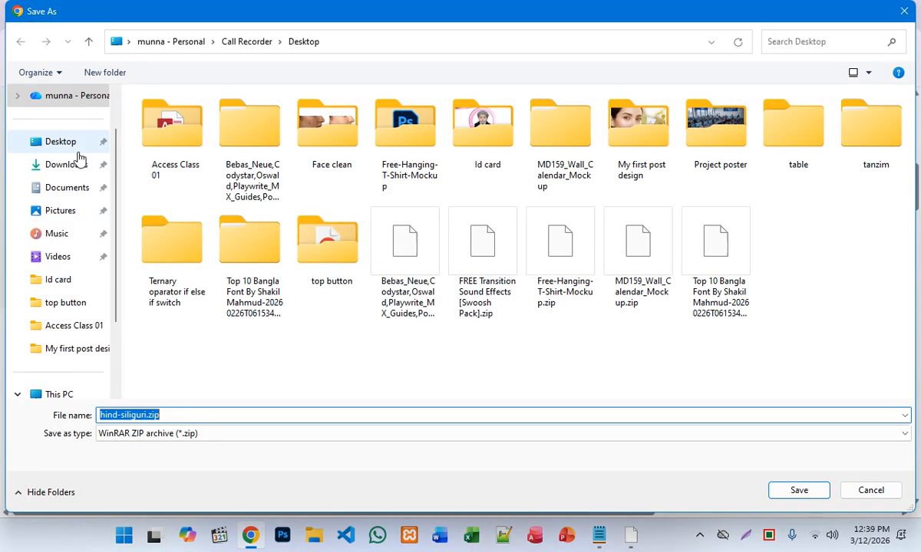
pyautogui.click(795, 490)
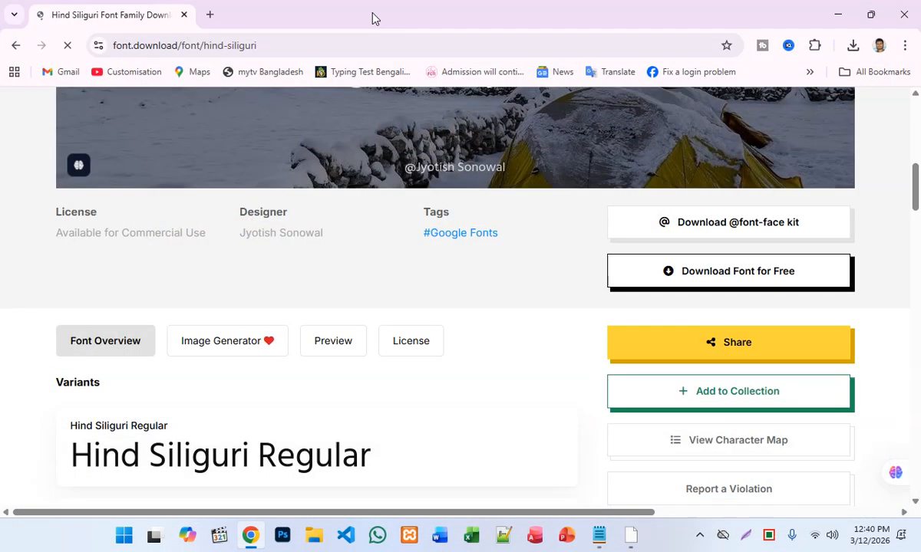
pyautogui.click(209, 14)
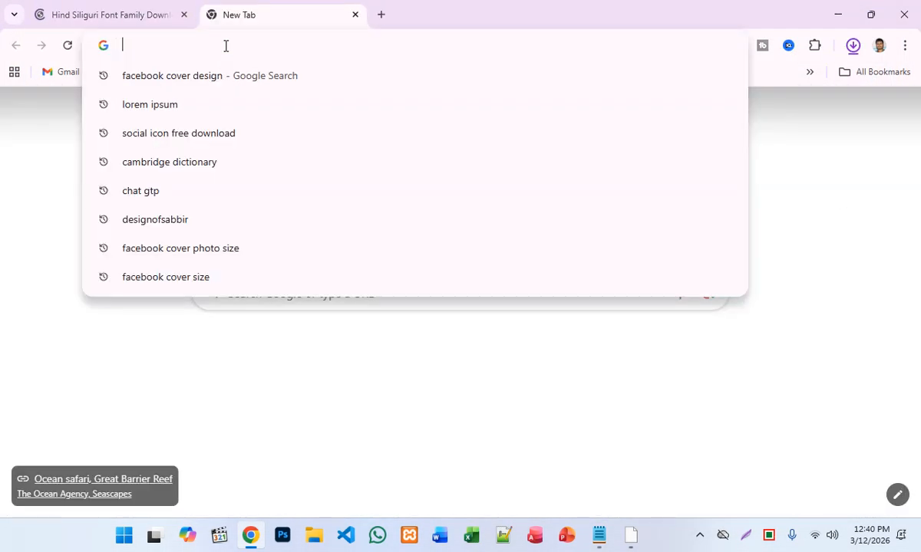
pyautogui.write('vmm')
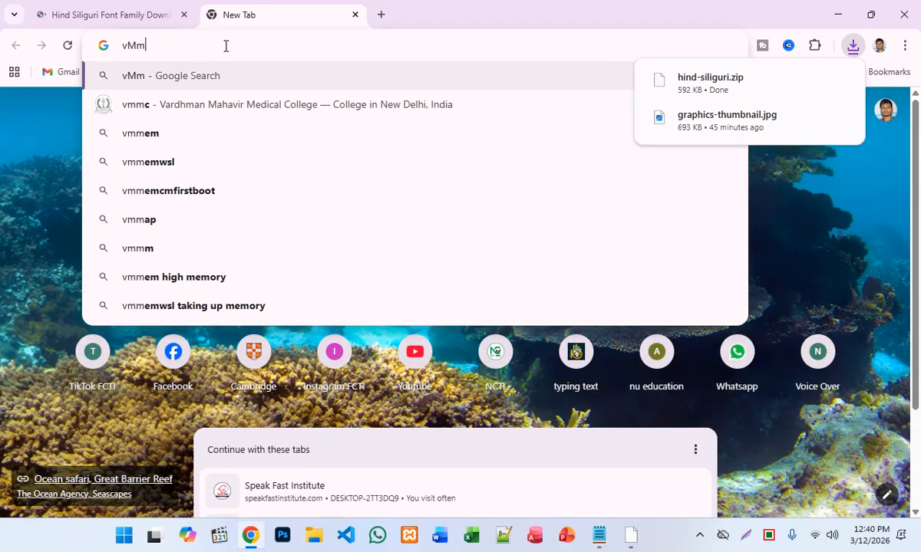
pyautogui.press('Escape')
pyautogui.write('াগস')
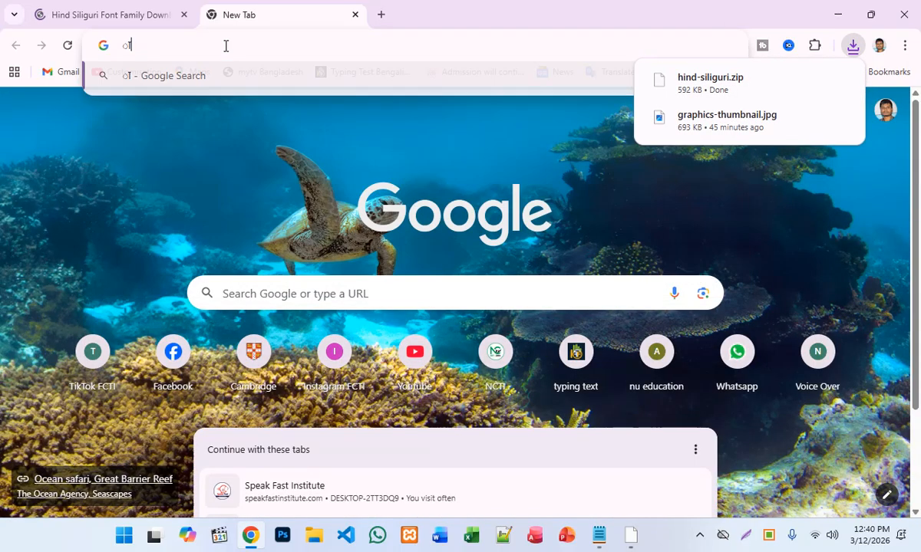
pyautogui.press('BackSpace')
pyautogui.press('BackSpace')
pyautogui.press('BackSpace')
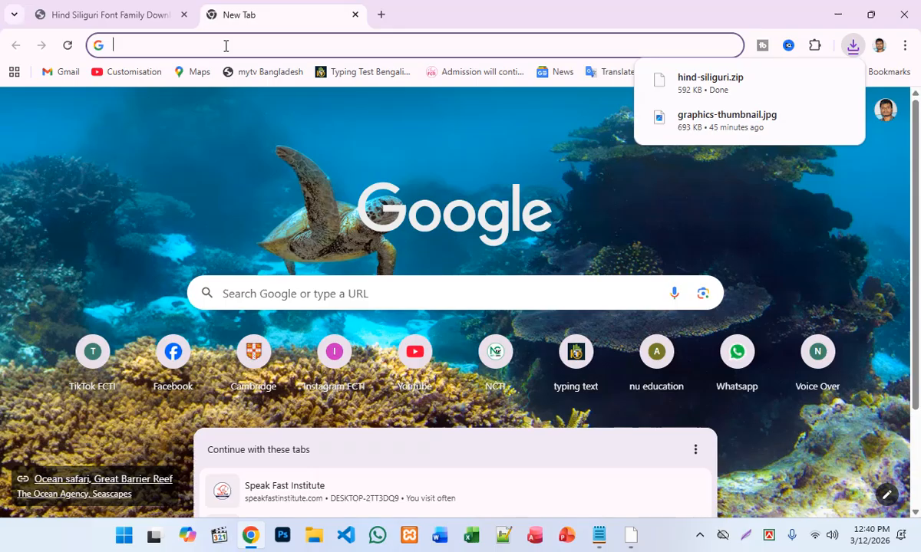
# Search for "fontbd", open the fontbd.com site and go to its Bangla font collection.
pyautogui.write('fontbd')
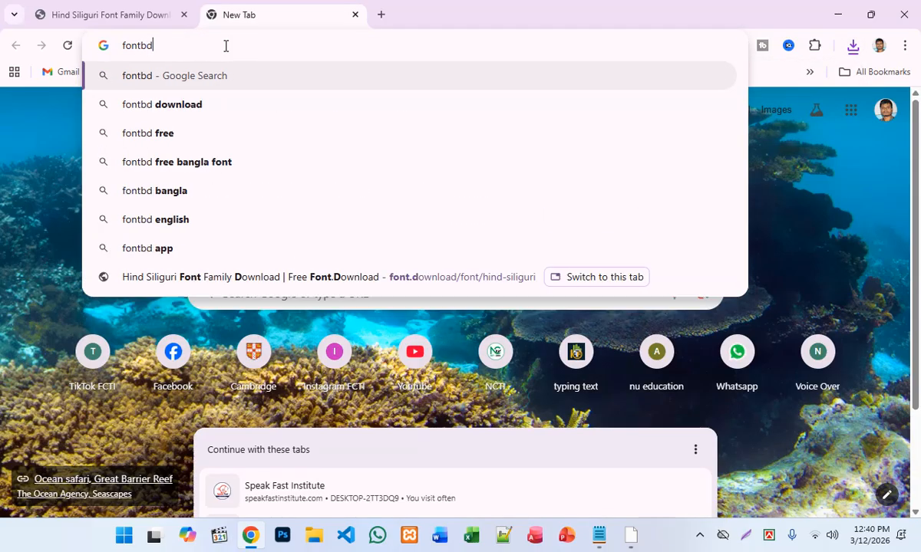
pyautogui.press('Return')
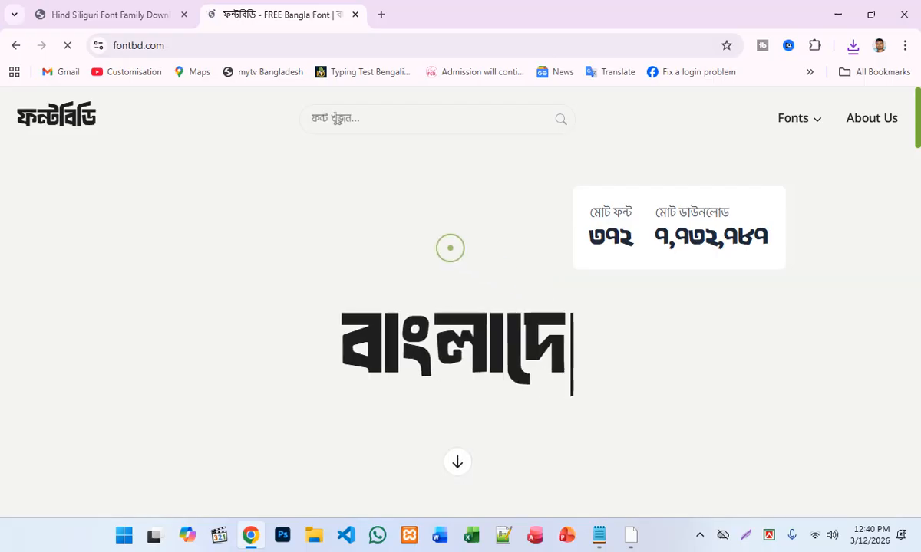
pyautogui.scroll(-7, 451, 248)
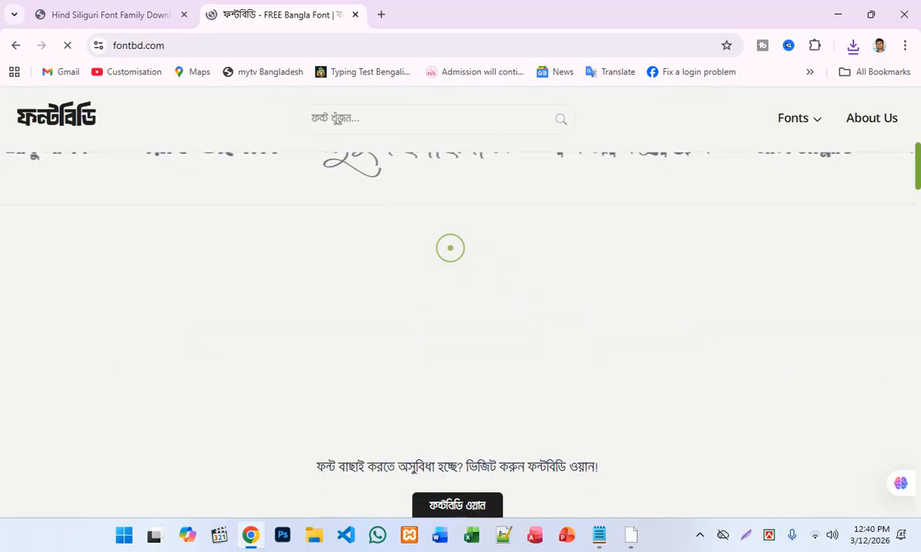
pyautogui.scroll(-5, 451, 248)
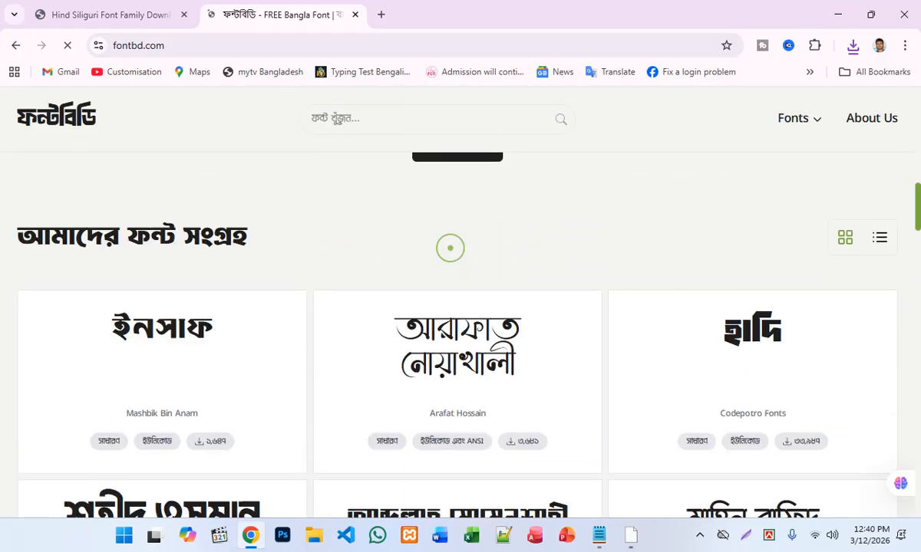
# Browse the fontbd.com font collection, open its full list of free fonts and dismiss the advertisement.
pyautogui.scroll(-3, 450, 248)
pyautogui.scroll(1, 451, 248)
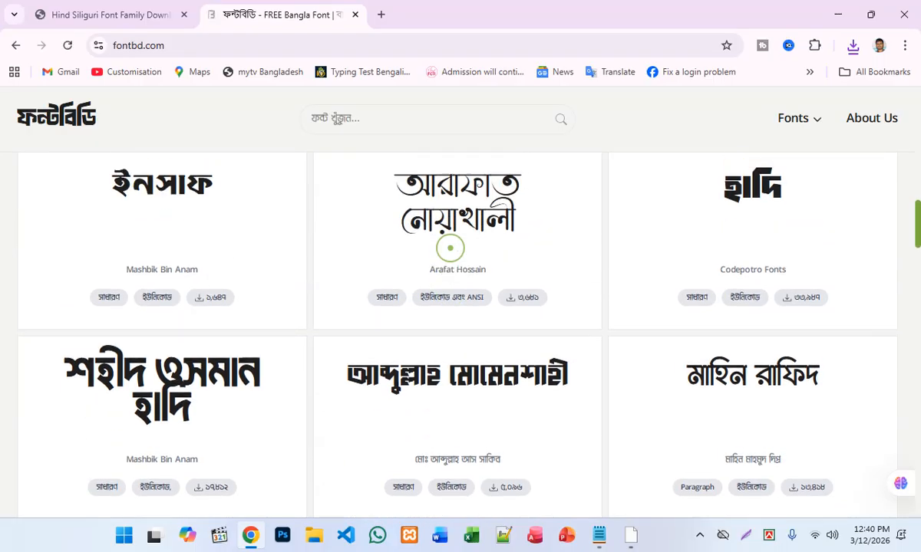
pyautogui.scroll(-6, 450, 248)
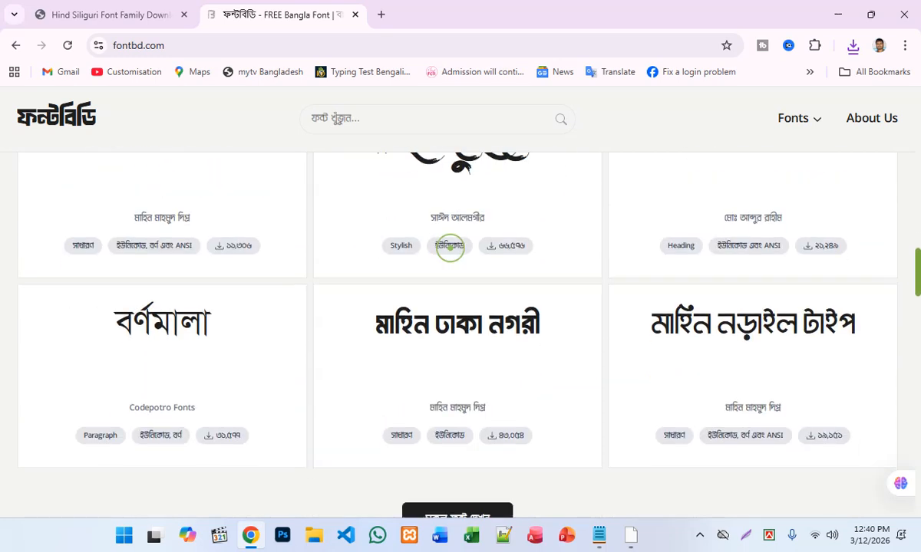
pyautogui.scroll(-1, 450, 247)
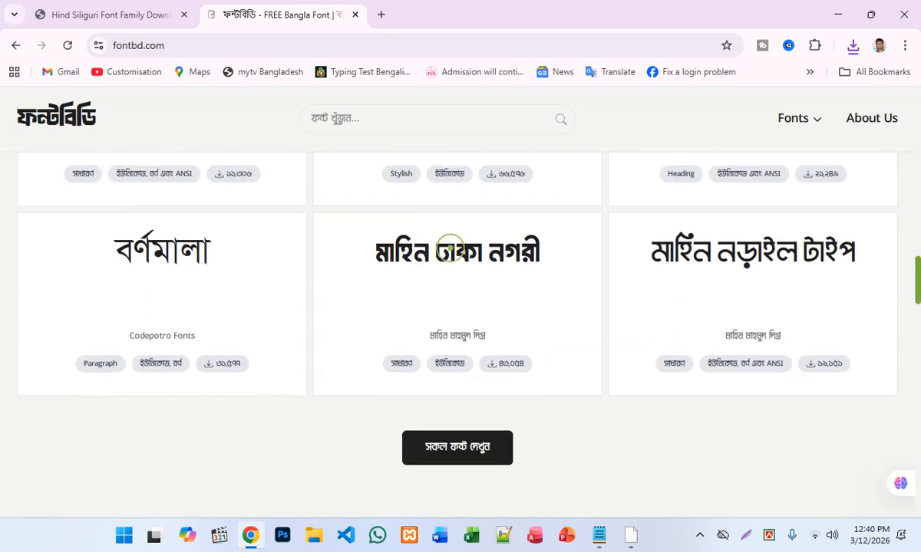
pyautogui.click(465, 463)
pyautogui.click(367, 369)
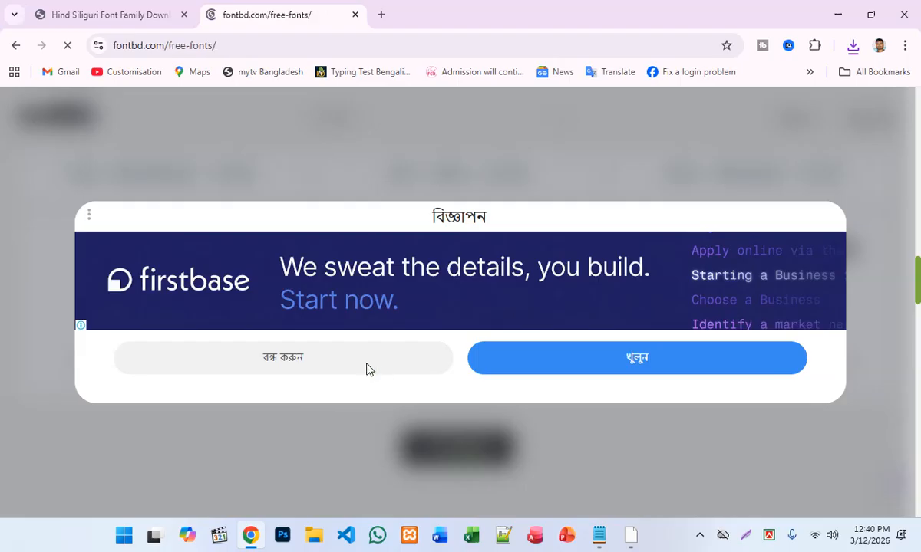
# Browse the free fonts list and load two more batches of fonts at its end.
pyautogui.scroll(-3, 419, 292)
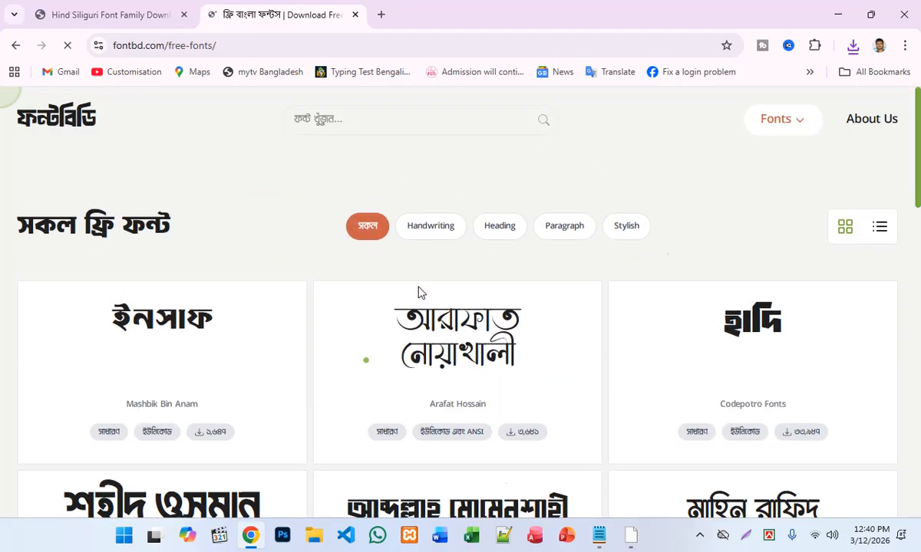
pyautogui.scroll(-6, 419, 293)
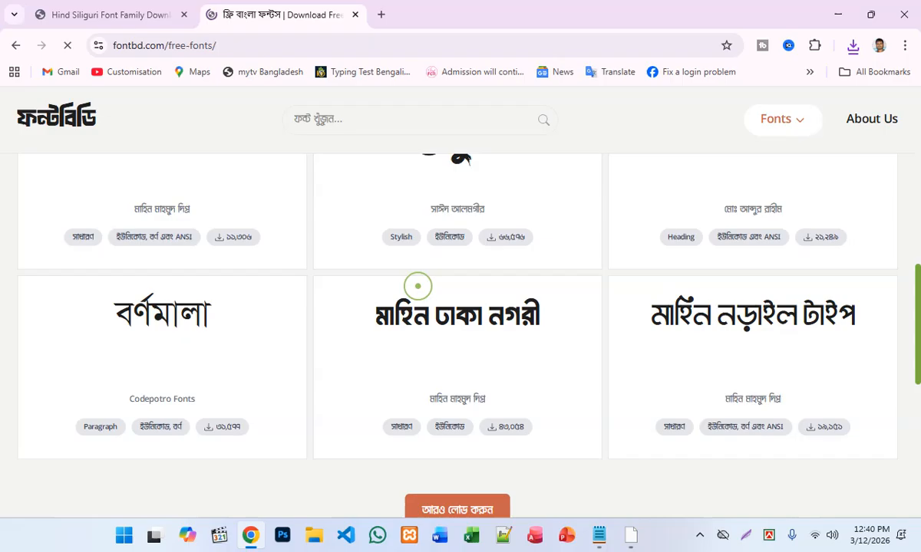
pyautogui.scroll(-2, 417, 286)
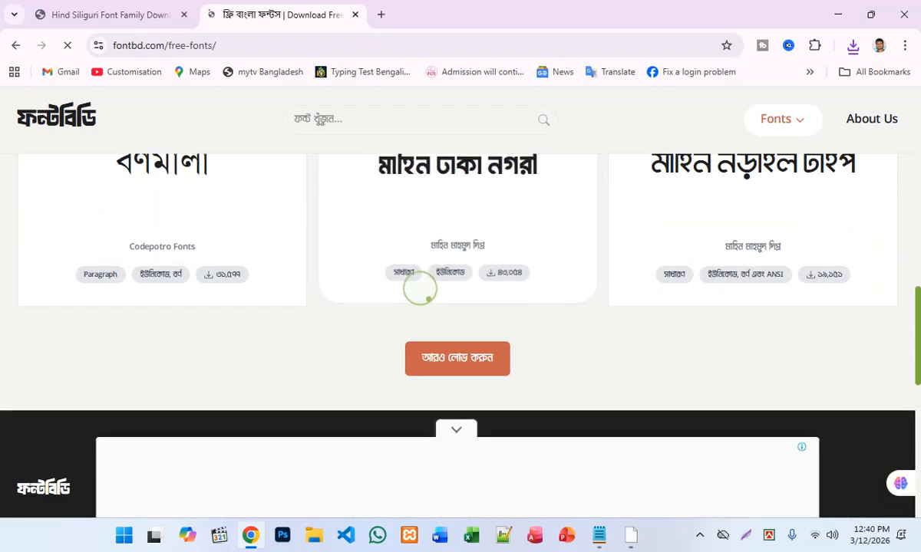
pyautogui.click(471, 363)
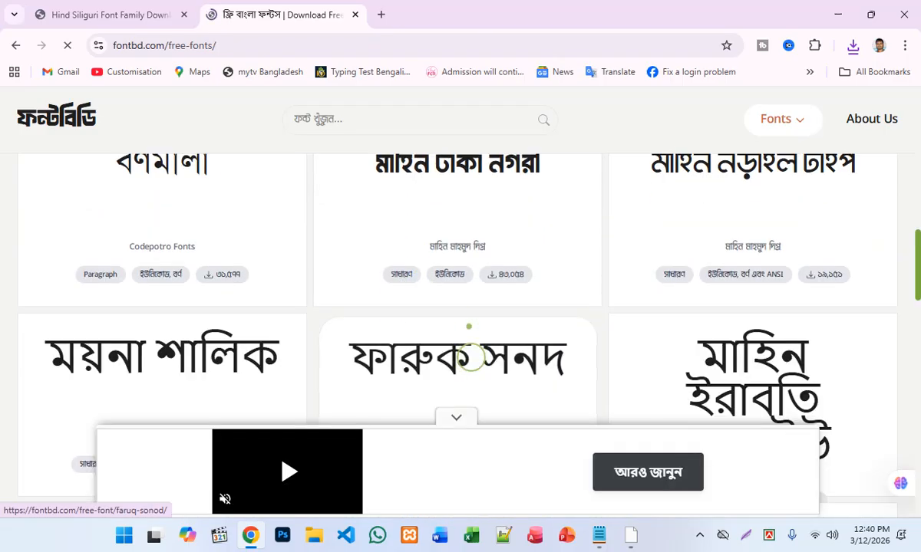
pyautogui.scroll(-2, 468, 330)
pyautogui.scroll(-3, 465, 311)
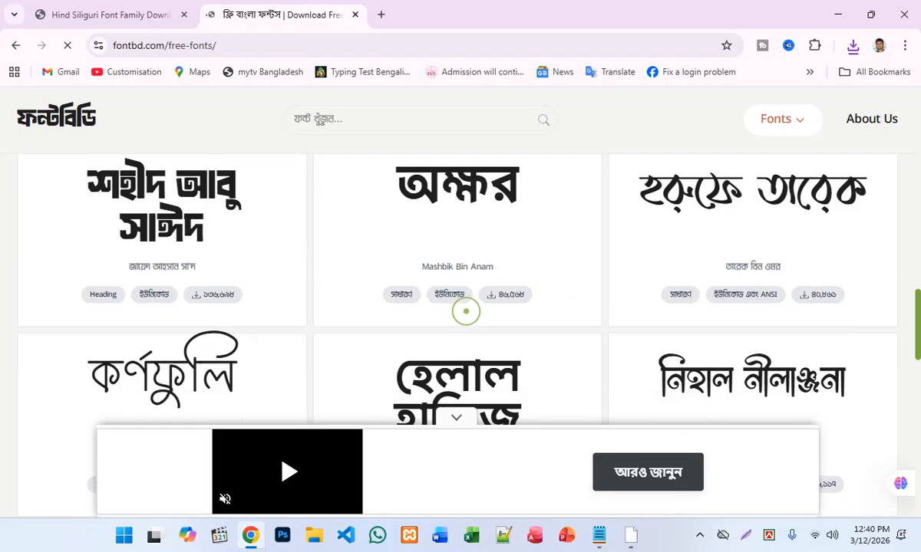
pyautogui.scroll(-3, 466, 311)
pyautogui.scroll(-4, 466, 311)
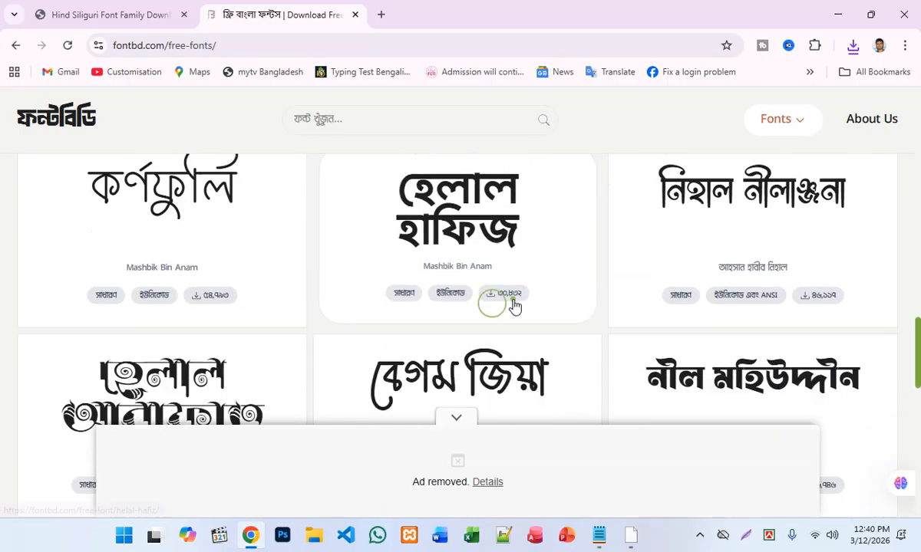
pyautogui.click(461, 328)
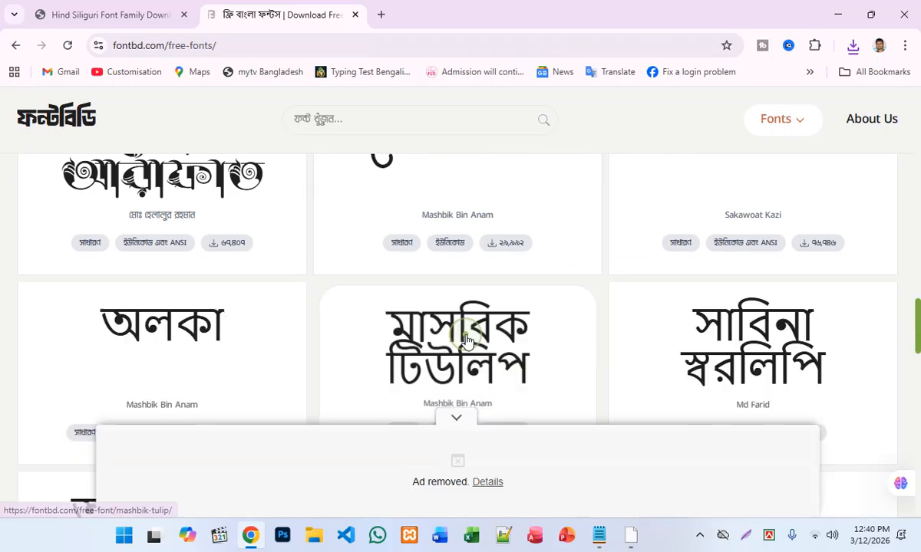
# Look through the newly loaded Bangla fonts and open the Baraka Bangla (বারাকা বাংলা) font page.
pyautogui.scroll(-2, 467, 342)
pyautogui.scroll(-6, 467, 338)
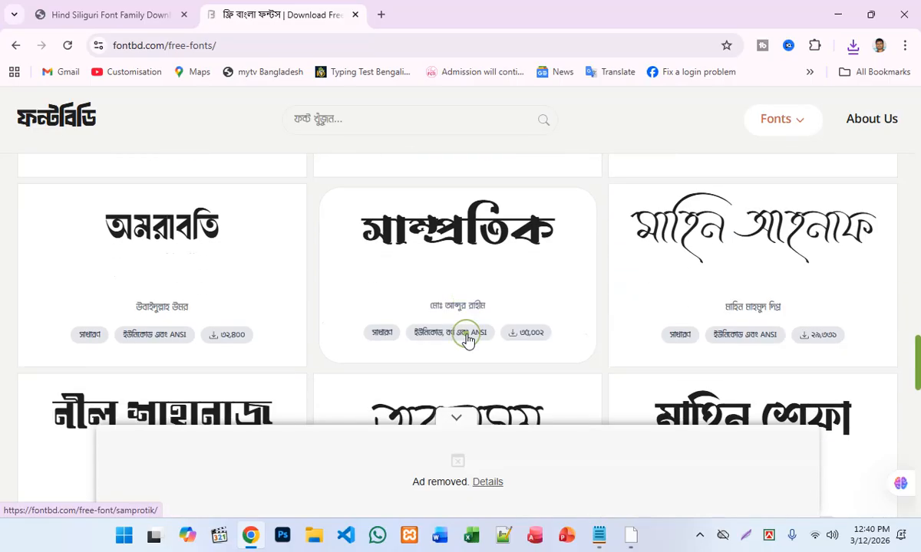
pyautogui.scroll(-5, 467, 339)
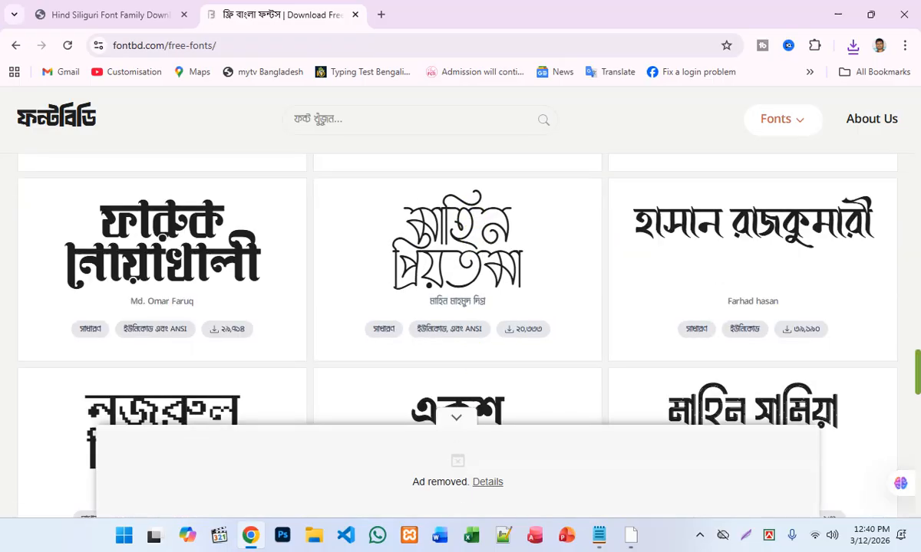
pyautogui.scroll(-3, 493, 296)
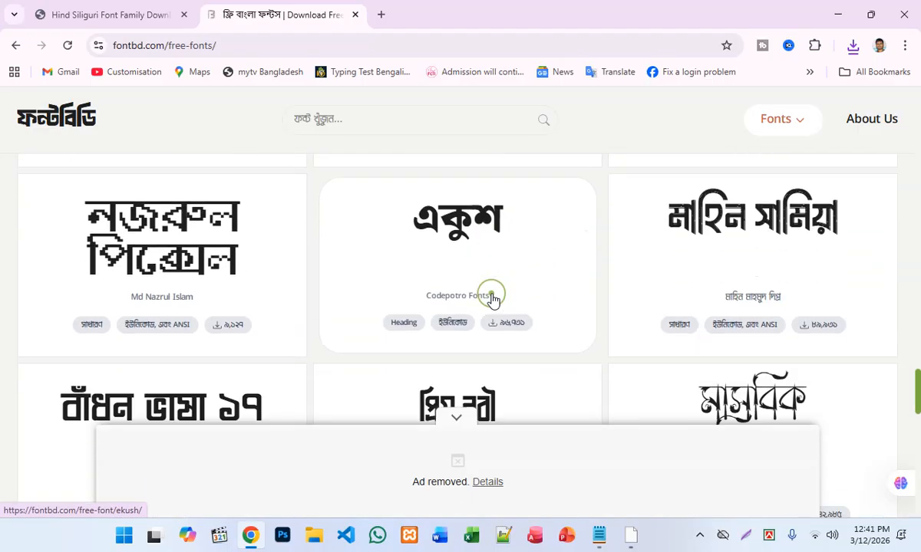
pyautogui.scroll(-3, 493, 297)
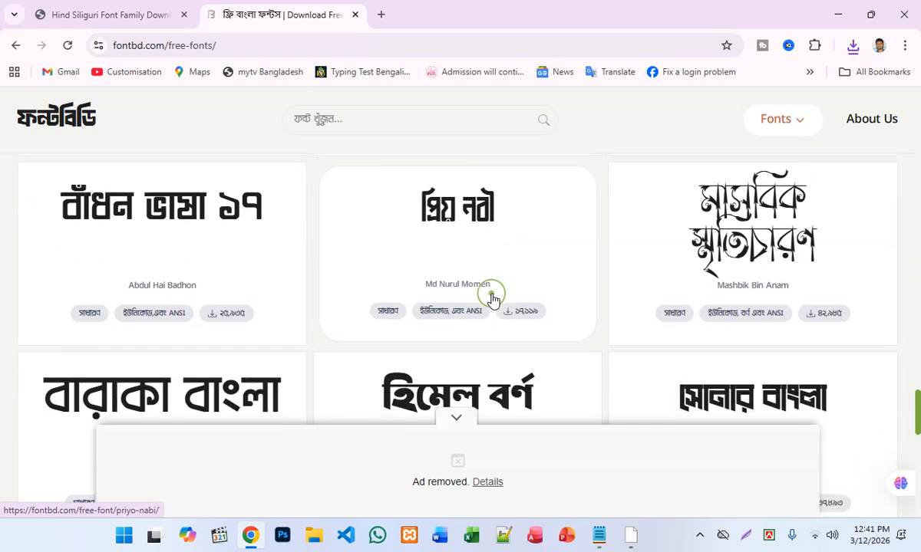
pyautogui.scroll(-3, 493, 298)
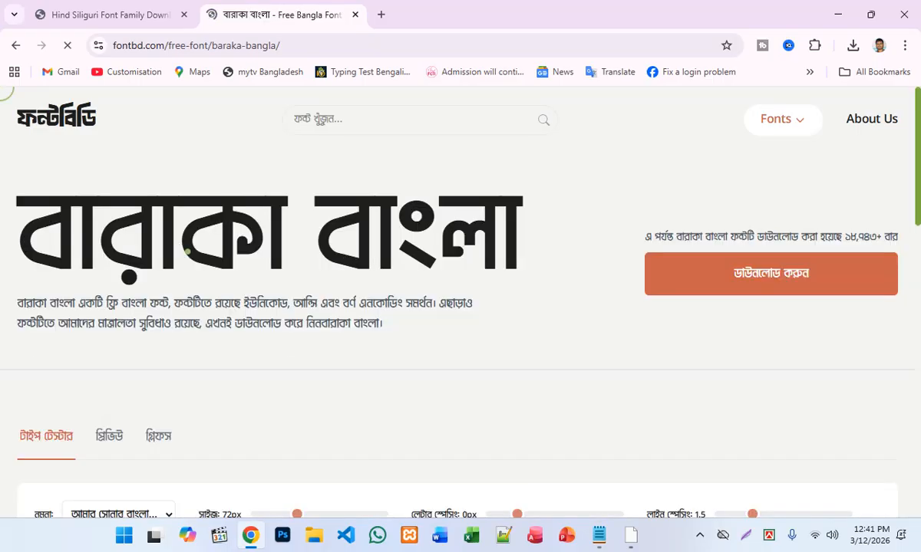
# Preview the Baraka Bangla type sample and download the font to the Desktop as FN Baraka Bangla.zip.
pyautogui.scroll(-2, 196, 254)
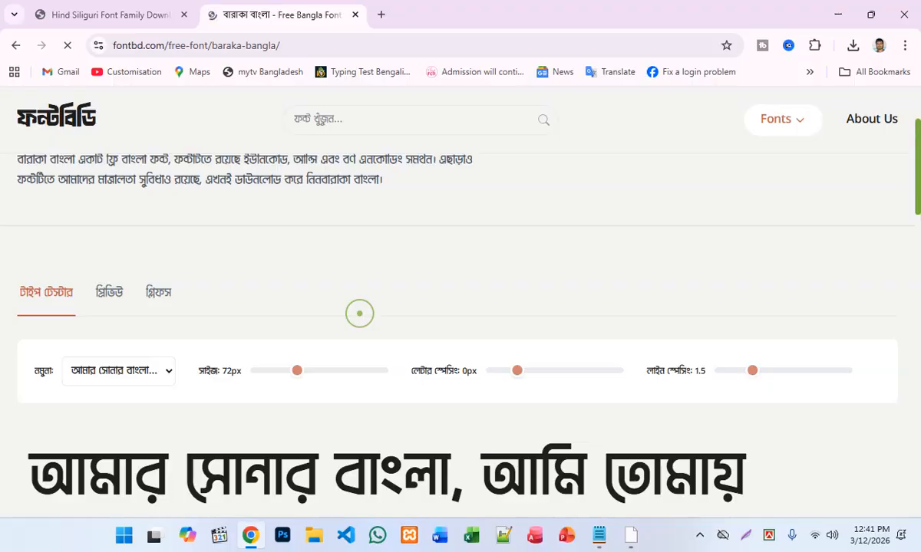
pyautogui.scroll(-3, 359, 313)
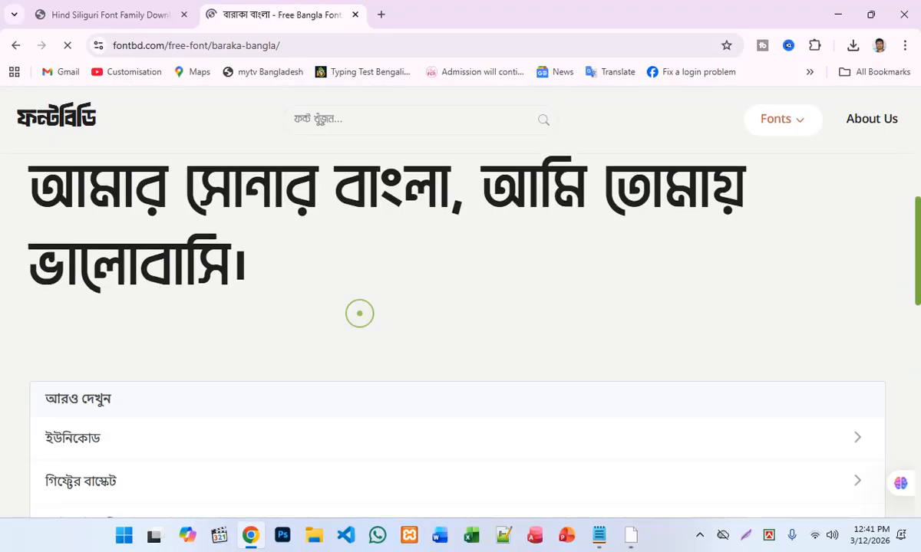
pyautogui.scroll(6, 359, 314)
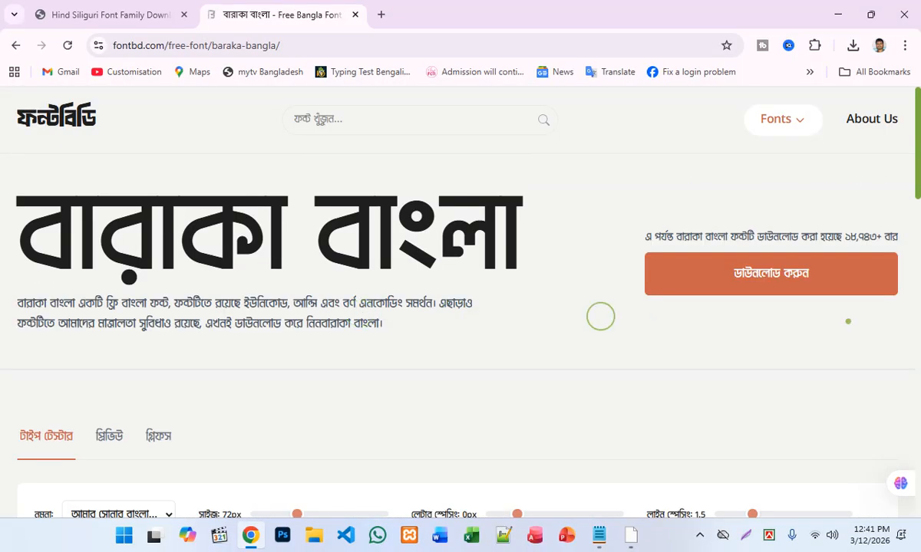
pyautogui.click(801, 290)
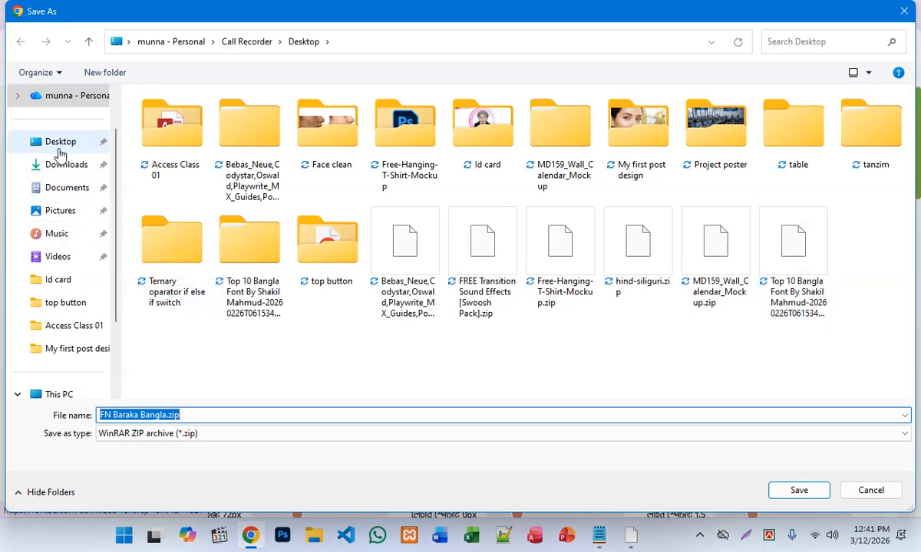
pyautogui.click(58, 149)
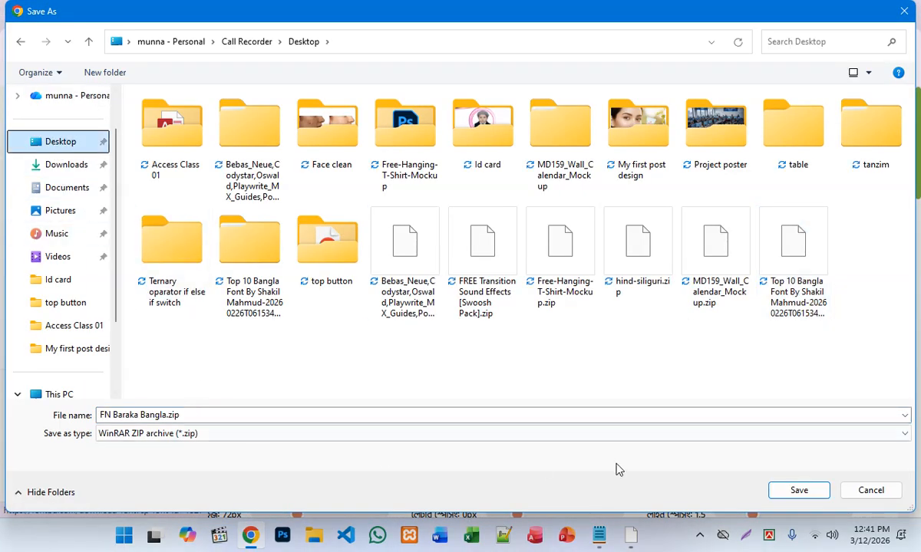
pyautogui.click(793, 491)
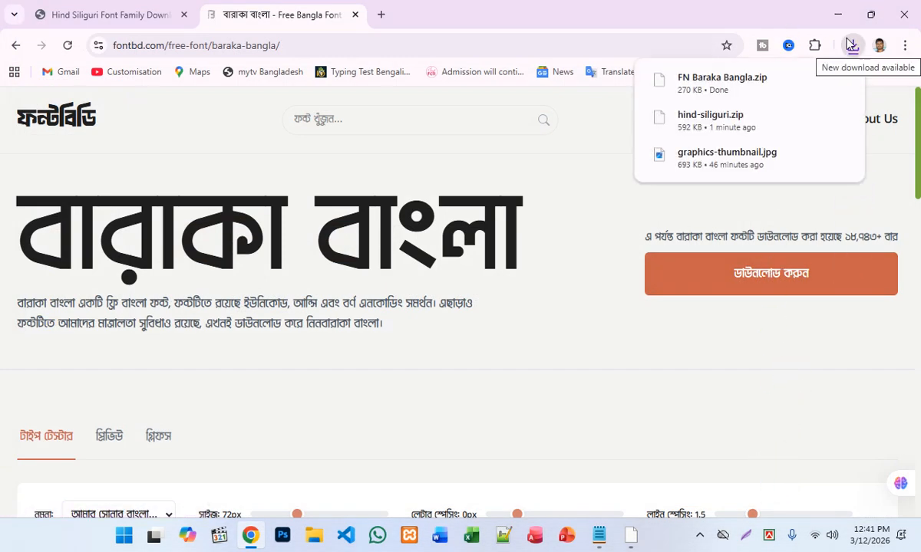
# Switch to the Desktop and extract the hind-siliguri.zip archive into a hind-siliguri folder there.
pyautogui.click(837, 13)
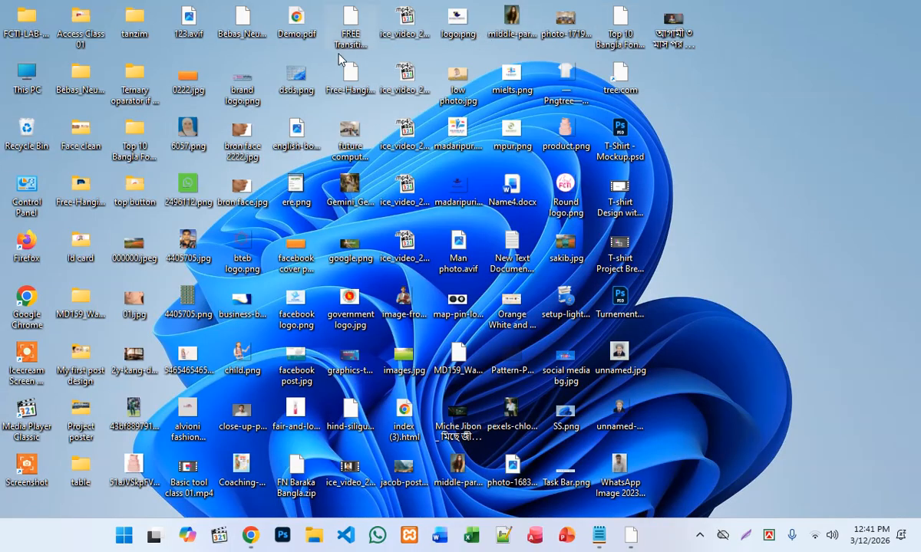
pyautogui.rightClick(343, 412)
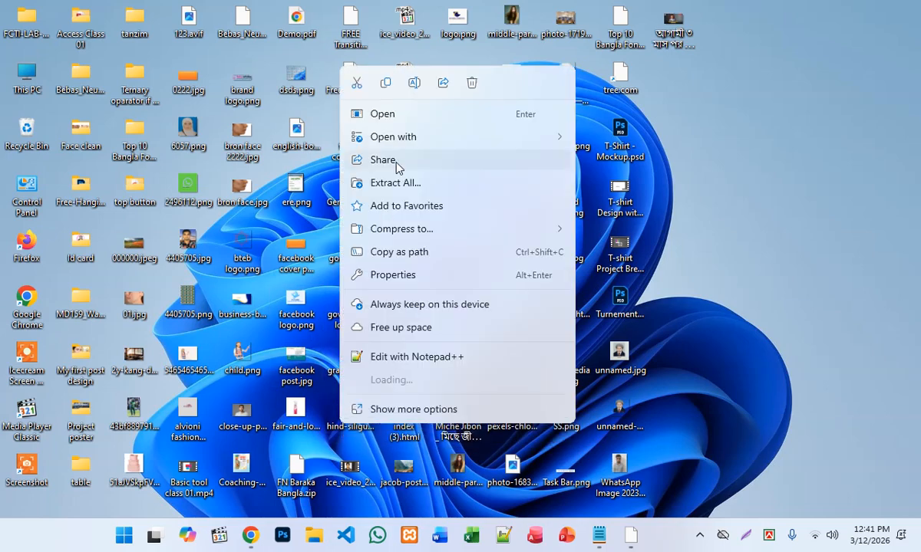
pyautogui.click(412, 182)
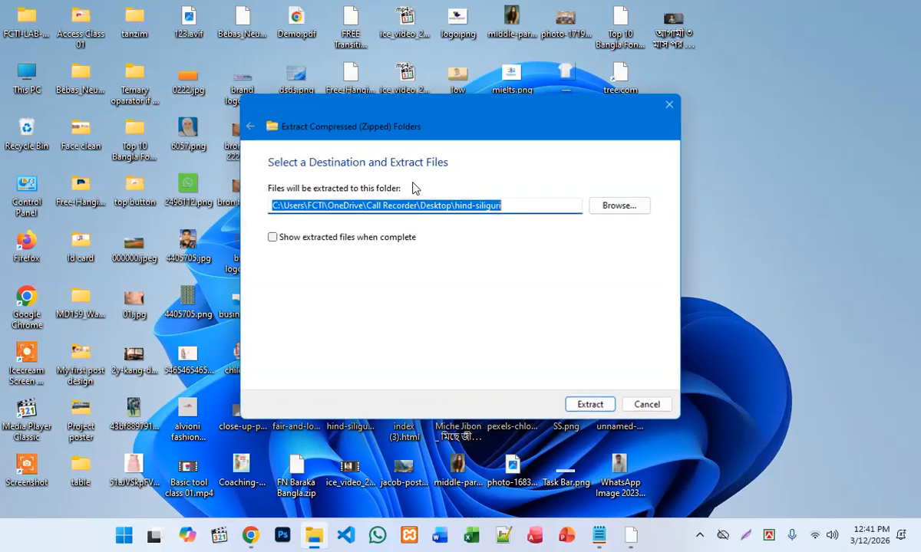
pyautogui.click(587, 404)
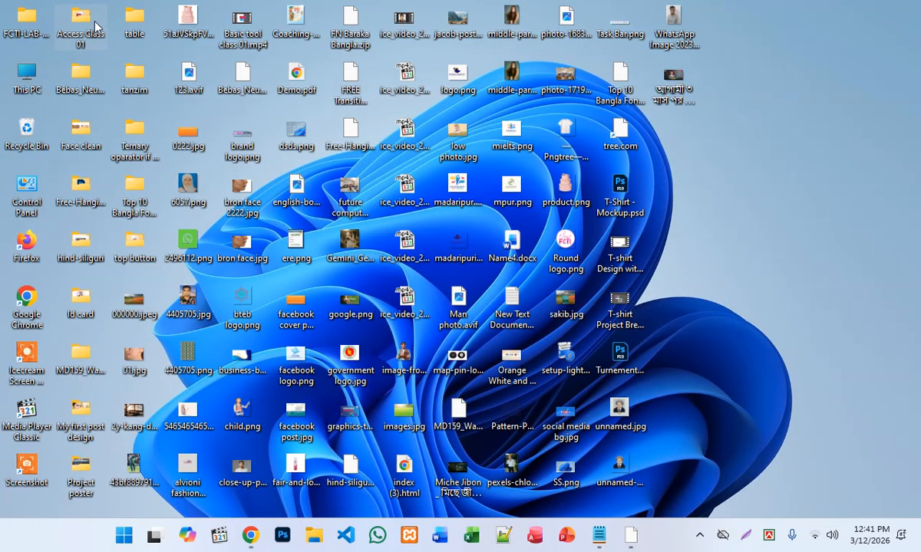
# Install all five Hind Siliguri font files from the extracted hind-siliguri folder, and close the folder.
pyautogui.doubleClick(80, 249)
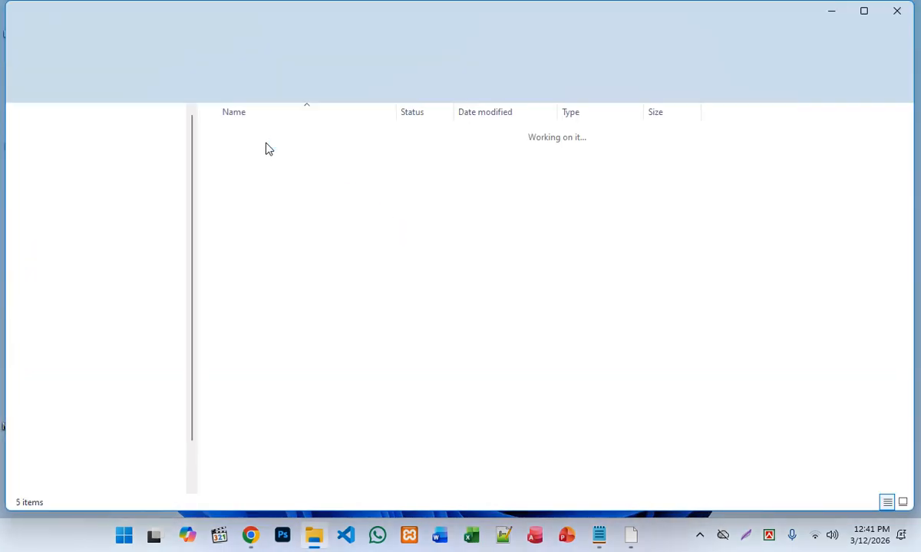
pyautogui.moveTo(278, 250); pyautogui.dragTo(254, 136)
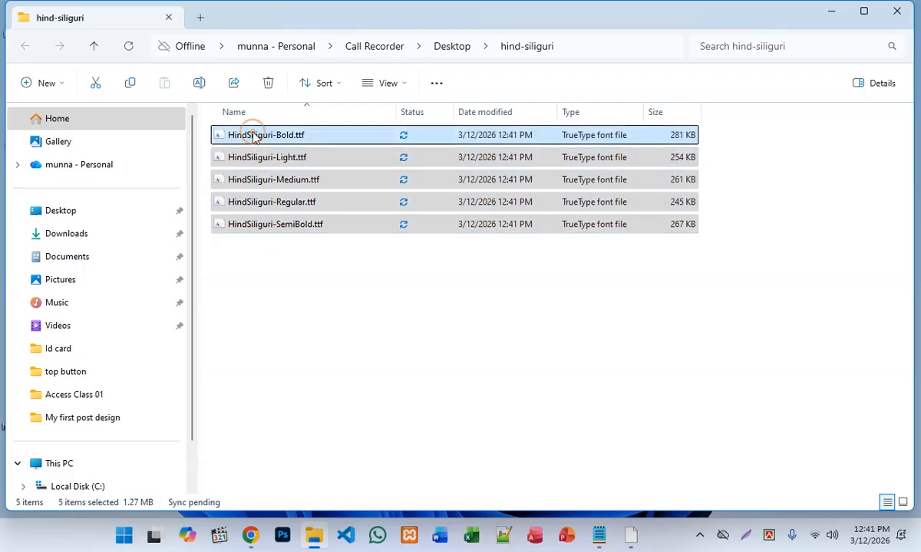
pyautogui.rightClick(252, 136)
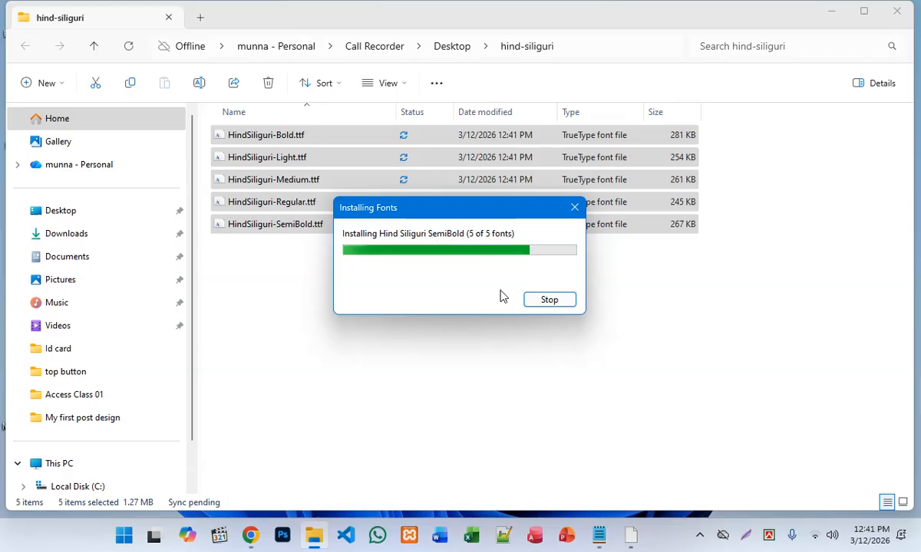
pyautogui.click(899, 12)
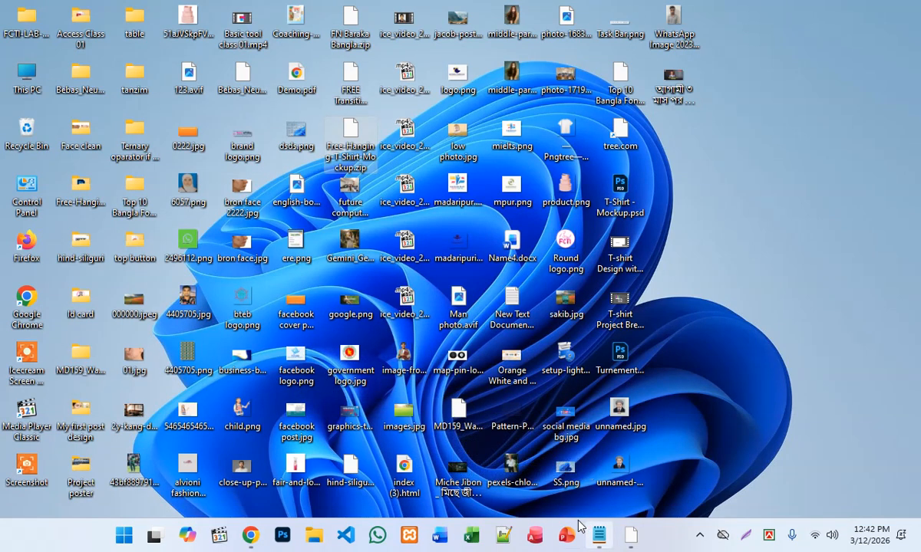
# Check the recent downloads in Chrome and extract FN Baraka Bangla.zip into an FN Baraka Bangla folder on the Desktop.
pyautogui.click(249, 537)
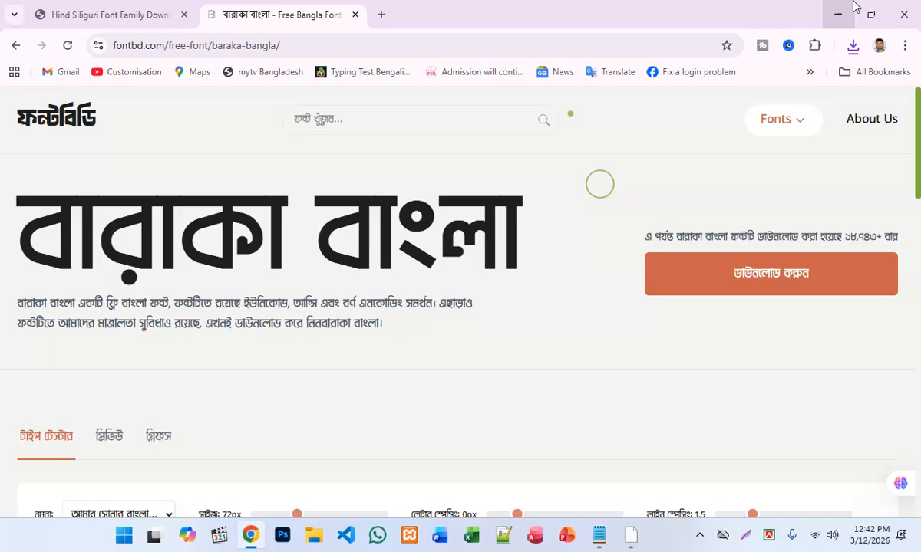
pyautogui.click(860, 50)
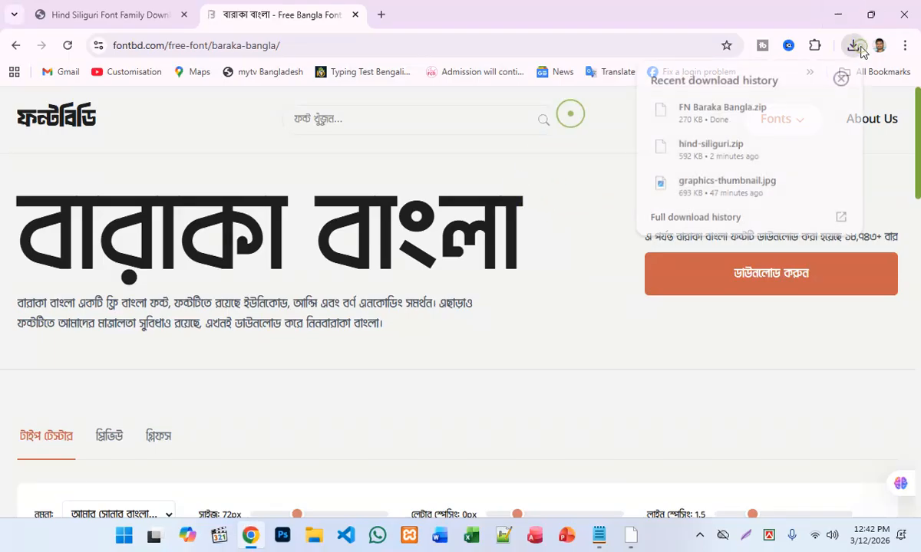
pyautogui.click(836, 14)
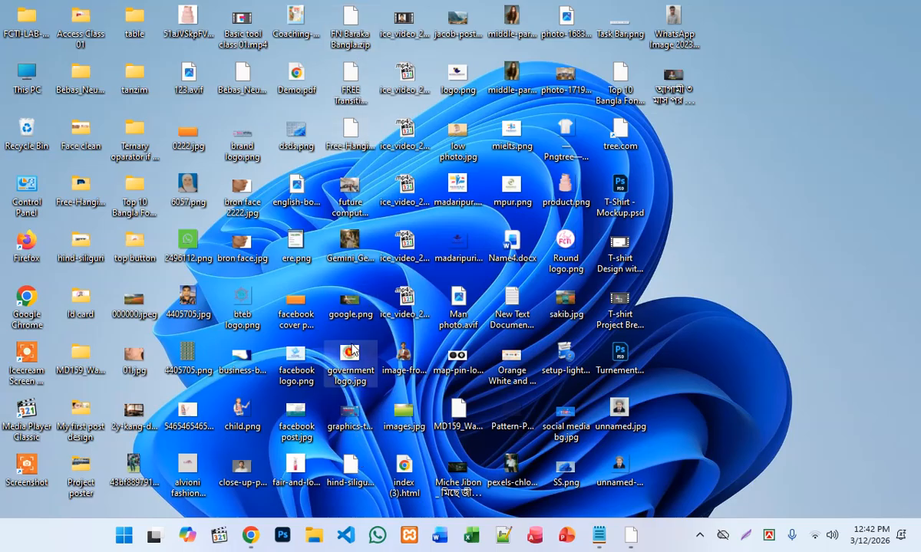
pyautogui.rightClick(347, 14)
pyautogui.click(407, 126)
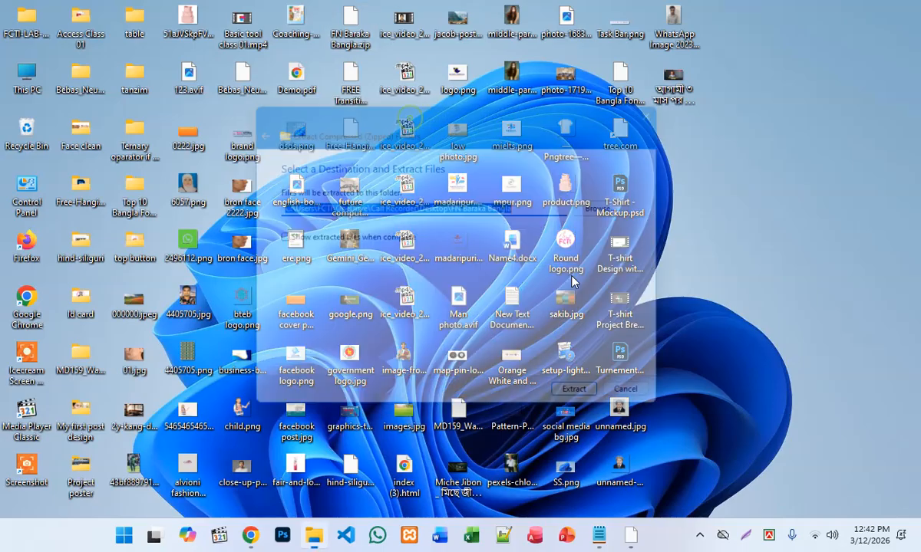
pyautogui.click(590, 405)
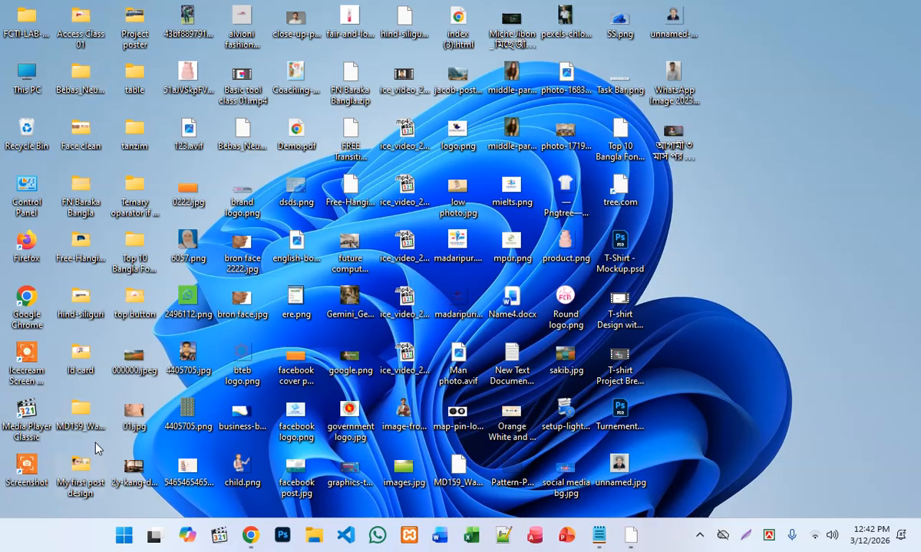
# Install both font files from the Bijoy52 subfolder of the FN Baraka Bangla folder on the Desktop.
pyautogui.doubleClick(75, 206)
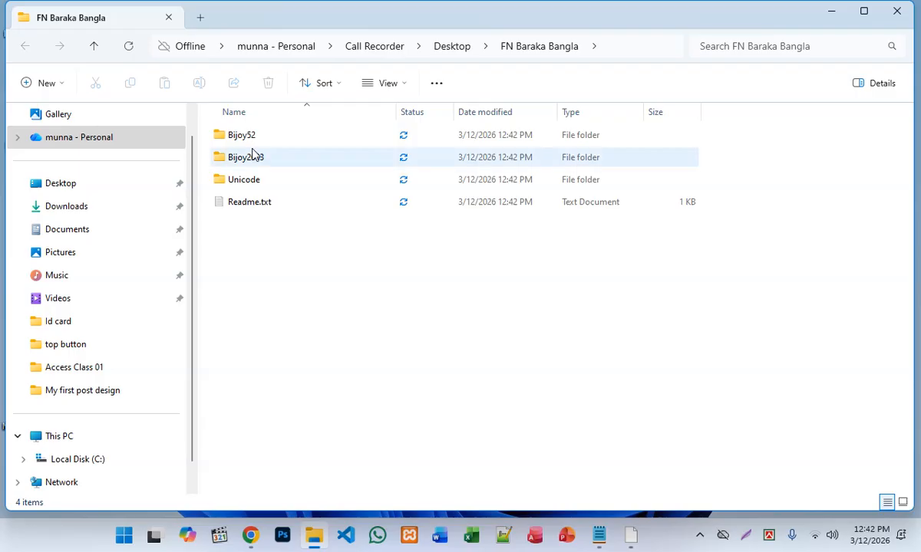
pyautogui.doubleClick(277, 144)
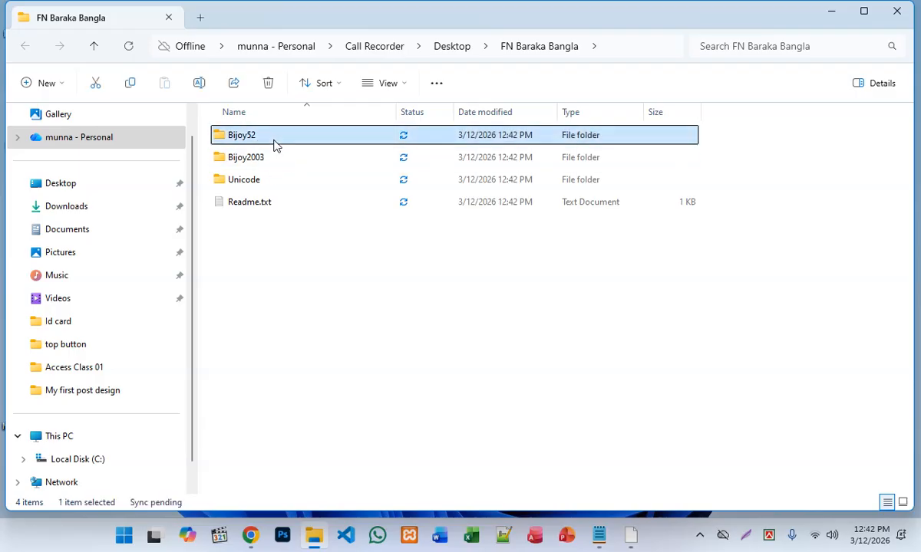
pyautogui.moveTo(280, 184); pyautogui.dragTo(261, 140)
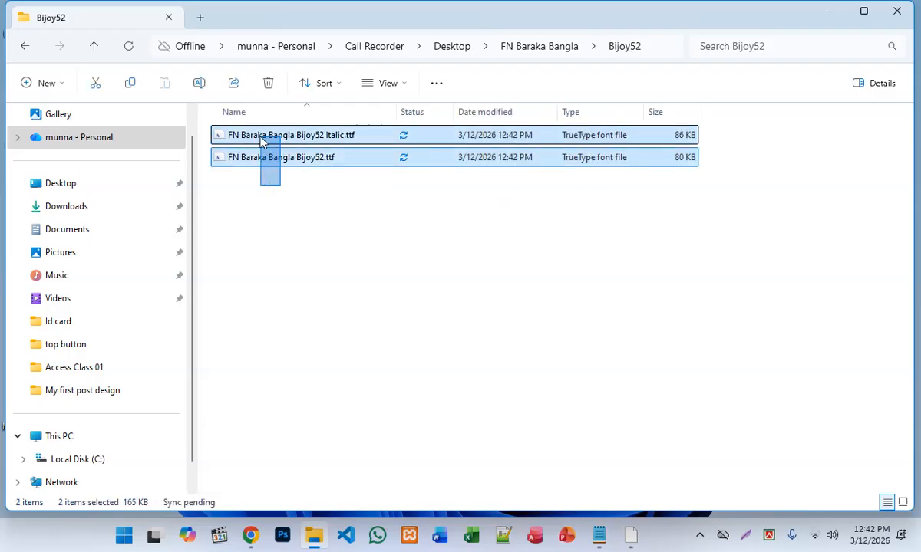
pyautogui.rightClick(291, 157)
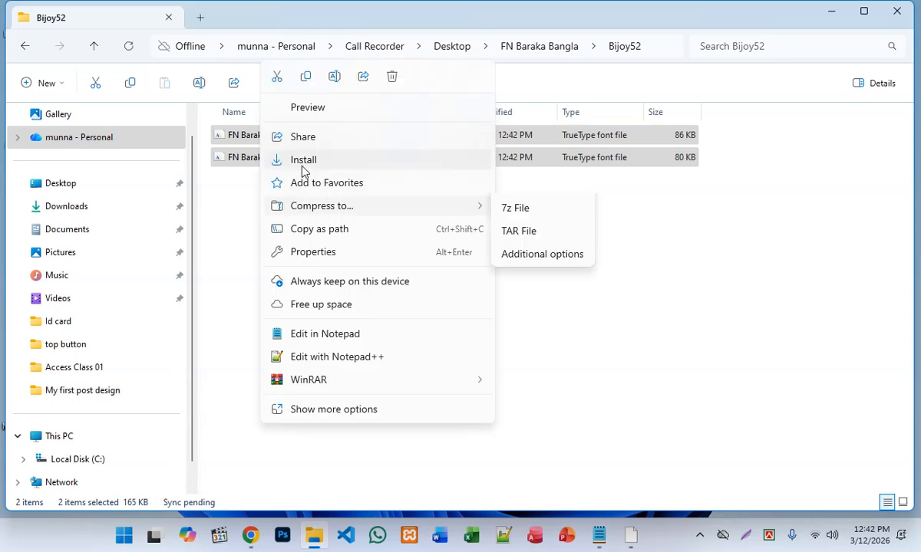
pyautogui.click(304, 169)
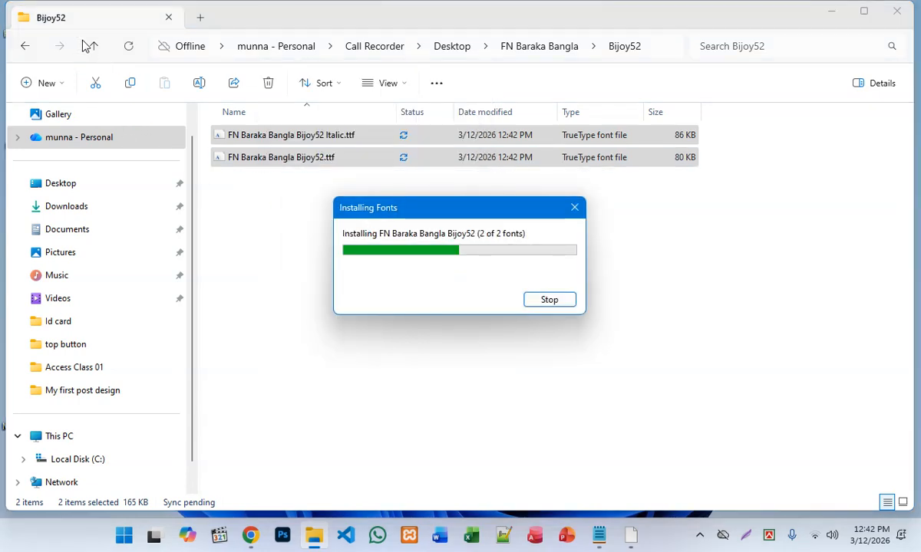
# Check the font files in the Unicode subfolder of FN Baraka Bangla and close the folder window.
pyautogui.click(90, 47)
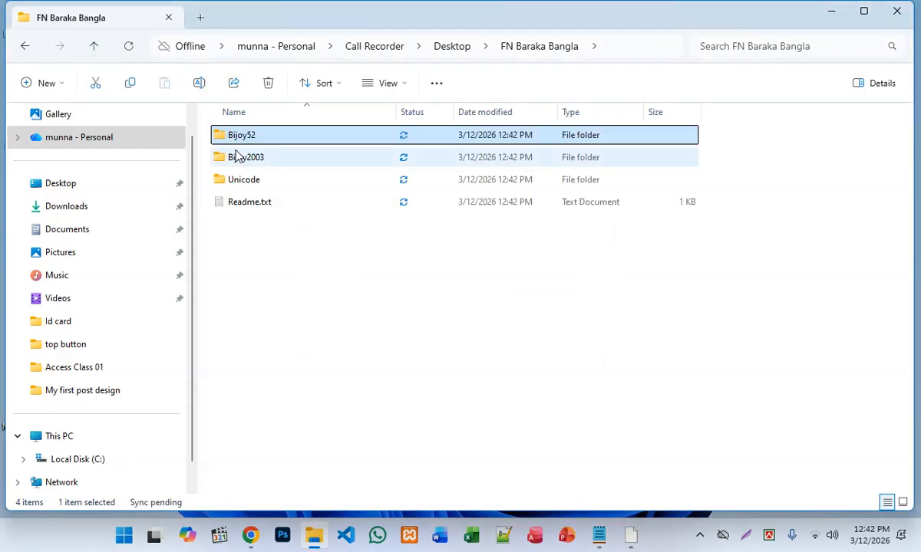
pyautogui.doubleClick(246, 181)
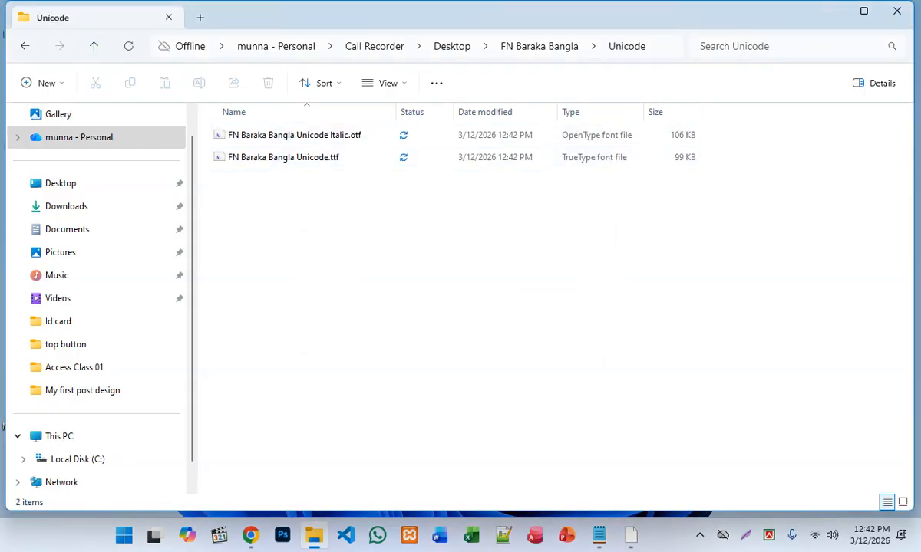
pyautogui.click(902, 10)
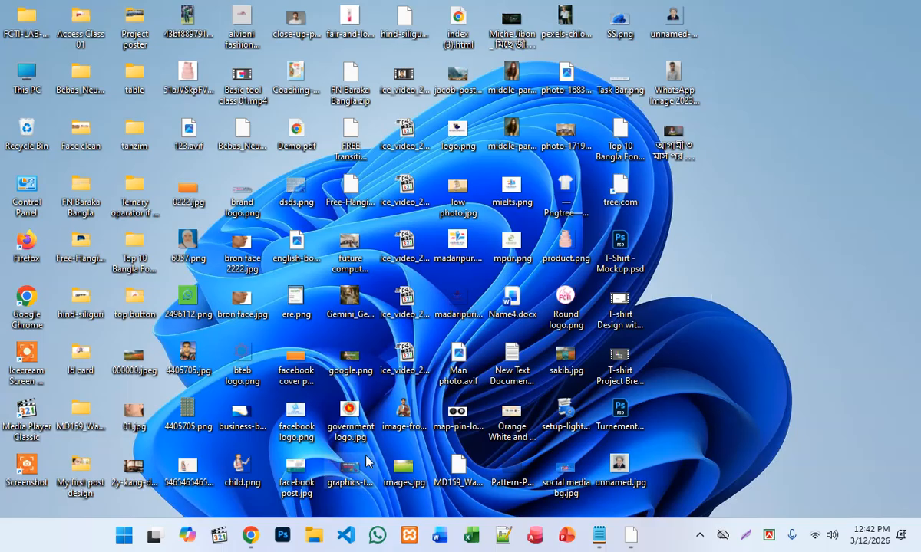
# Switch to Chrome and search Google for "Indian Man photo png" in a new tab.
pyautogui.click(251, 535)
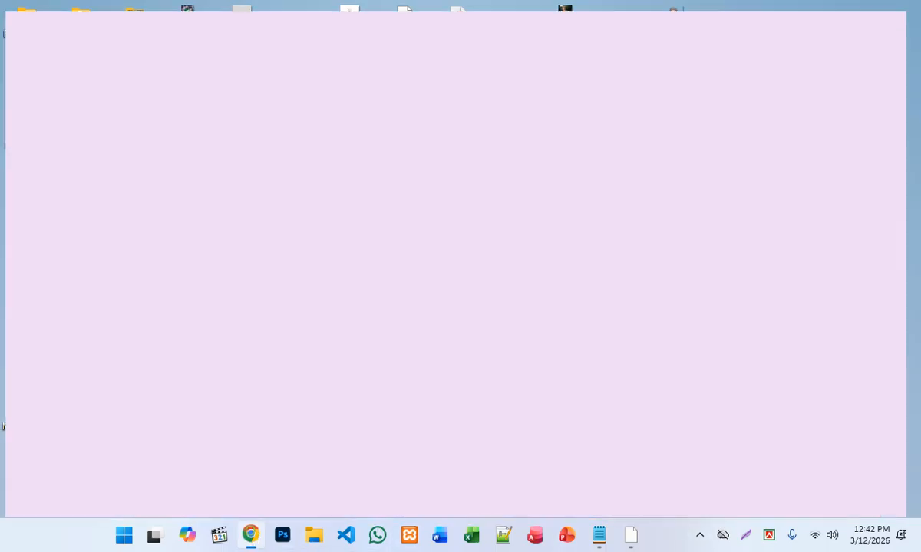
pyautogui.click(383, 14)
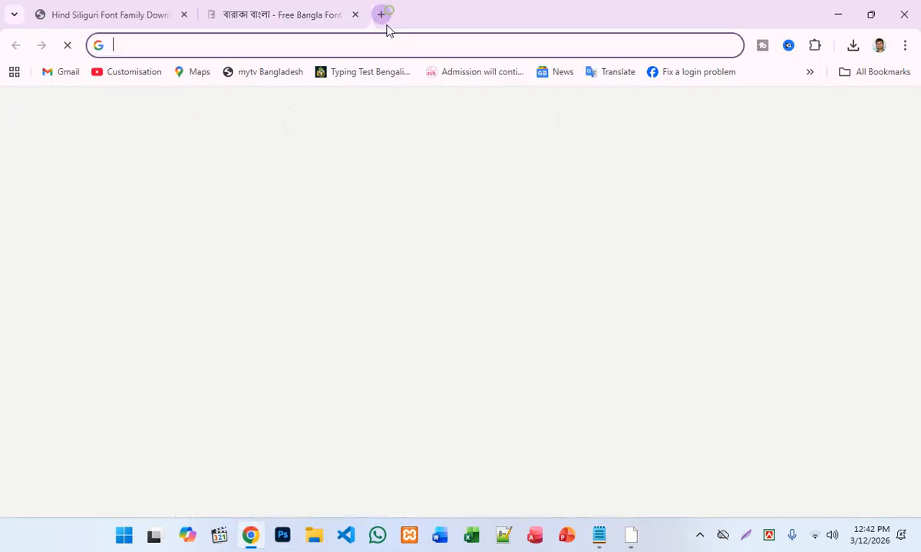
pyautogui.click(384, 37)
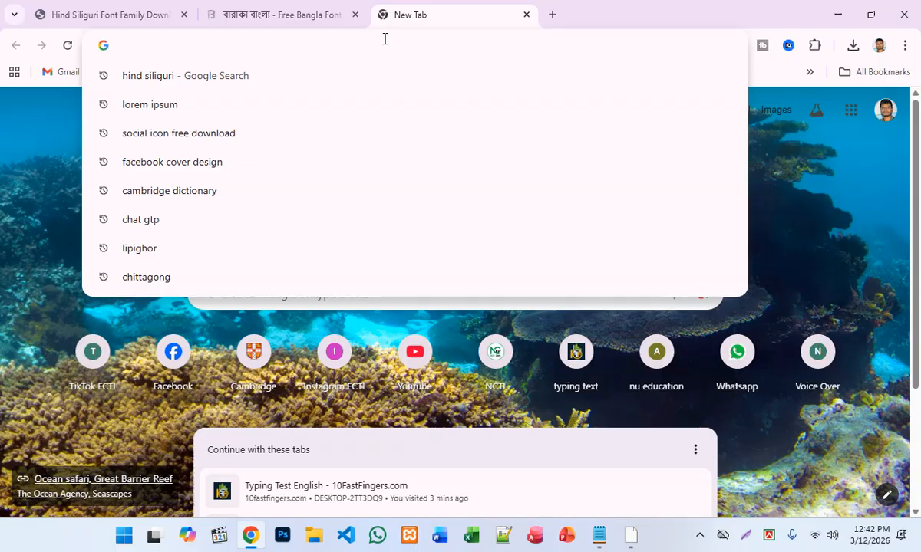
pyautogui.write('Indian ')
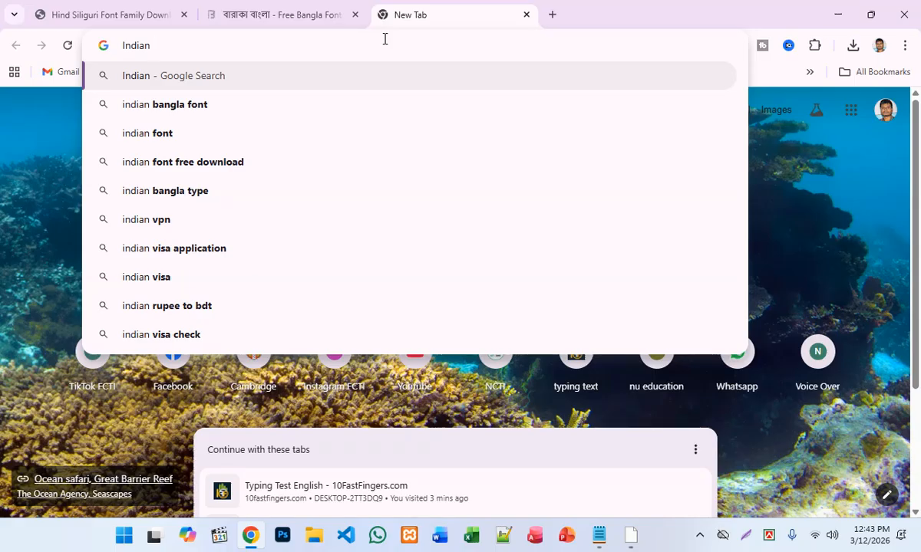
pyautogui.write('Man ')
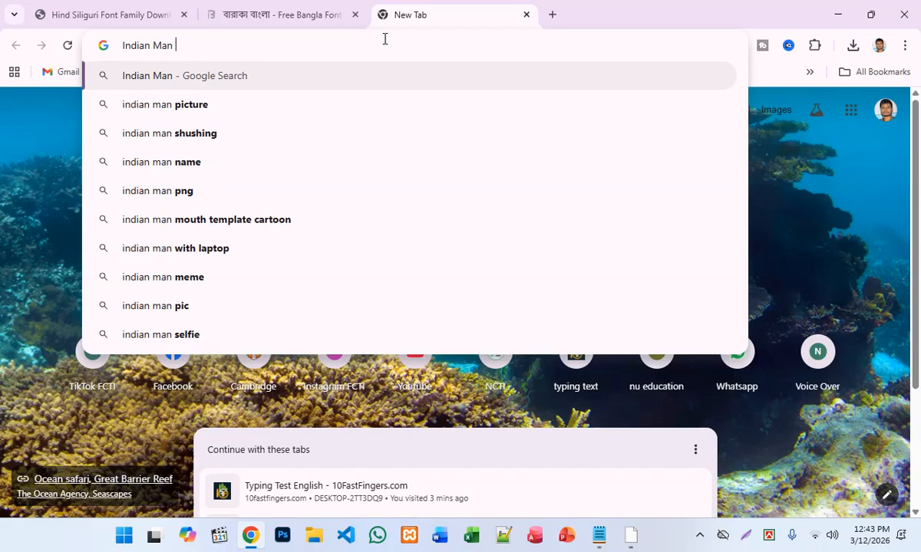
pyautogui.write('phot')
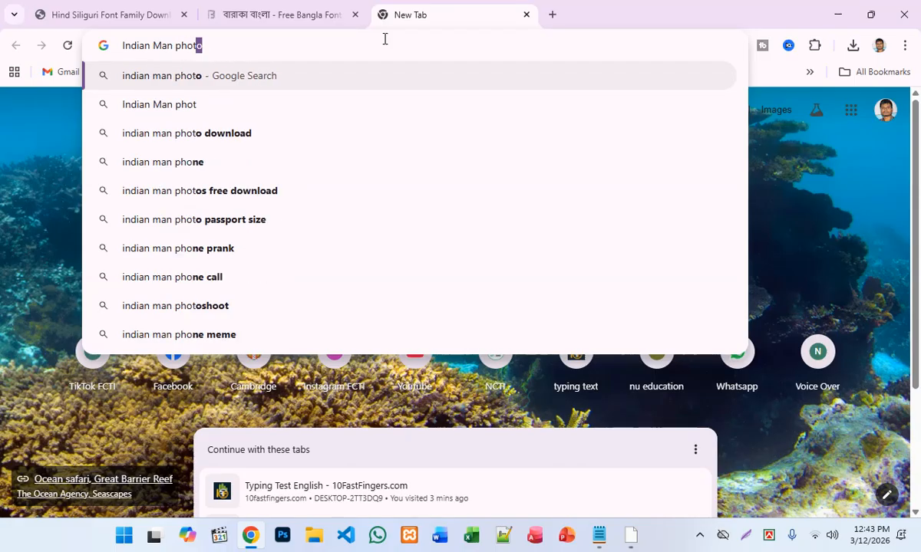
pyautogui.write('o wit')
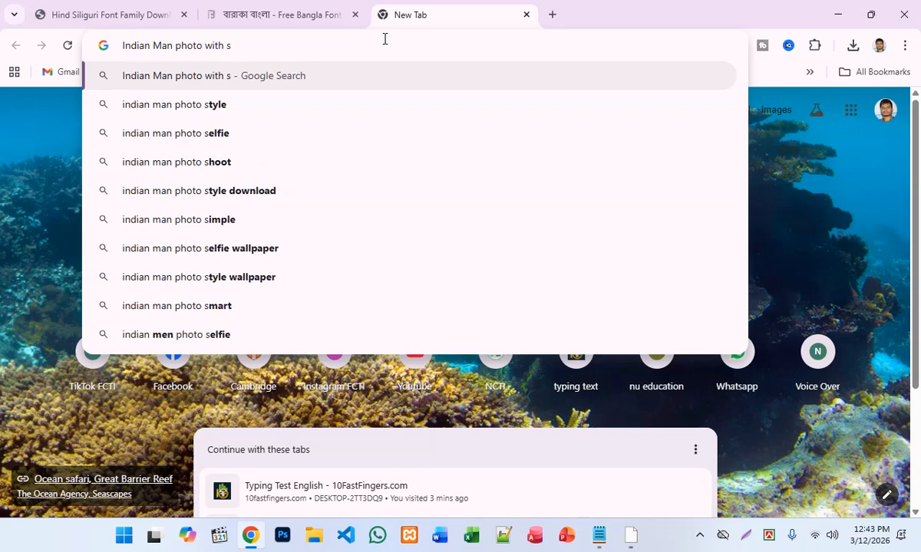
pyautogui.press('BackSpace')
pyautogui.press('BackSpace')
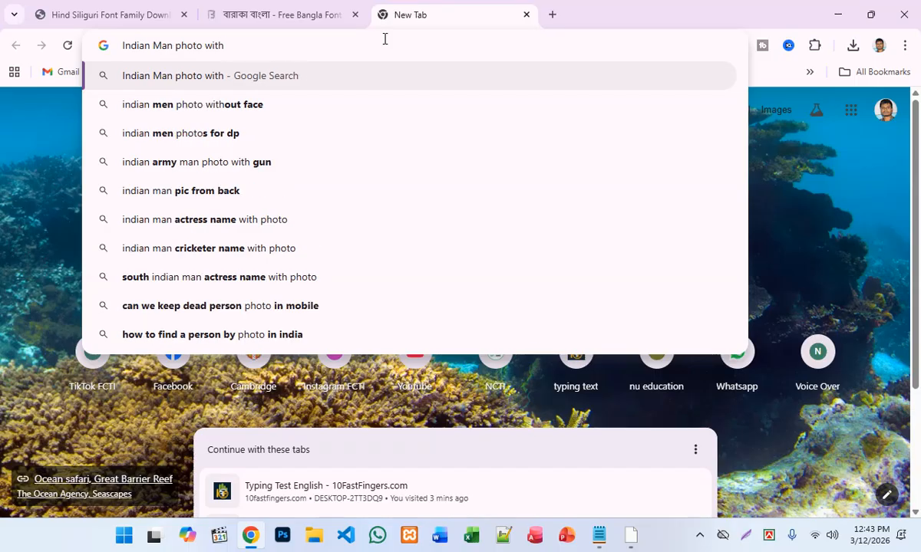
pyautogui.press('BackSpace')
pyautogui.press('BackSpace')
pyautogui.press('BackSpace')
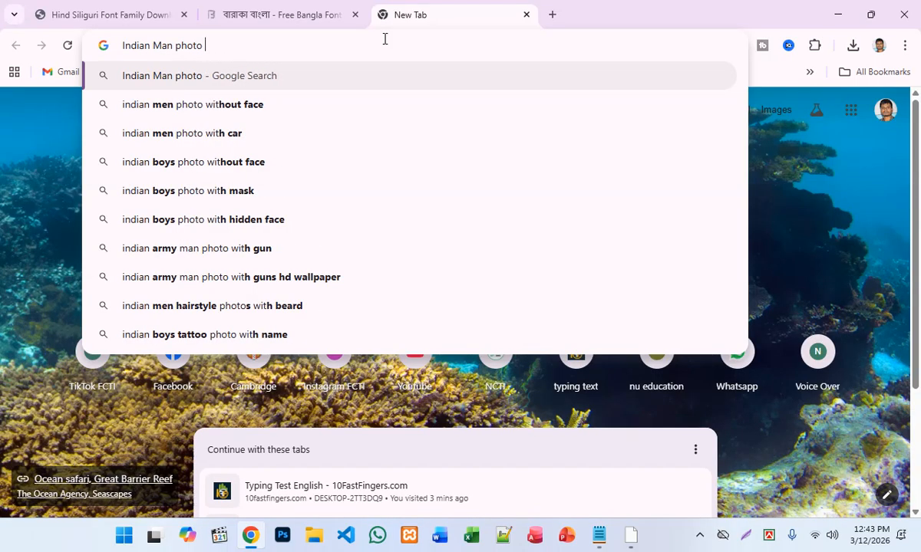
pyautogui.write('ng')
pyautogui.press('Return')
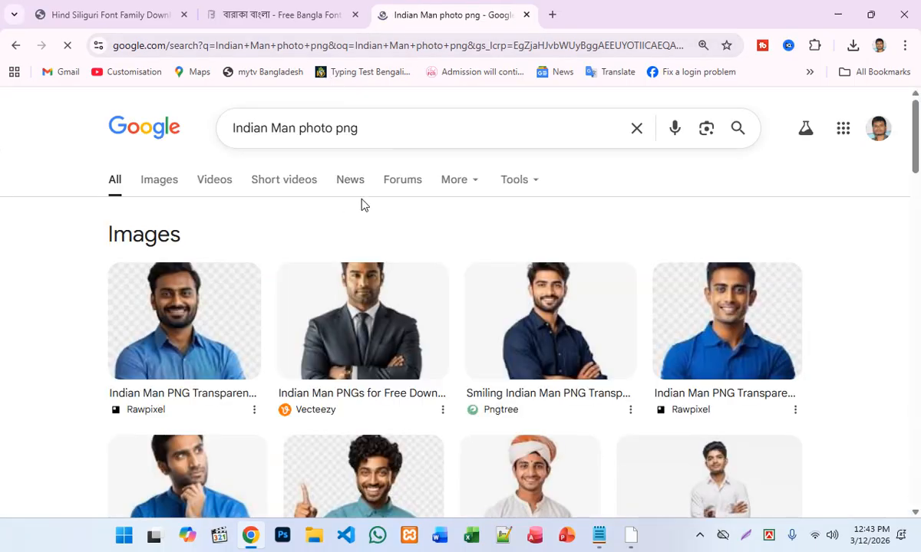
# Expand the image results and preview two Vecteezy Indian Businessman PNGs, including the man in a black suit.
pyautogui.scroll(-7, 372, 276)
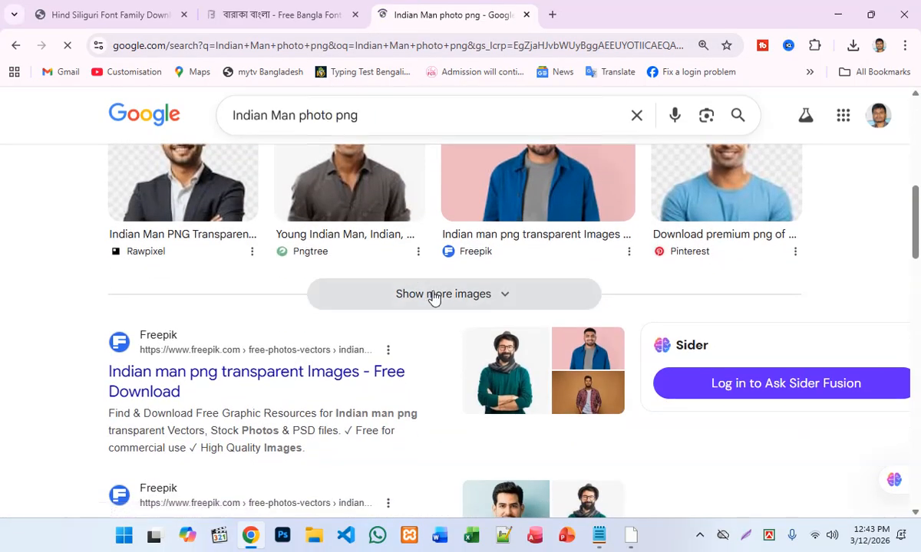
pyautogui.click(433, 296)
pyautogui.scroll(-5, 460, 278)
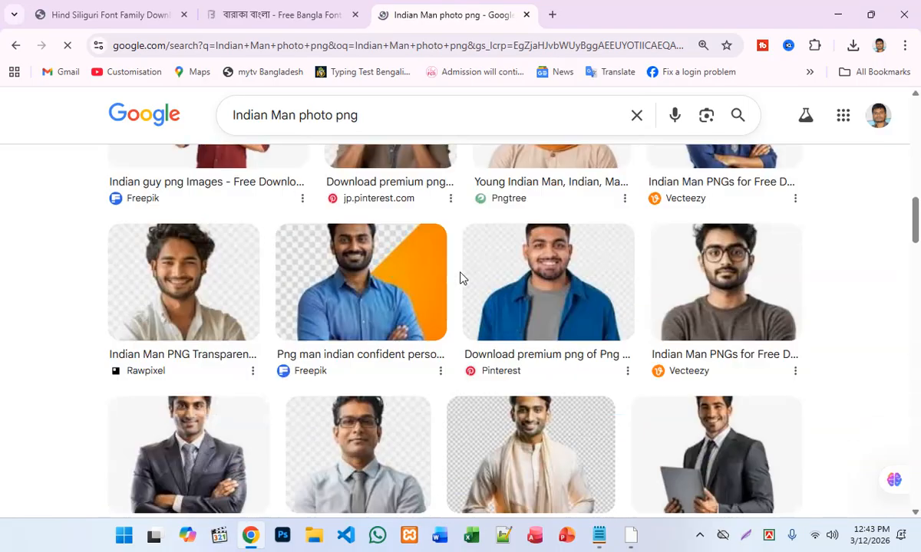
pyautogui.scroll(-1, 460, 278)
pyautogui.scroll(-4, 460, 278)
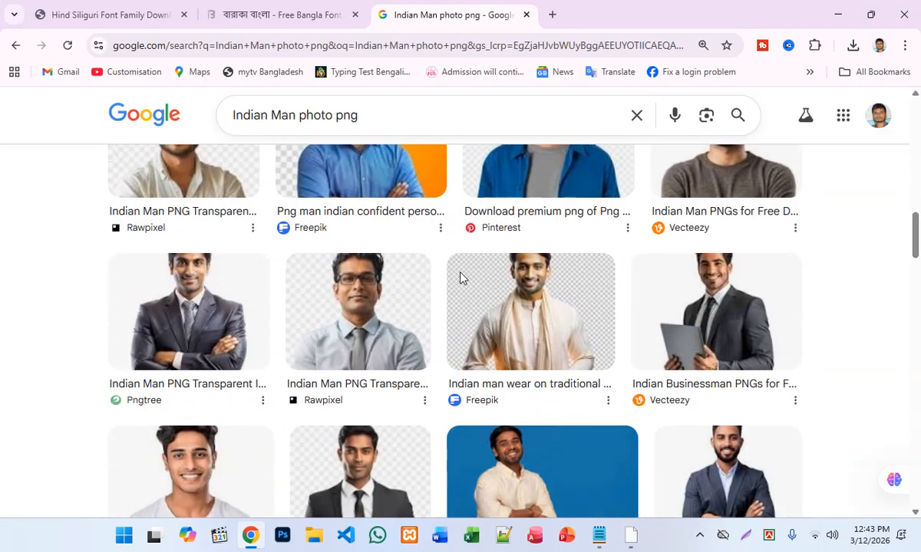
pyautogui.click(703, 280)
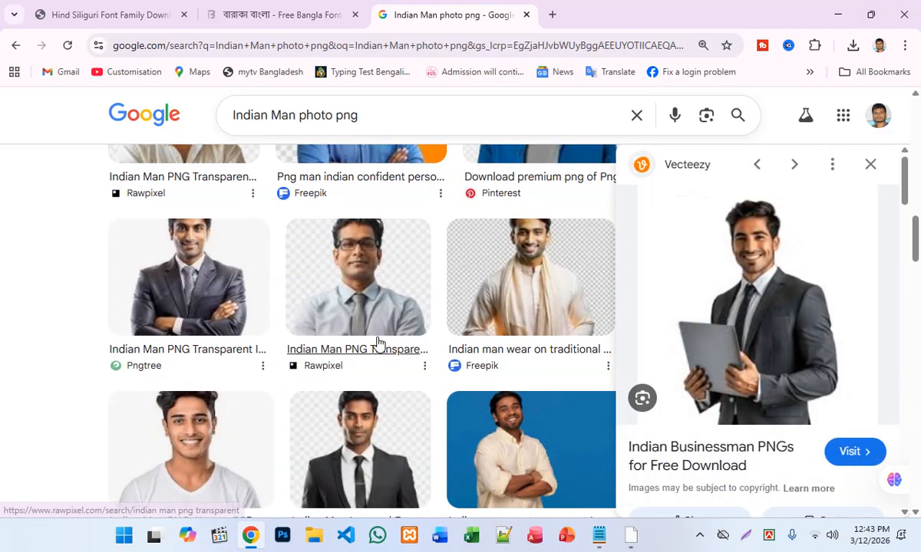
pyautogui.scroll(-3, 774, 305)
pyautogui.scroll(-4, 675, 342)
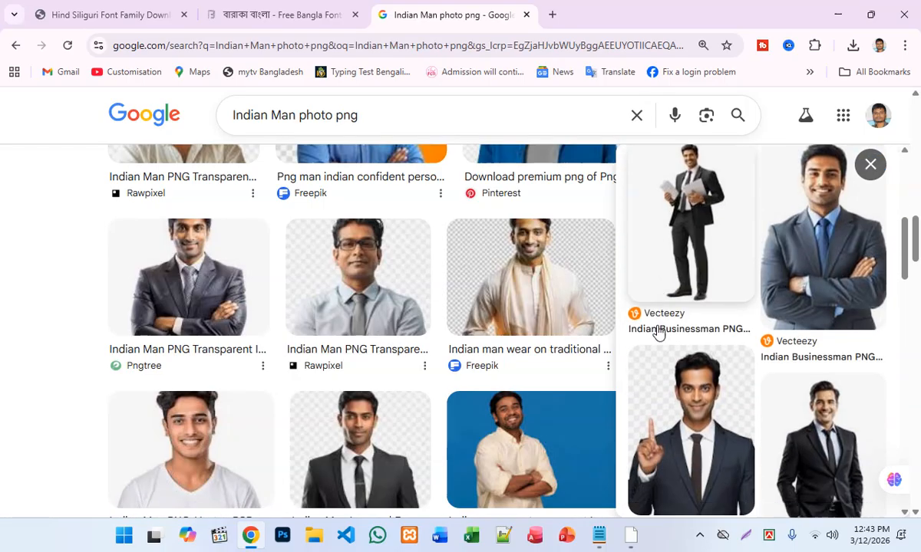
pyautogui.scroll(-7, 494, 321)
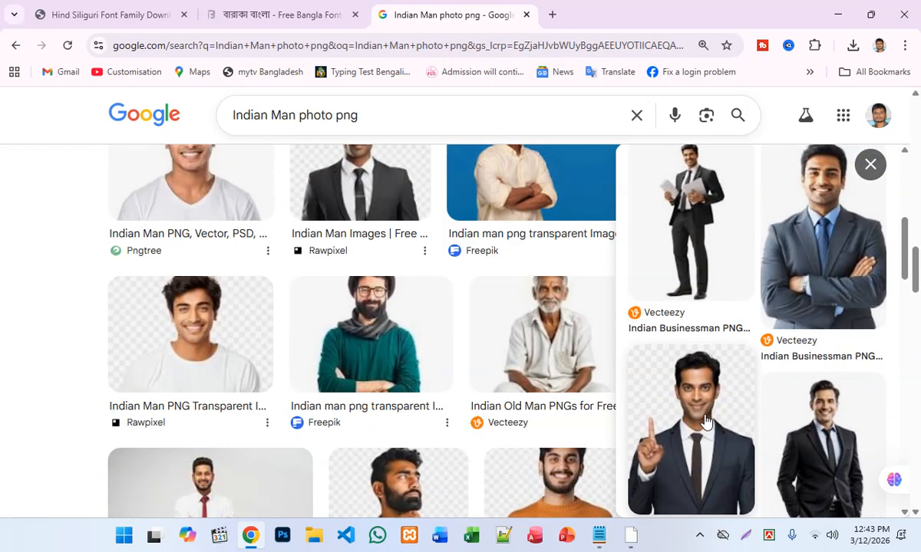
pyautogui.click(799, 422)
pyautogui.scroll(-5, 380, 322)
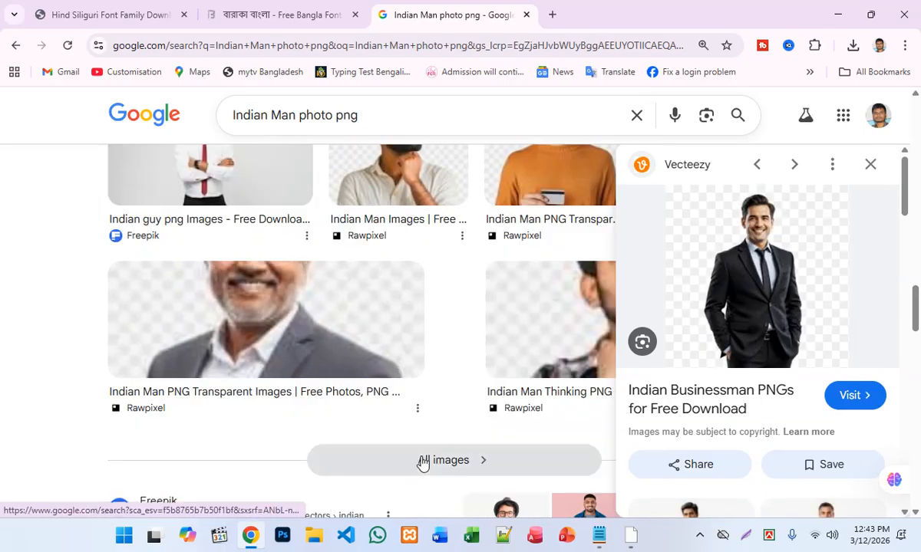
# Show all image results and preview the Smiling Indian Man PNG from Pngtree.
pyautogui.click(419, 461)
pyautogui.scroll(-5, 458, 305)
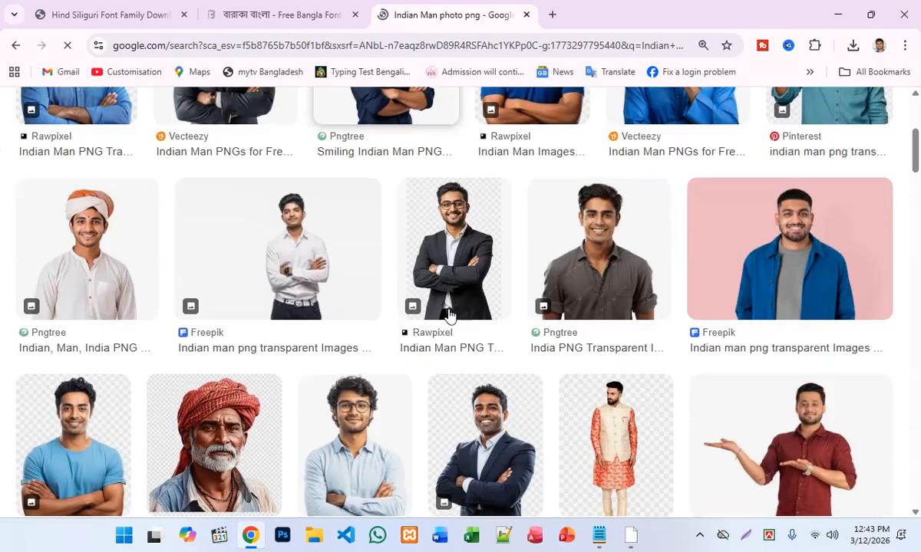
pyautogui.scroll(5, 448, 313)
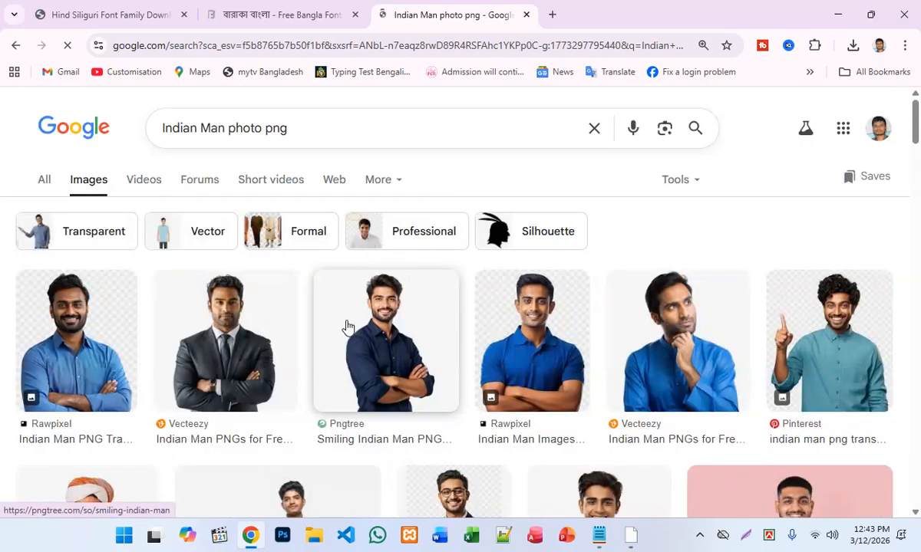
pyautogui.click(384, 343)
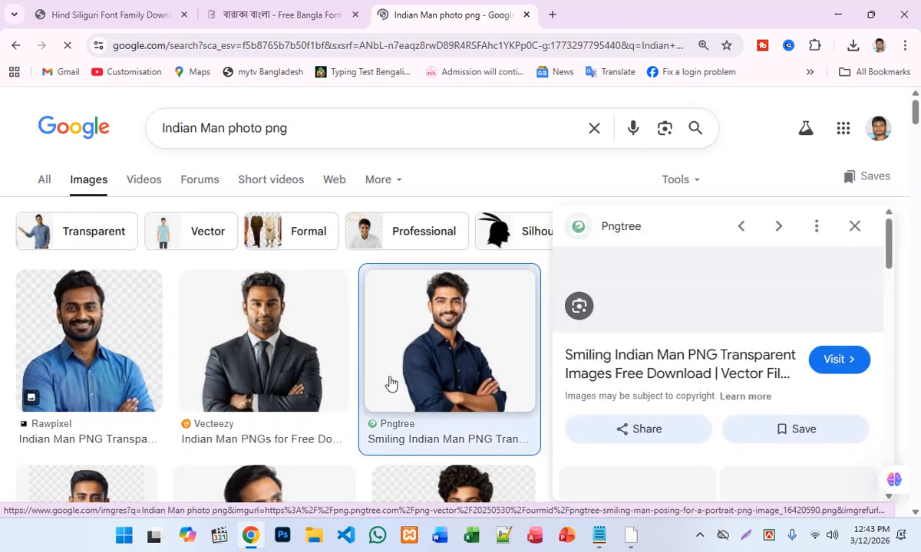
# Examine the Indian man PNG image results and the images related to the Smiling Indian Man preview for a suitable photo.
pyautogui.scroll(-5, 383, 374)
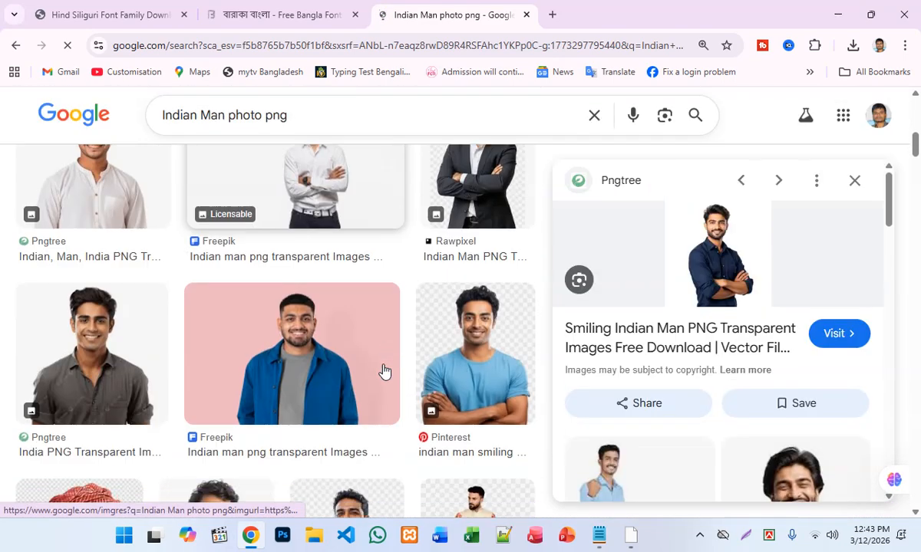
pyautogui.scroll(-3, 311, 349)
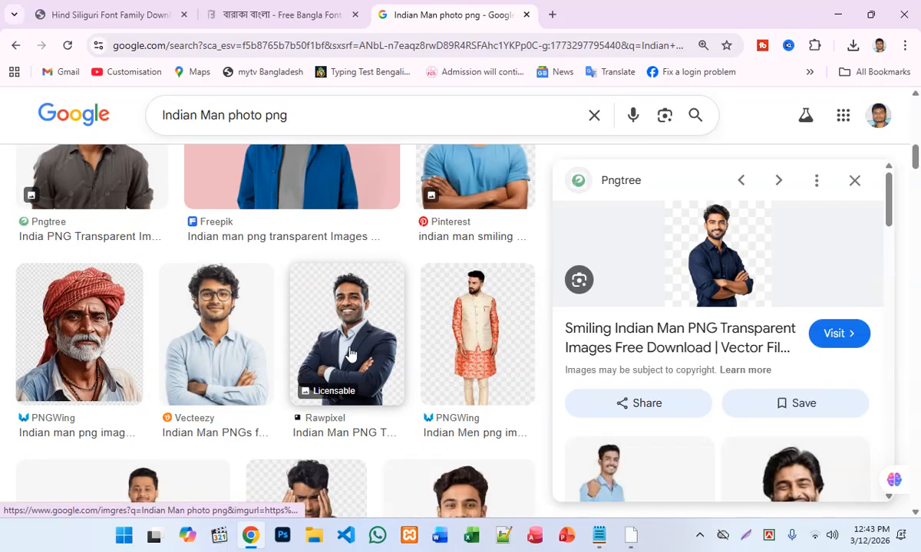
pyautogui.scroll(-8, 350, 353)
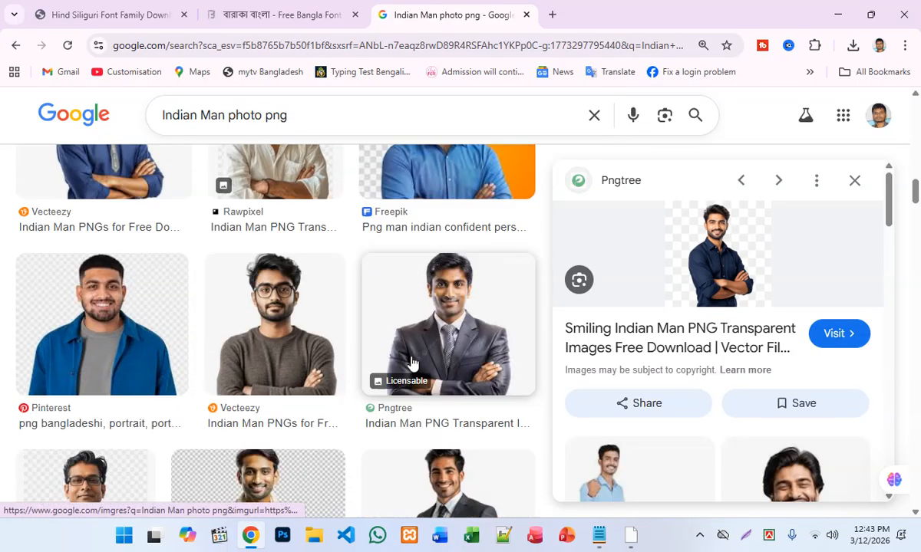
pyautogui.scroll(-3, 226, 361)
pyautogui.scroll(-3, 210, 357)
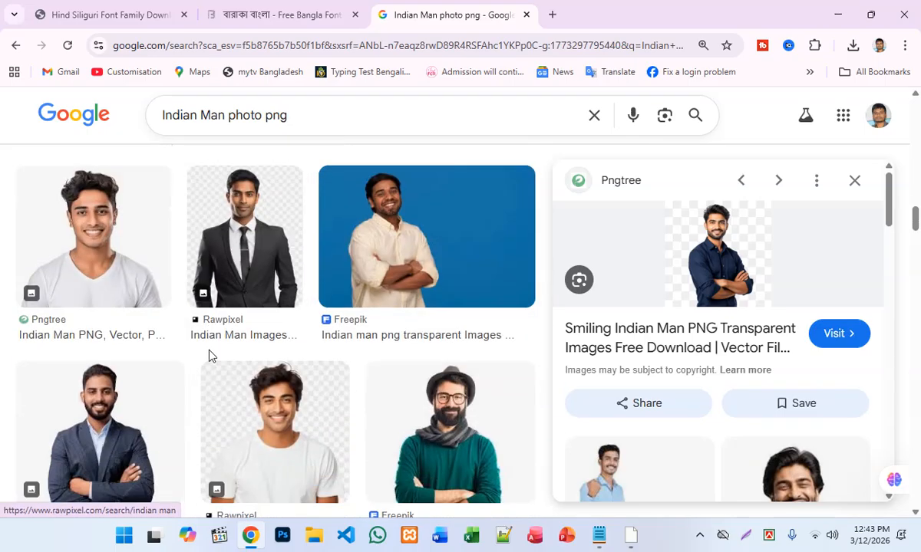
pyautogui.scroll(-5, 304, 358)
pyautogui.scroll(-2, 304, 358)
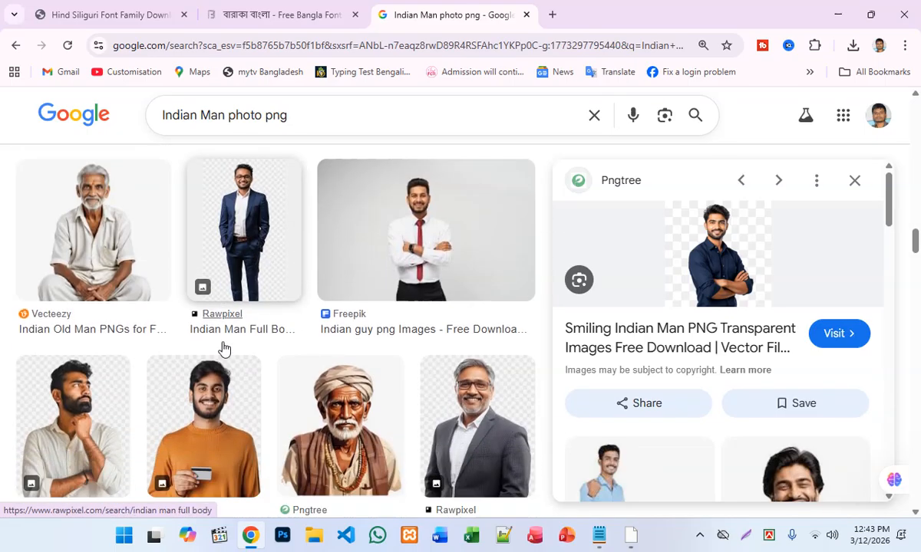
pyautogui.scroll(-3, 449, 350)
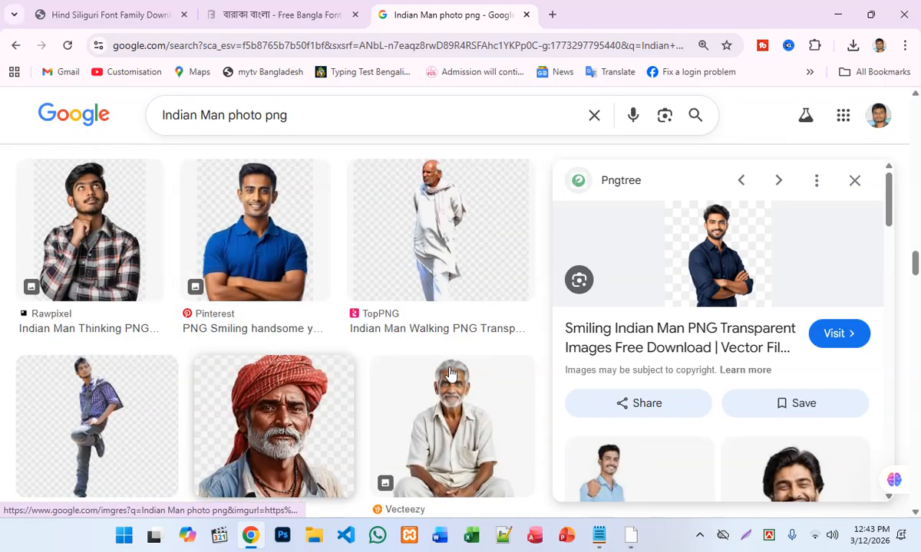
pyautogui.scroll(-2, 664, 398)
pyautogui.scroll(-3, 664, 398)
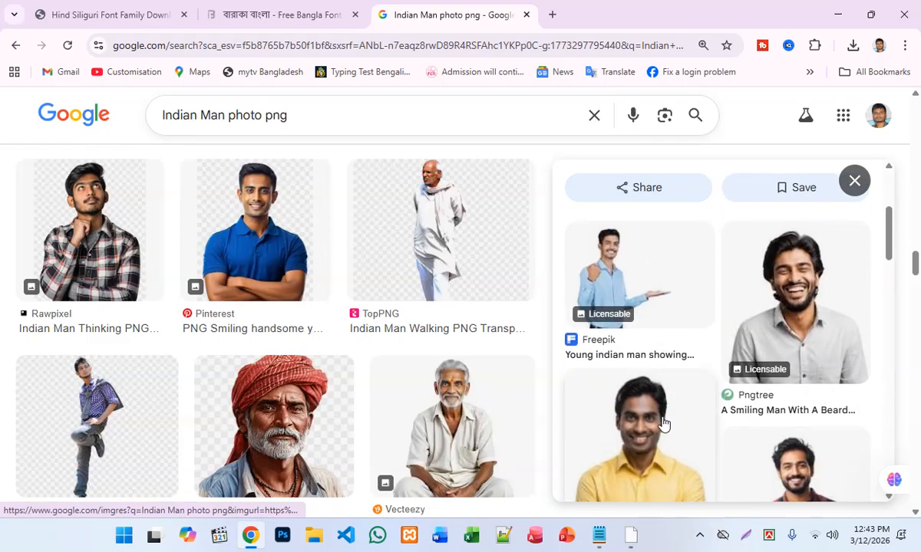
pyautogui.scroll(-3, 660, 425)
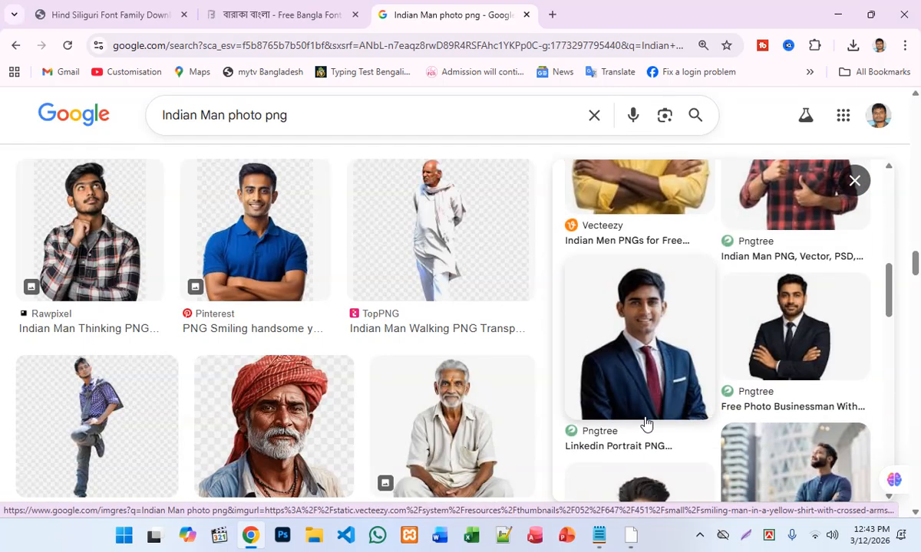
pyautogui.scroll(-2, 427, 381)
pyautogui.scroll(-5, 428, 382)
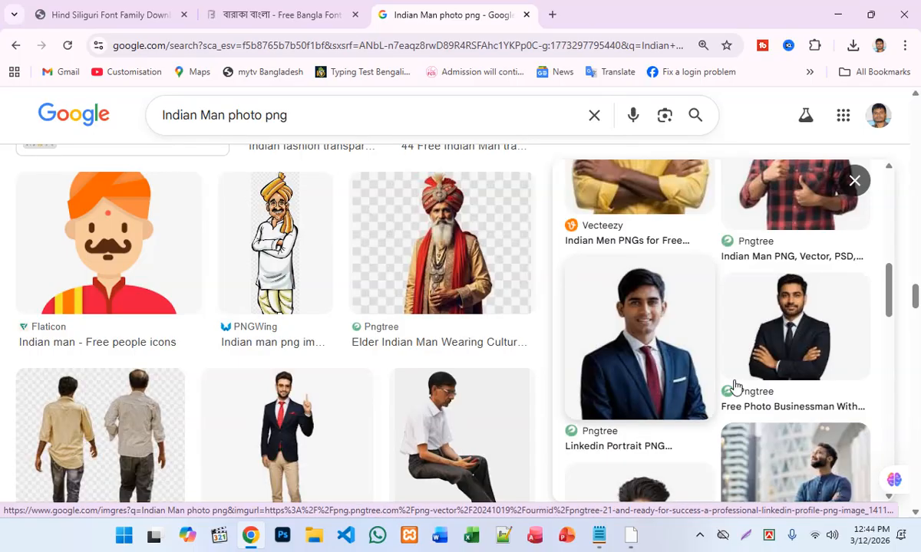
pyautogui.scroll(-3, 734, 387)
pyautogui.scroll(-3, 448, 366)
pyautogui.scroll(-5, 745, 364)
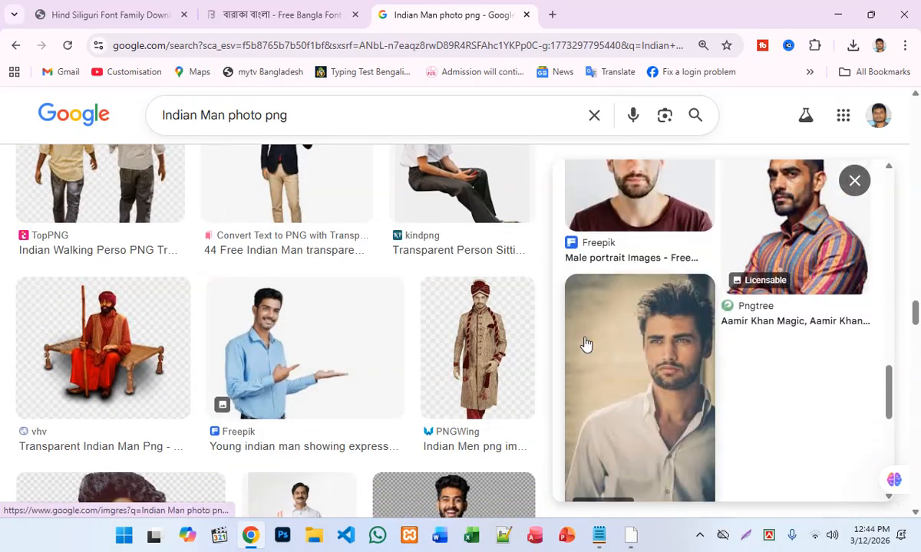
pyautogui.scroll(-2, 435, 342)
pyautogui.scroll(-3, 438, 342)
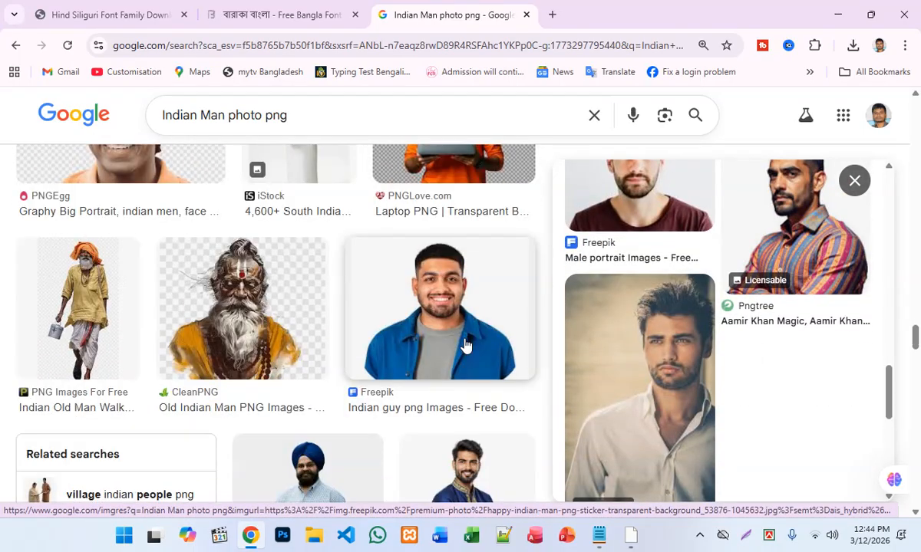
pyautogui.scroll(-5, 429, 344)
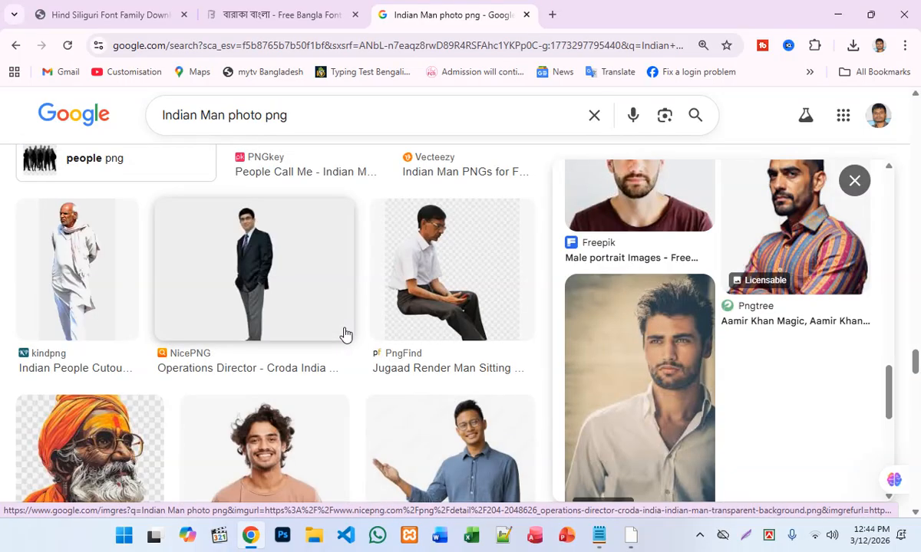
pyautogui.scroll(-2, 344, 334)
pyautogui.scroll(2, 345, 333)
pyautogui.scroll(-6, 345, 333)
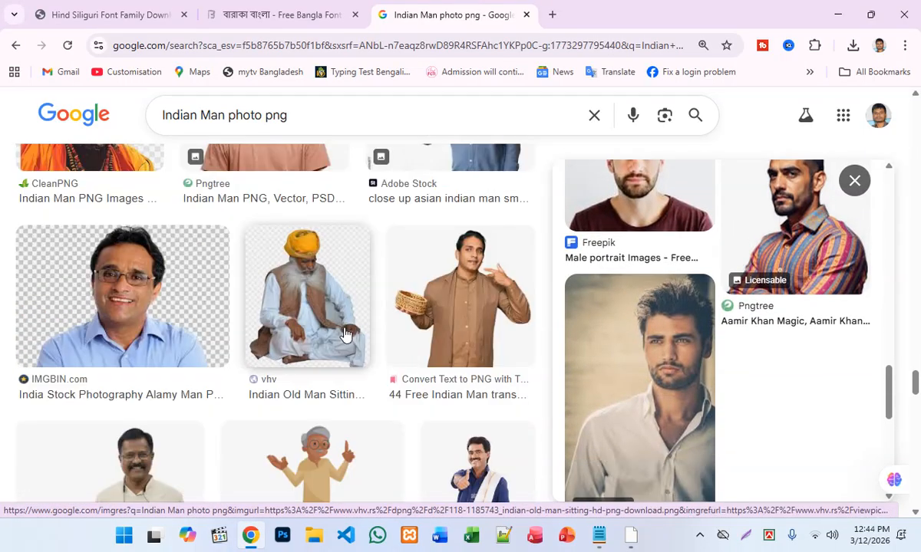
pyautogui.scroll(-5, 345, 334)
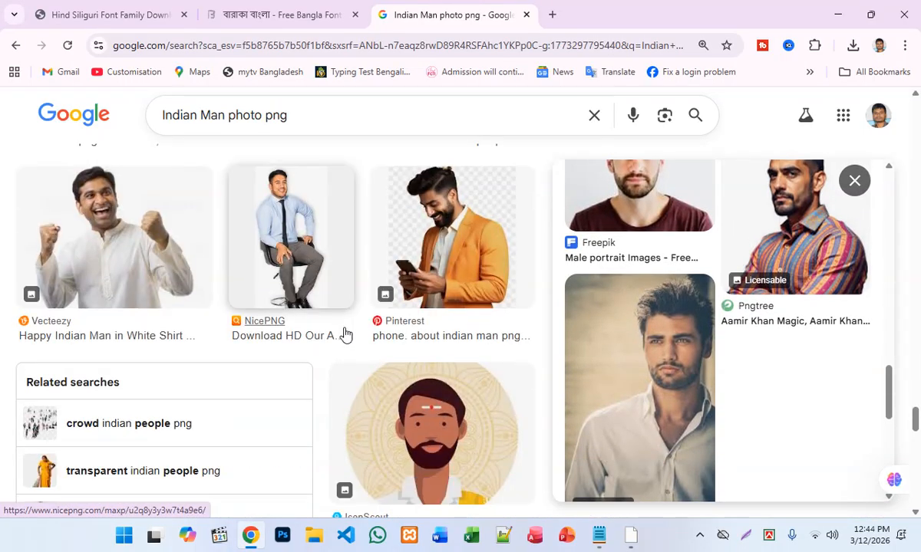
pyautogui.scroll(-5, 705, 355)
pyautogui.scroll(3, 701, 364)
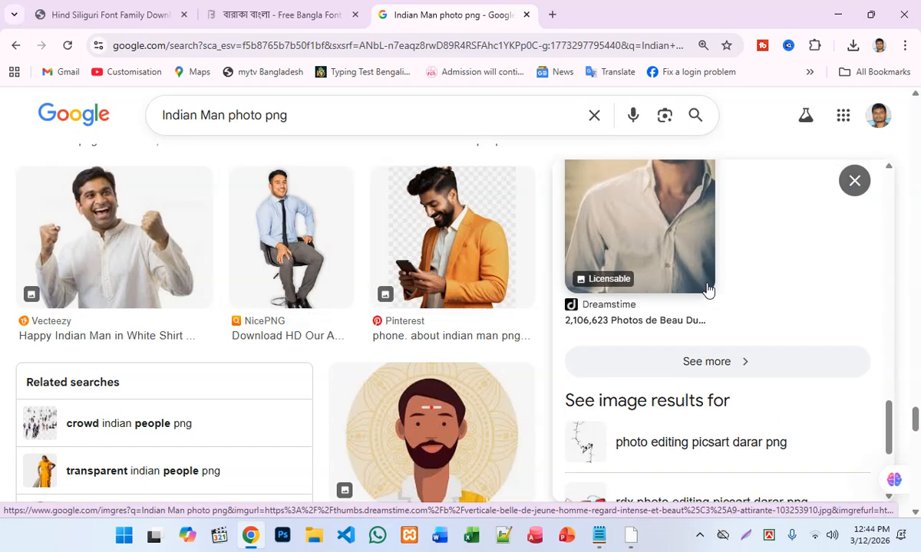
# Expand the images related to the Smiling Indian Man PNG and preview Pngtree's Linkedin Portrait PNG of the man in a navy suit.
pyautogui.click(729, 359)
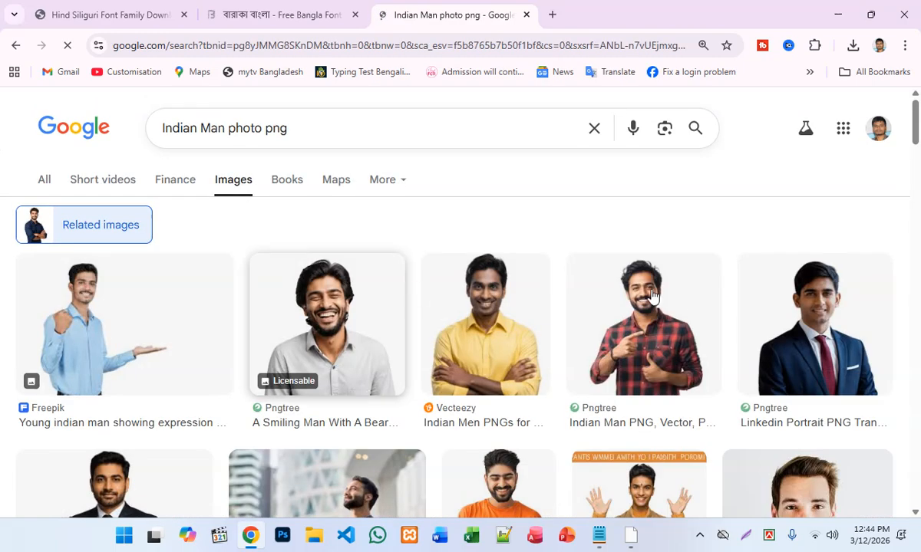
pyautogui.scroll(-4, 787, 323)
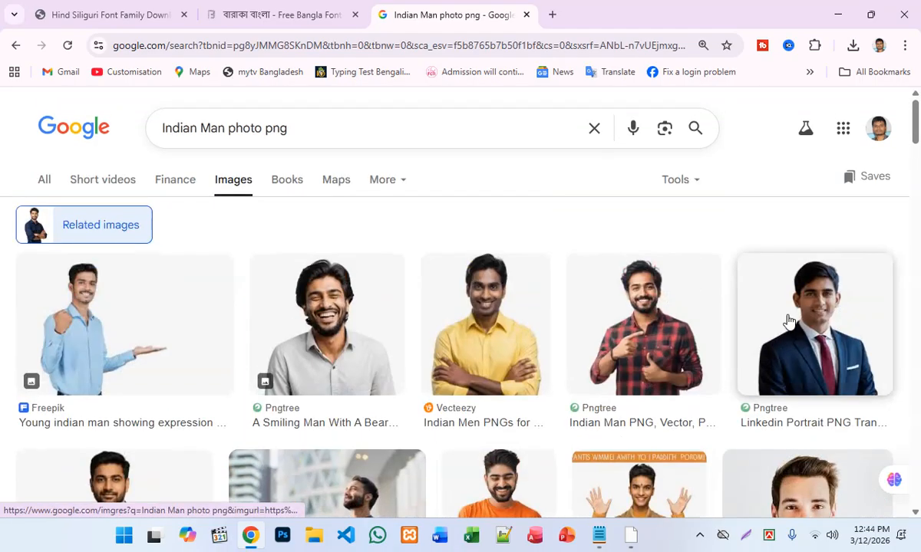
pyautogui.click(787, 319)
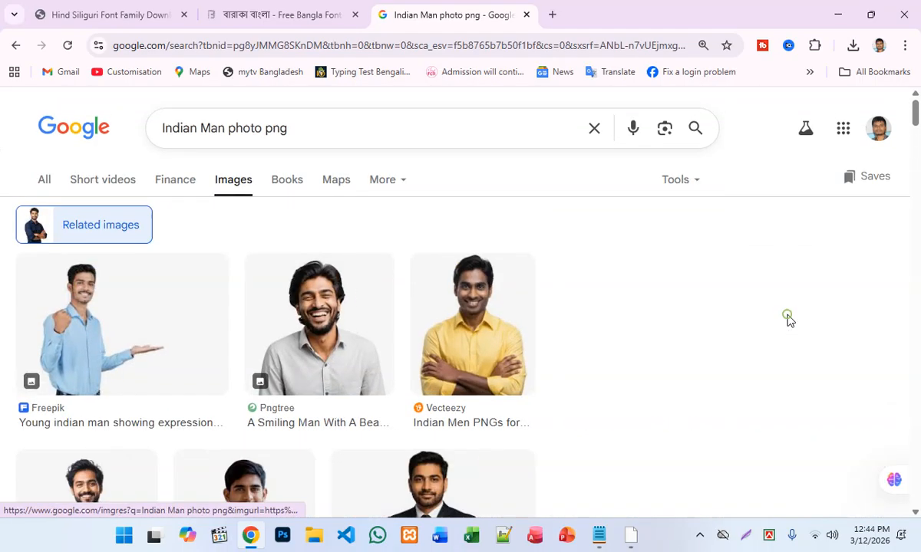
# Examine the expanded related images and the suggestions for the Linkedin Portrait PNG for other suitable photos.
pyautogui.scroll(-4, 790, 320)
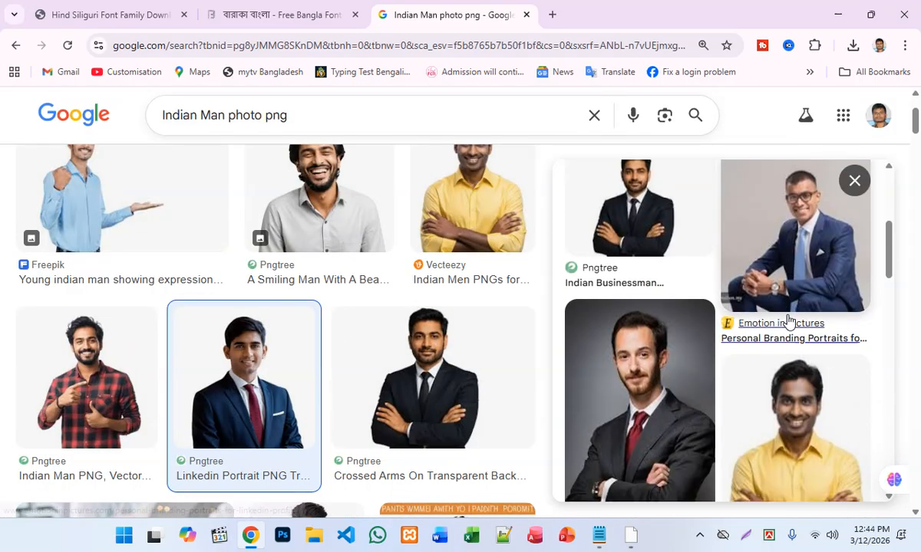
pyautogui.scroll(-2, 342, 313)
pyautogui.scroll(-4, 341, 313)
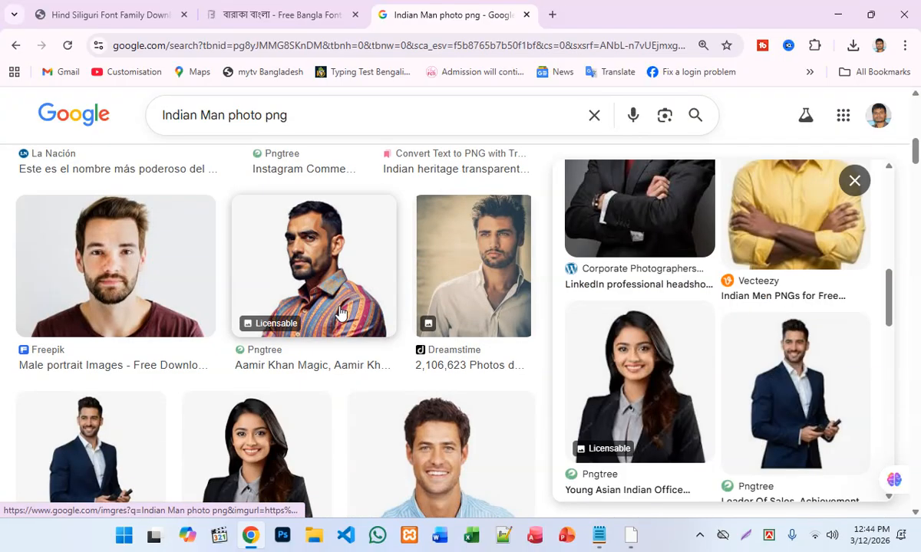
pyautogui.scroll(-3, 341, 313)
pyautogui.scroll(5, 341, 313)
pyautogui.scroll(-2, 341, 313)
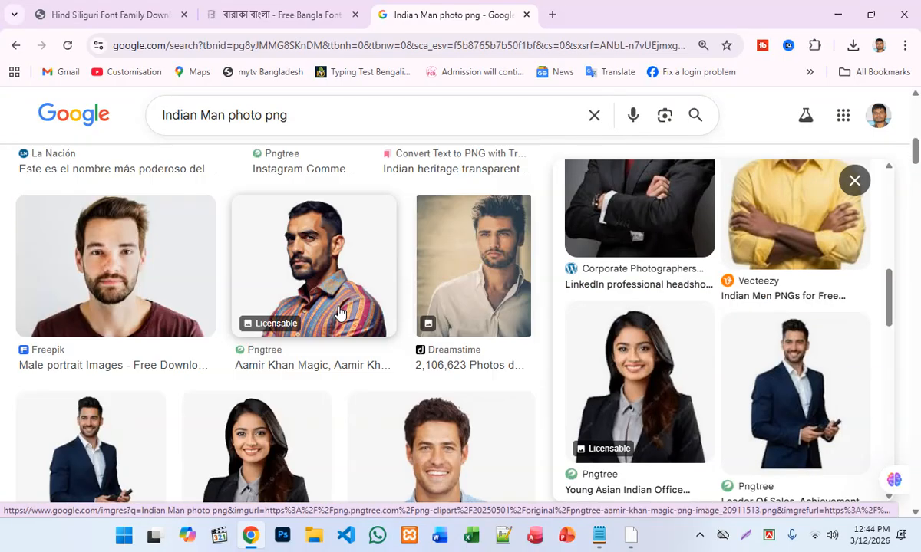
pyautogui.scroll(-4, 340, 314)
pyautogui.scroll(-4, 339, 313)
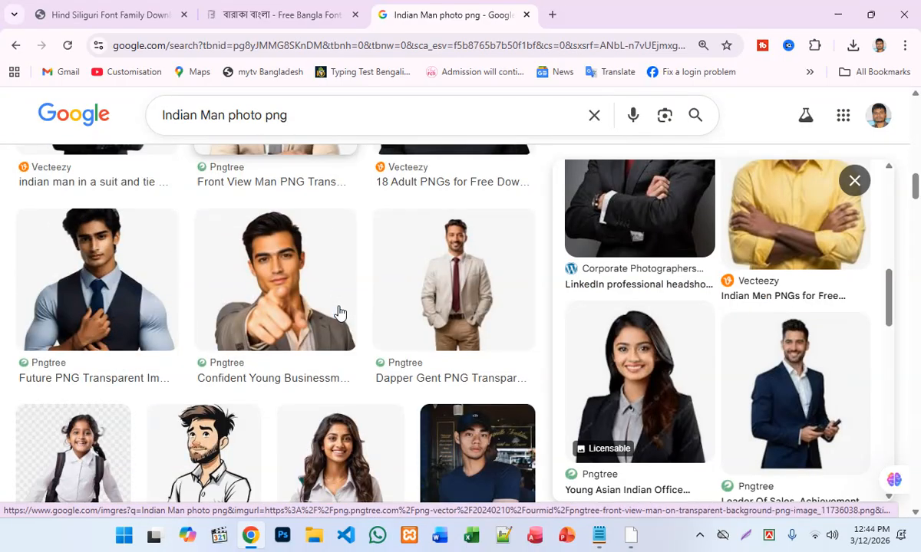
pyautogui.scroll(-7, 340, 313)
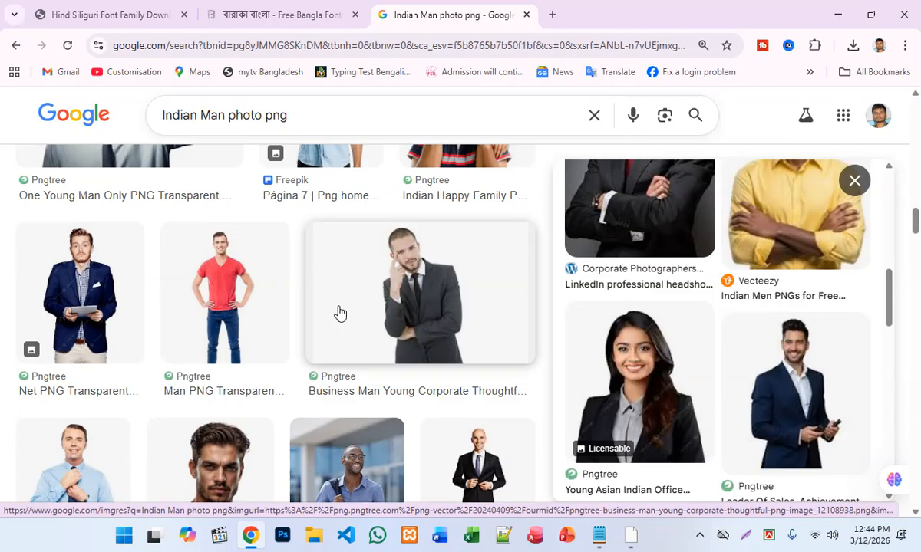
pyautogui.scroll(-7, 340, 313)
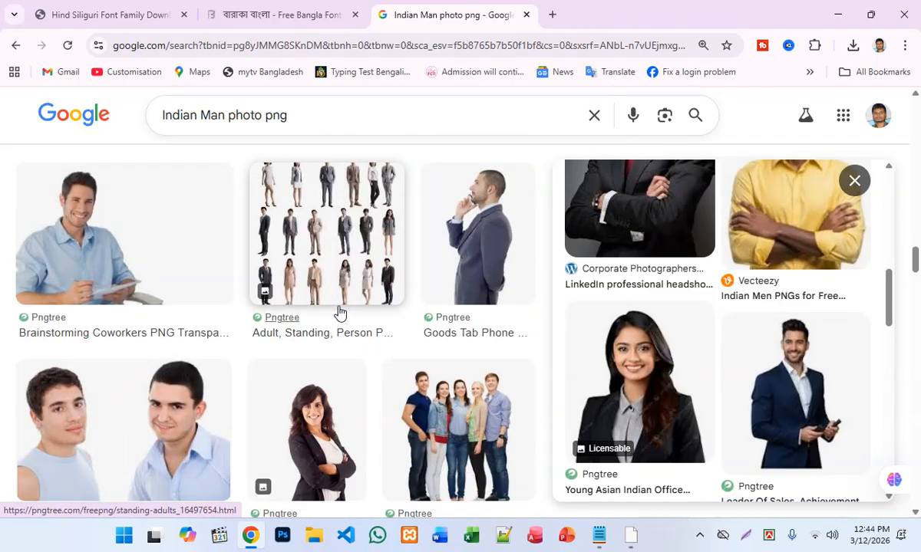
pyautogui.scroll(-10, 340, 313)
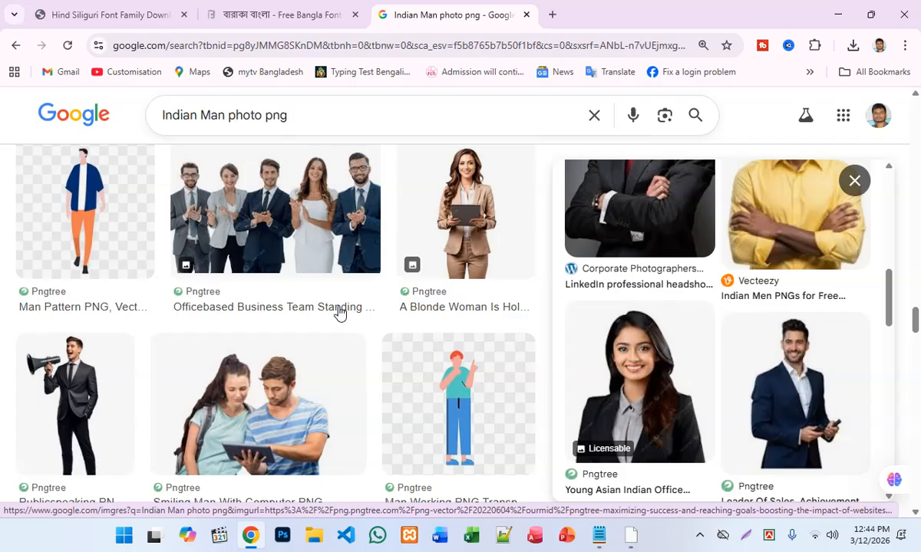
pyautogui.scroll(-2, 340, 313)
pyautogui.scroll(1, 663, 318)
# Open the Linkedin Portrait PNG page on Pngtree from the preview and dismiss the Lifetime Plan offer.
pyautogui.click(664, 319)
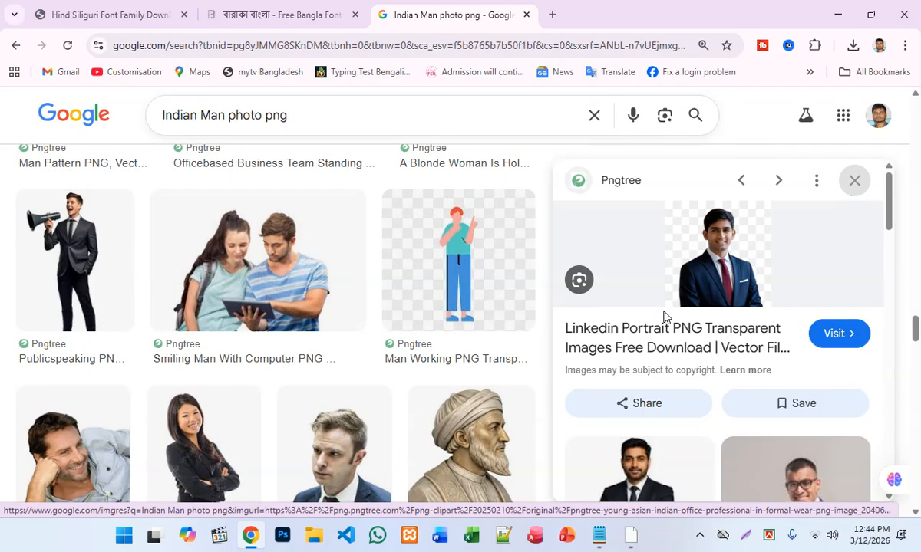
pyautogui.click(714, 255)
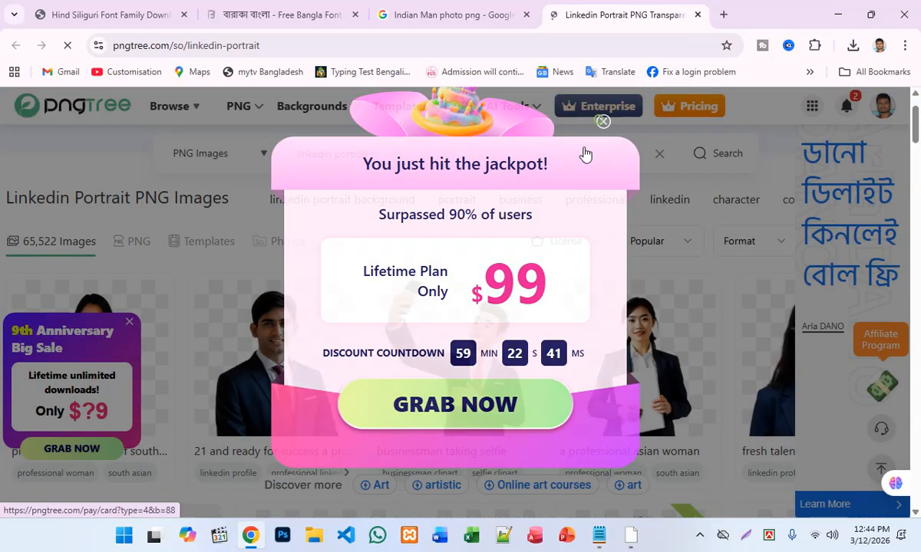
pyautogui.click(597, 129)
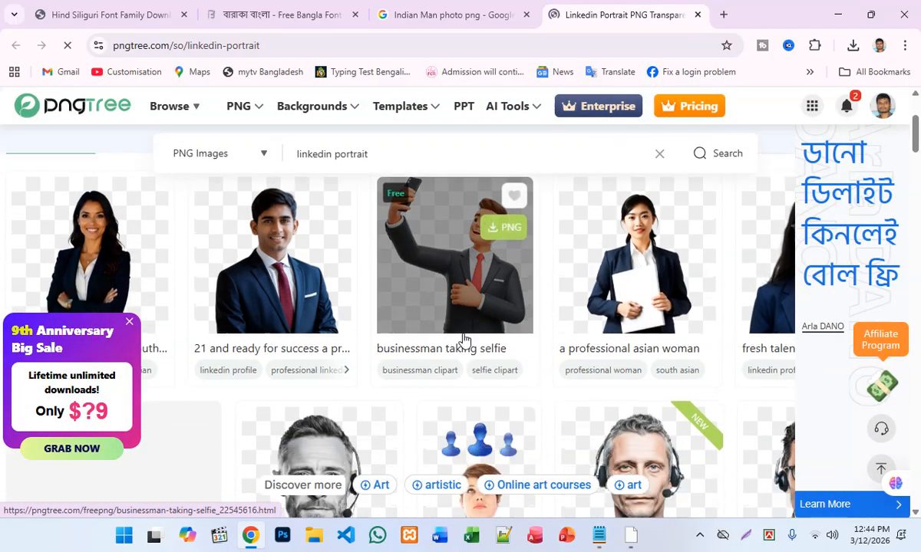
# Find the smiling man portrait among Pngtree's Linkedin Portrait images and open its page.
pyautogui.scroll(-6, 464, 342)
pyautogui.scroll(-2, 464, 339)
pyautogui.scroll(2, 464, 339)
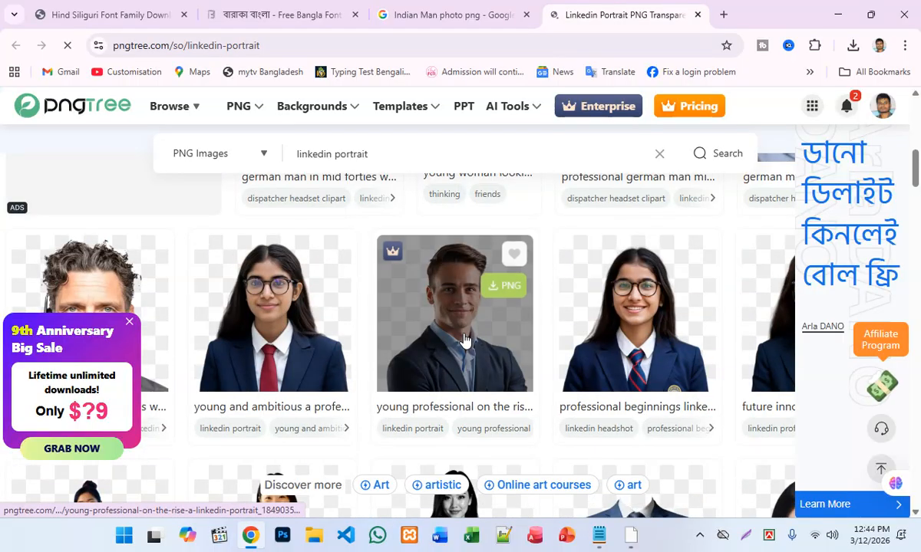
pyautogui.scroll(-9, 335, 324)
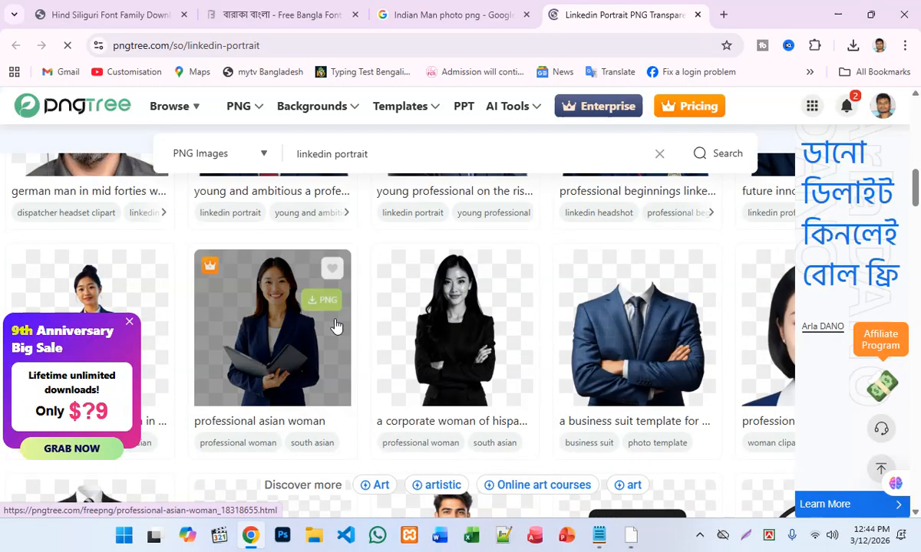
pyautogui.scroll(5, 336, 323)
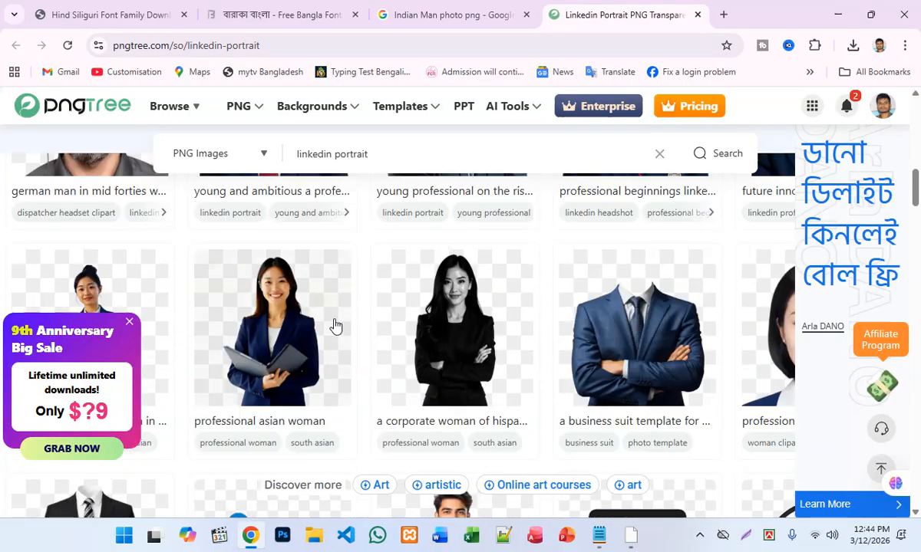
pyautogui.scroll(-2, 336, 324)
pyautogui.click(432, 406)
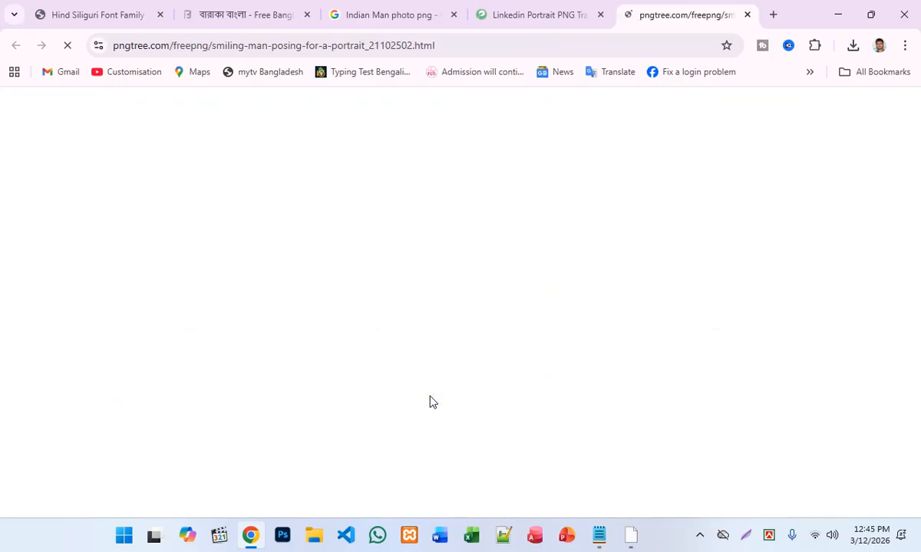
# Download the free PNG of Smiling Man Posing For A Portrait from Pngtree.
pyautogui.scroll(-1, 317, 374)
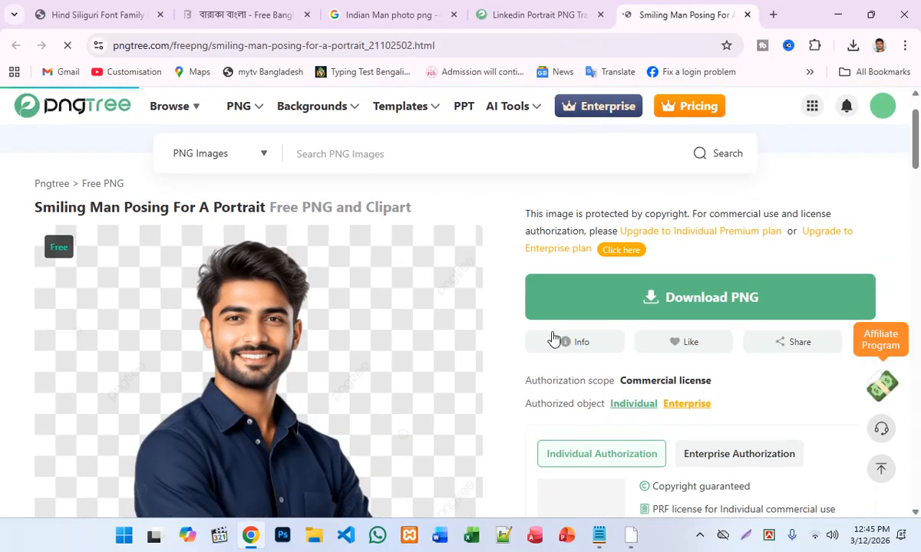
pyautogui.click(644, 303)
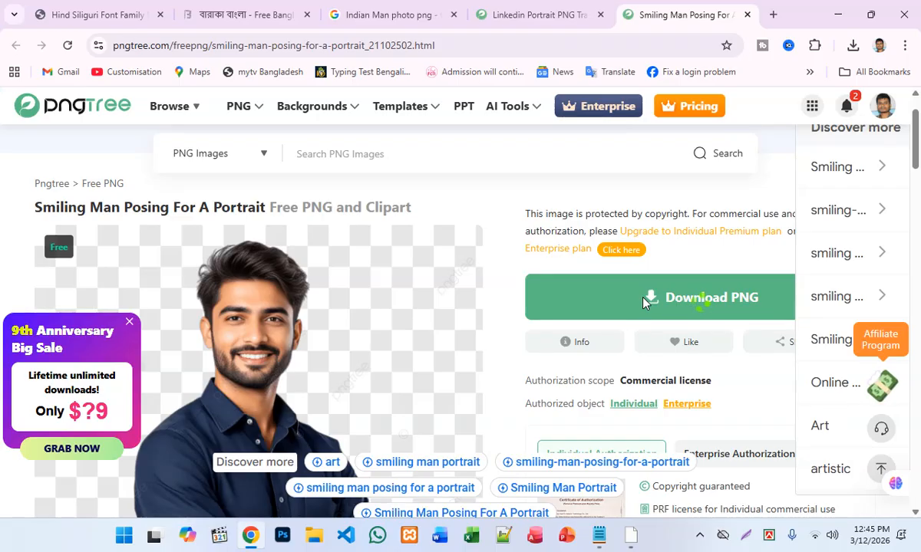
pyautogui.scroll(-1, 403, 330)
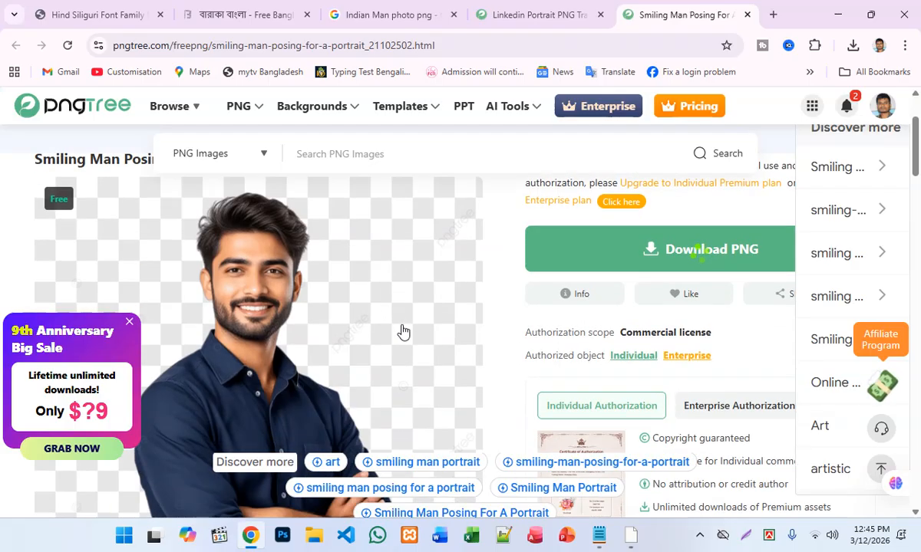
# Reload the Smiling Man Posing For A Portrait page, get the PNG with the free Relax Download and save it to the Desktop.
pyautogui.scroll(-1, 403, 331)
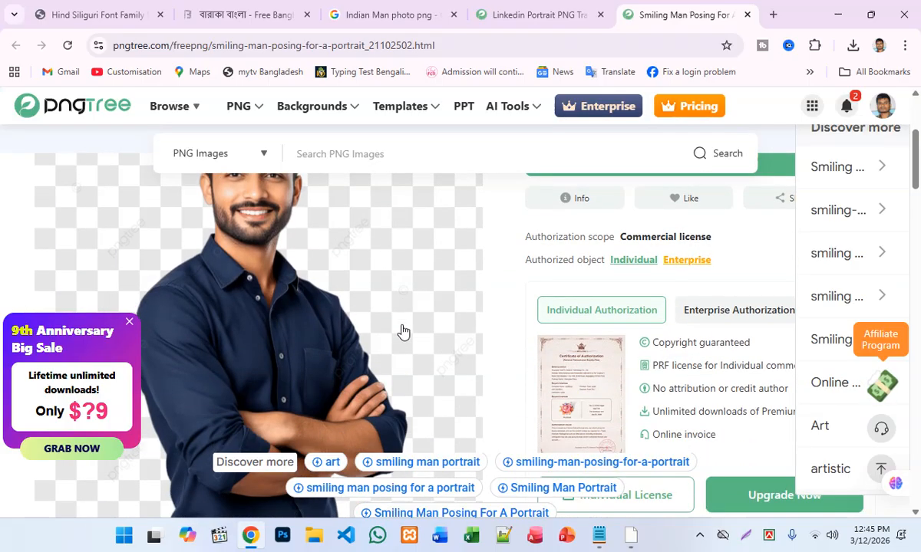
pyautogui.scroll(2, 403, 330)
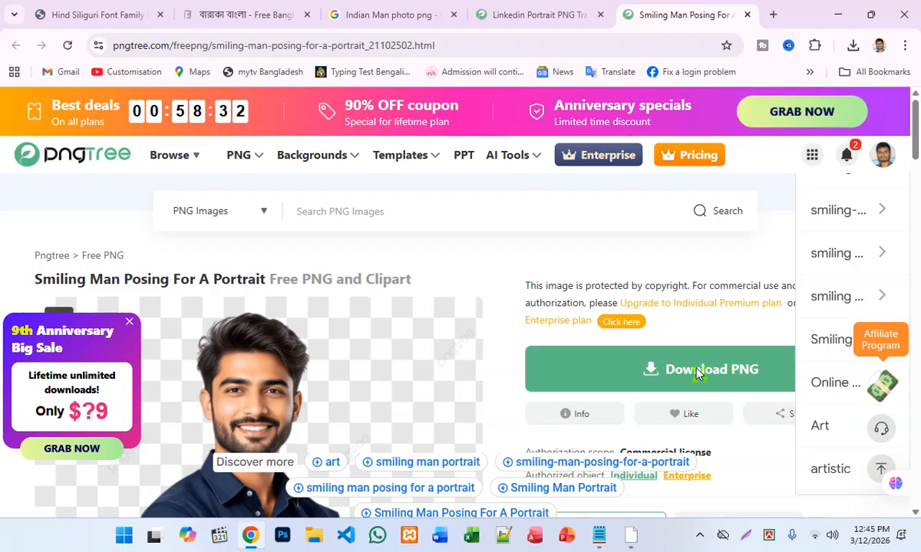
pyautogui.click(68, 45)
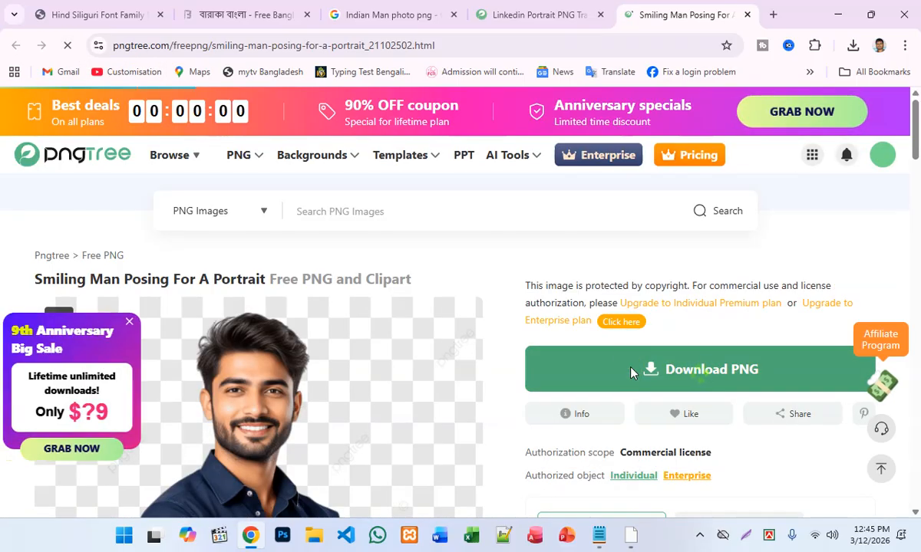
pyautogui.click(630, 372)
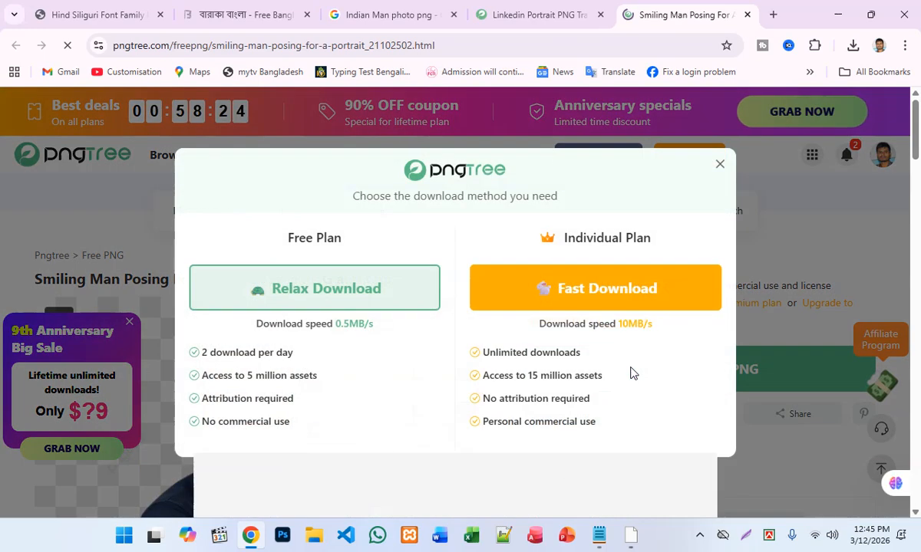
pyautogui.click(312, 290)
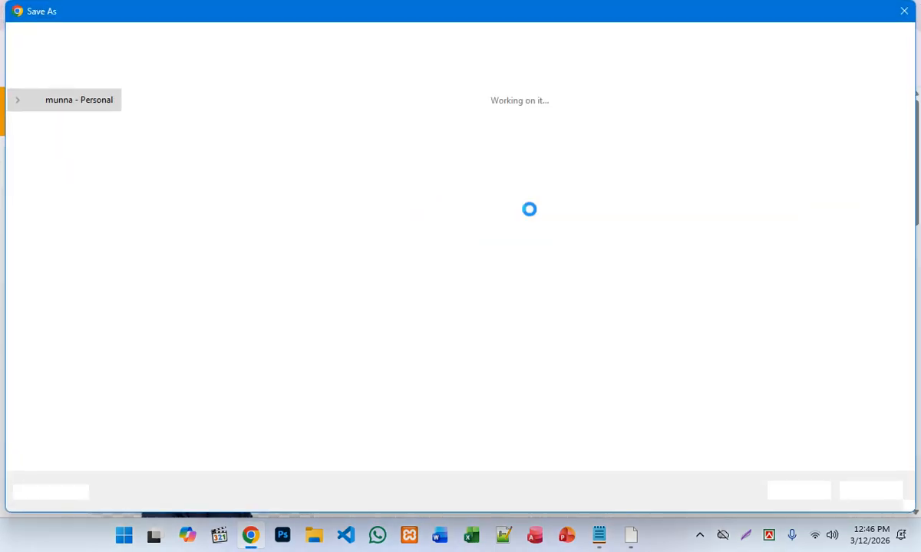
pyautogui.click(61, 144)
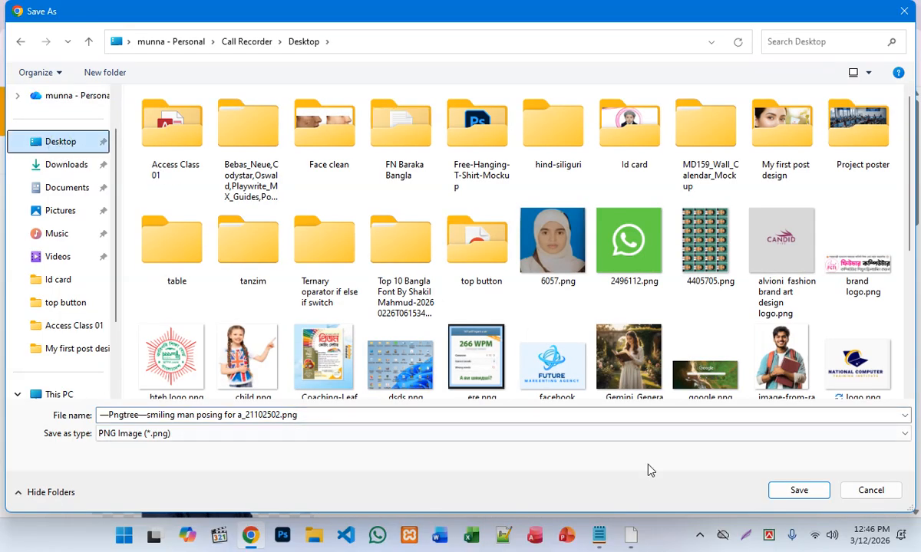
pyautogui.click(787, 493)
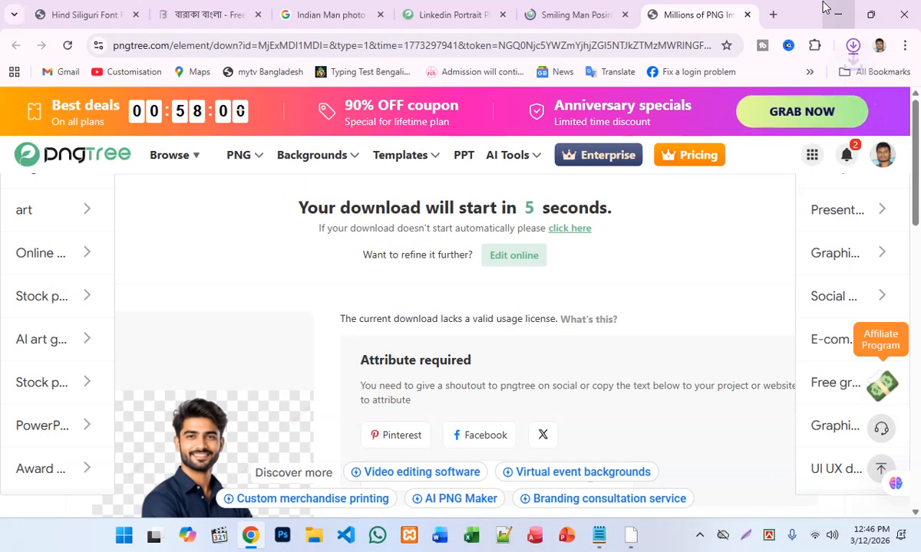
pyautogui.click(823, 7)
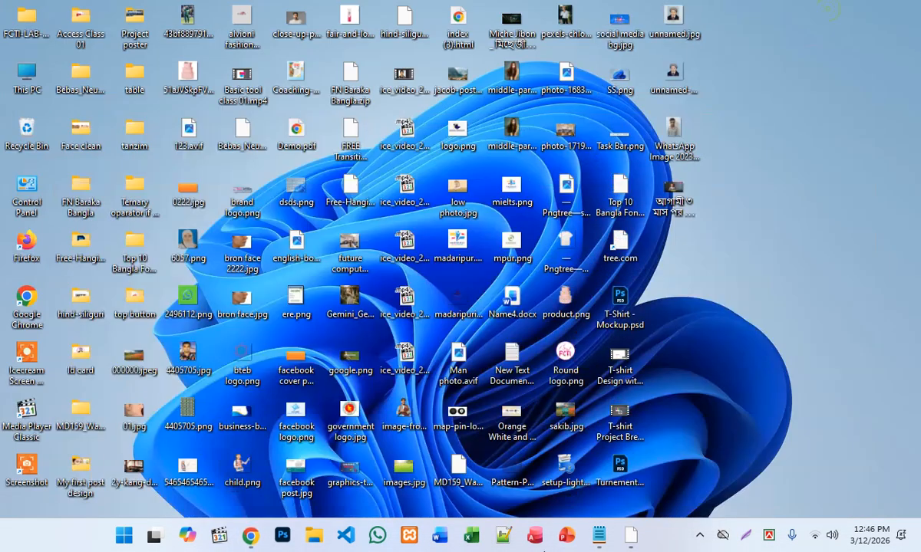
pyautogui.click(248, 536)
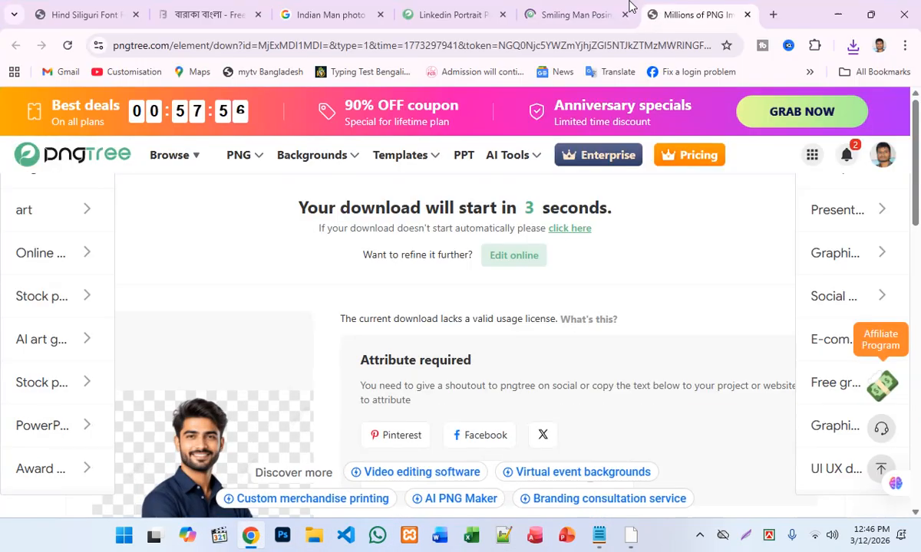
# Open the Behance website at behance.net in a new browser tab.
pyautogui.click(768, 15)
pyautogui.click(589, 43)
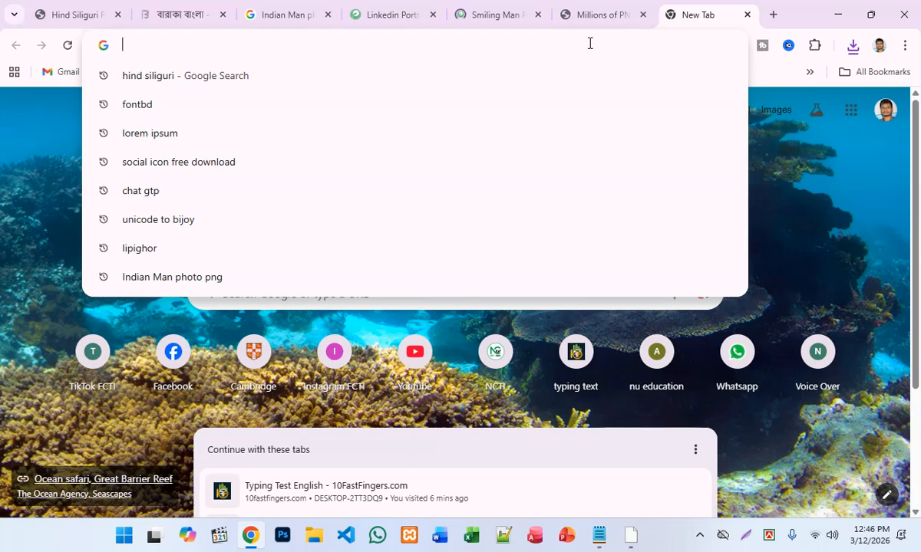
pyautogui.write('B')
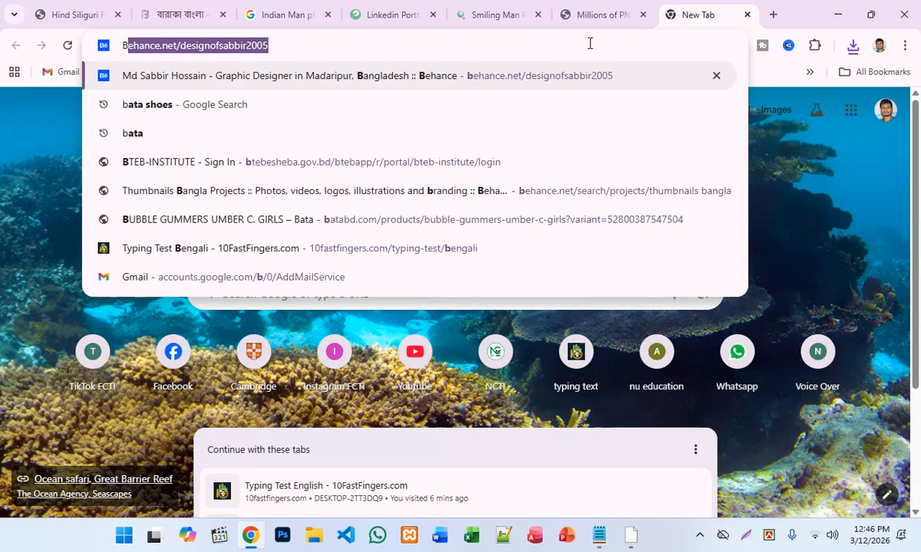
pyautogui.write('eha')
pyautogui.press('BackSpace')
pyautogui.press('BackSpace')
pyautogui.write('e')
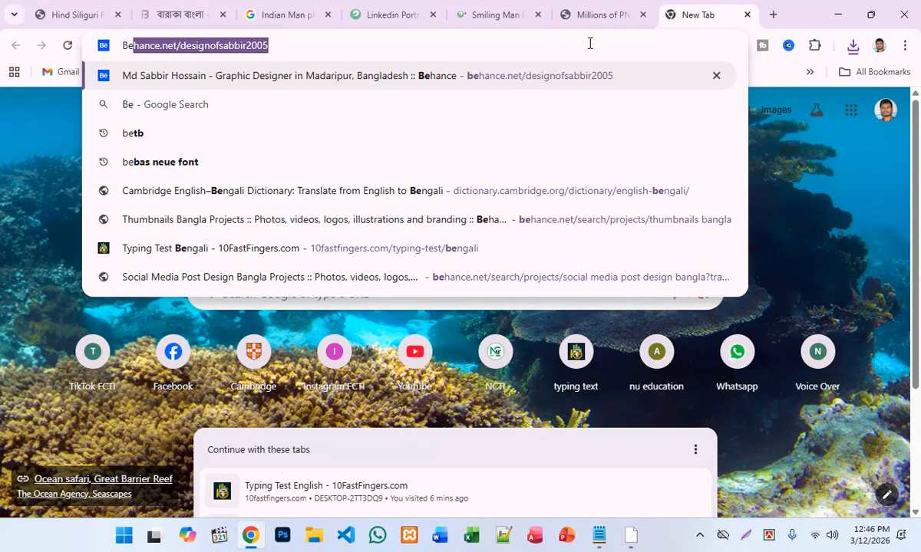
pyautogui.press('End')
pyautogui.press('BackSpace')
pyautogui.press('BackSpace')
pyautogui.press('BackSpace')
pyautogui.press('BackSpace')
pyautogui.press('BackSpace')
pyautogui.press('BackSpace')
pyautogui.press('BackSpace')
pyautogui.press('BackSpace')
pyautogui.press('BackSpace')
pyautogui.press('BackSpace')
pyautogui.press('BackSpace')
pyautogui.press('BackSpace')
pyautogui.press('BackSpace')
pyautogui.press('BackSpace')
pyautogui.press('BackSpace')
pyautogui.press('BackSpace')
pyautogui.press('BackSpace')
pyautogui.press('BackSpace')
pyautogui.press('BackSpace')
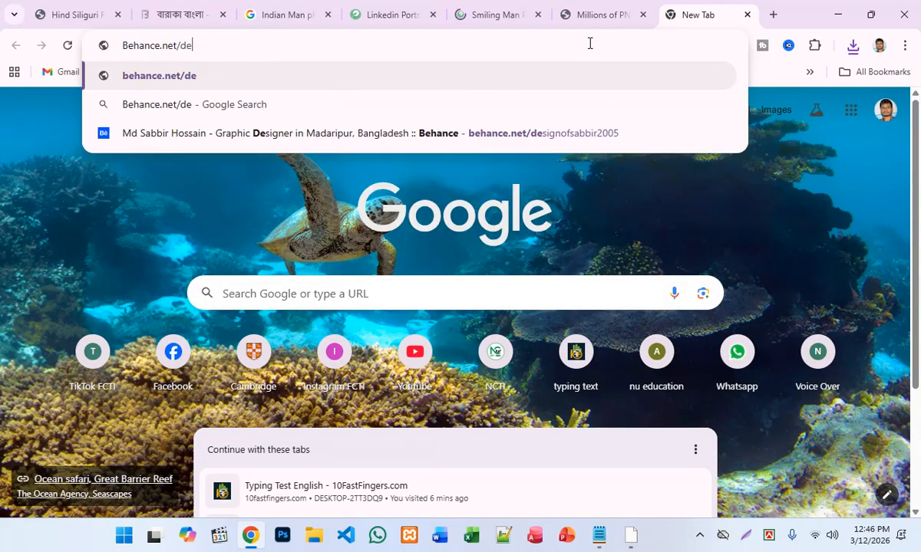
pyautogui.press('Return')
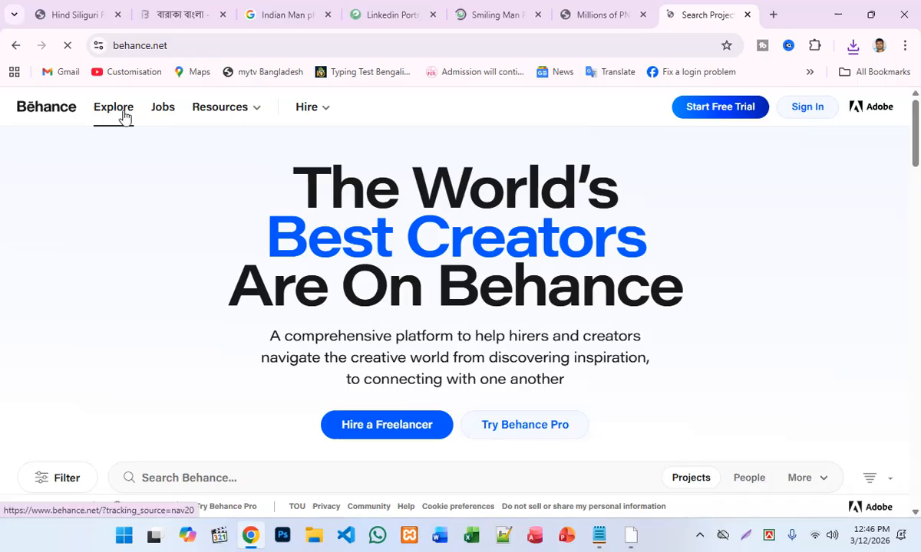
# Search the Behance projects for "Thumbnail design" from the Explore page.
pyautogui.scroll(-3, 241, 409)
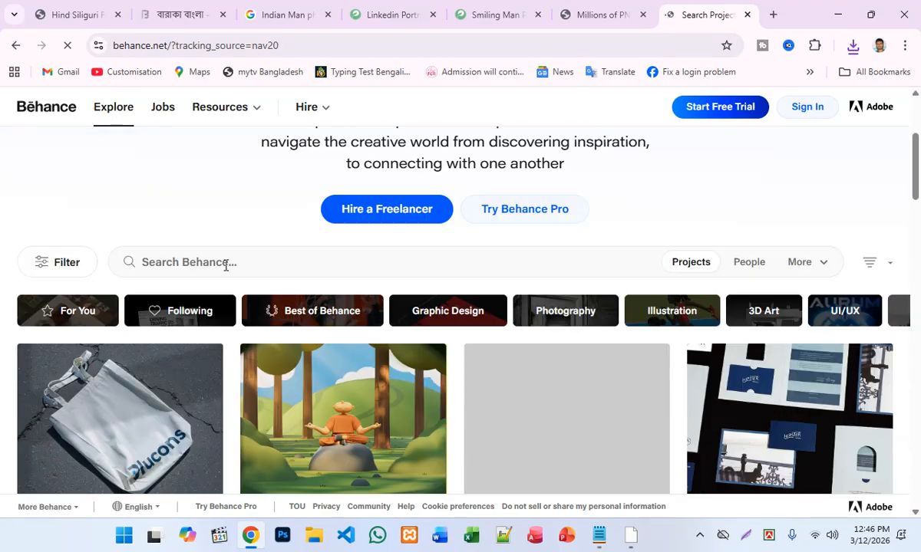
pyautogui.click(245, 266)
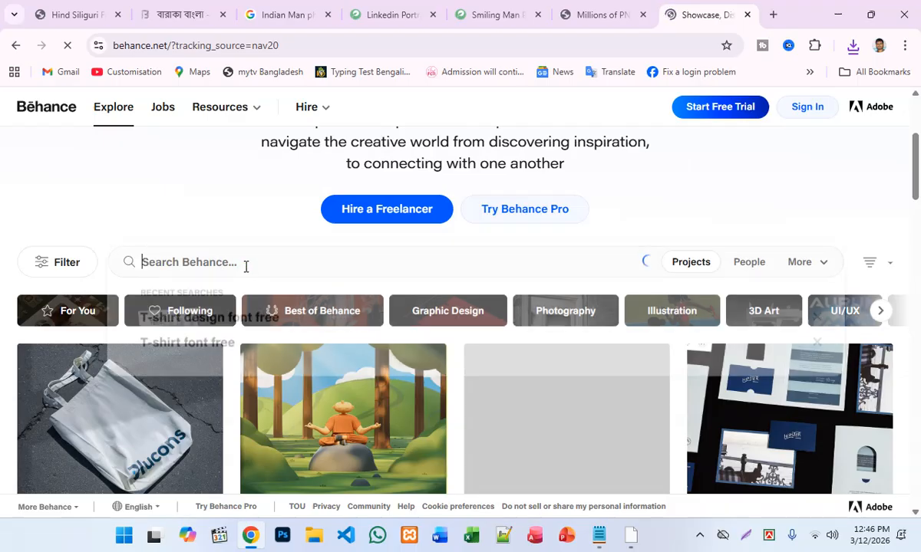
pyautogui.write('Thum')
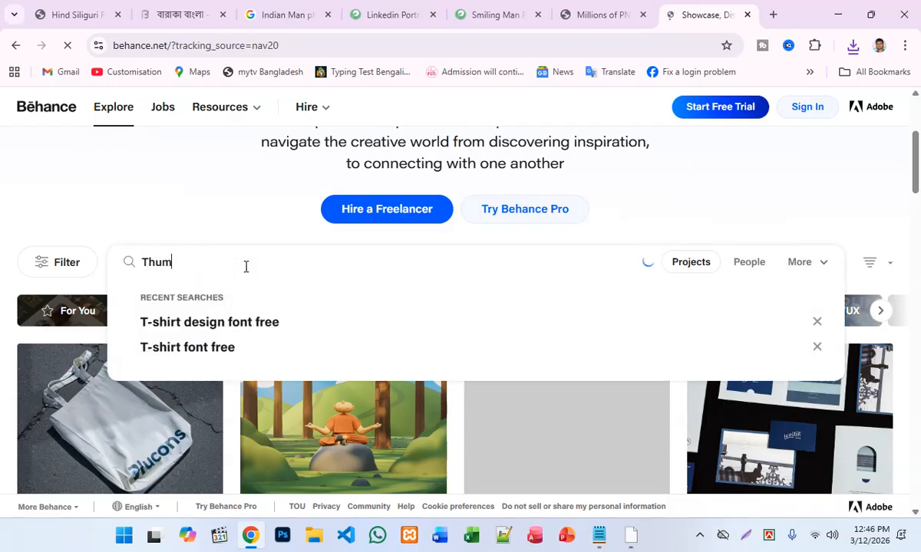
pyautogui.write('bnail design')
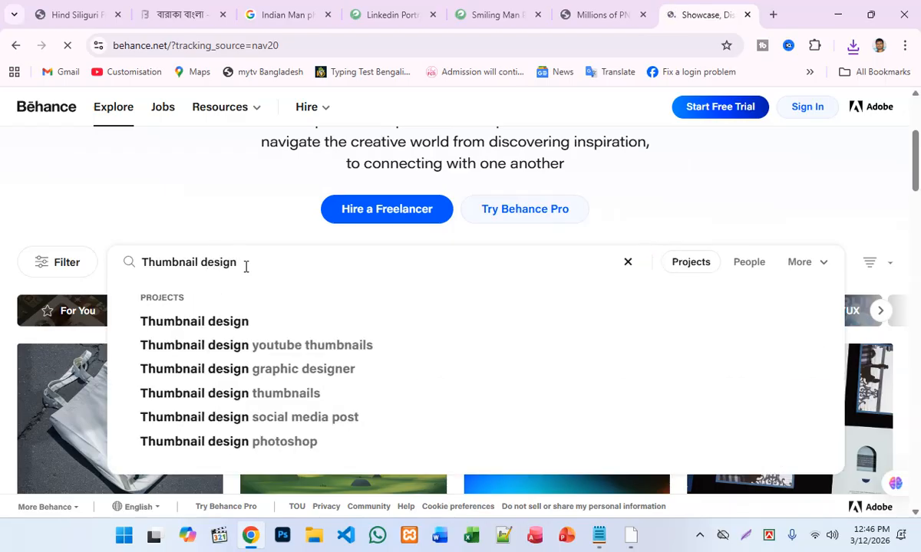
pyautogui.press('Return')
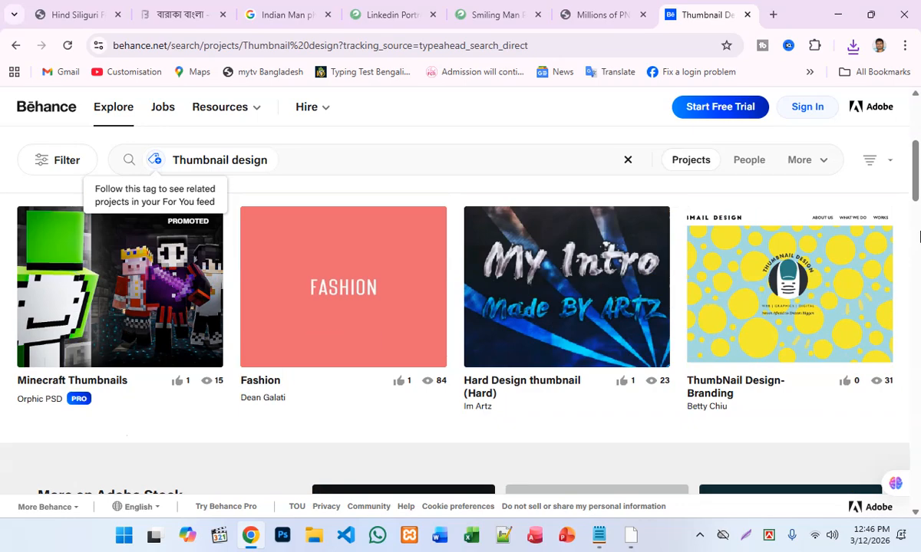
# Refine the Behance project search to "Bangla Thumbnail design".
pyautogui.click(274, 160)
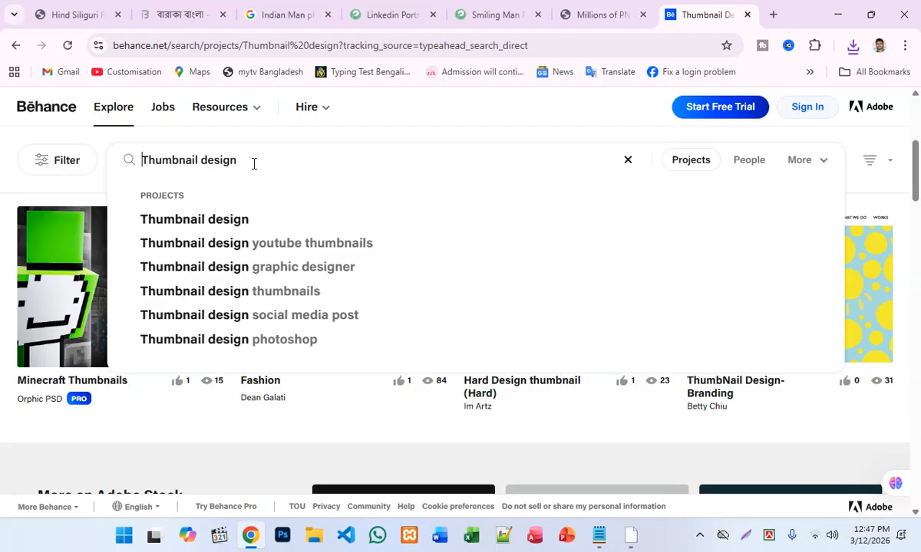
pyautogui.write('Bangla')
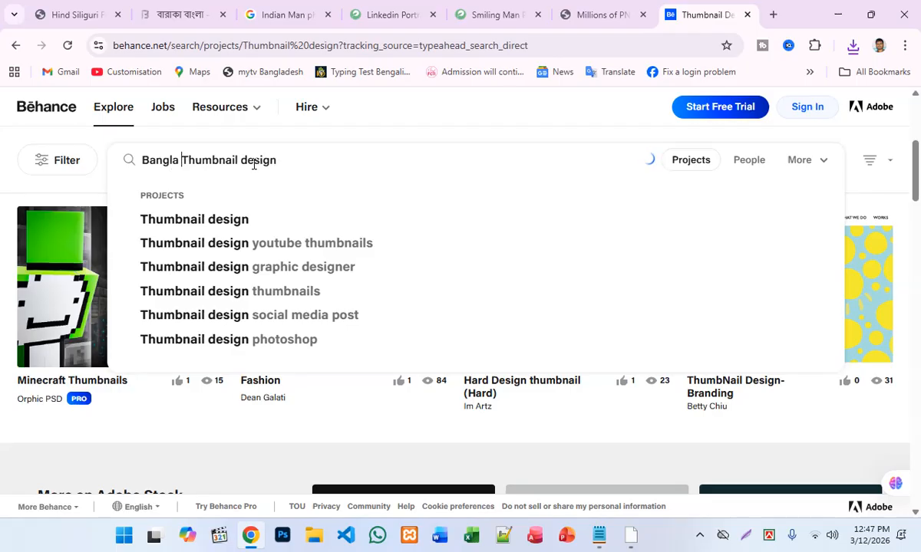
pyautogui.press('Return')
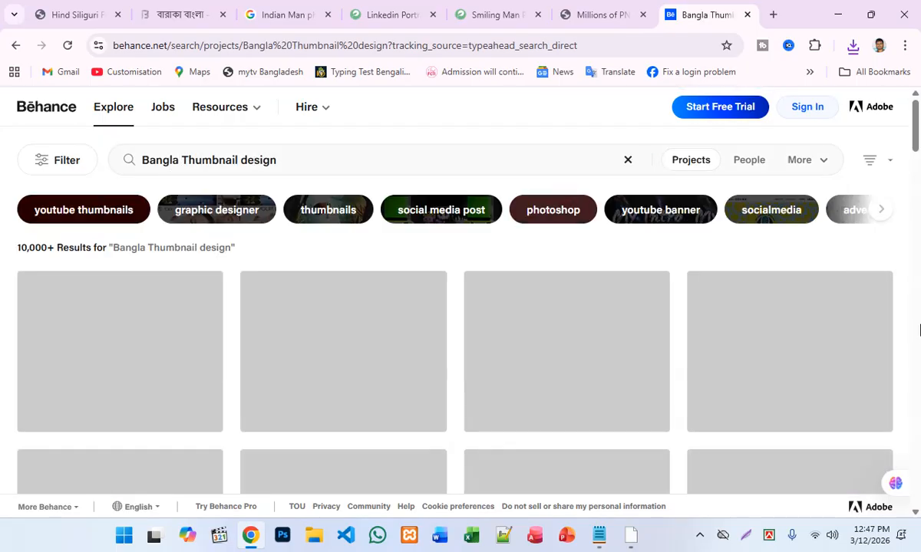
# Find the Youtube Thumbnail Designs project with the Career Placement thumbnail among the results and open it.
pyautogui.scroll(-3, 919, 330)
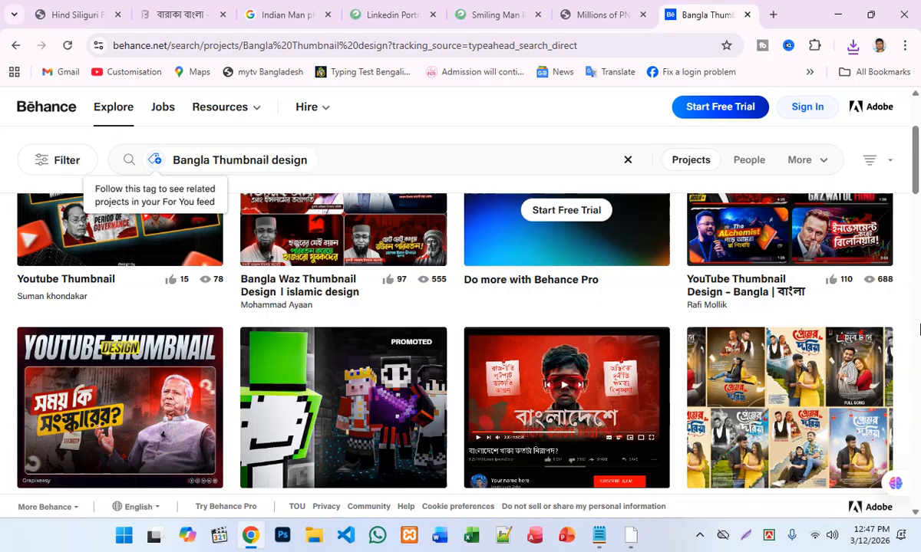
pyautogui.scroll(-4, 920, 330)
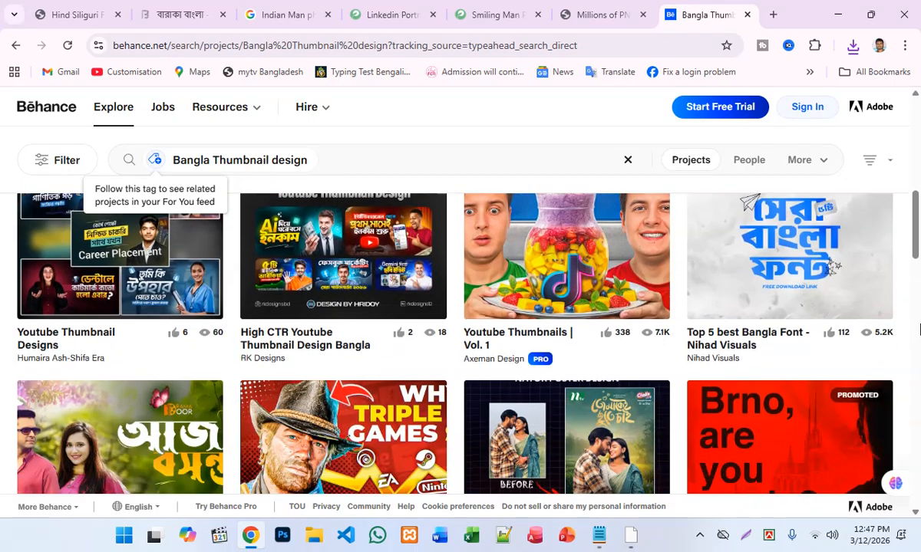
pyautogui.click(176, 254)
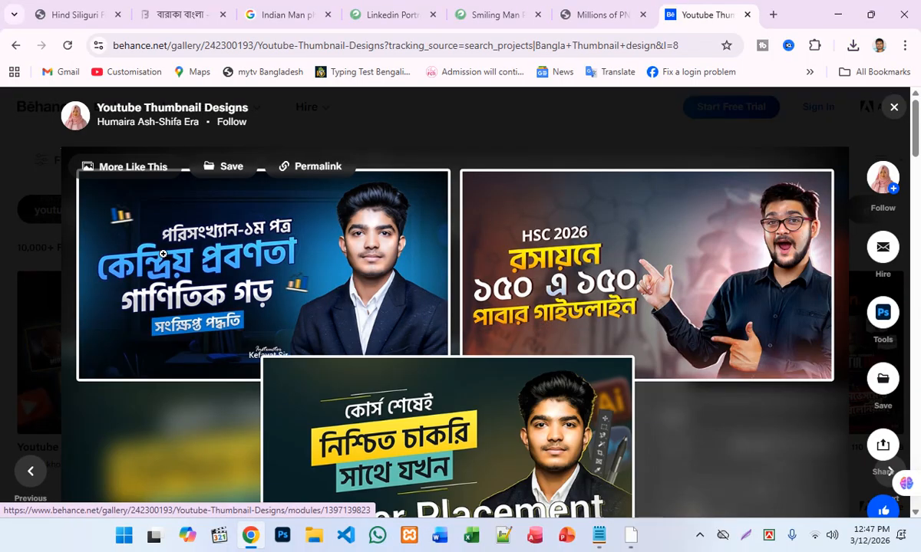
# Examine the Bangla thumbnails in the Youtube Thumbnail Designs project for their text styling, backgrounds and portrait placement.
pyautogui.scroll(-5, 527, 337)
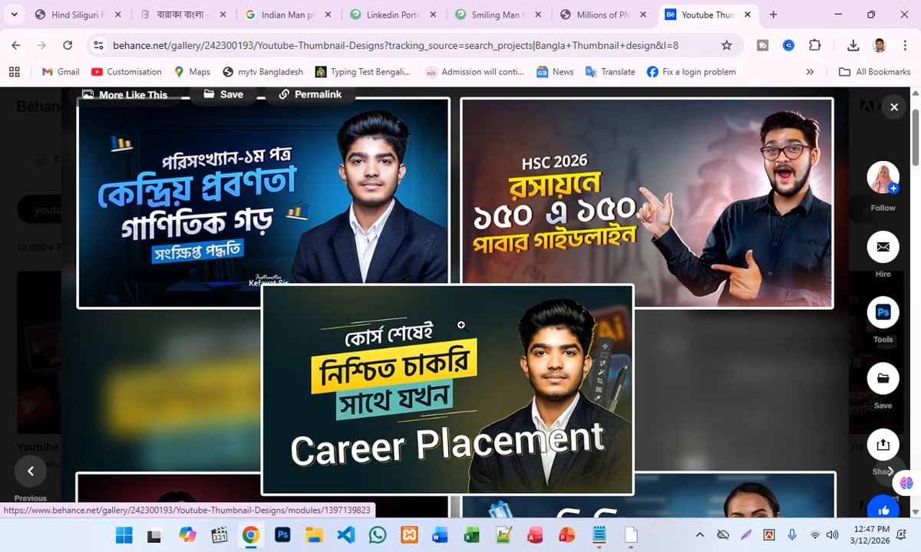
pyautogui.scroll(-5, 574, 332)
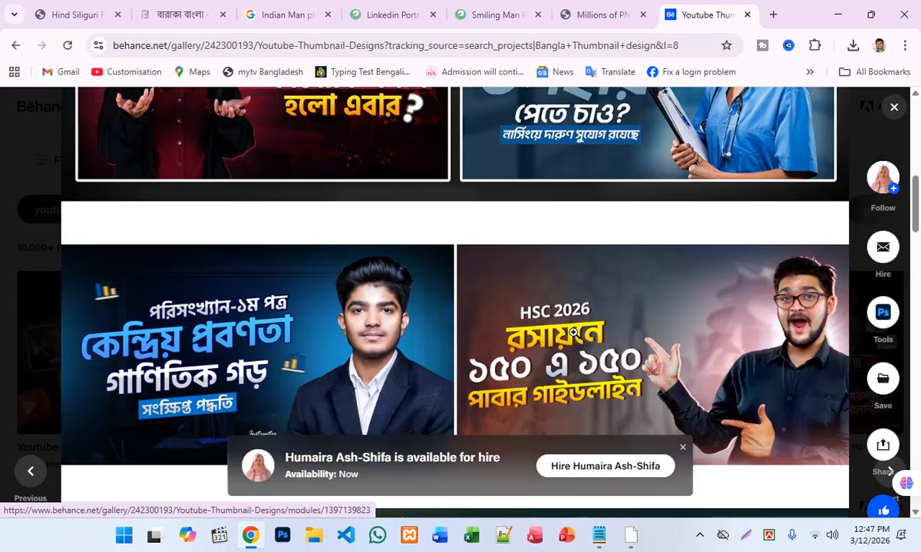
pyautogui.scroll(1, 576, 339)
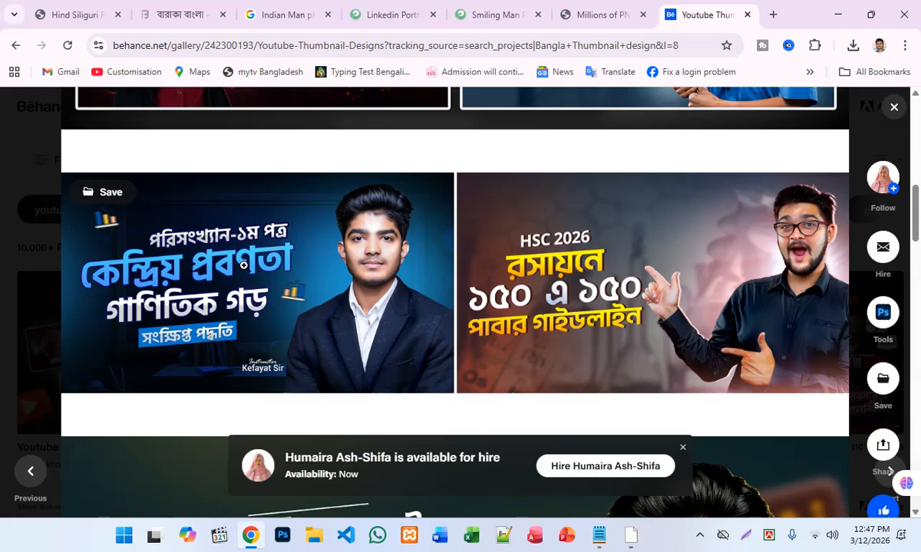
pyautogui.scroll(-7, 243, 264)
pyautogui.scroll(2, 385, 291)
pyautogui.scroll(-1, 642, 292)
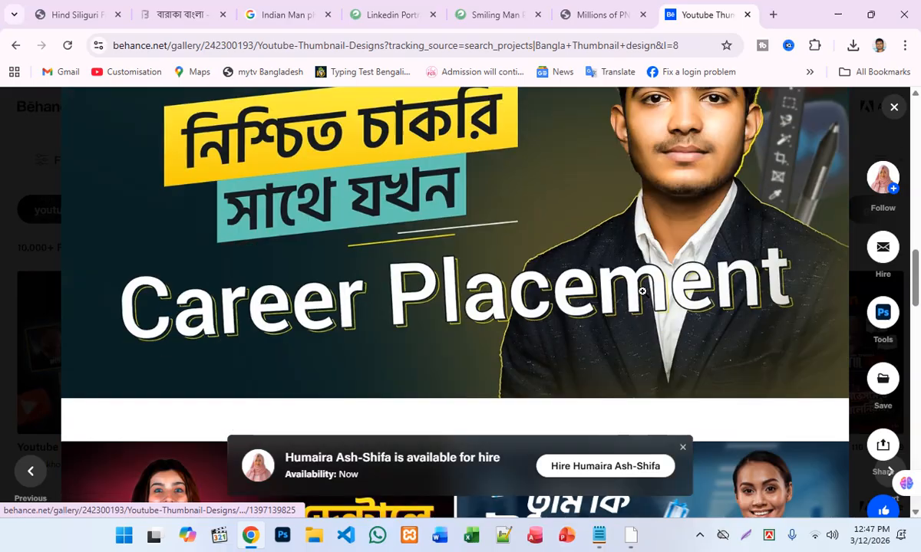
pyautogui.scroll(-6, 643, 292)
pyautogui.scroll(8, 578, 323)
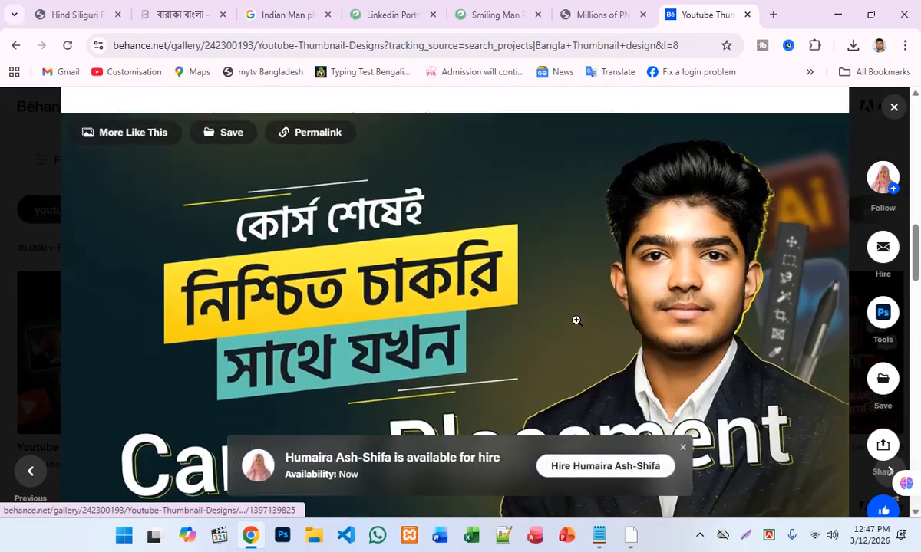
pyautogui.scroll(1, 576, 320)
pyautogui.scroll(-1, 576, 320)
pyautogui.scroll(4, 577, 320)
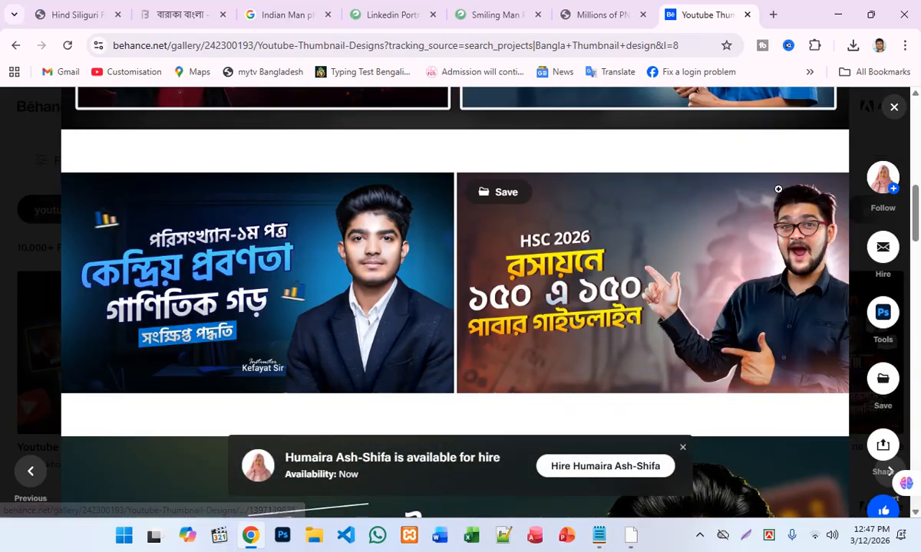
# Close the Youtube Thumbnail Designs project and browse the other Bangla Thumbnail design results for inspiration.
pyautogui.click(894, 107)
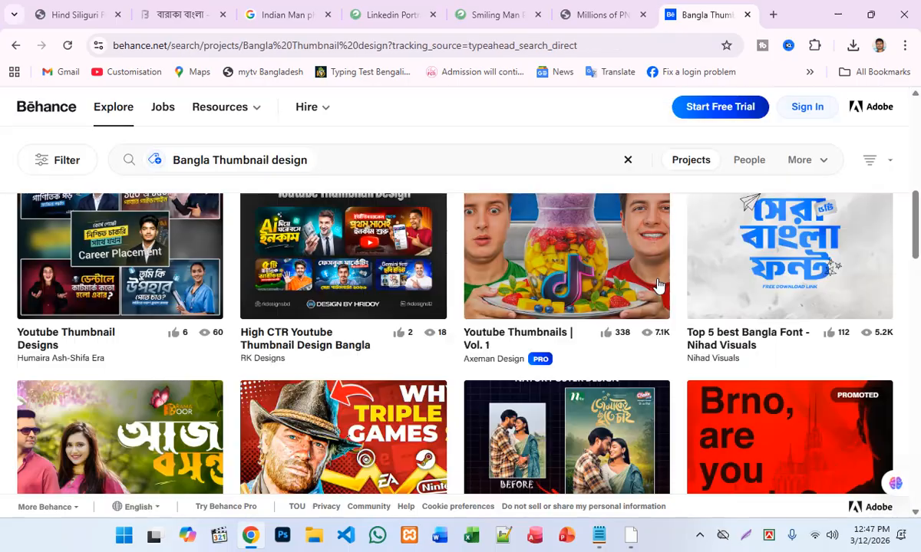
pyautogui.scroll(-8, 658, 285)
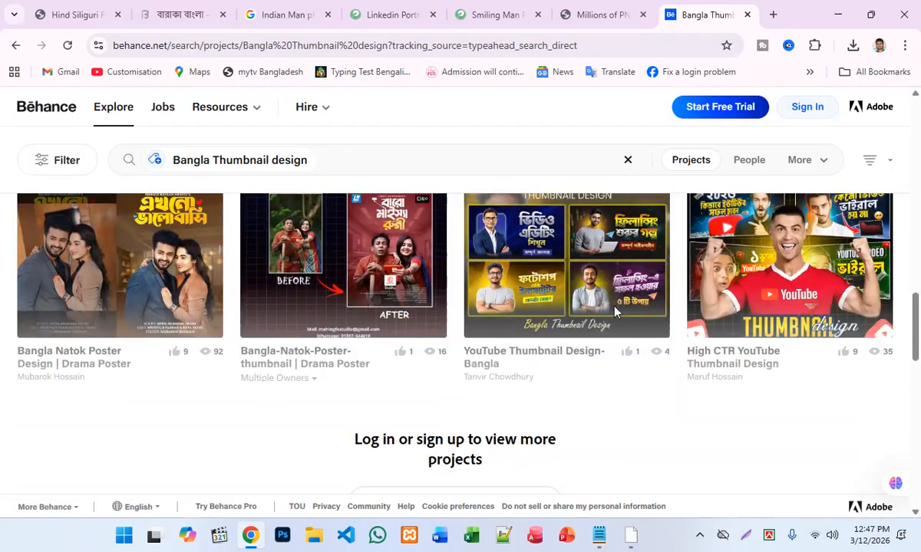
pyautogui.scroll(2, 614, 311)
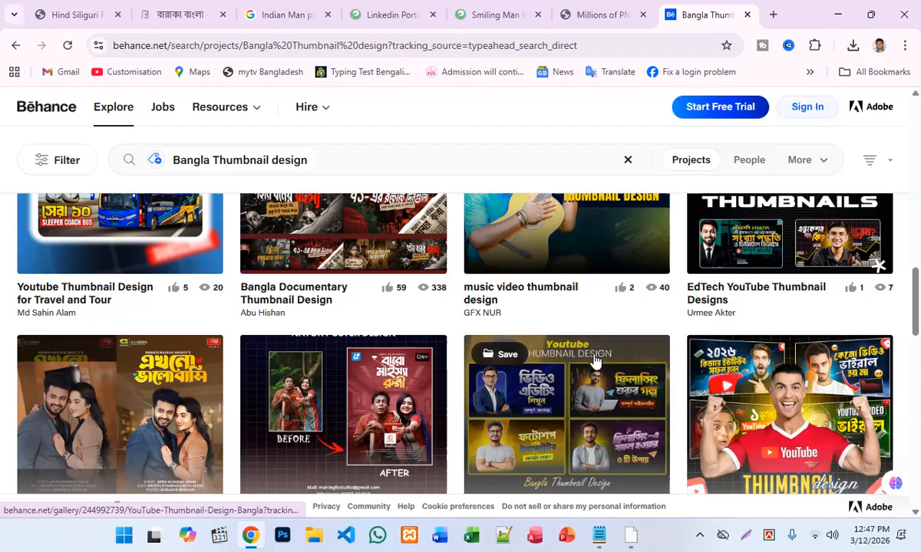
pyautogui.scroll(5, 595, 361)
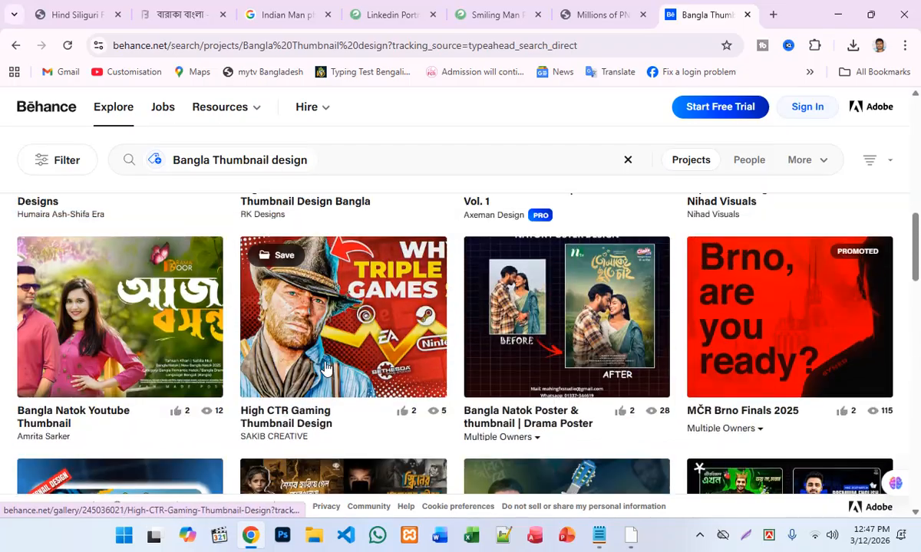
# Look through more of the Bangla Thumbnail design results and reopen the Youtube Thumbnail Designs project with the Career Placement thumbnail.
pyautogui.scroll(3, 327, 369)
pyautogui.scroll(3, 355, 317)
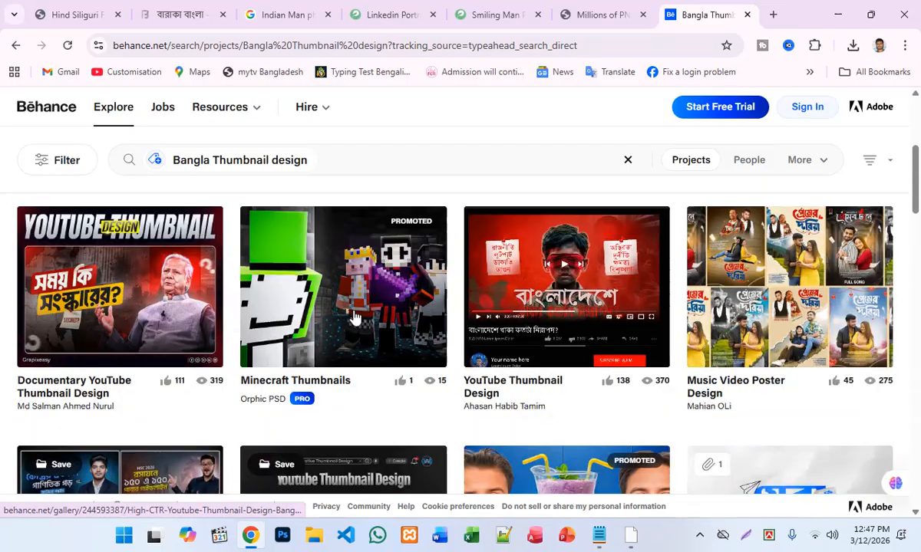
pyautogui.scroll(-10, 355, 316)
pyautogui.scroll(-4, 358, 317)
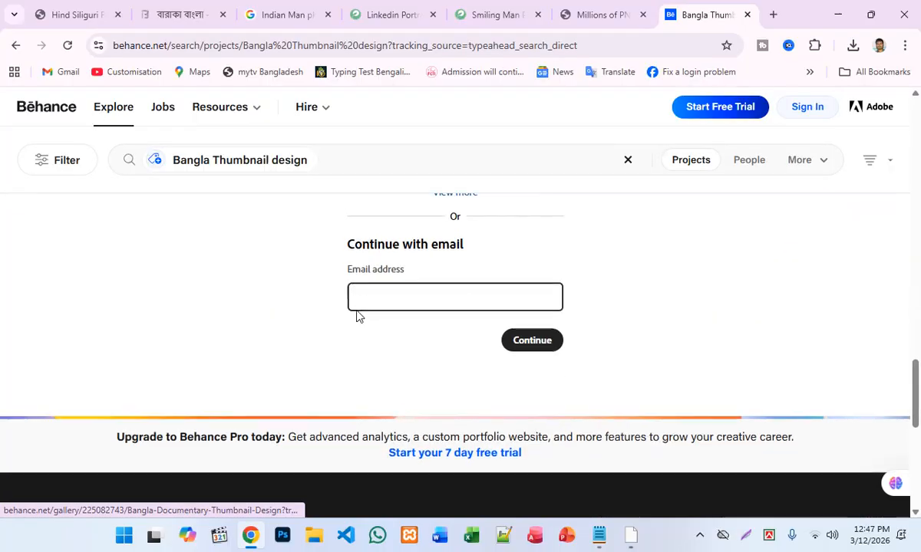
pyautogui.scroll(10, 355, 316)
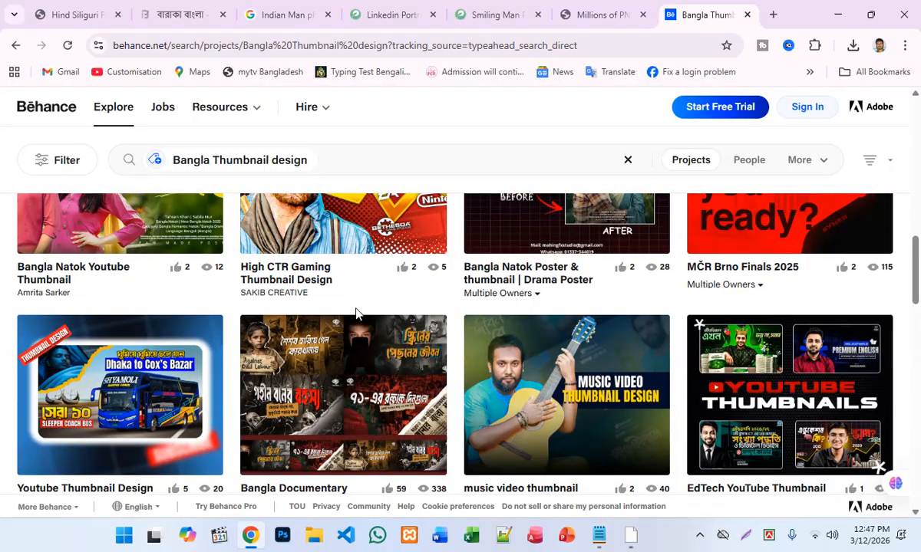
pyautogui.scroll(-3, 356, 314)
pyautogui.scroll(6, 529, 319)
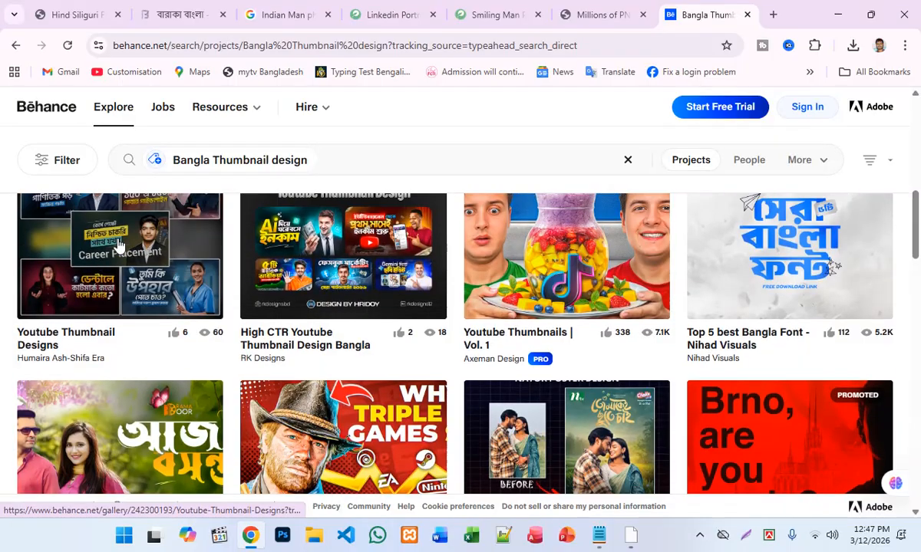
pyautogui.click(117, 243)
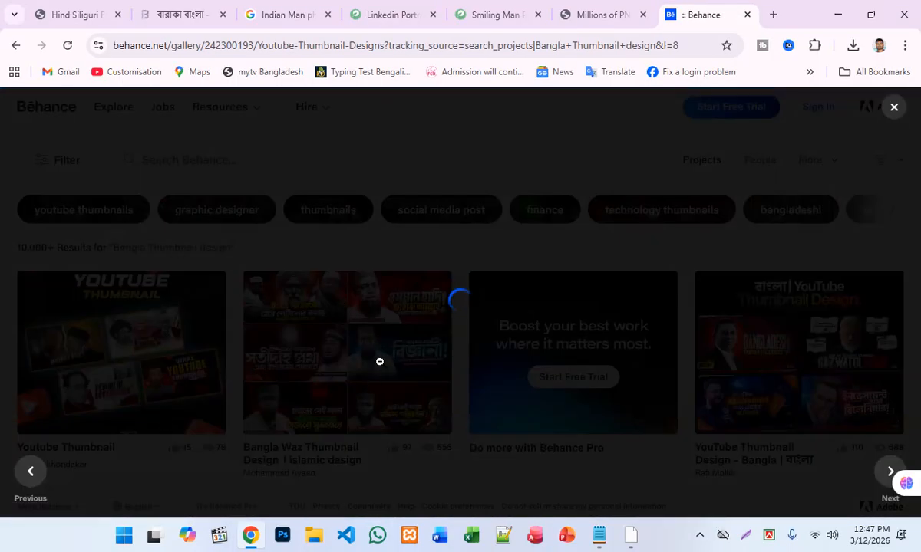
# Compare the project's overview collage with its larger single thumbnails, studying the headline colours, highlight bars, backgrounds and portrait poses.
pyautogui.scroll(-10, 451, 330)
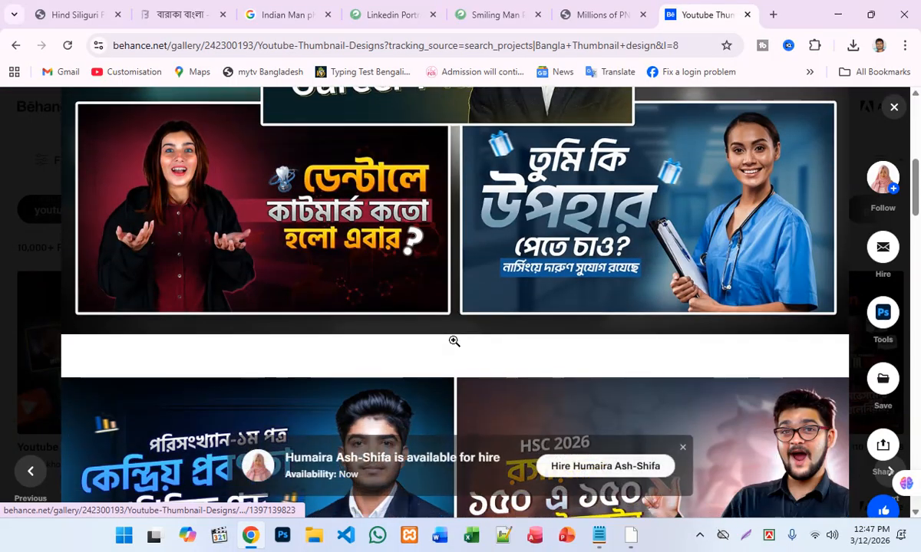
pyautogui.scroll(-6, 452, 318)
pyautogui.scroll(10, 500, 297)
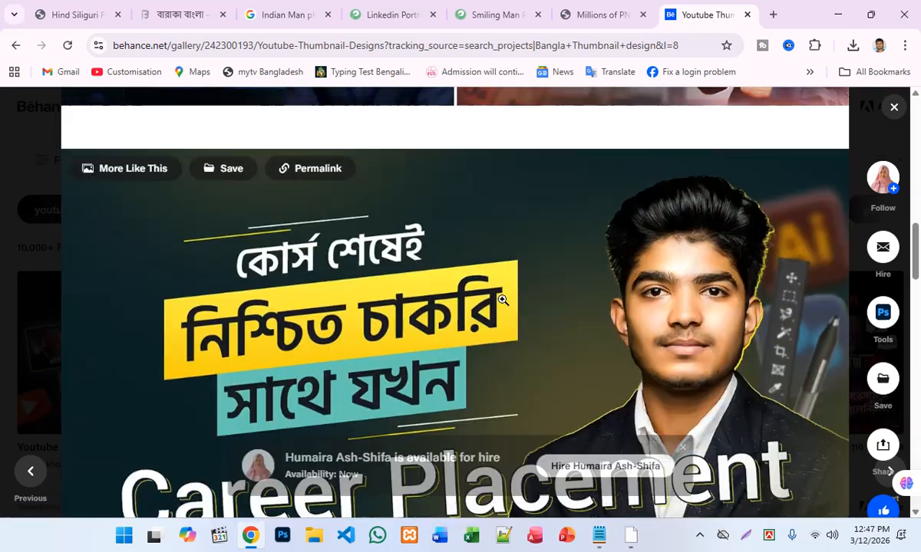
pyautogui.scroll(3, 498, 310)
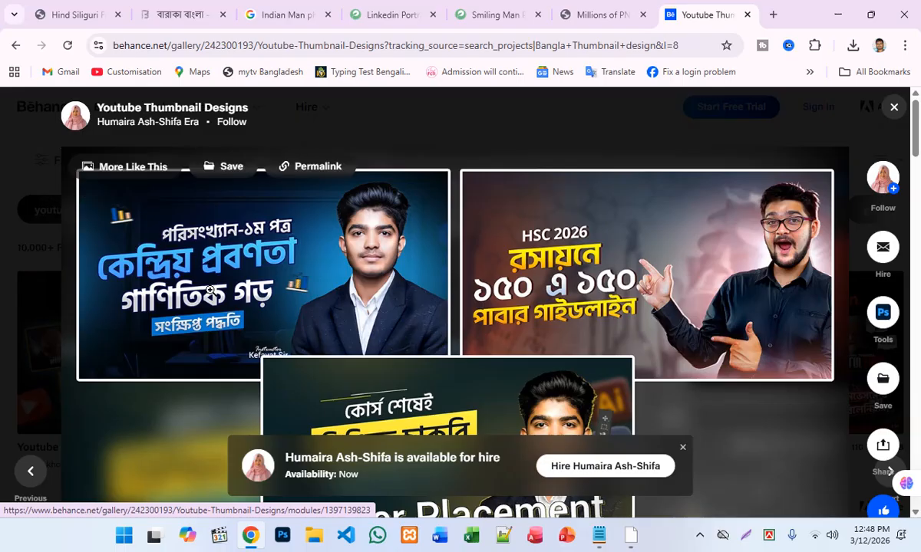
pyautogui.scroll(-5, 230, 259)
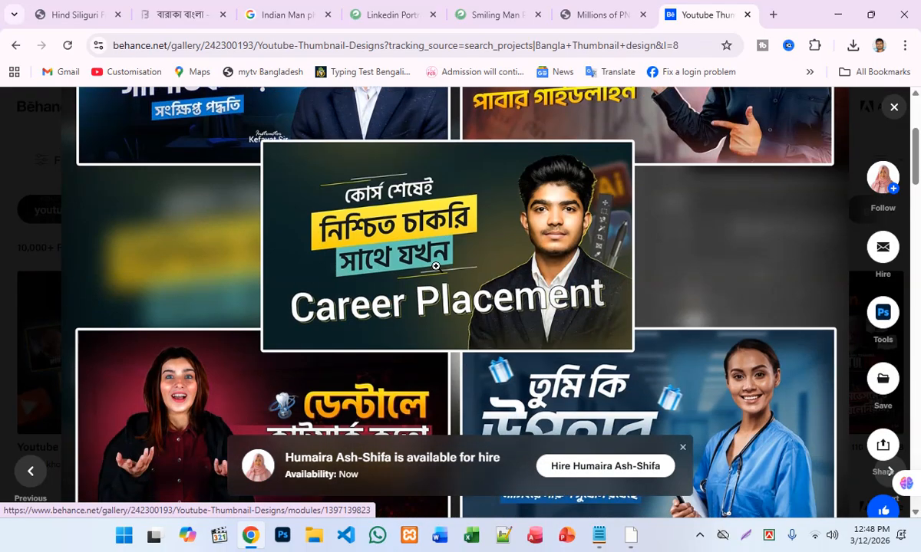
pyautogui.scroll(2, 488, 310)
pyautogui.scroll(-2, 617, 281)
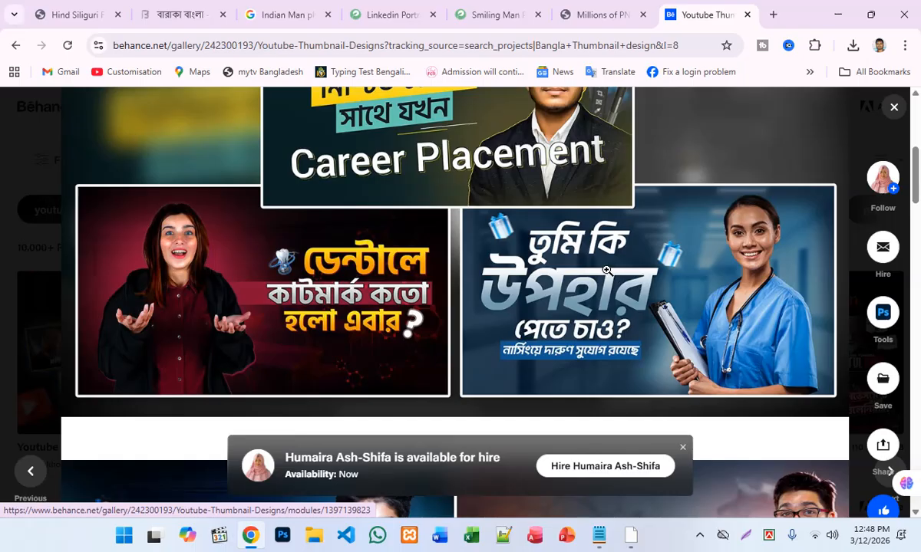
pyautogui.scroll(5, 512, 238)
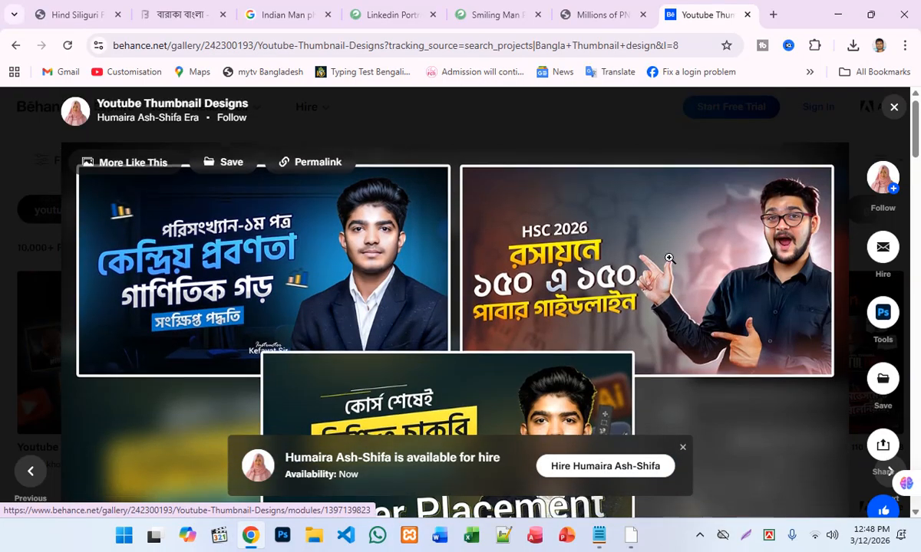
pyautogui.scroll(-3, 621, 272)
pyautogui.scroll(3, 612, 276)
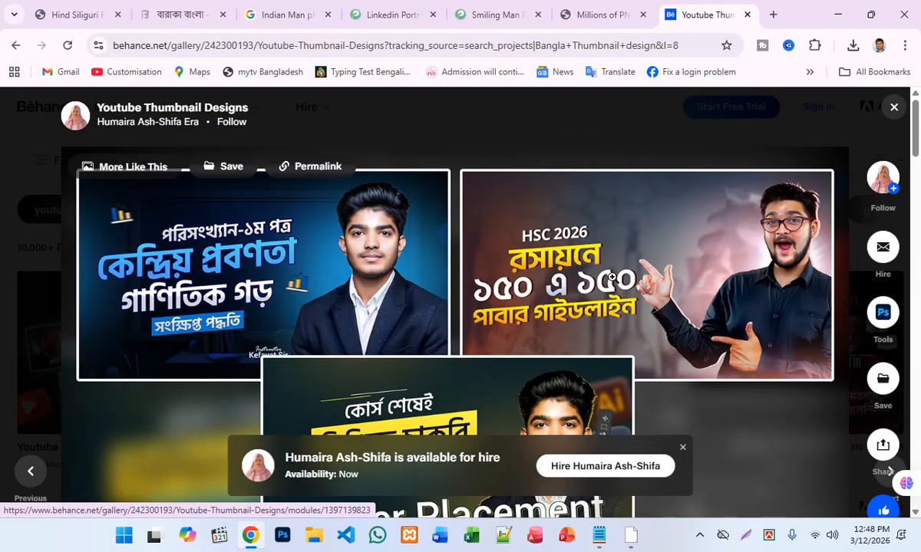
pyautogui.scroll(-6, 612, 277)
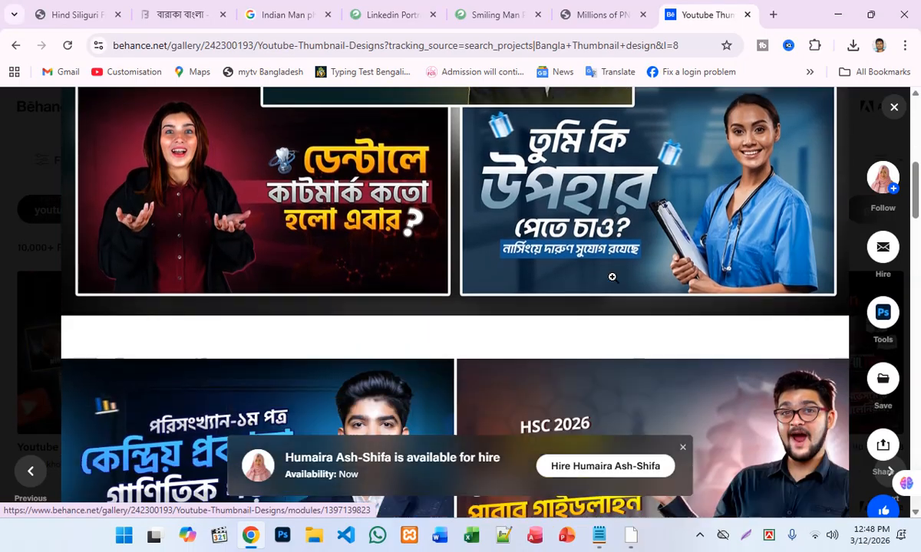
pyautogui.scroll(-2, 612, 277)
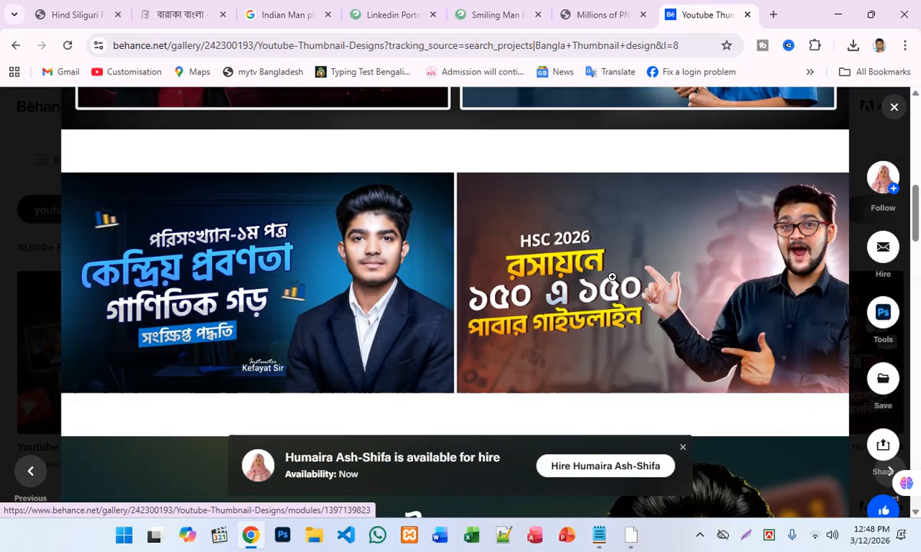
pyautogui.click(829, 12)
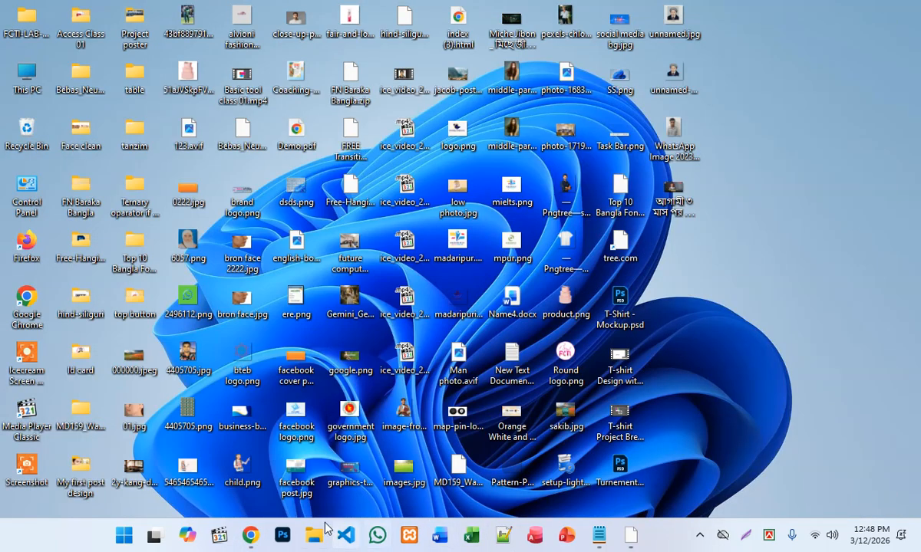
pyautogui.click(250, 535)
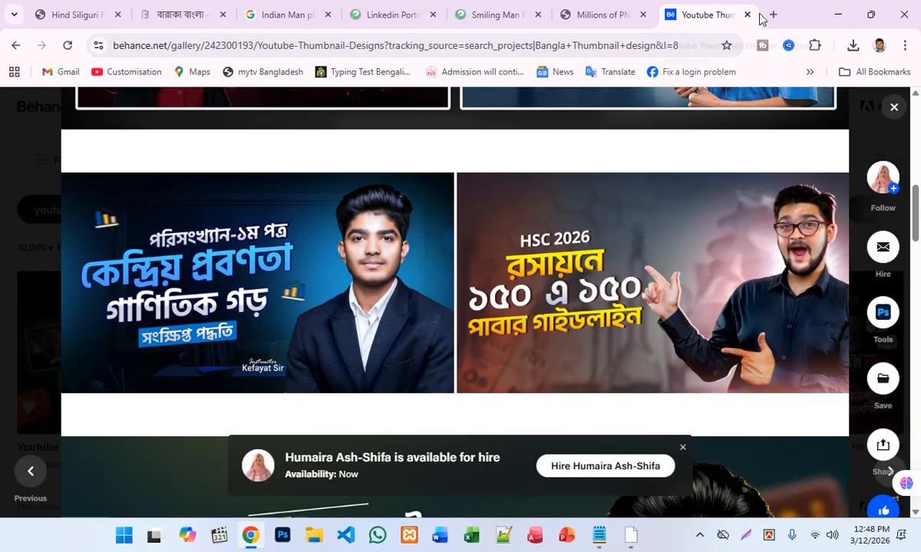
# Run a Google image search for "web tech background" in a new tab and look through the results for thumbnail backgrounds.
pyautogui.hotkey('ctrl', 't')
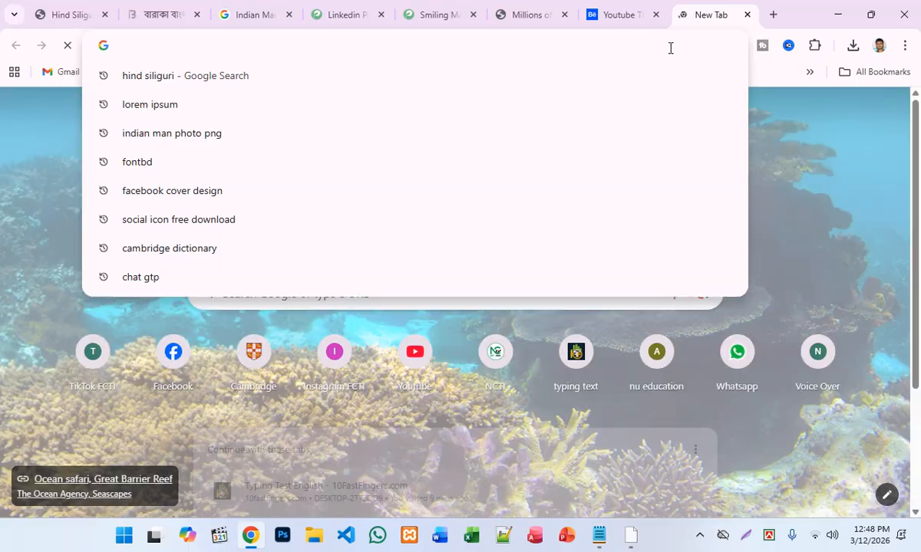
pyautogui.write('O')
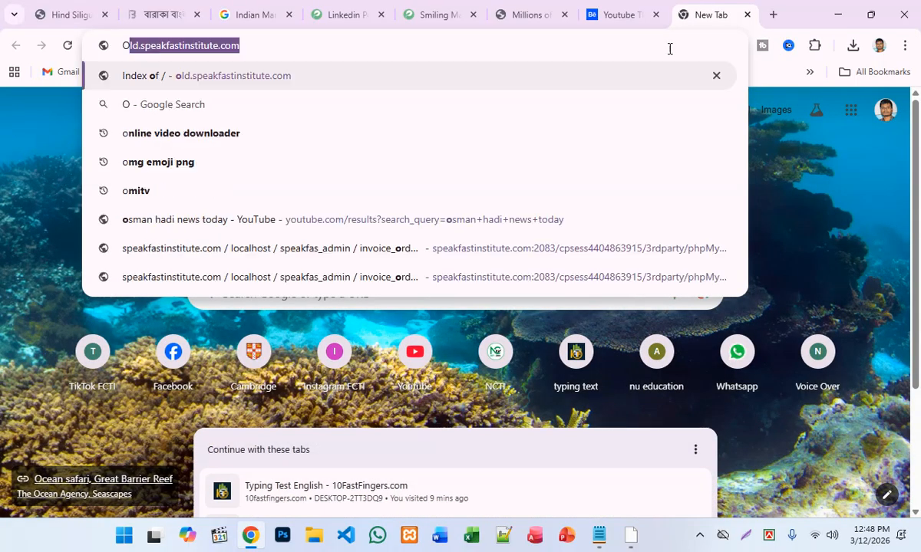
pyautogui.write('nline tec')
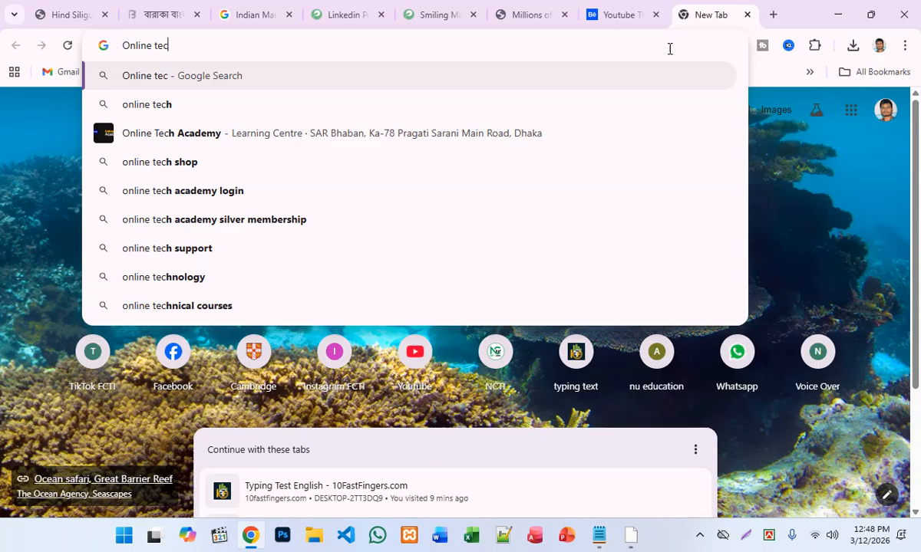
pyautogui.write(' ba')
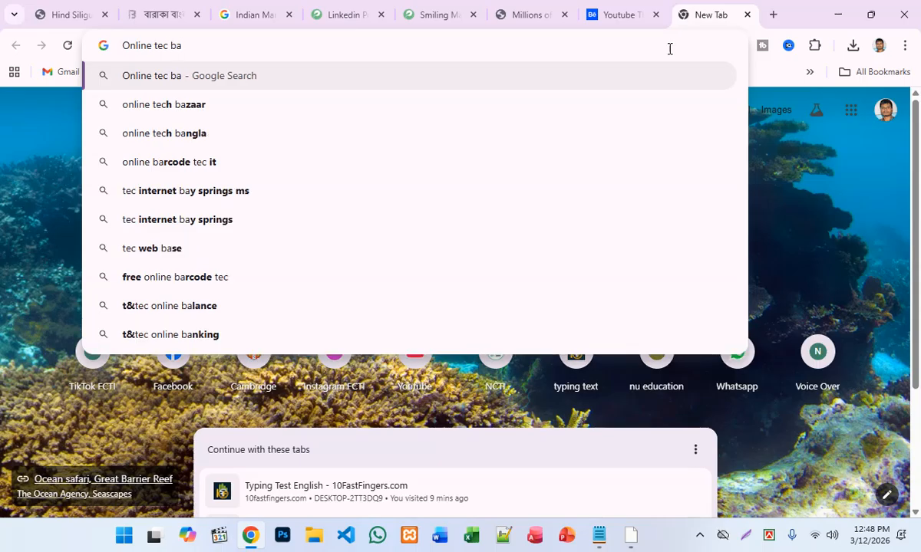
pyautogui.press('BackSpace')
pyautogui.press('BackSpace')
pyautogui.press('BackSpace')
pyautogui.write('h b')
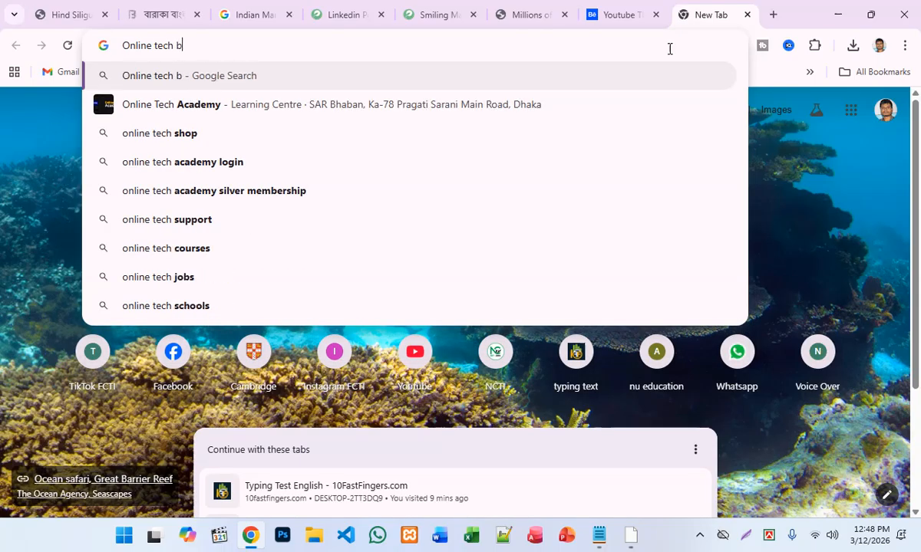
pyautogui.write('ack')
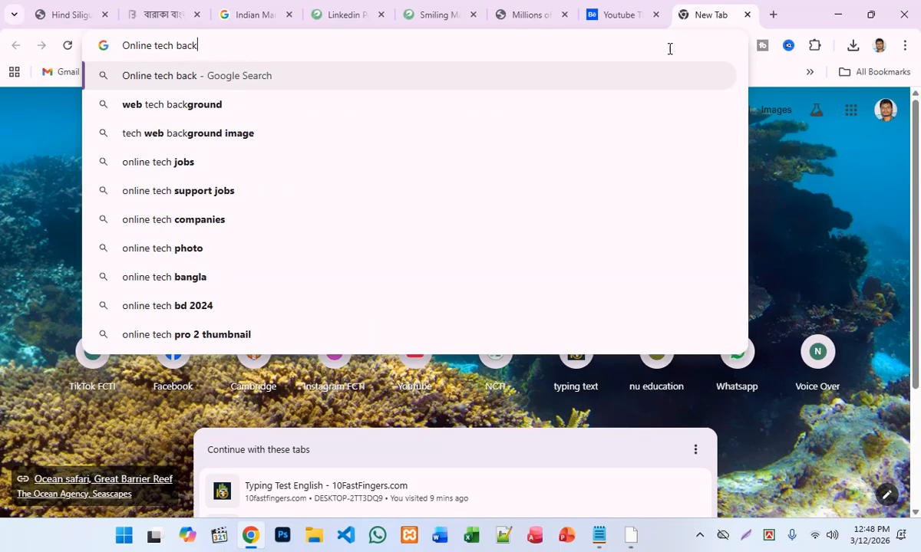
pyautogui.press('Down')
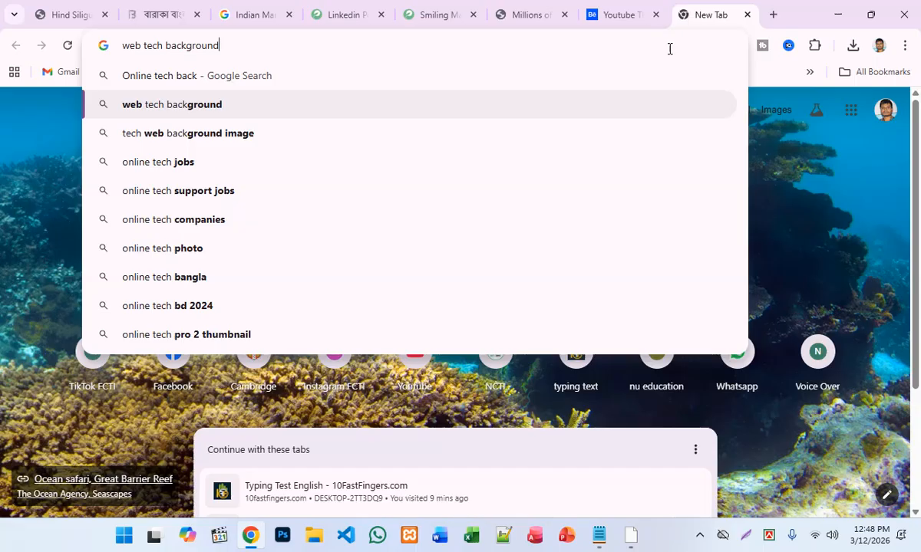
pyautogui.press('Return')
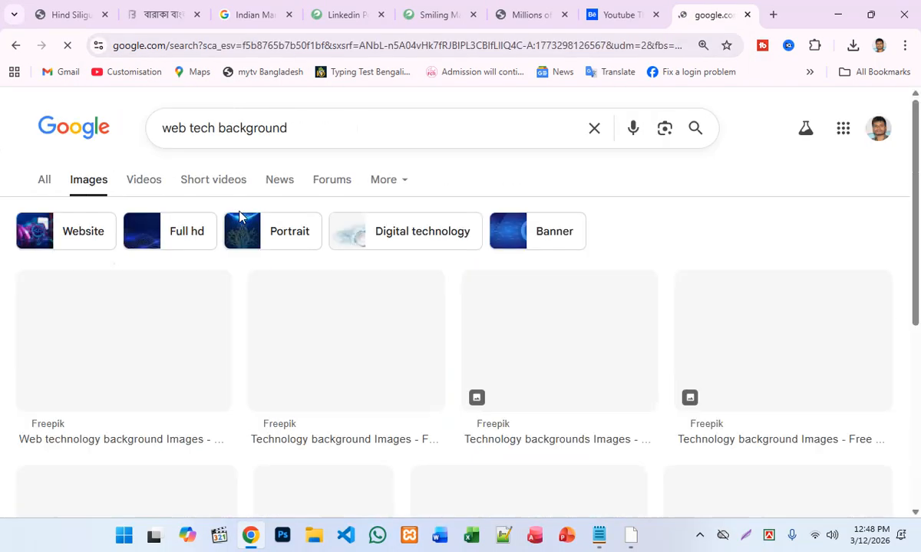
pyautogui.scroll(-1, 415, 242)
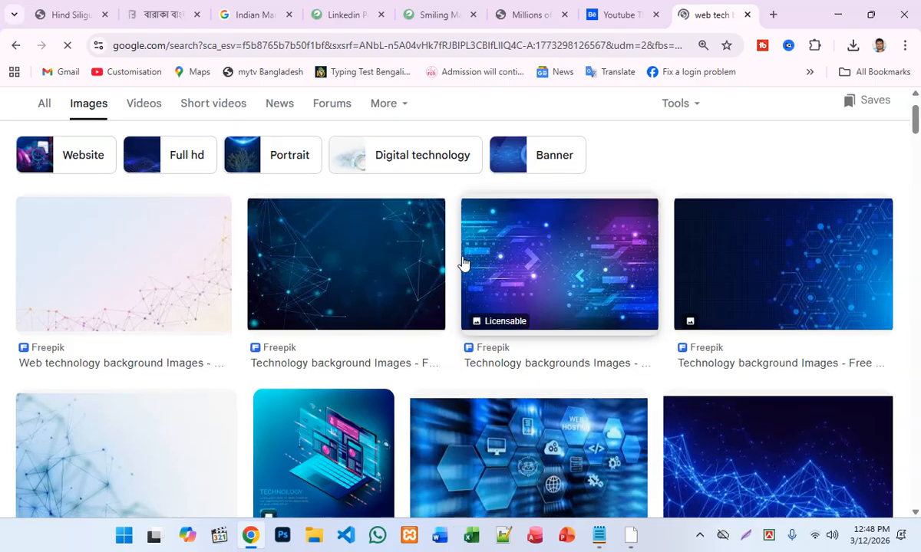
pyautogui.scroll(-4, 464, 265)
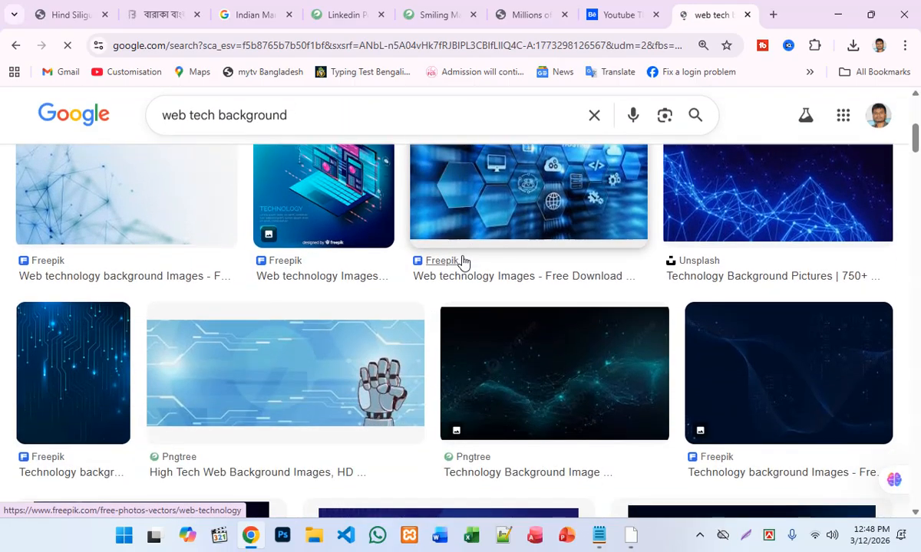
pyautogui.scroll(-2, 461, 263)
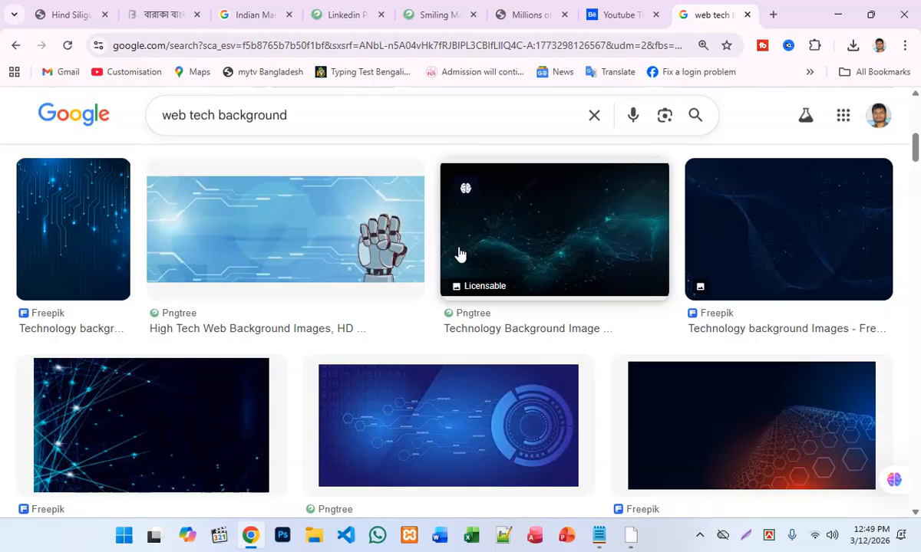
pyautogui.scroll(-1, 459, 254)
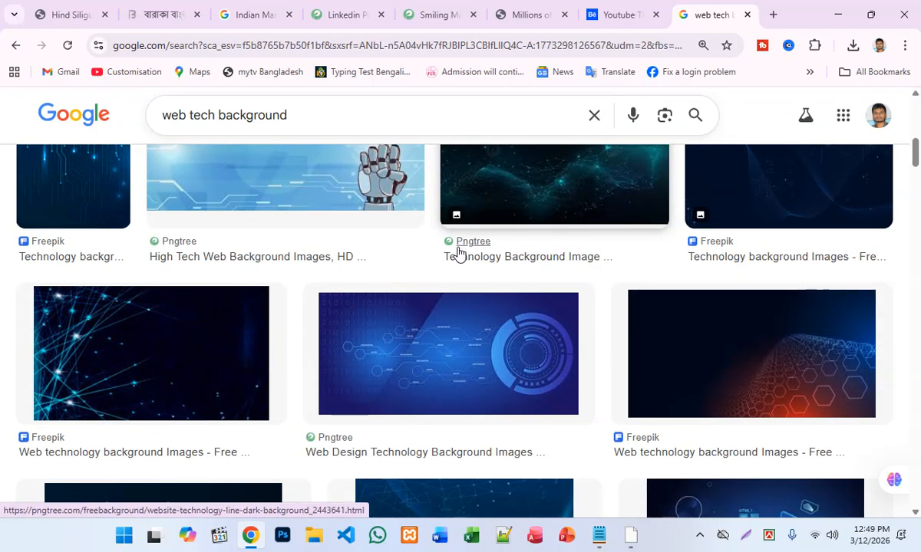
pyautogui.scroll(3, 458, 253)
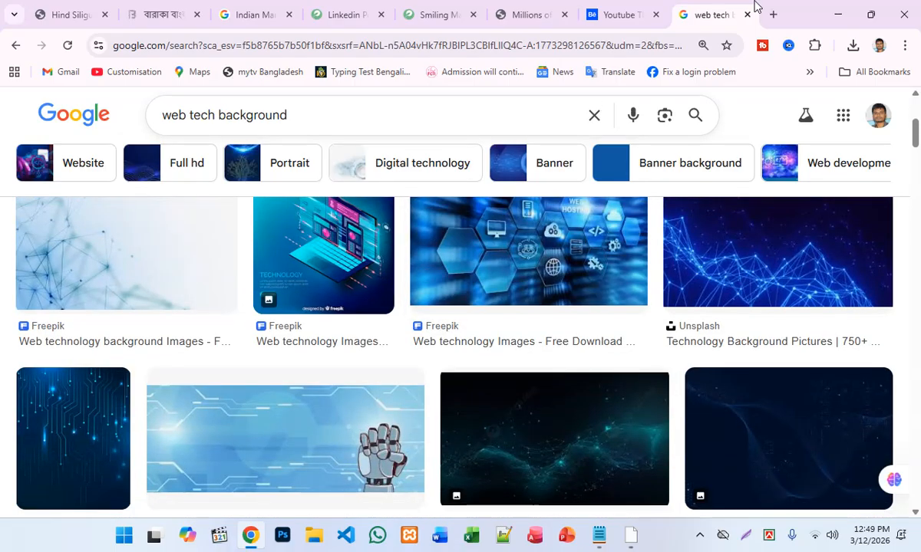
# Search Google for "class background" in another new tab and expand its image results to show more classroom backgrounds.
pyautogui.click(773, 15)
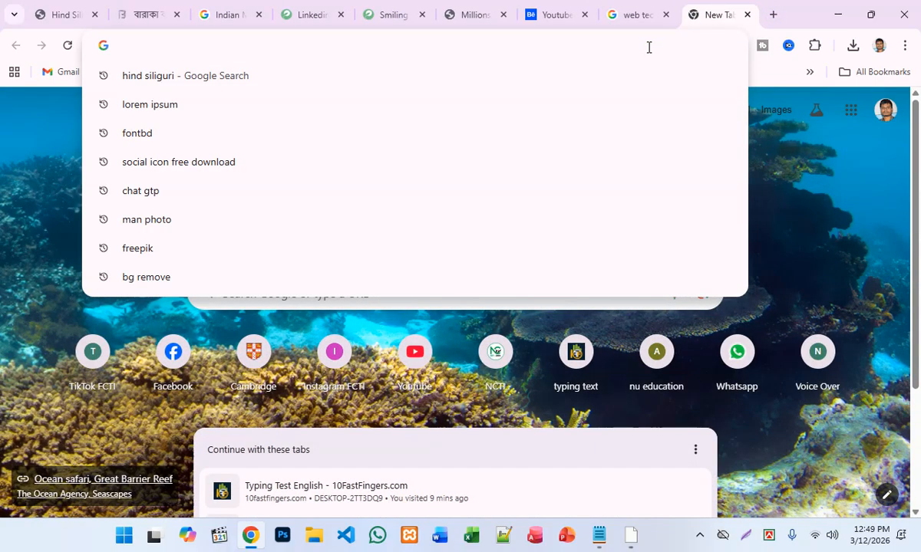
pyautogui.write('Class')
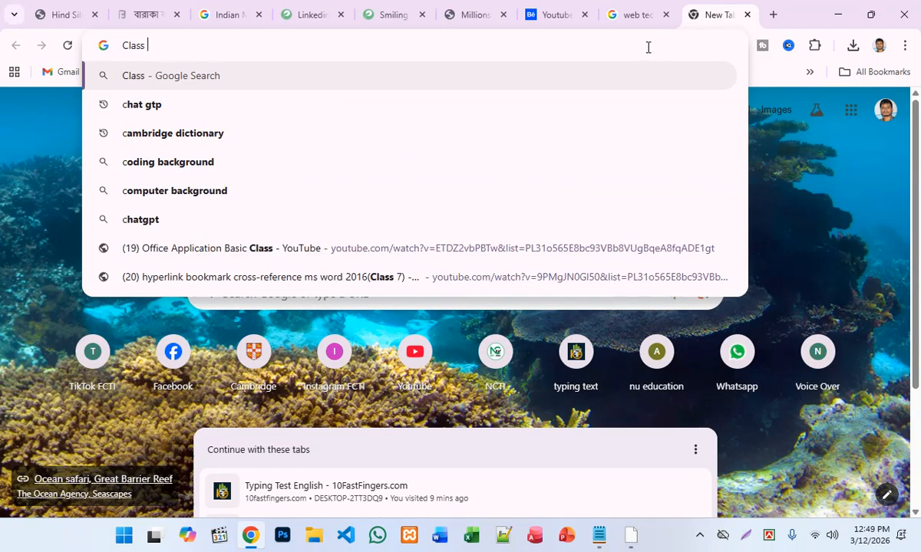
pyautogui.press('Down')
pyautogui.press('Return')
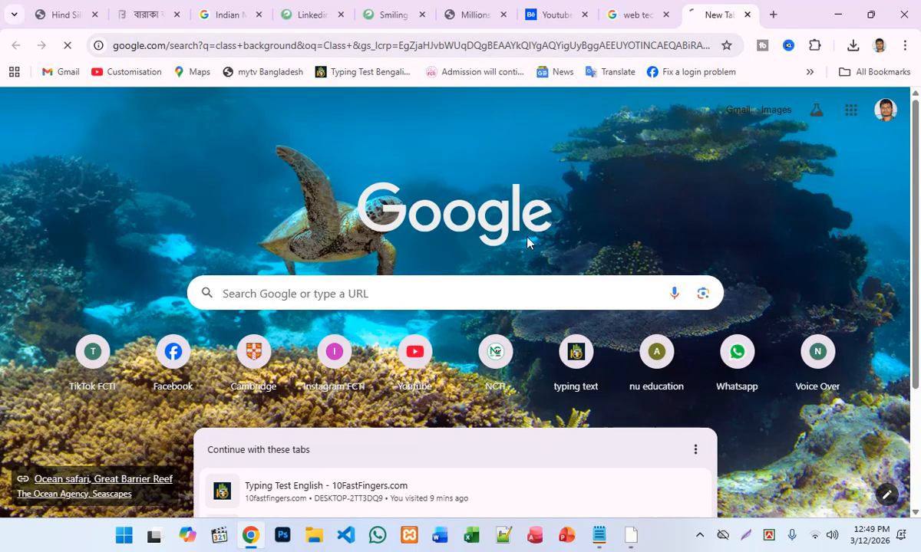
pyautogui.scroll(-3, 384, 338)
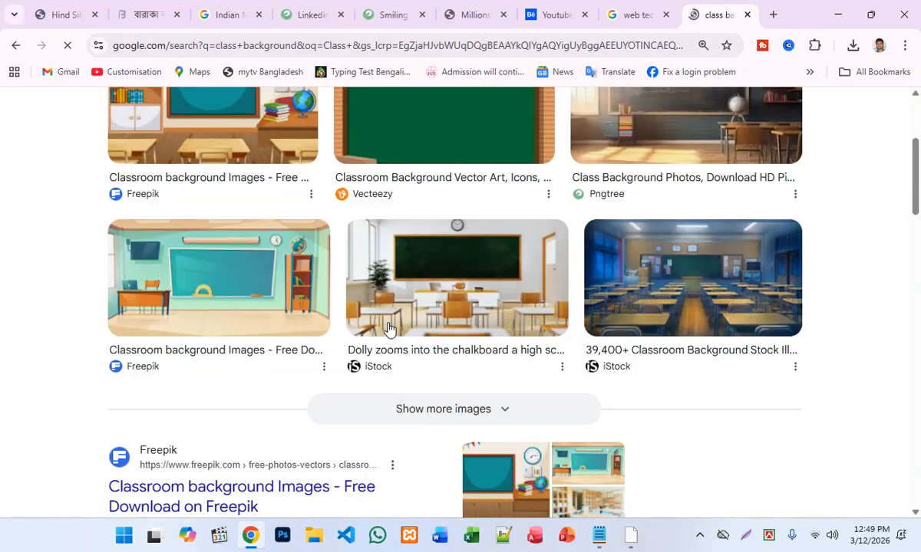
pyautogui.scroll(-3, 476, 376)
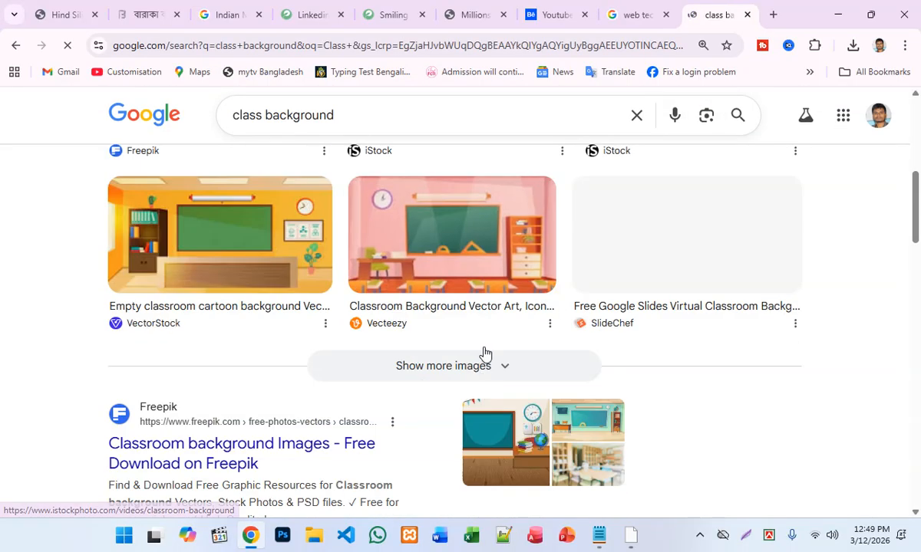
pyautogui.click(491, 366)
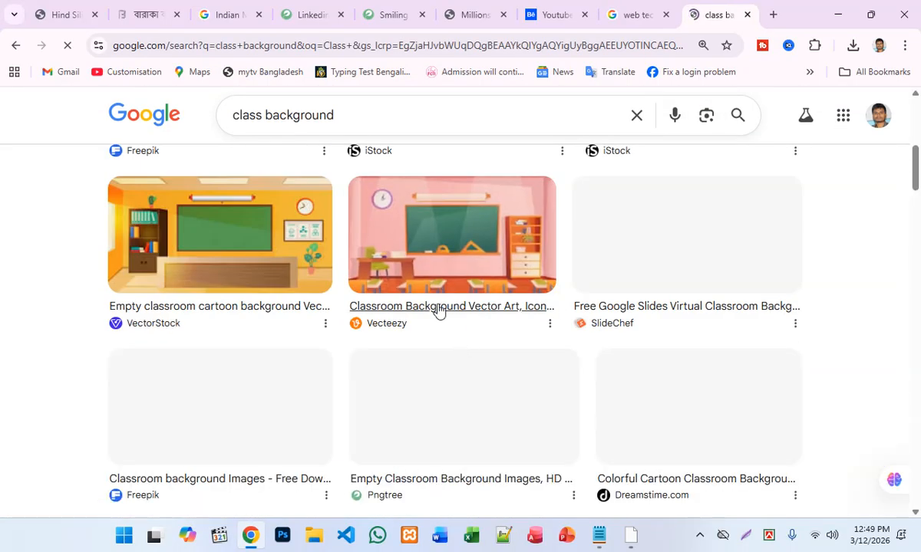
# Look through the remaining class background images, and change the Google search to "classroom background".
pyautogui.scroll(-10, 504, 432)
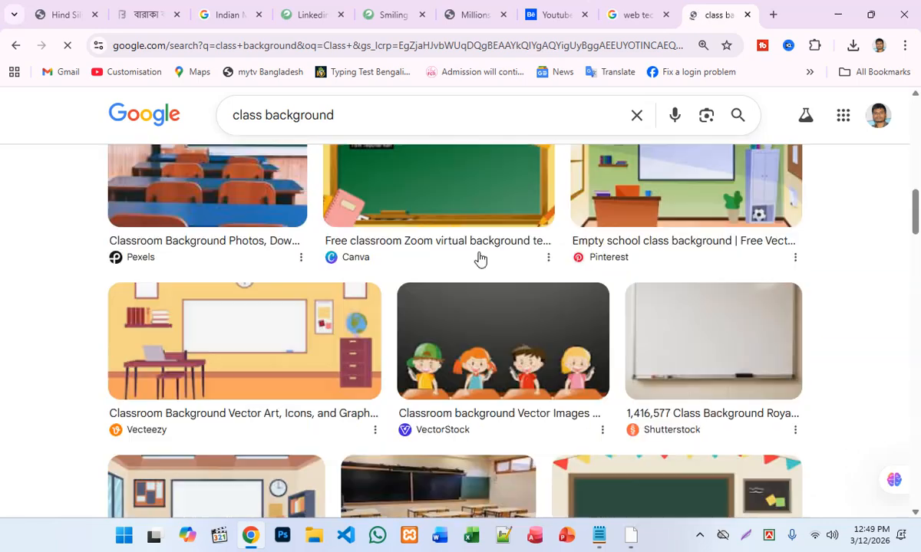
pyautogui.scroll(-3, 472, 232)
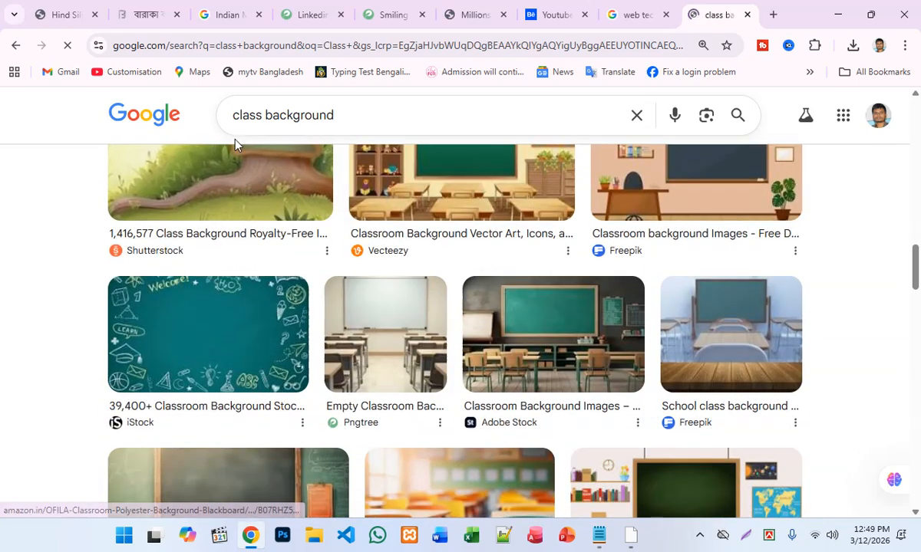
pyautogui.click(261, 125)
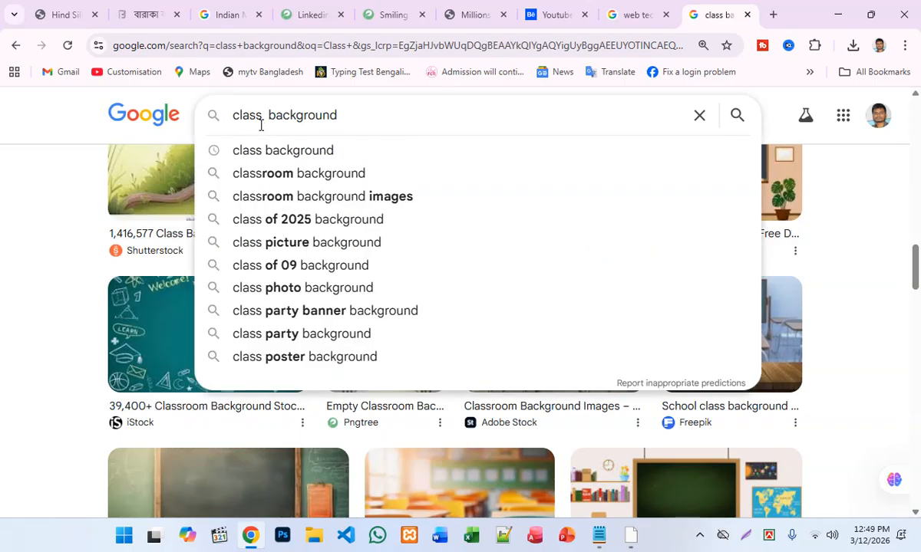
pyautogui.click(284, 173)
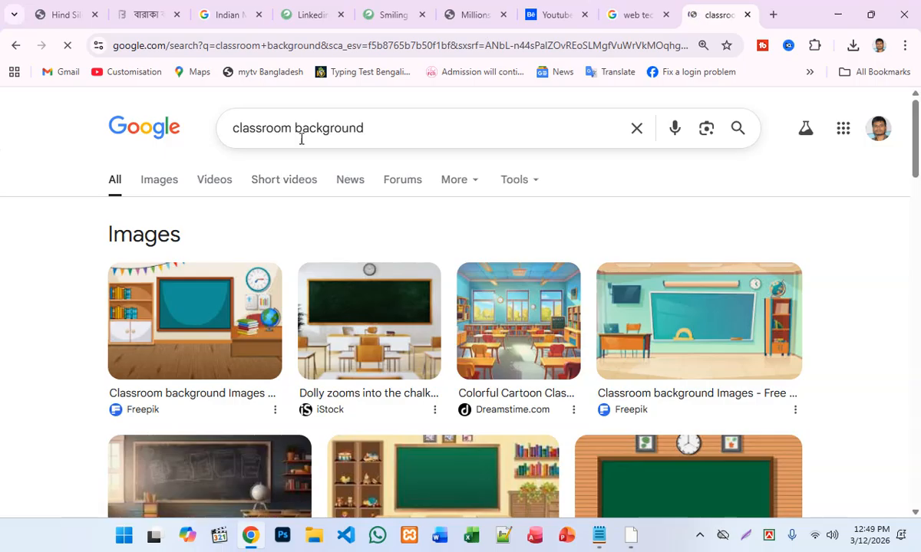
pyautogui.click(737, 130)
# Browse the classroom background results and preview Pngtree's empty classroom photo with the wooden desks and large windows.
pyautogui.scroll(-3, 762, 245)
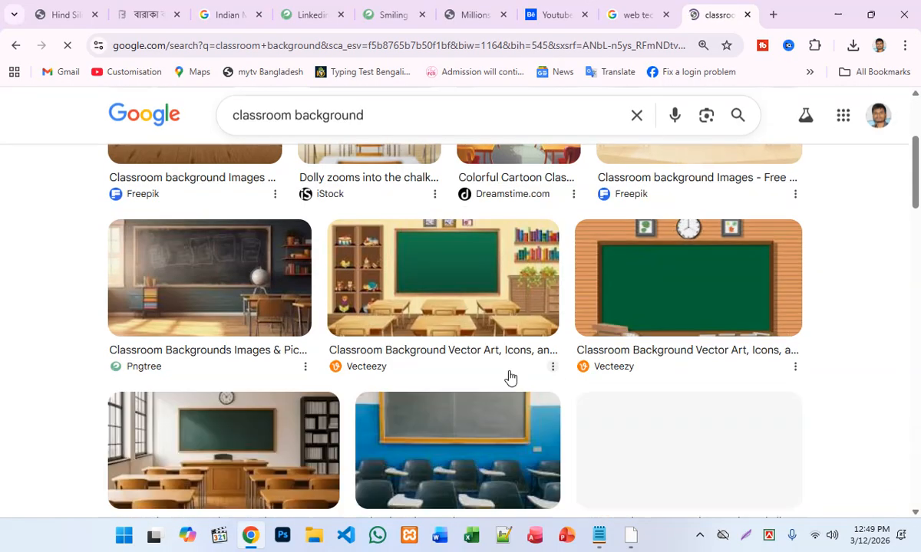
pyautogui.scroll(-3, 485, 399)
pyautogui.click(471, 369)
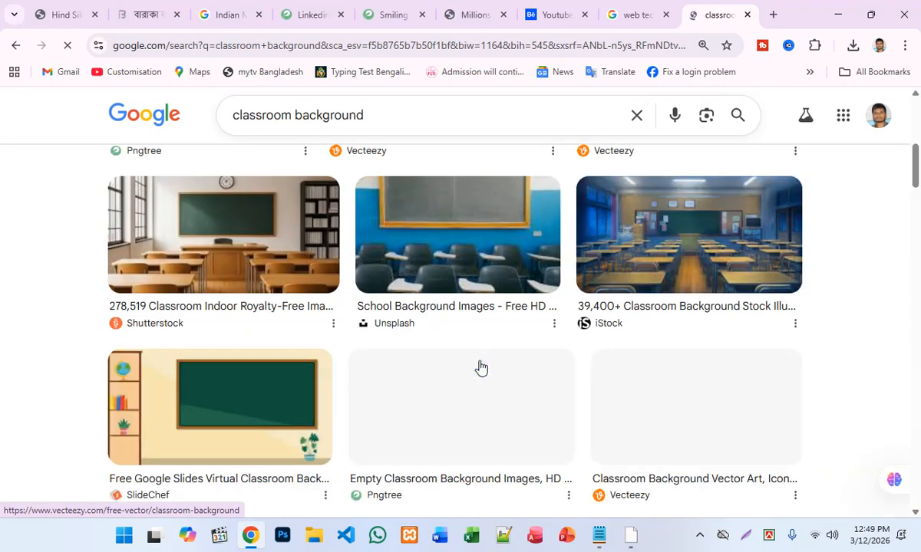
pyautogui.scroll(-5, 483, 360)
pyautogui.scroll(4, 494, 346)
pyautogui.click(544, 300)
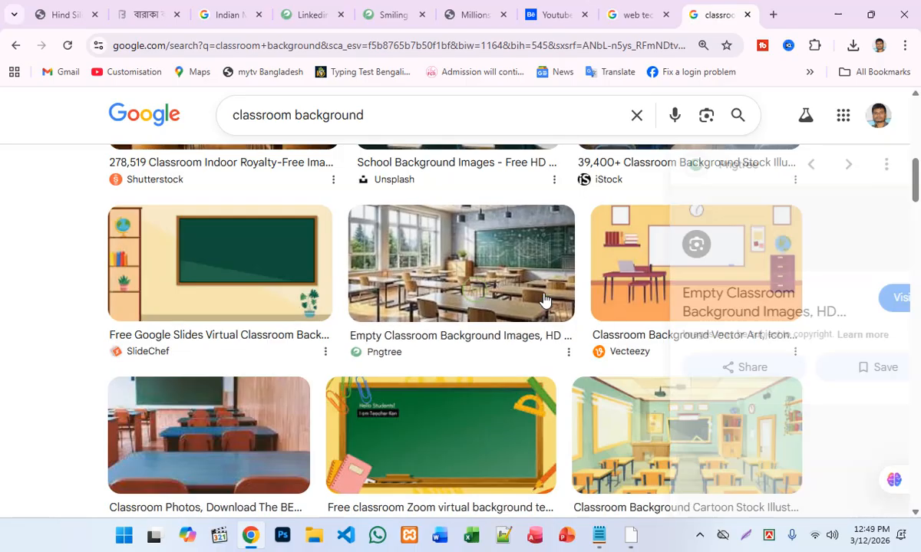
# Look through the related classroom images and preview Dreamstime's empty school classroom picture and its similar suggestions.
pyautogui.scroll(-3, 754, 391)
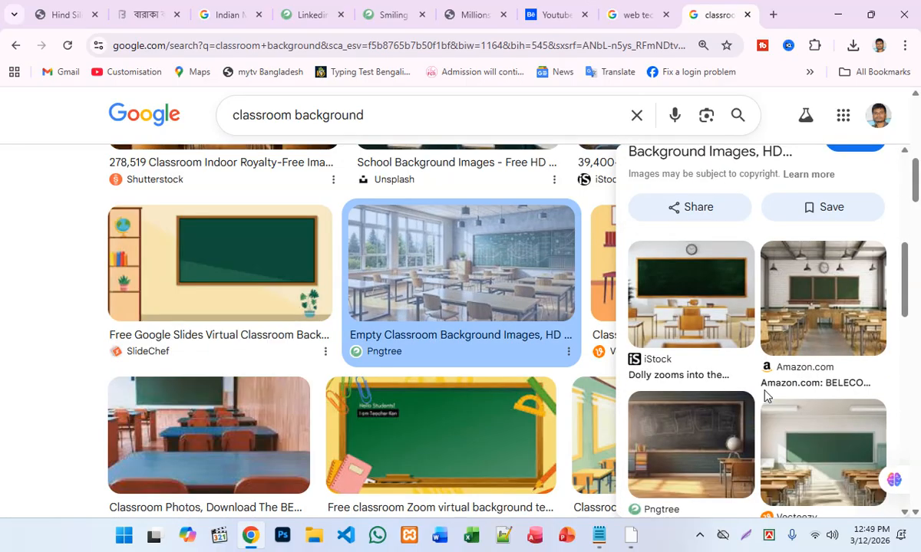
pyautogui.scroll(-3, 765, 396)
pyautogui.click(694, 385)
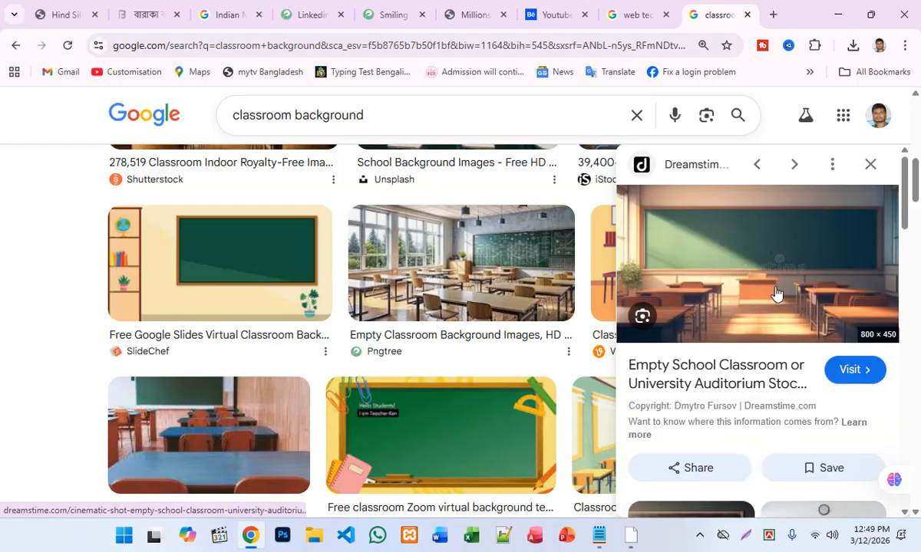
pyautogui.scroll(-4, 776, 360)
pyautogui.scroll(-10, 728, 412)
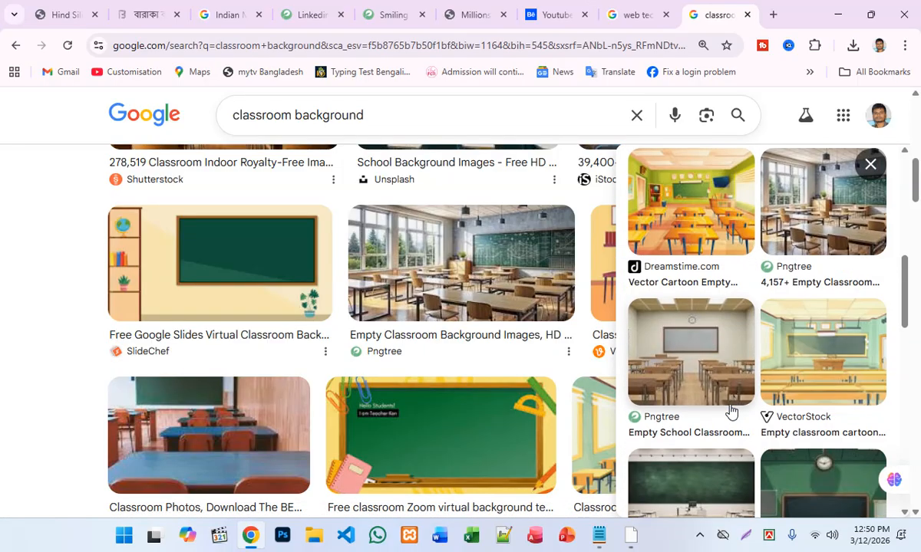
pyautogui.scroll(-3, 776, 364)
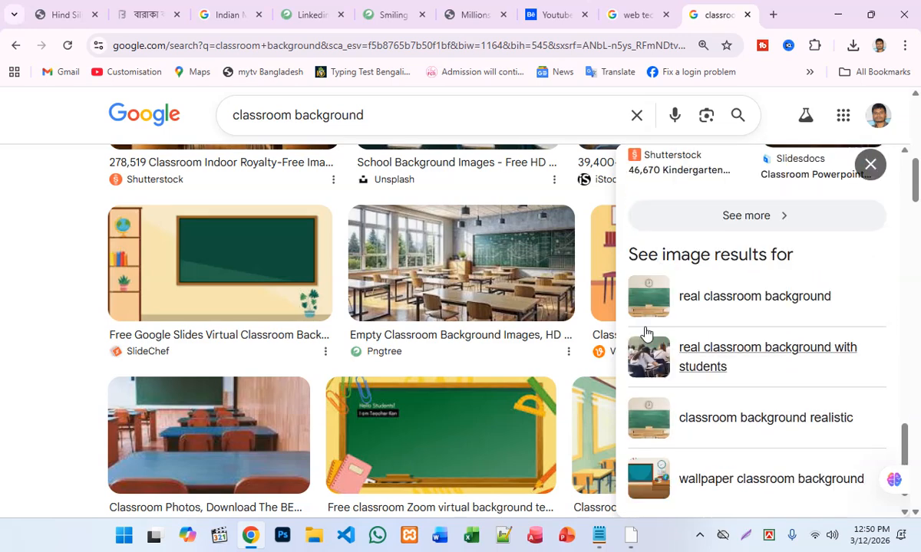
# Search Google for "online class background" and look through its image results.
pyautogui.moveTo(397, 119); pyautogui.dragTo(143, 128)
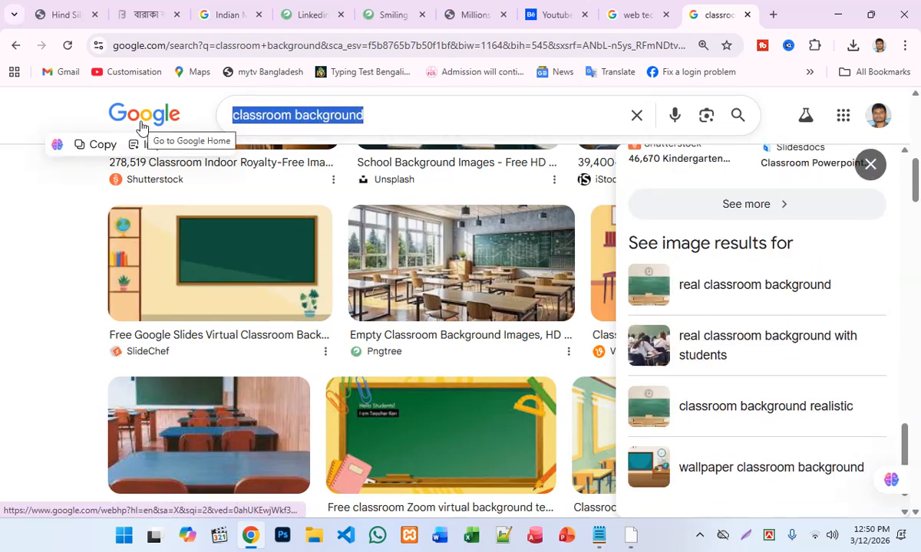
pyautogui.write('online ')
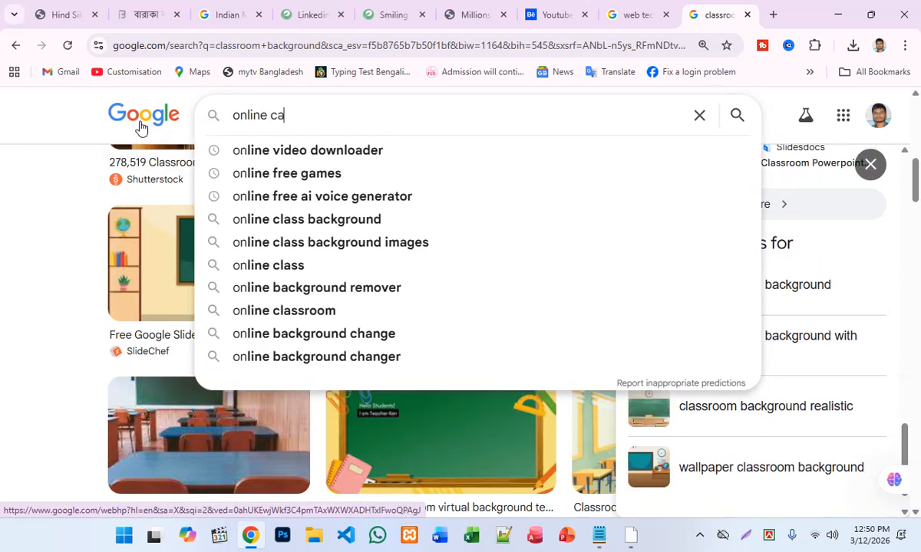
pyautogui.write('class')
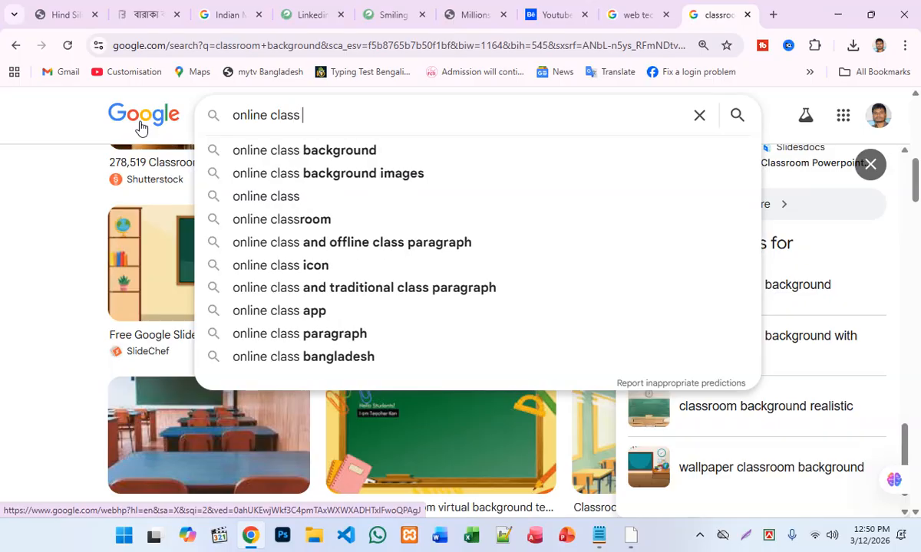
pyautogui.press('Escape')
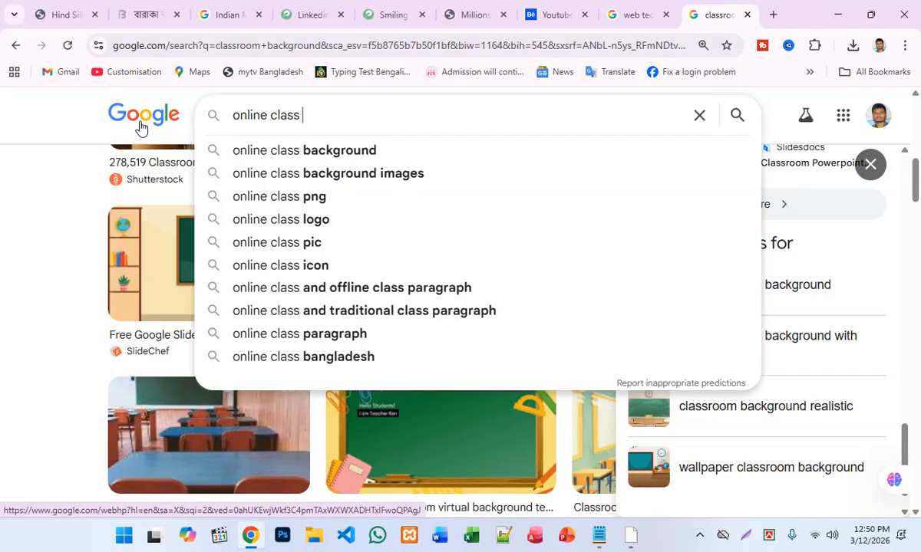
pyautogui.click(262, 151)
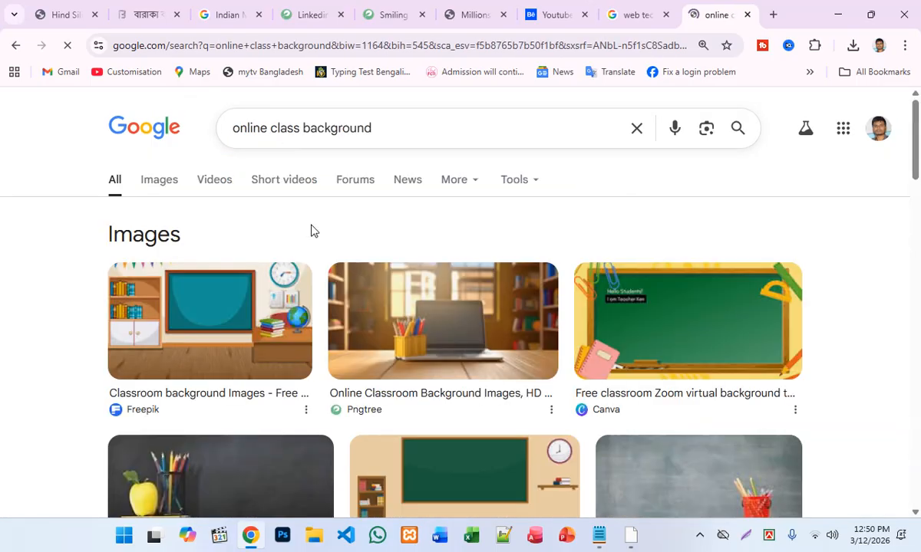
pyautogui.scroll(-3, 327, 288)
pyautogui.click(453, 402)
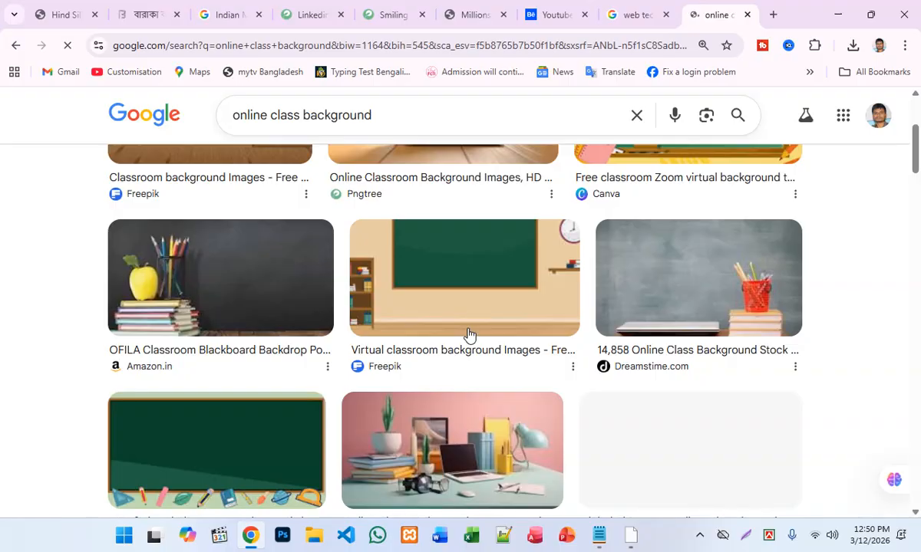
pyautogui.scroll(-12, 469, 336)
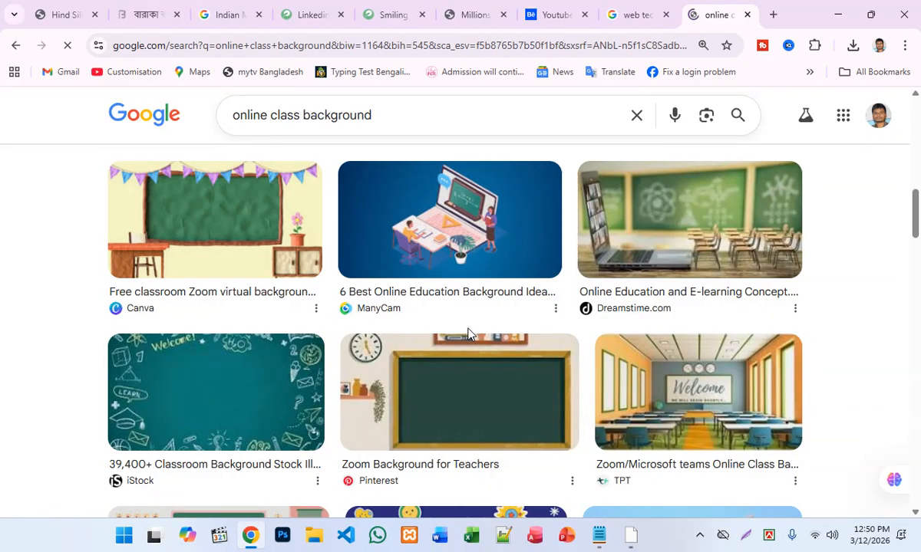
pyautogui.scroll(-10, 469, 333)
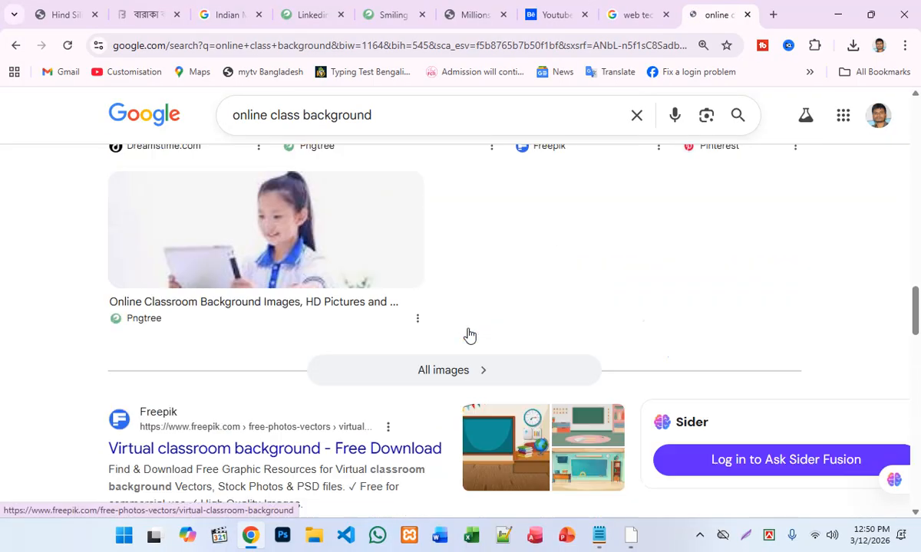
pyautogui.scroll(5, 322, 97)
# Replace the search with "gaming background" and glance over the image results.
pyautogui.moveTo(376, 115); pyautogui.dragTo(214, 138)
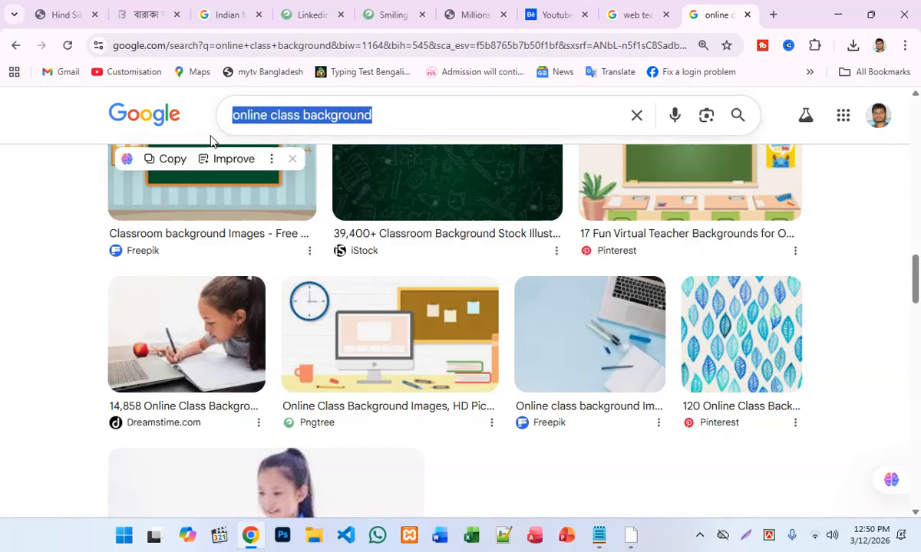
pyautogui.write('Ga')
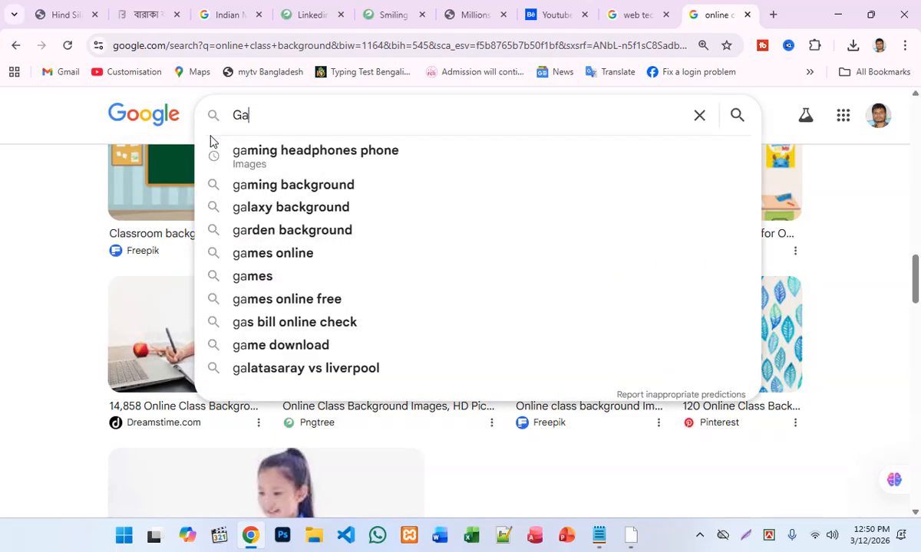
pyautogui.write('ming')
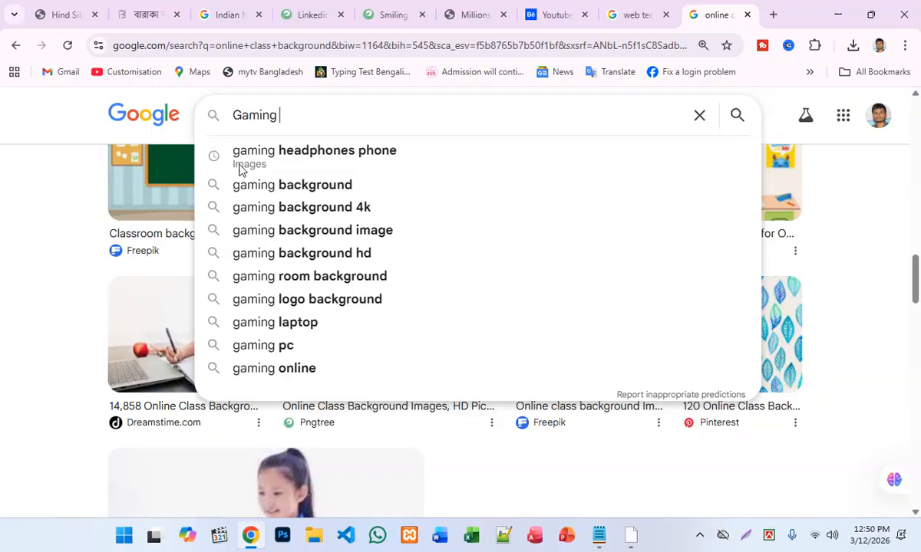
pyautogui.click(262, 186)
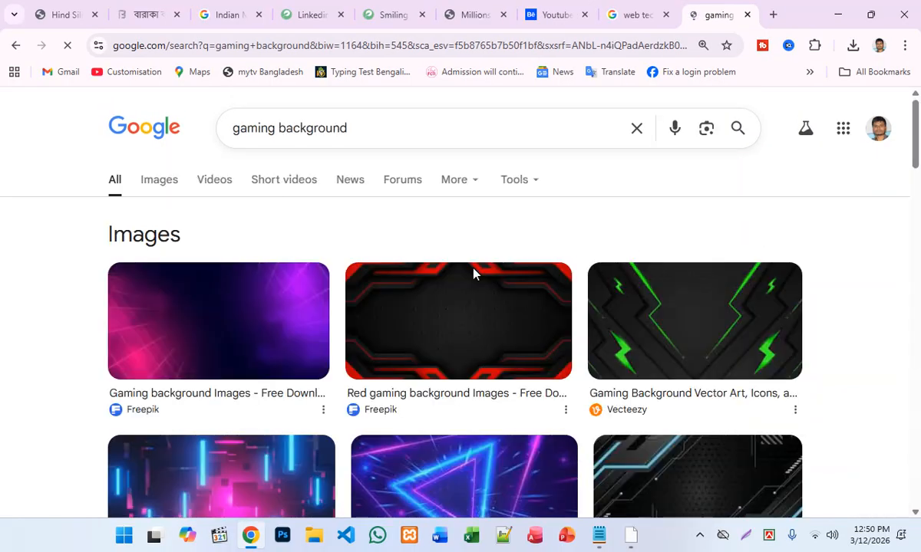
pyautogui.scroll(-4, 473, 274)
pyautogui.scroll(4, 464, 257)
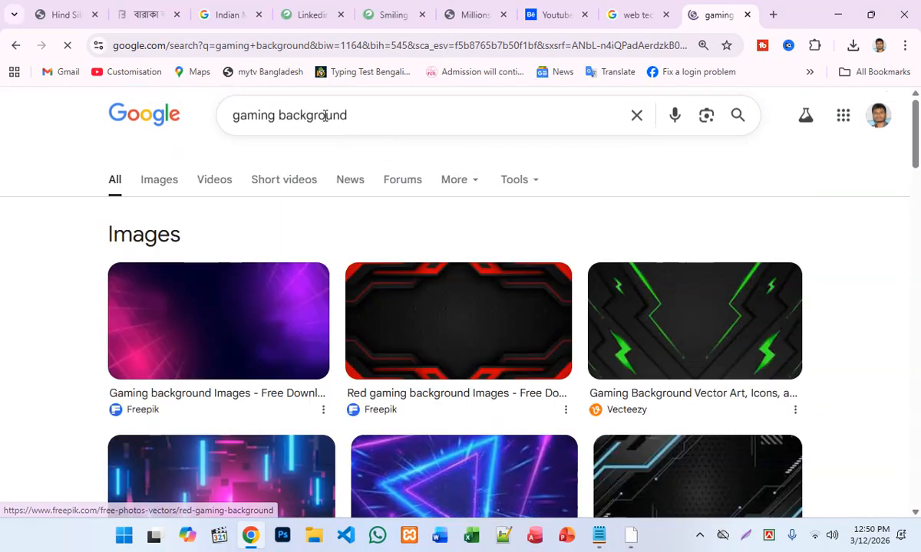
# Refine the gaming search to "gamingroom background" and run it.
pyautogui.click(278, 127)
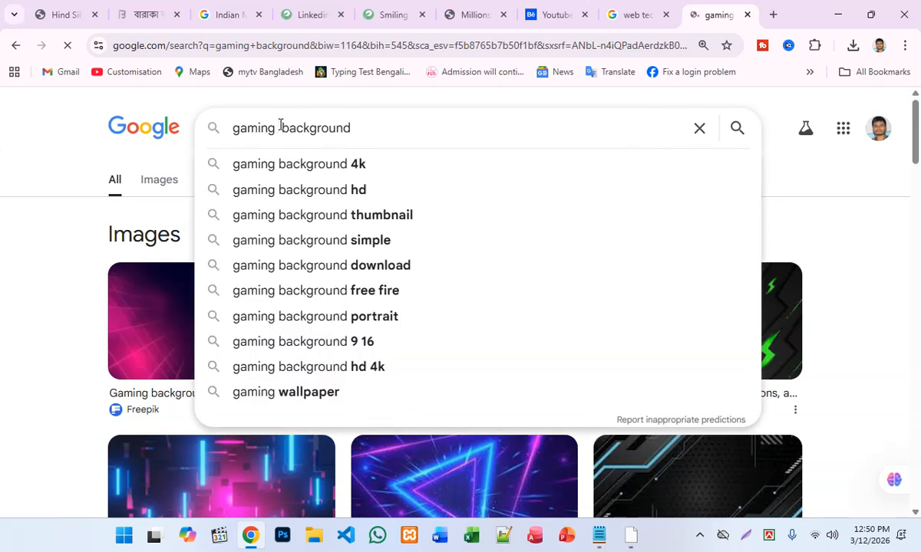
pyautogui.write('thu')
pyautogui.press('BackSpace')
pyautogui.press('BackSpace')
pyautogui.press('BackSpace')
pyautogui.press('BackSpace')
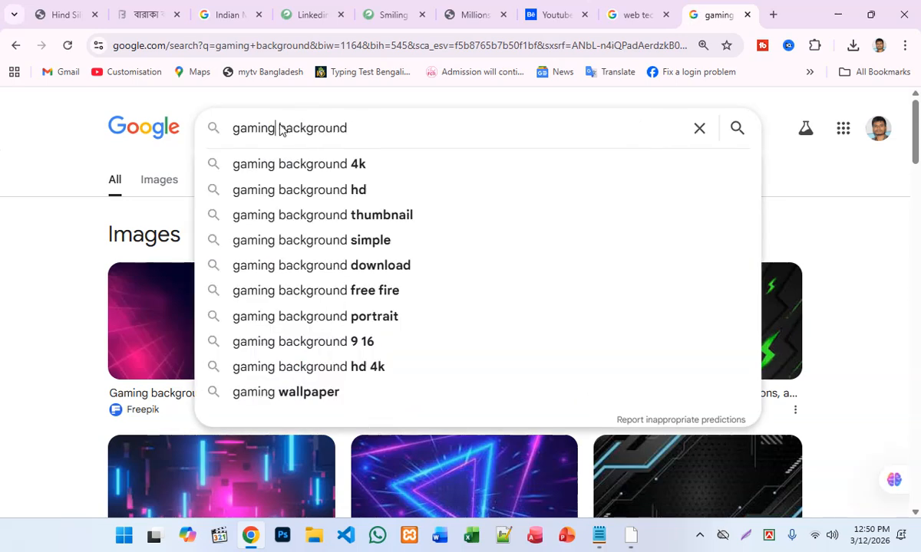
pyautogui.write('room')
pyautogui.hotkey('shift', 'Return')
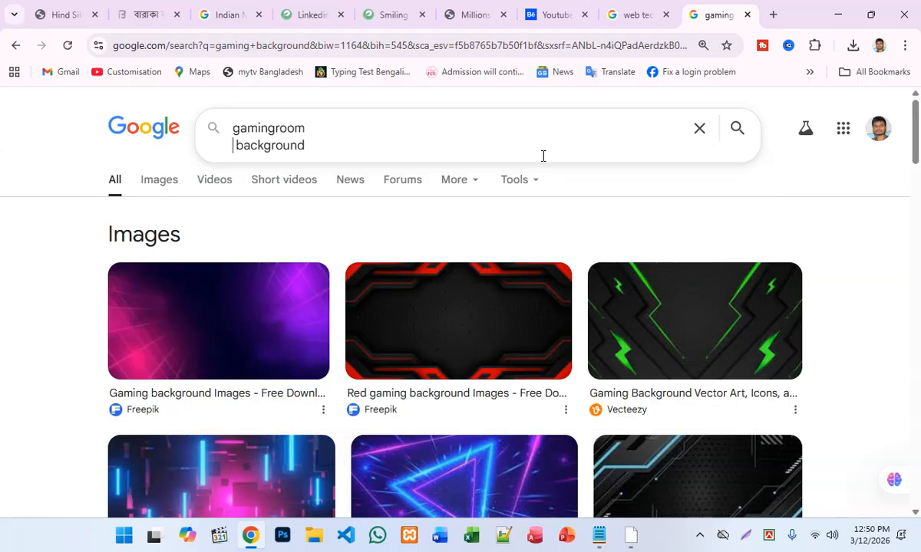
pyautogui.click(738, 131)
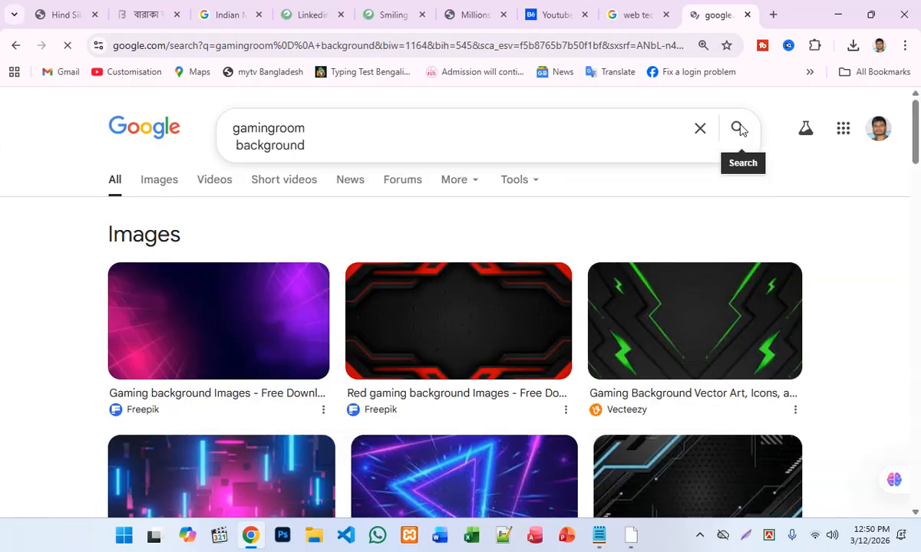
# Preview Vecteezy's purple and orange gaming room image, browse the related pictures and preview Pngtree's red-lit video game room.
pyautogui.scroll(-2, 285, 238)
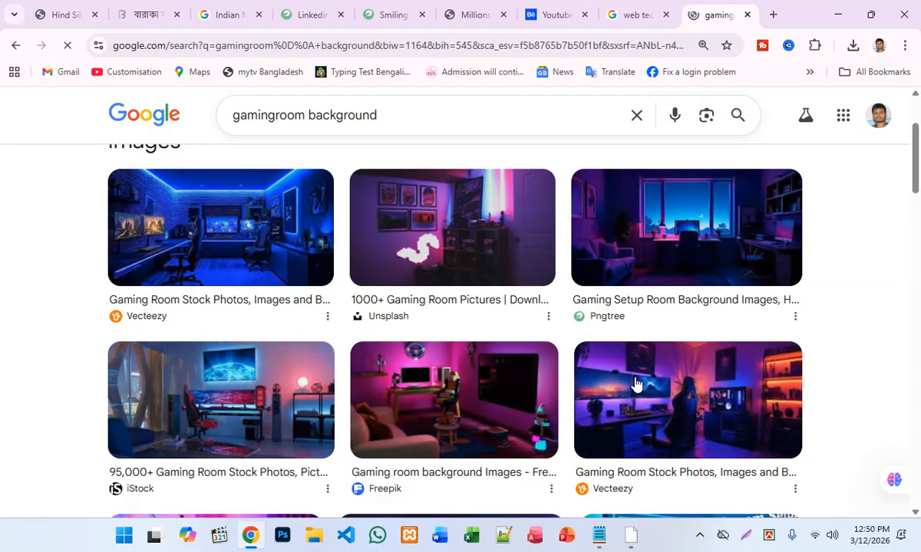
pyautogui.click(658, 424)
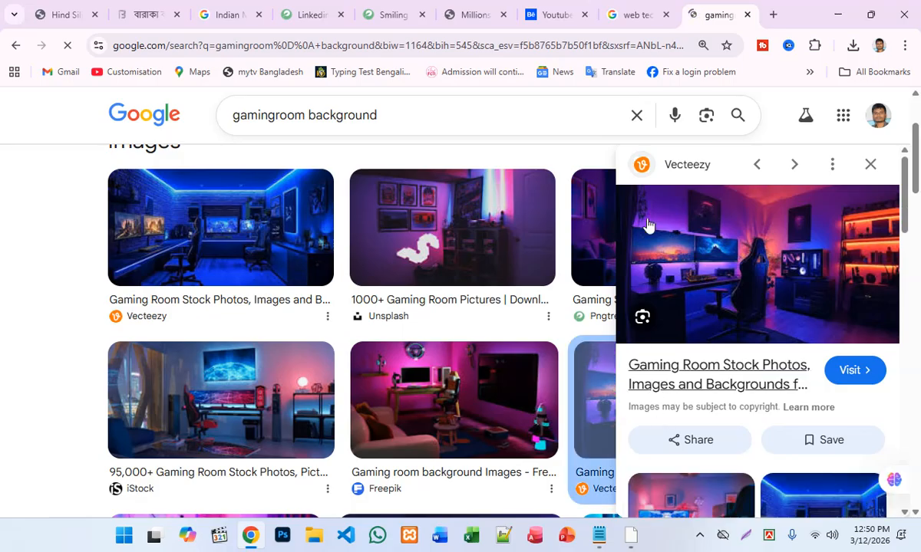
pyautogui.scroll(-3, 844, 291)
pyautogui.scroll(-2, 834, 295)
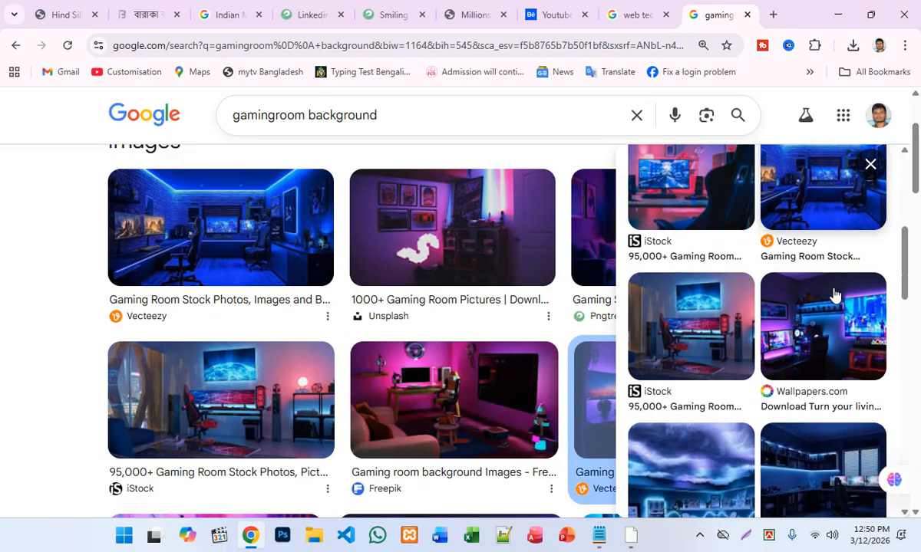
pyautogui.scroll(1, 832, 294)
pyautogui.scroll(-4, 832, 294)
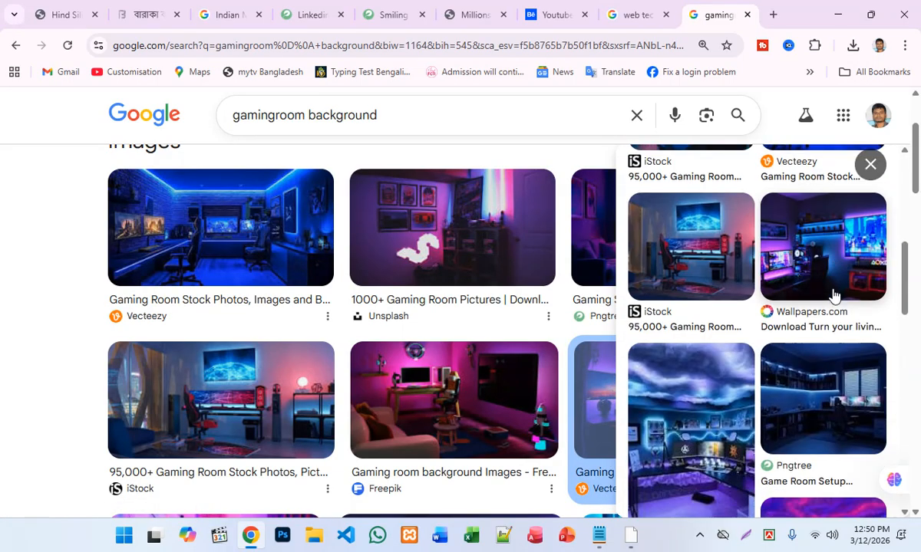
pyautogui.scroll(-3, 728, 330)
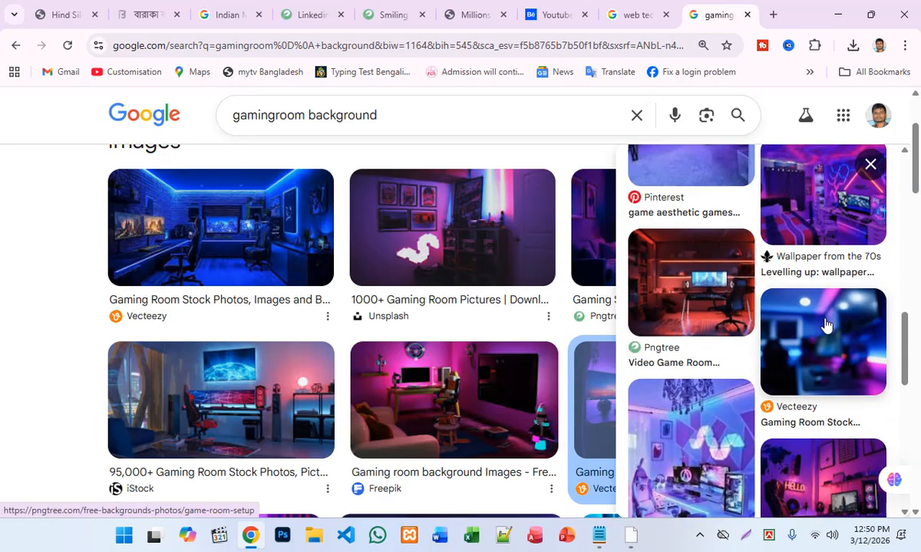
pyautogui.click(706, 303)
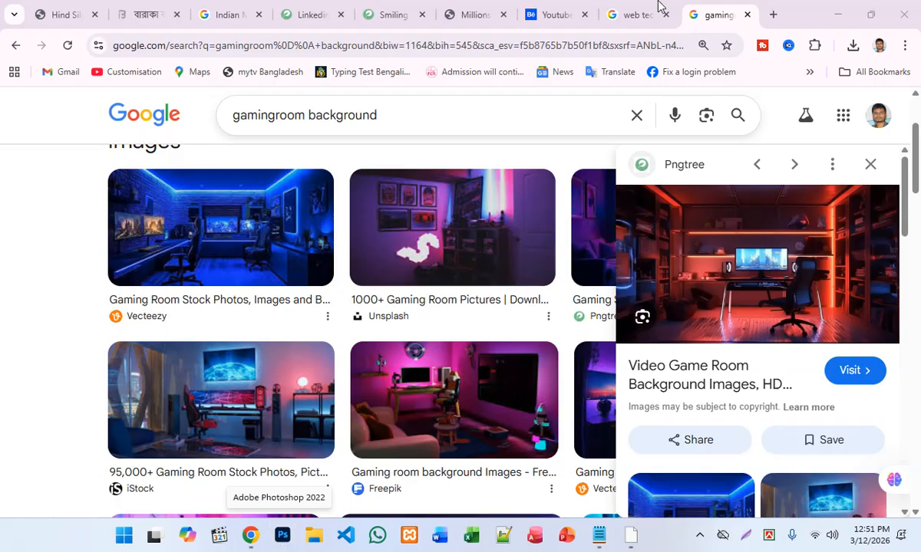
# Minimize the browser window to show the desktop.
pyautogui.click(837, 14)
pyautogui.rightClick(721, 116)
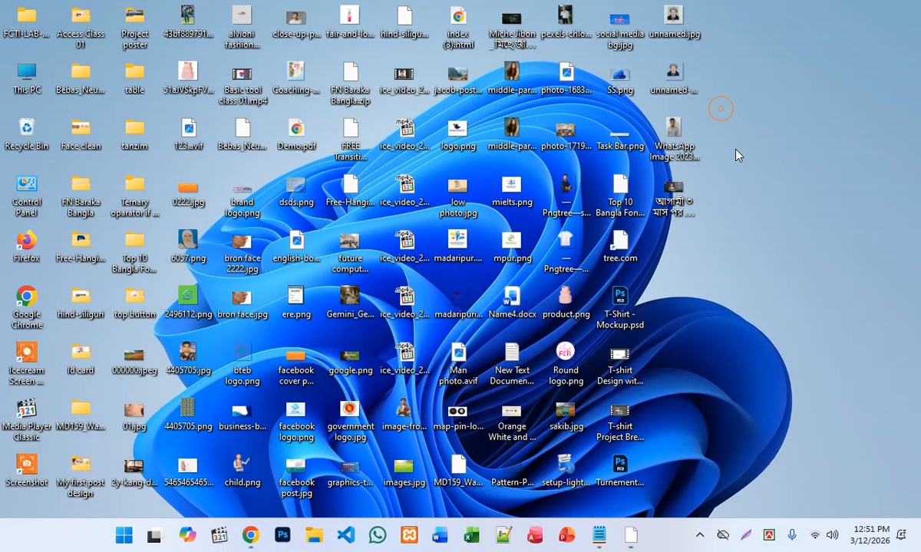
# Search the installed apps for "photo" and launch Adobe Photoshop 2022.
pyautogui.click(746, 172)
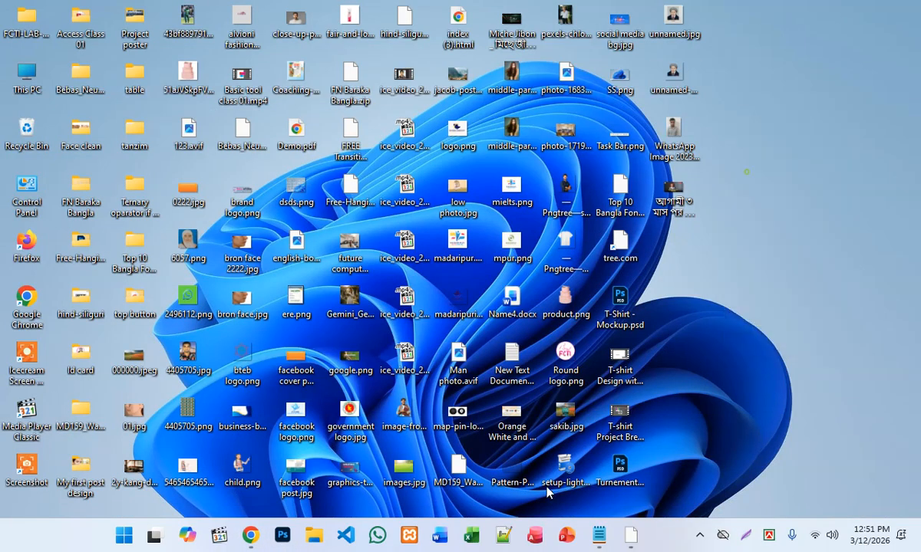
pyautogui.click(283, 539)
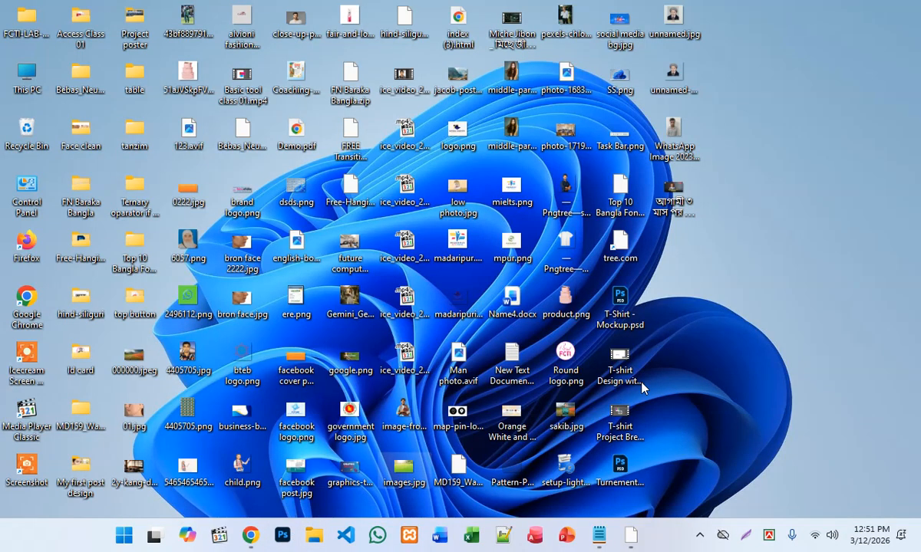
pyautogui.click(281, 541)
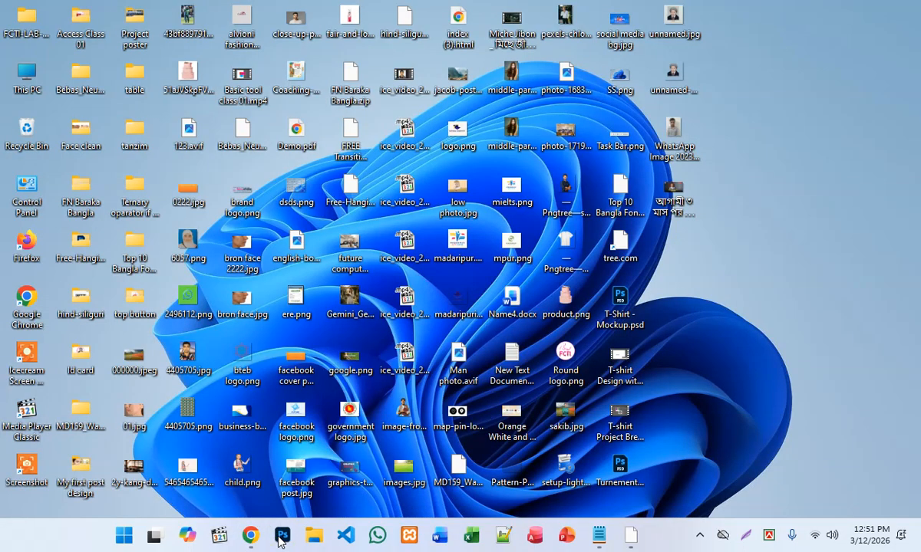
pyautogui.click(125, 537)
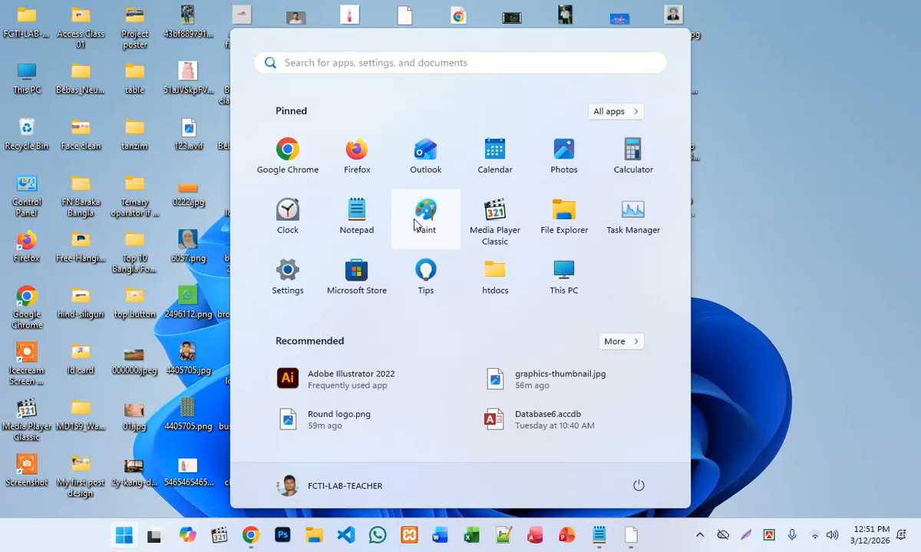
pyautogui.write('photo')
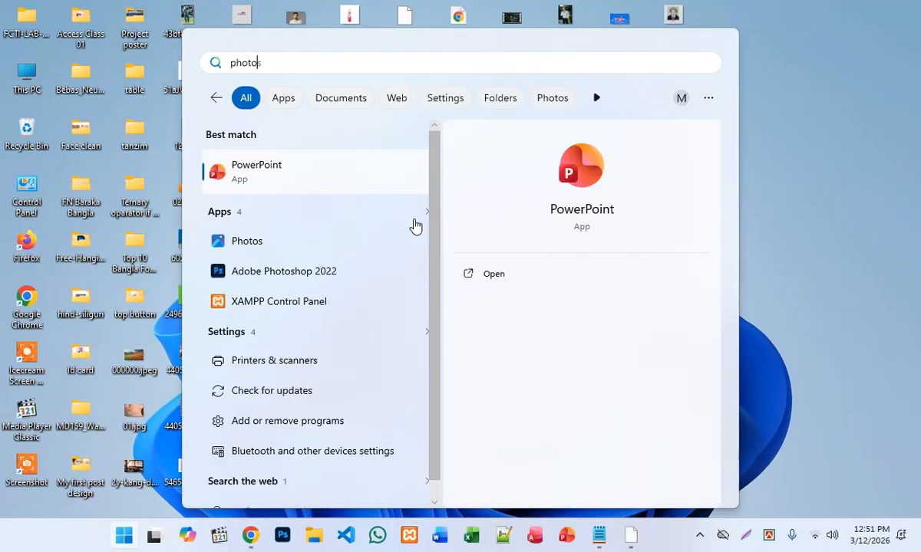
pyautogui.write('s')
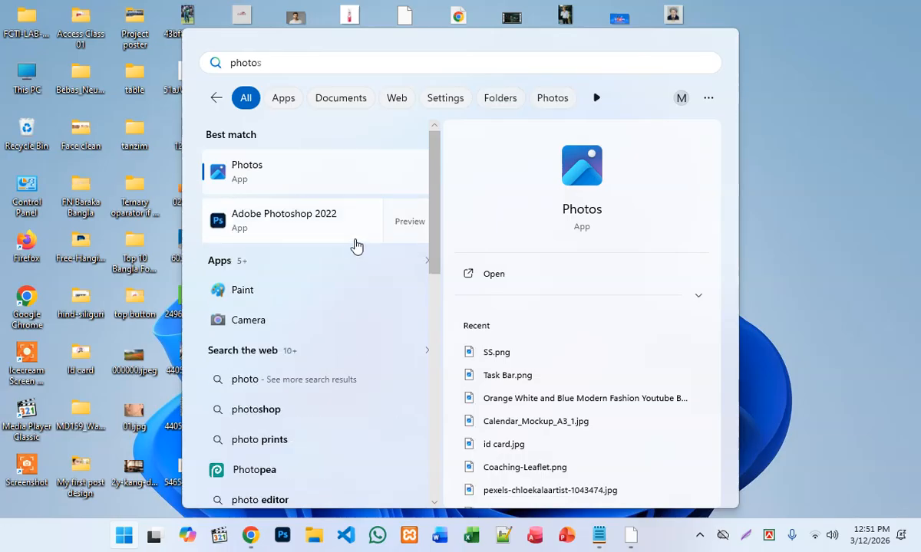
pyautogui.click(370, 230)
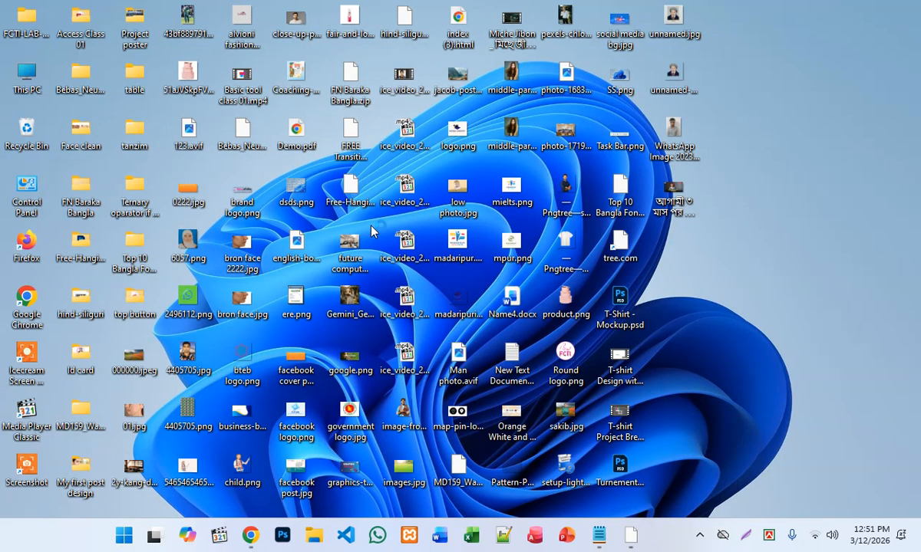
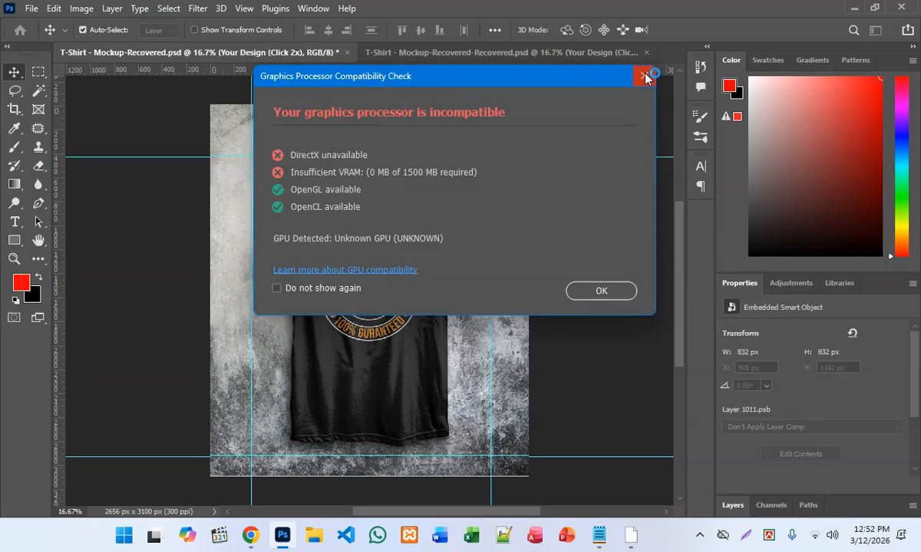
# Dismiss the graphics processor compatibility warning and close both recovered T-shirt mockup documents without saving.
pyautogui.click(644, 75)
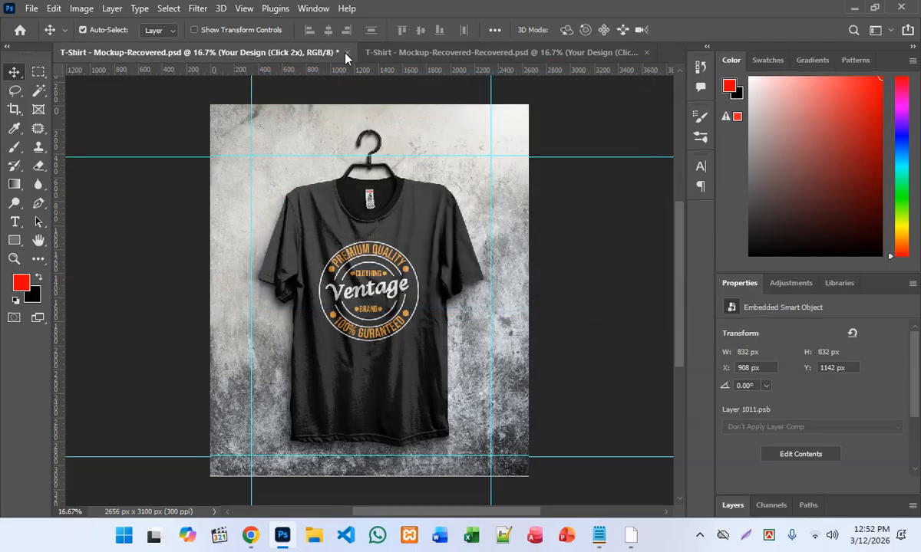
pyautogui.click(346, 52)
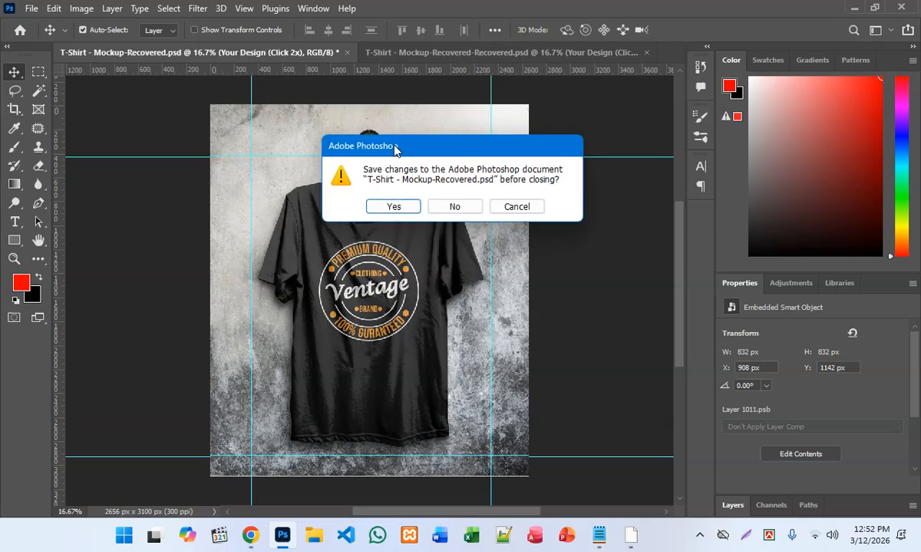
pyautogui.click(434, 209)
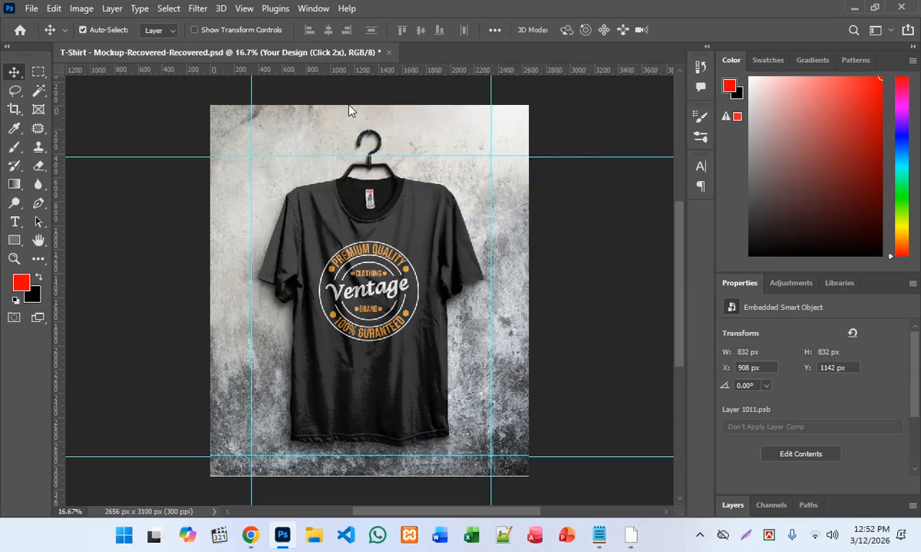
pyautogui.click(388, 53)
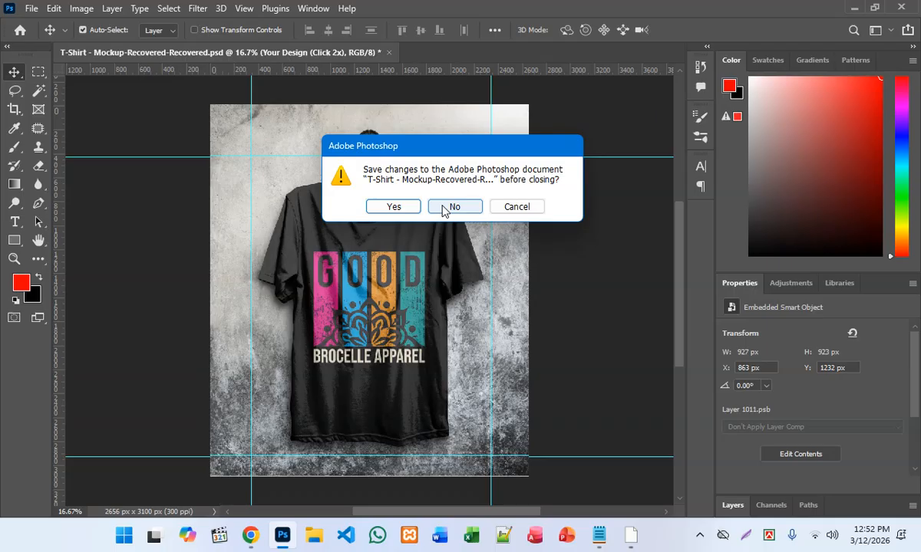
pyautogui.click(443, 208)
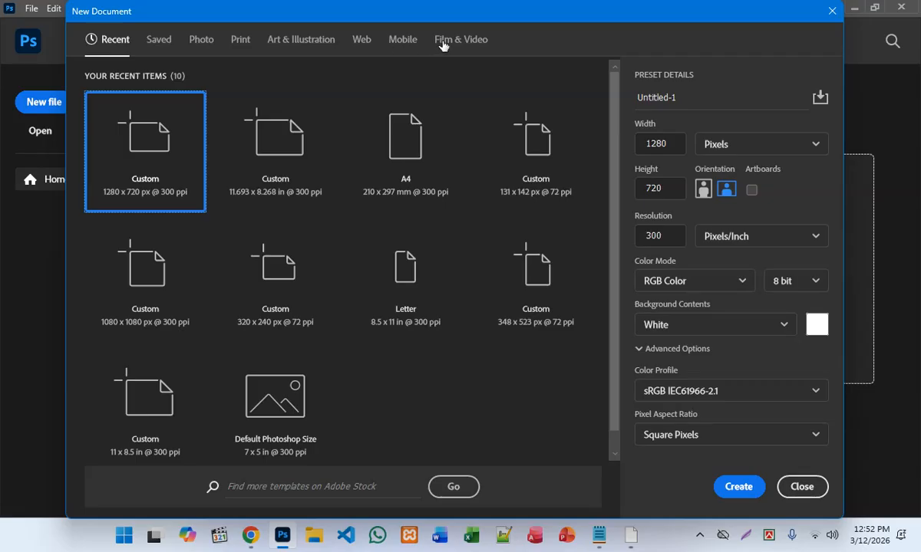
# Create a new document from the HDTV 1080p film preset, 1920 x 1080 px, with the resolution set to 300 pixels/inch.
pyautogui.click(443, 45)
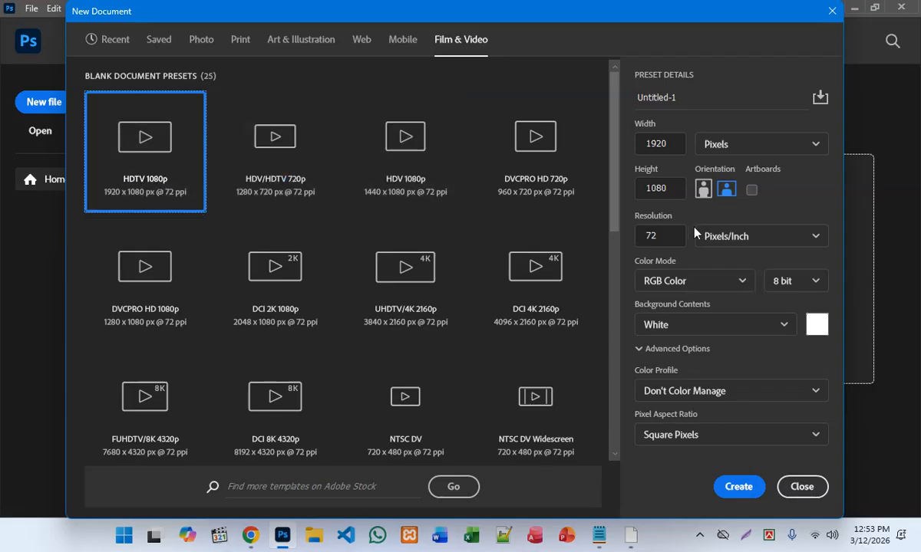
pyautogui.click(632, 240)
pyautogui.write('30')
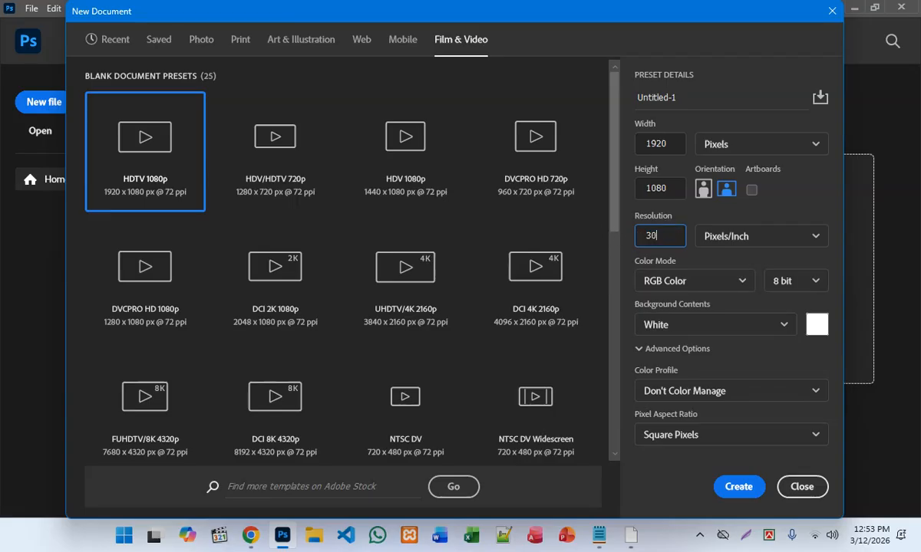
pyautogui.write('0')
pyautogui.click(735, 487)
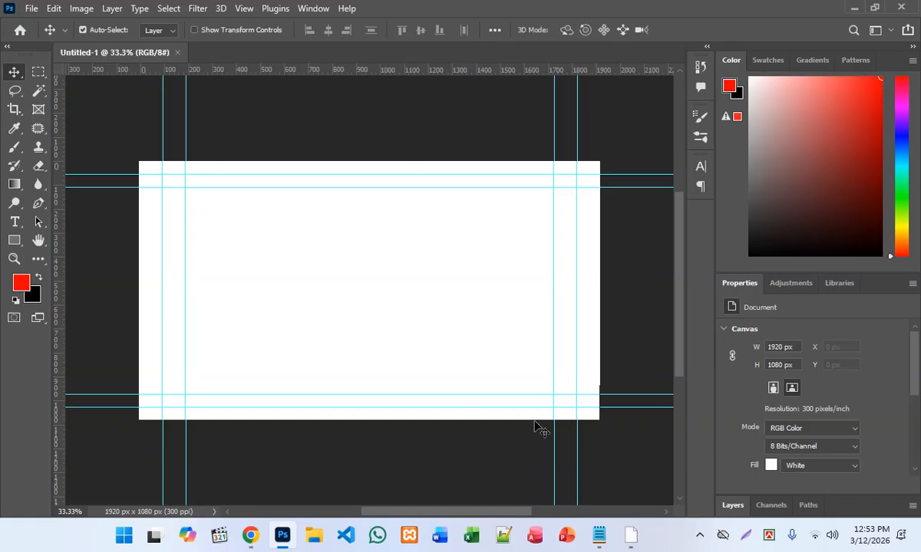
# Copy Pngtree's red-lit video game room image in Chrome and paste it into the blank Photoshop document.
pyautogui.click(250, 534)
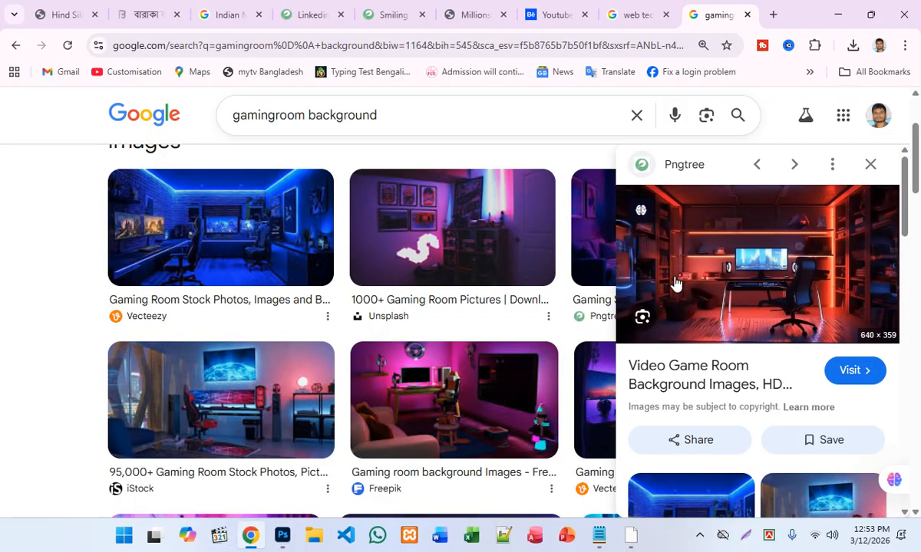
pyautogui.rightClick(689, 263)
pyautogui.click(525, 392)
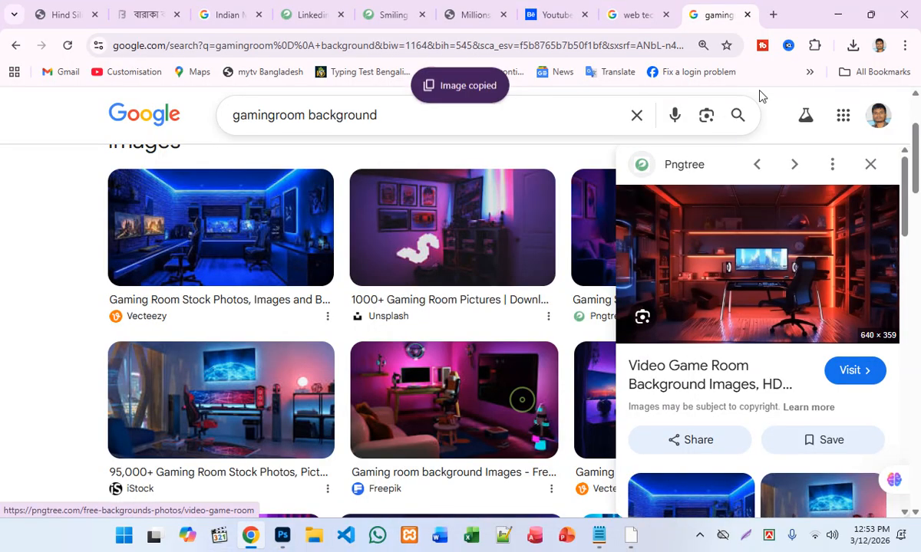
pyautogui.click(835, 21)
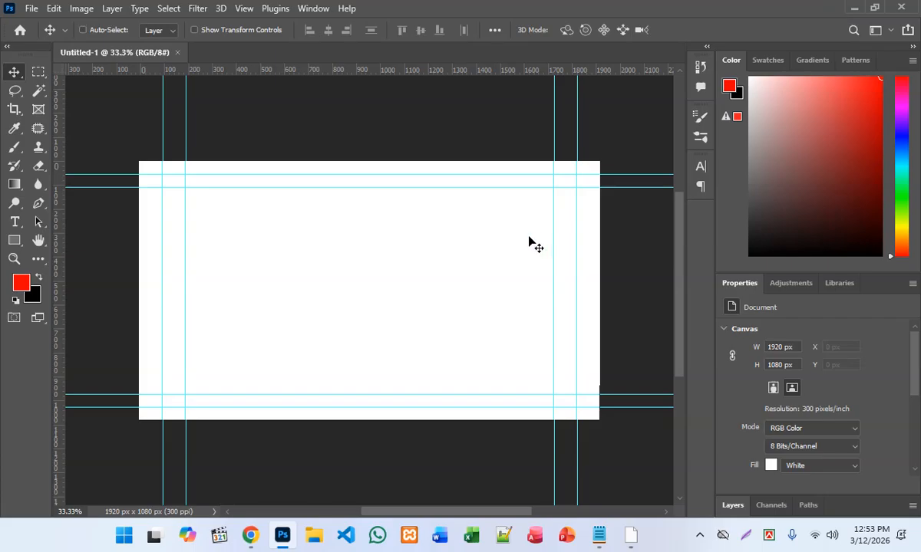
pyautogui.hotkey('ctrl', 'v')
# Scale the pasted gaming room image to 300% so it fills the 1920 px wide canvas.
pyautogui.hotkey('ctrl', 't')
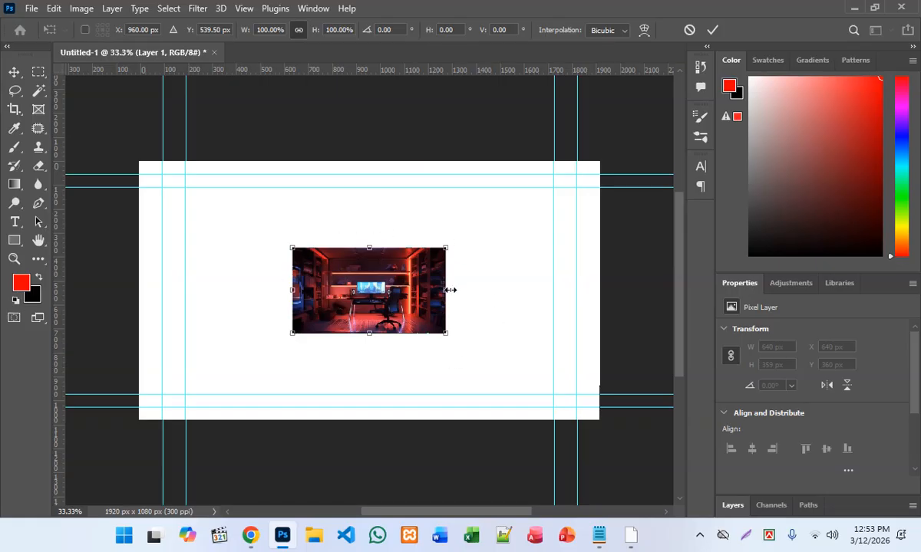
pyautogui.moveTo(450, 290); pyautogui.dragTo(600, 290)
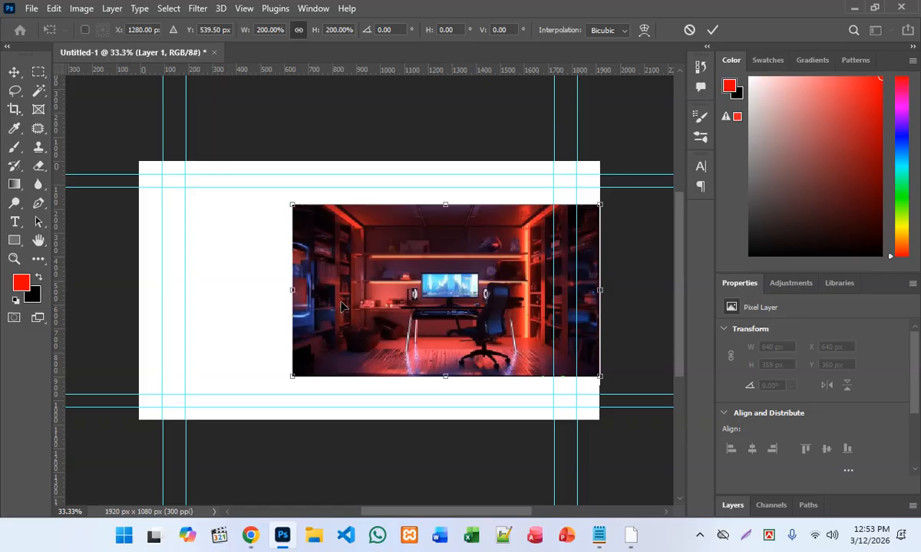
pyautogui.moveTo(290, 290); pyautogui.dragTo(139, 315)
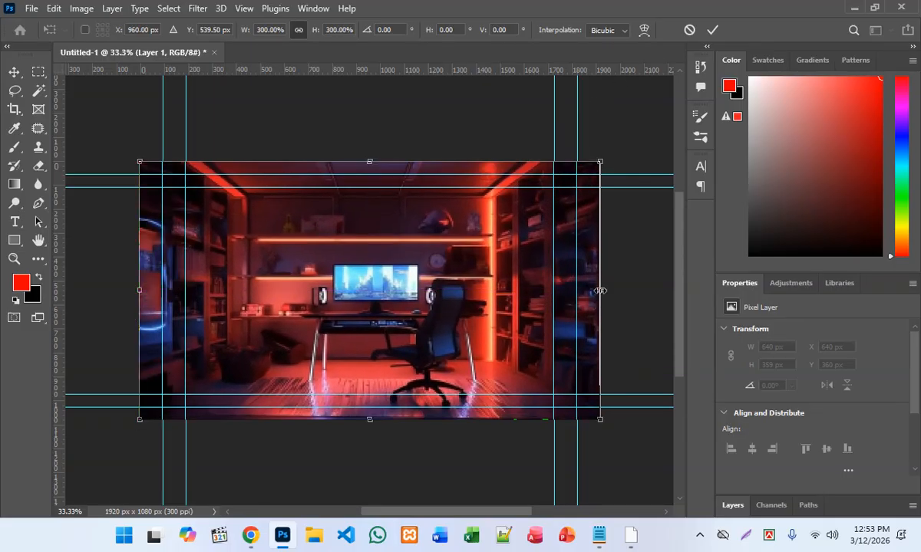
pyautogui.moveTo(603, 290); pyautogui.dragTo(600, 290)
pyautogui.press('Return')
pyautogui.click(446, 127)
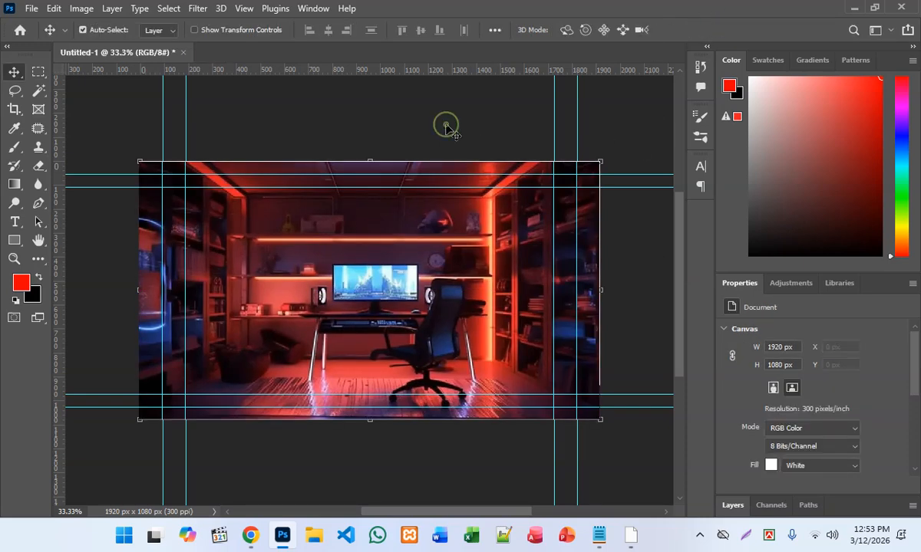
# Unlock the white Background layer and delete it.
pyautogui.click(729, 504)
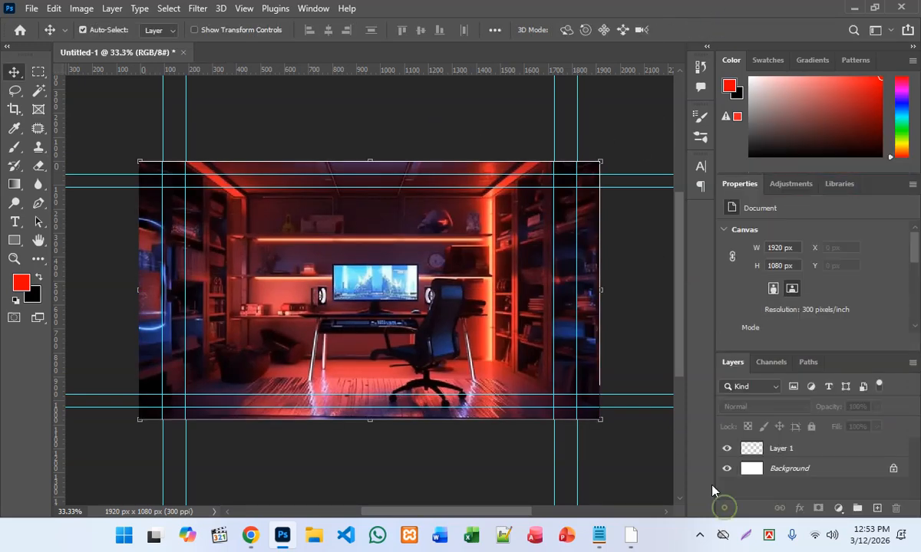
pyautogui.click(894, 469)
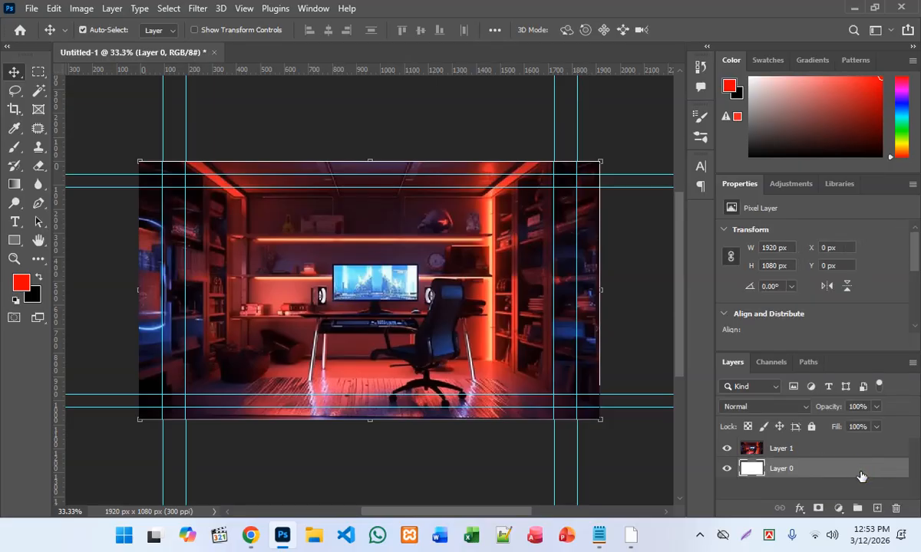
pyautogui.press('Delete')
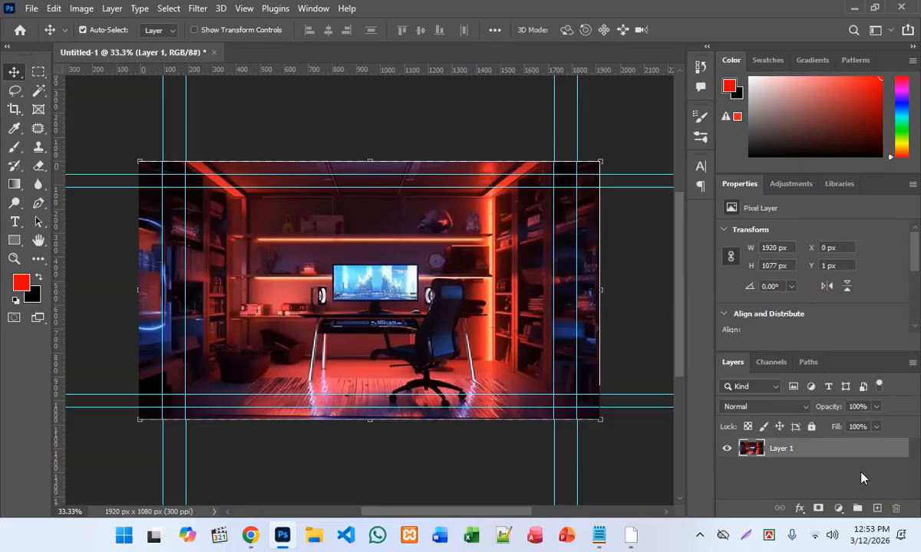
# Add a Solid Color fill layer above the gaming room image.
pyautogui.click(839, 508)
pyautogui.click(777, 479)
pyautogui.click(838, 508)
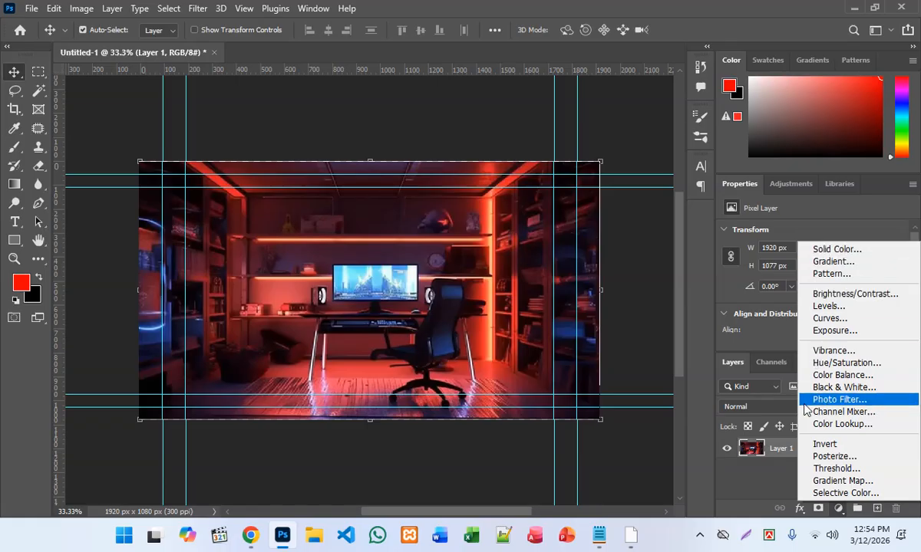
pyautogui.click(774, 459)
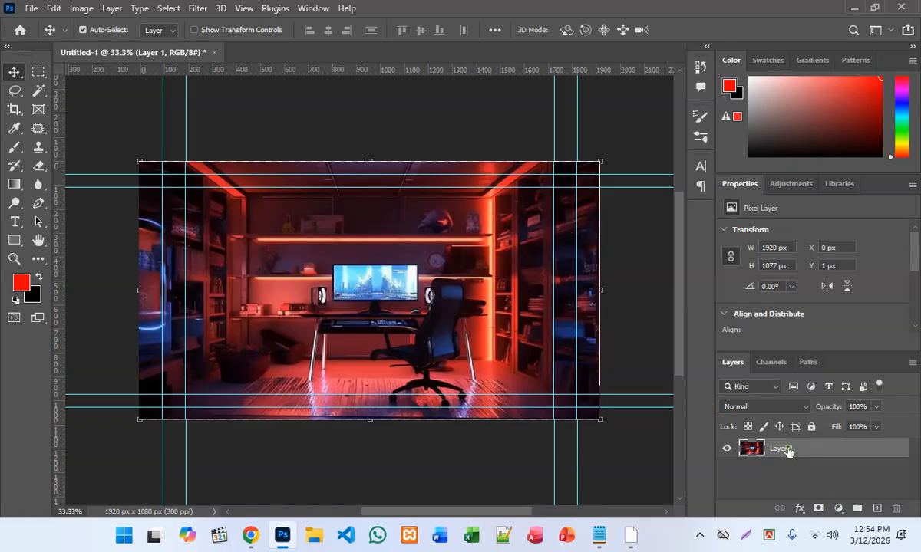
pyautogui.click(838, 509)
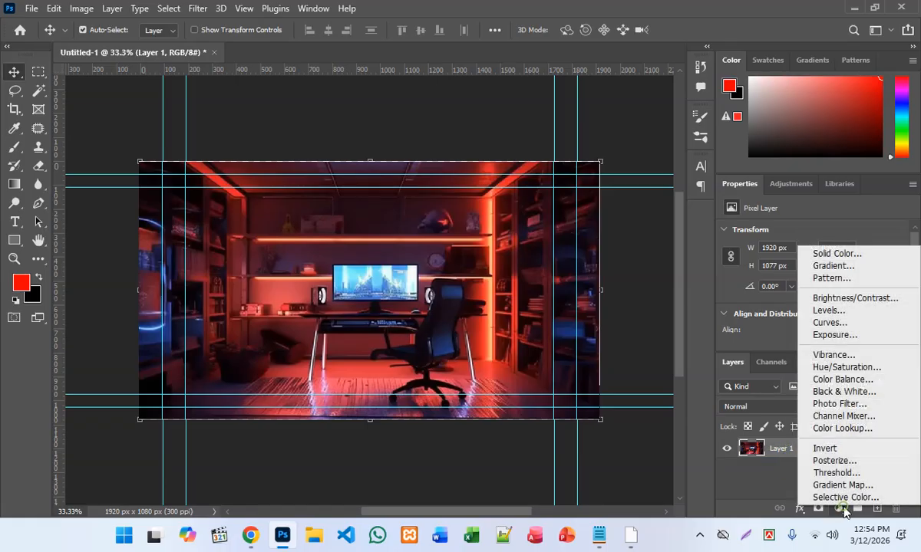
pyautogui.click(858, 256)
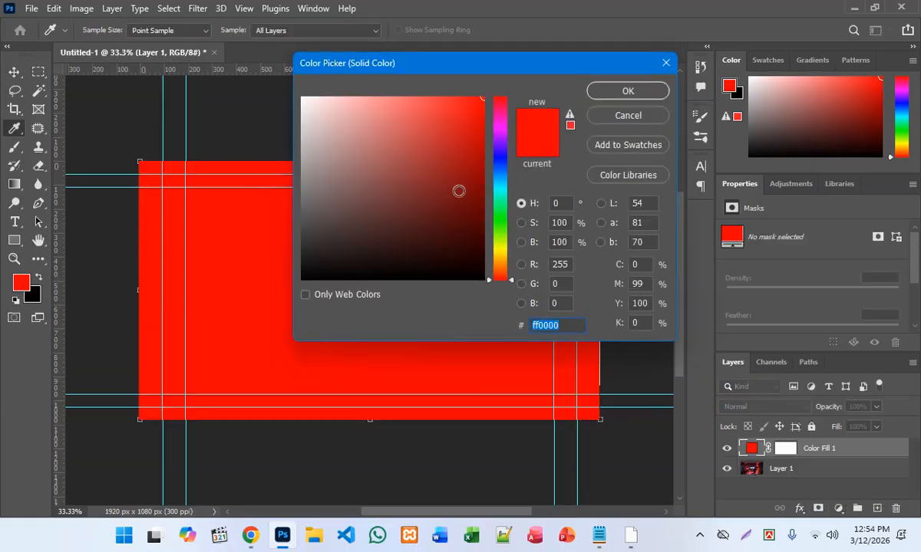
# Try green and blue shades for the fill layer and set its colour to dark teal #023e49.
pyautogui.moveTo(496, 152)
pyautogui.mouseDown()
pyautogui.moveTo(496, 138)
pyautogui.moveTo(504, 216)
pyautogui.moveTo(485, 230)
pyautogui.mouseUp()
pyautogui.click(486, 223)
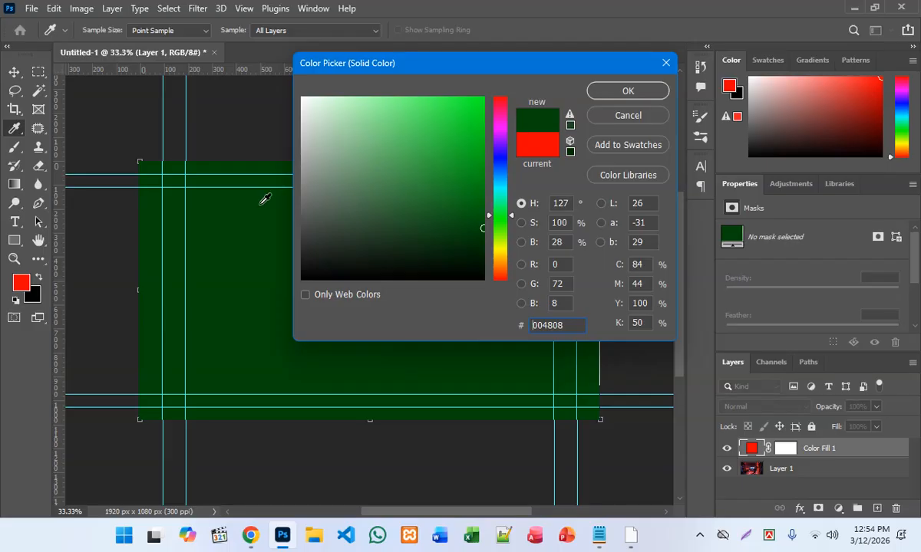
pyautogui.click(506, 182)
pyautogui.moveTo(506, 182); pyautogui.dragTo(511, 155)
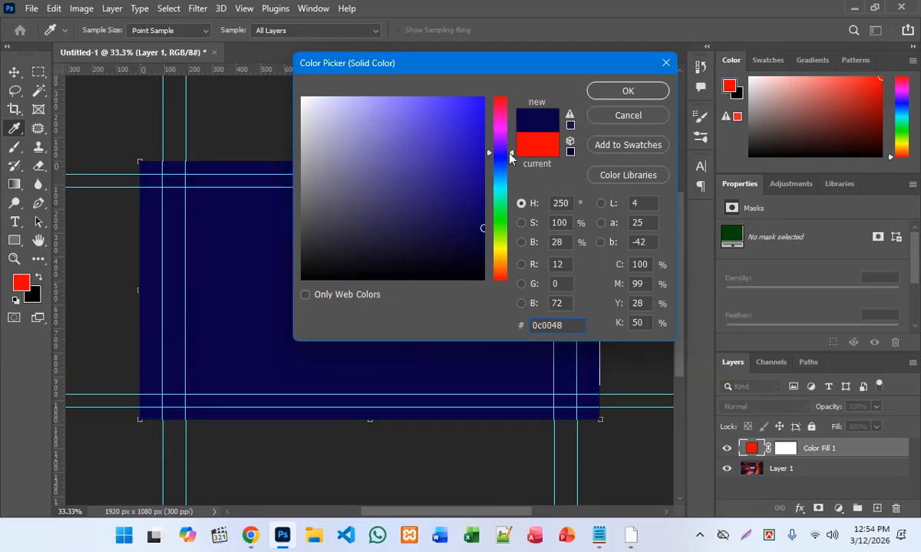
pyautogui.click(437, 215)
pyautogui.moveTo(437, 215); pyautogui.dragTo(418, 215)
pyautogui.moveTo(505, 150); pyautogui.dragTo(506, 184)
pyautogui.moveTo(465, 212); pyautogui.dragTo(485, 228)
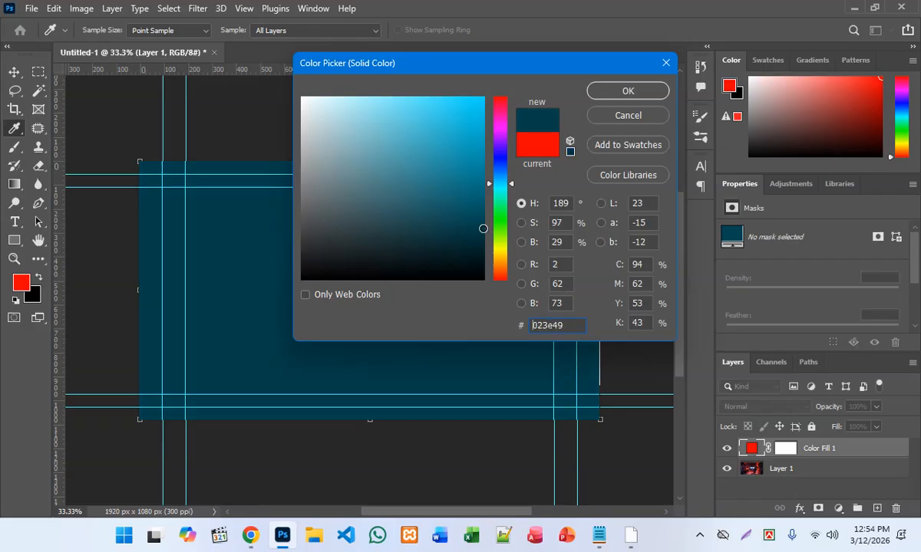
pyautogui.click(629, 93)
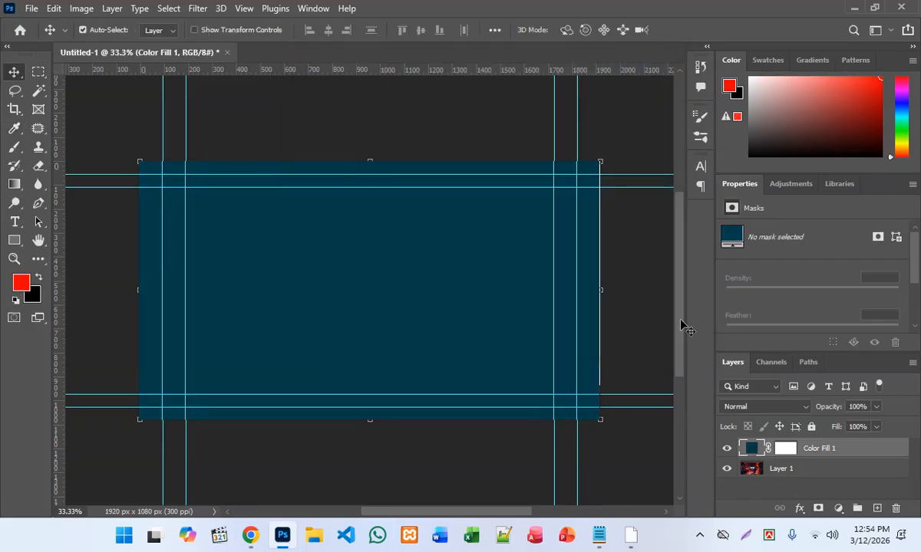
pyautogui.click(822, 448)
pyautogui.click(763, 407)
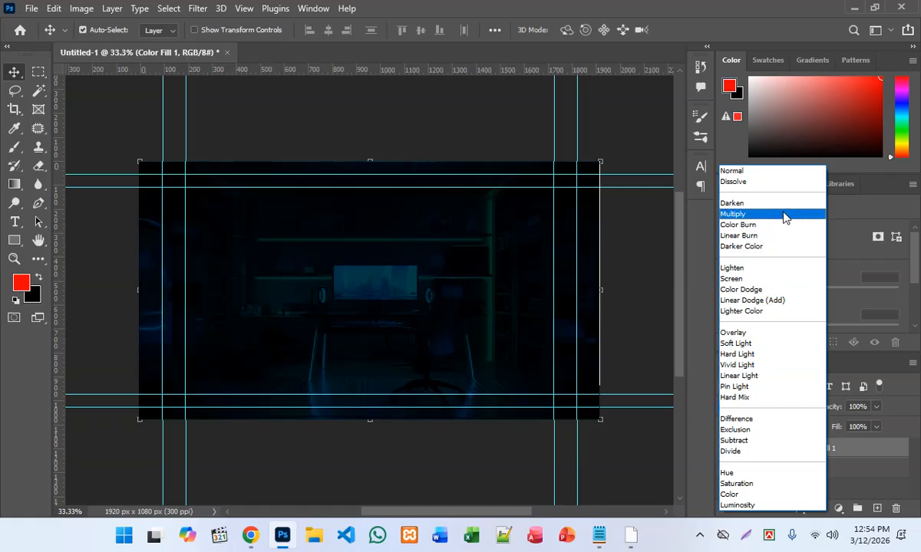
pyautogui.click(649, 276)
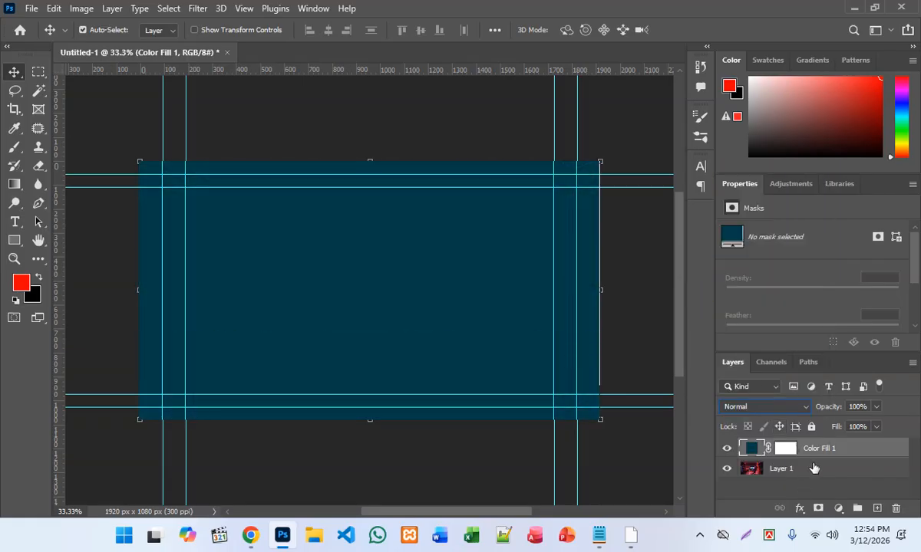
# Move the colour fill layer below the gaming room image and set the image's blend mode to Color Dodge.
pyautogui.moveTo(825, 456); pyautogui.dragTo(818, 476)
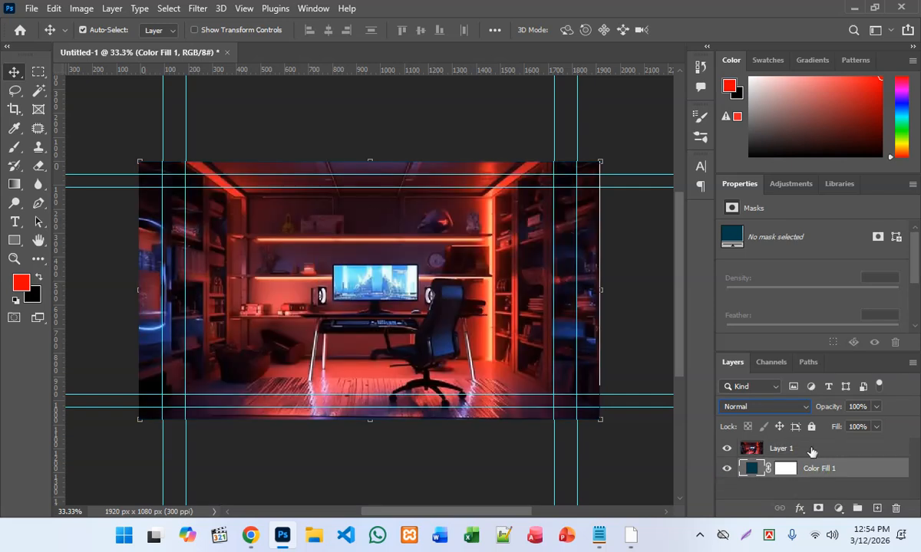
pyautogui.click(812, 451)
pyautogui.click(735, 407)
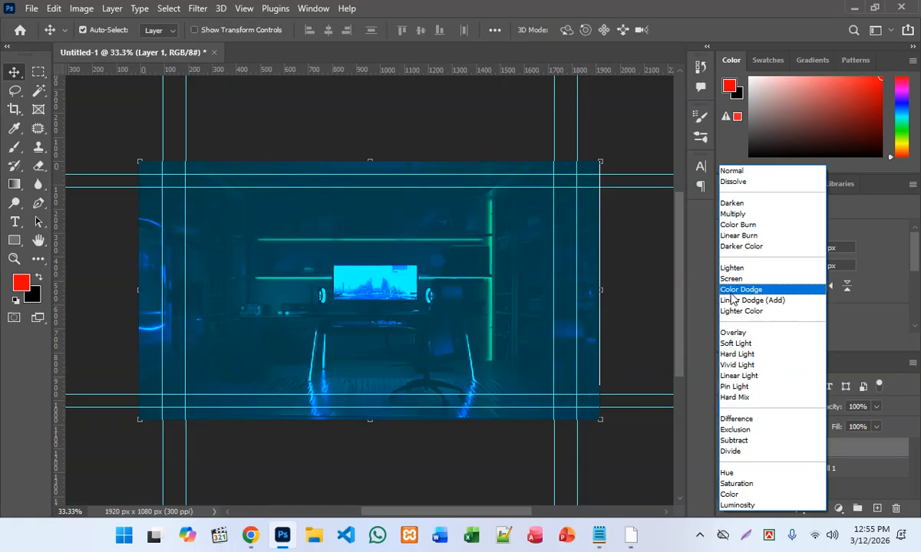
pyautogui.click(732, 293)
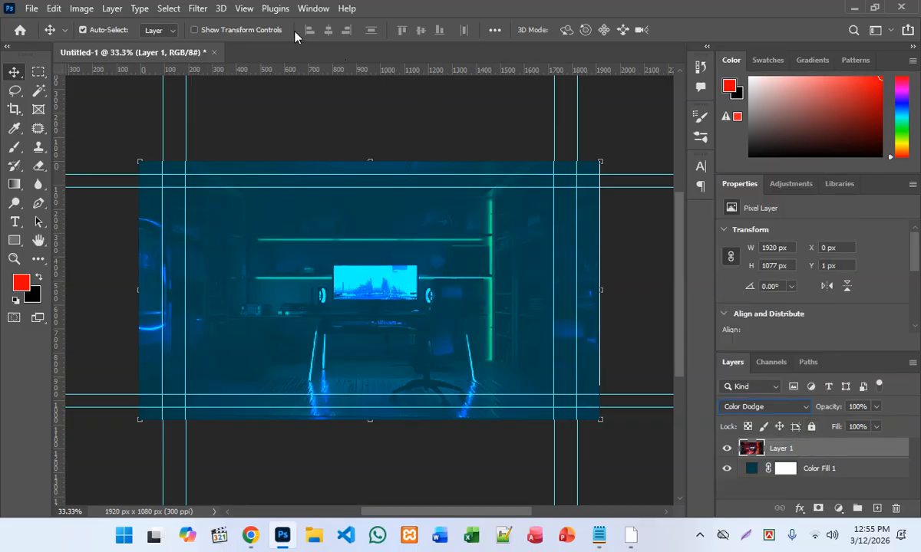
# Apply a Gaussian Blur with a radius of 8.6 pixels to the gaming room image.
pyautogui.click(198, 8)
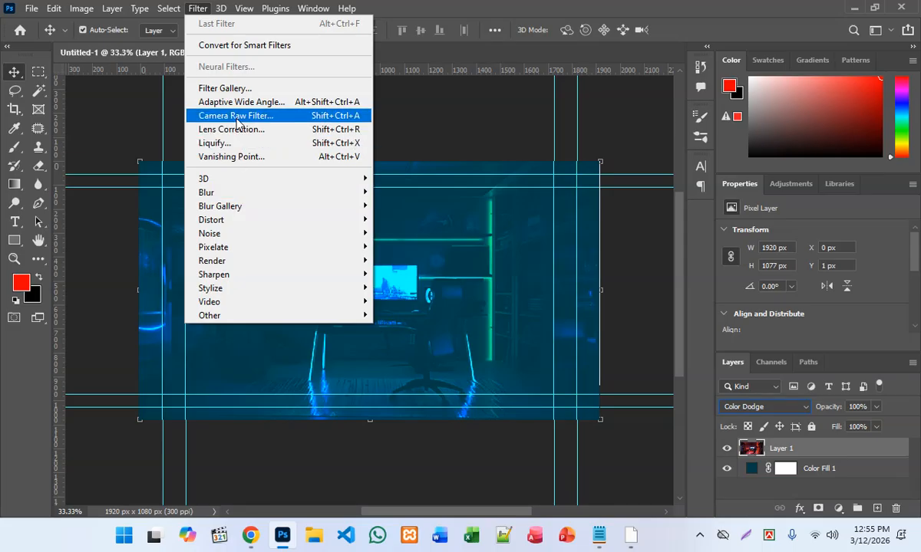
pyautogui.moveTo(230, 192)
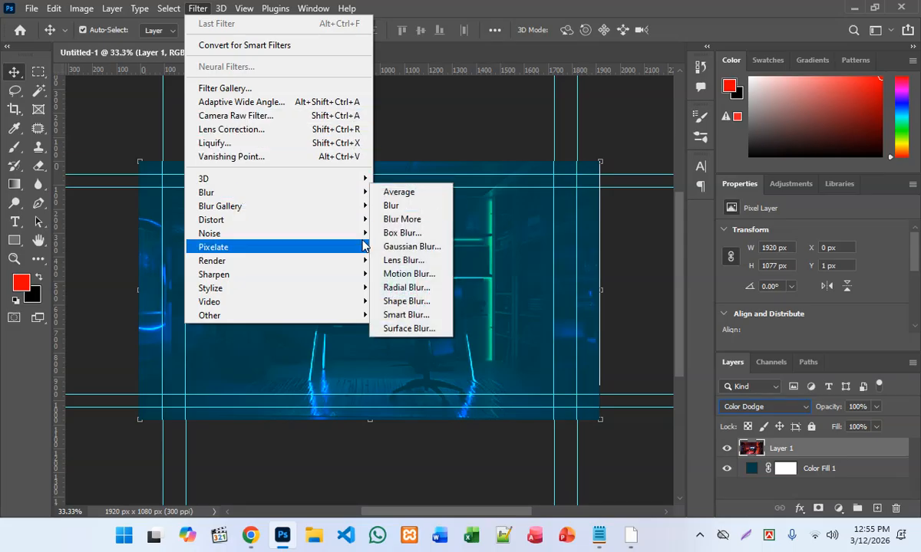
pyautogui.click(406, 247)
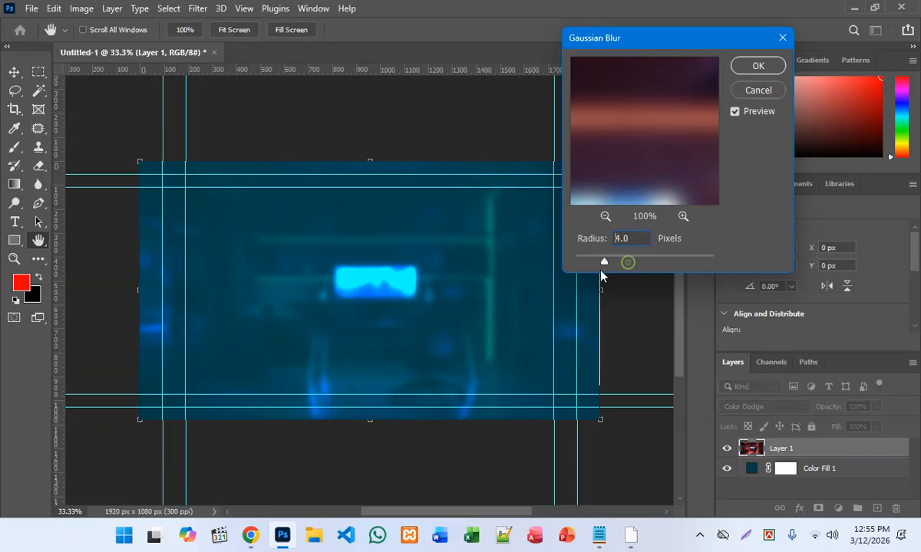
pyautogui.moveTo(601, 272)
pyautogui.mouseDown()
pyautogui.moveTo(589, 266)
pyautogui.moveTo(611, 256)
pyautogui.mouseUp()
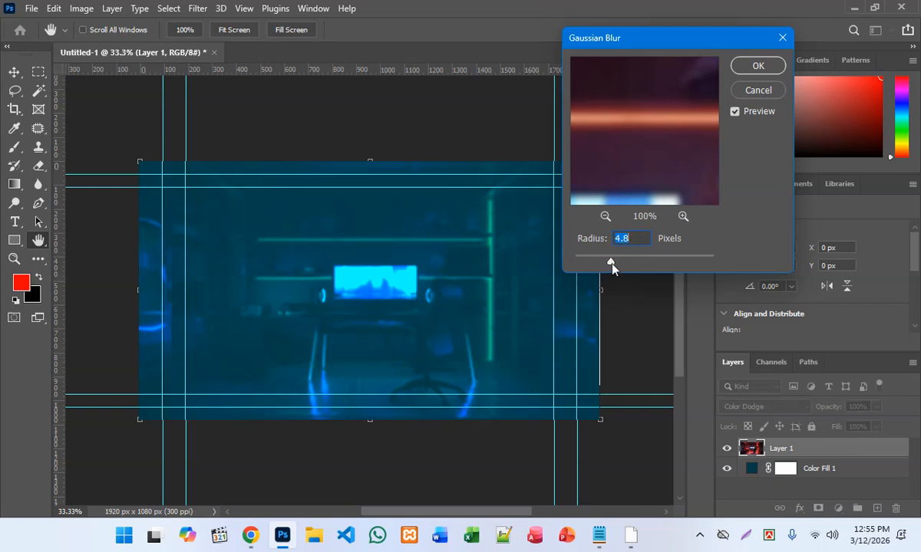
pyautogui.moveTo(611, 265); pyautogui.dragTo(626, 265)
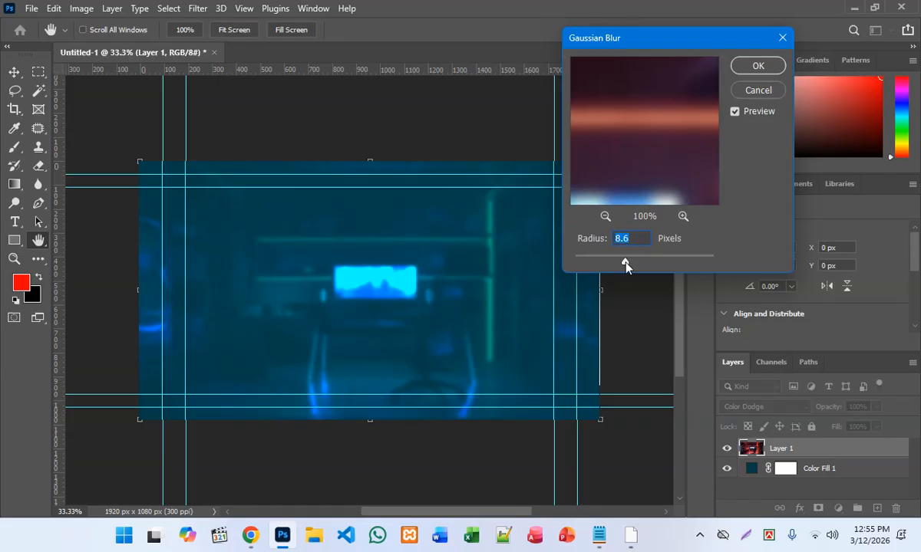
pyautogui.click(758, 66)
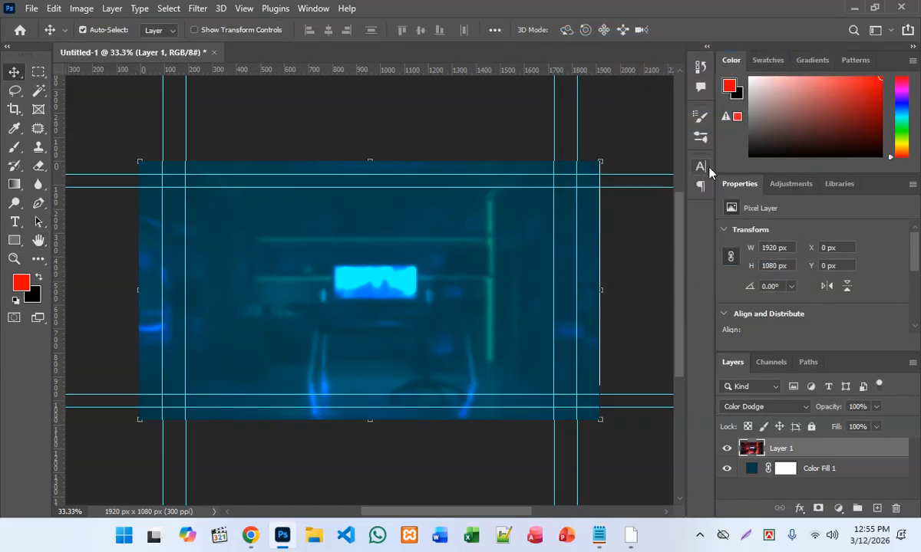
# Darken the colour fill layer to dark teal #002f37 and deselect the layers.
pyautogui.doubleClick(751, 469)
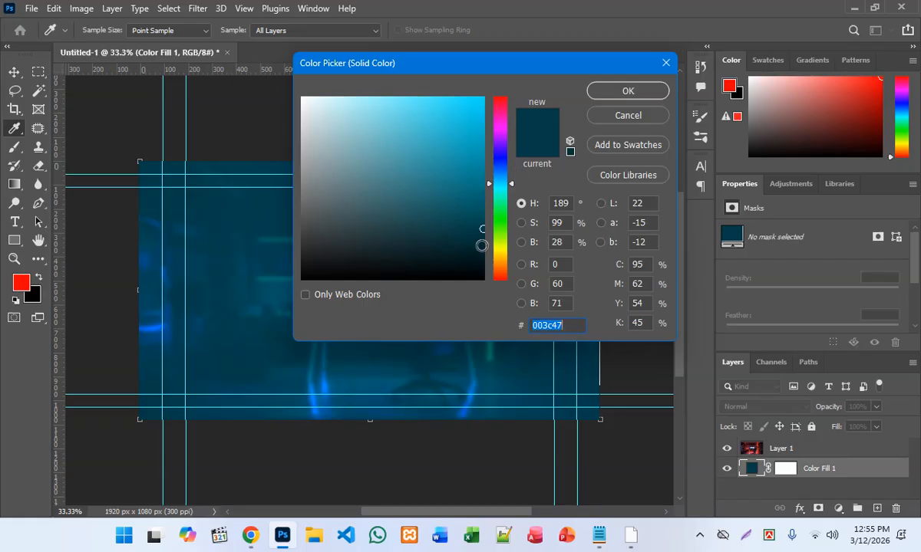
pyautogui.moveTo(483, 240); pyautogui.dragTo(483, 241)
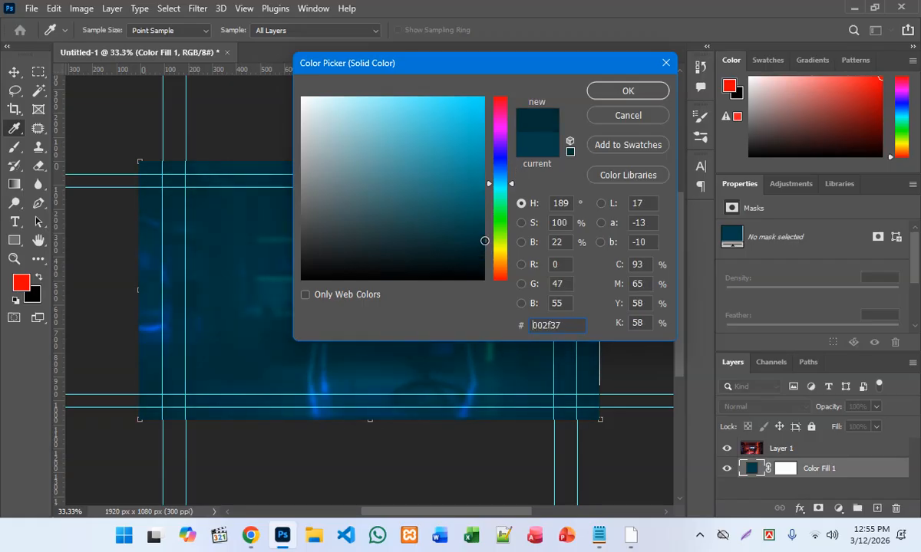
pyautogui.click(637, 91)
pyautogui.click(631, 170)
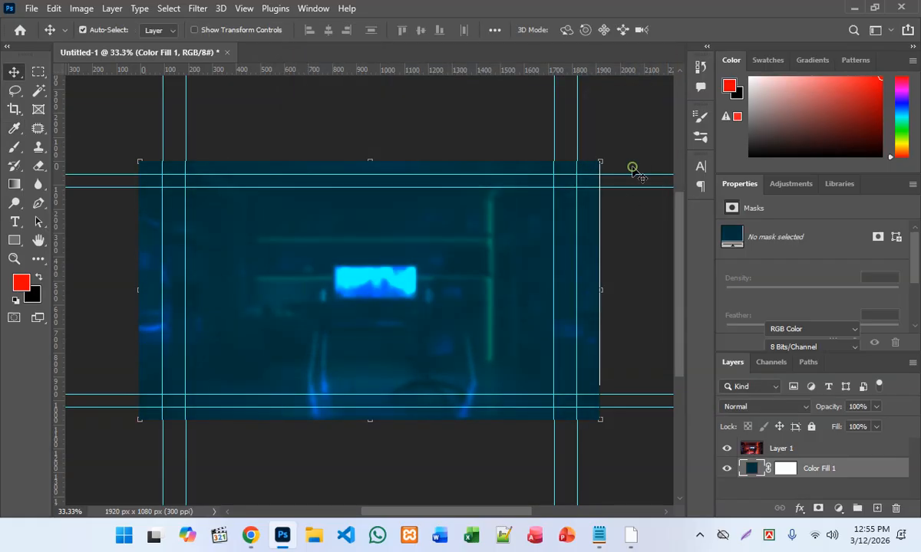
pyautogui.scroll(1, 623, 247)
pyautogui.scroll(-1, 621, 249)
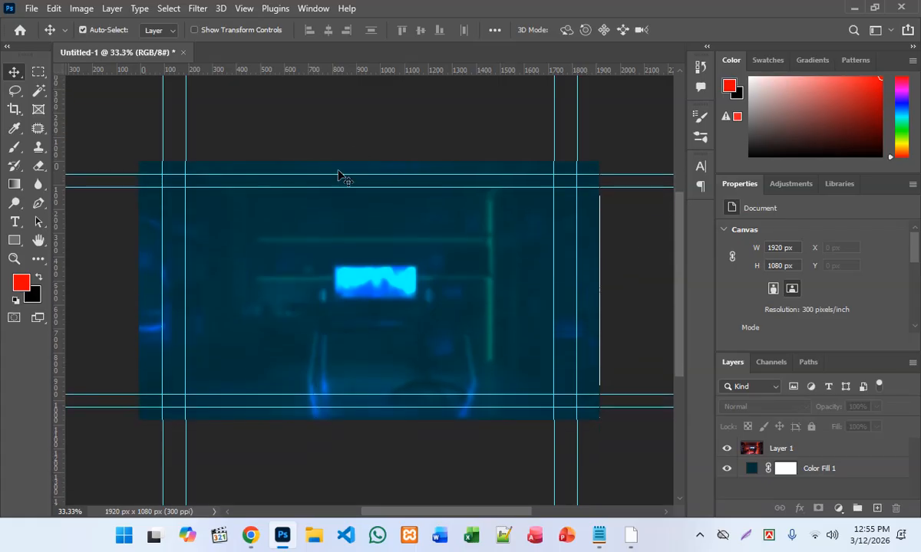
# Place the PNG of the smiling man from the Desktop folder as an embedded image.
pyautogui.click(33, 7)
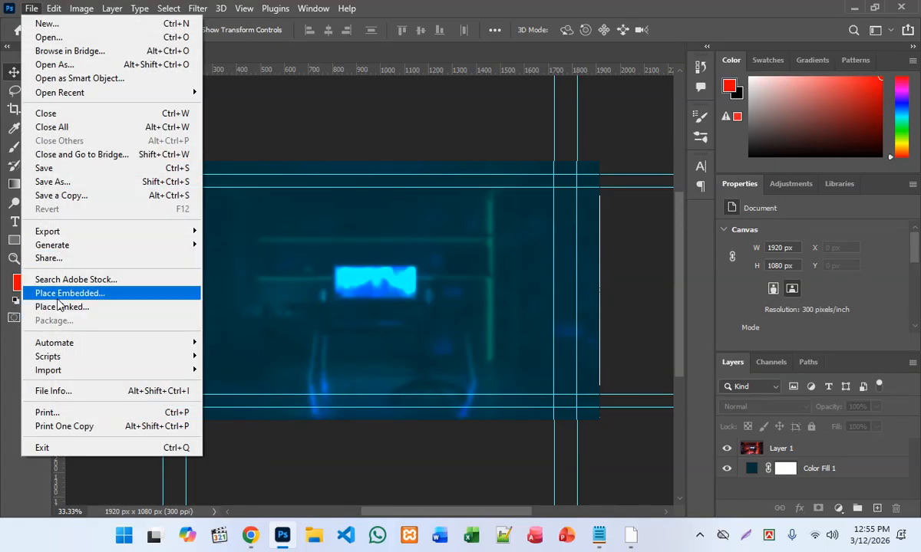
pyautogui.click(57, 294)
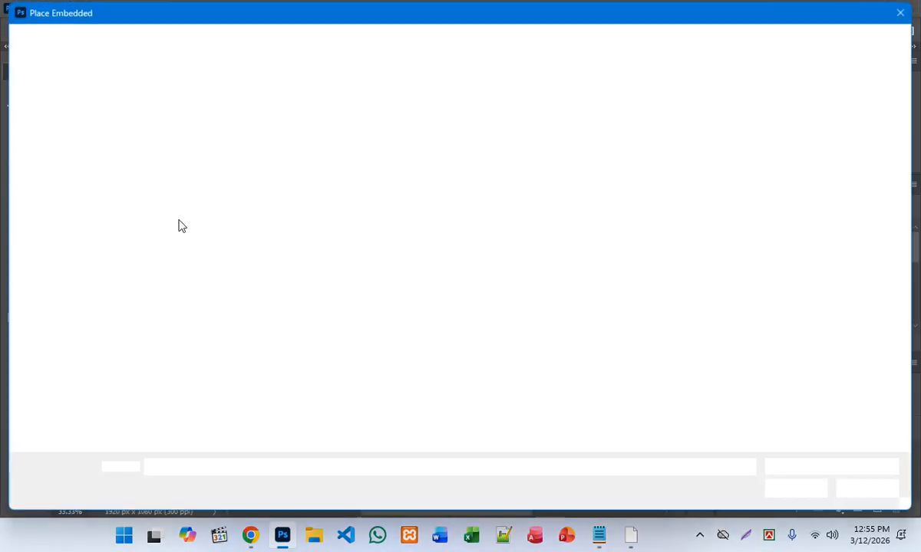
pyautogui.scroll(-5, 337, 191)
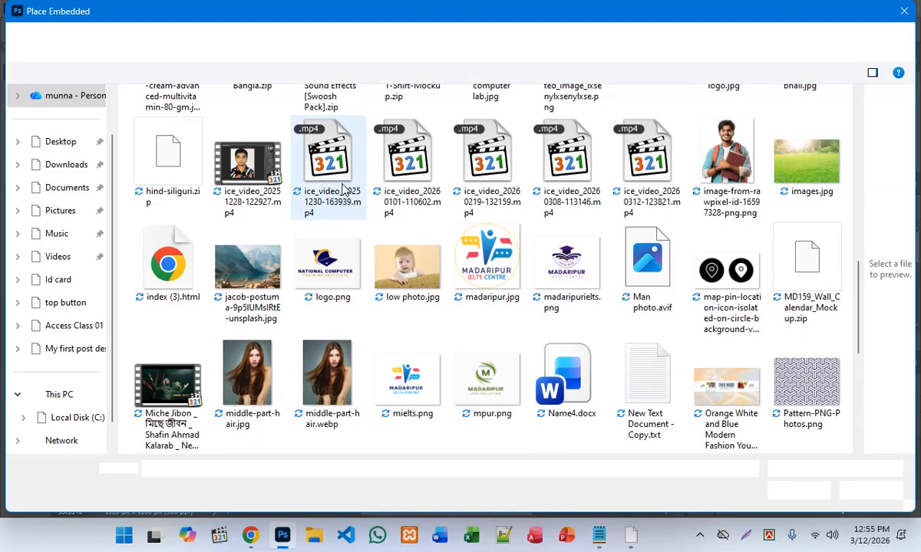
pyautogui.scroll(-3, 343, 190)
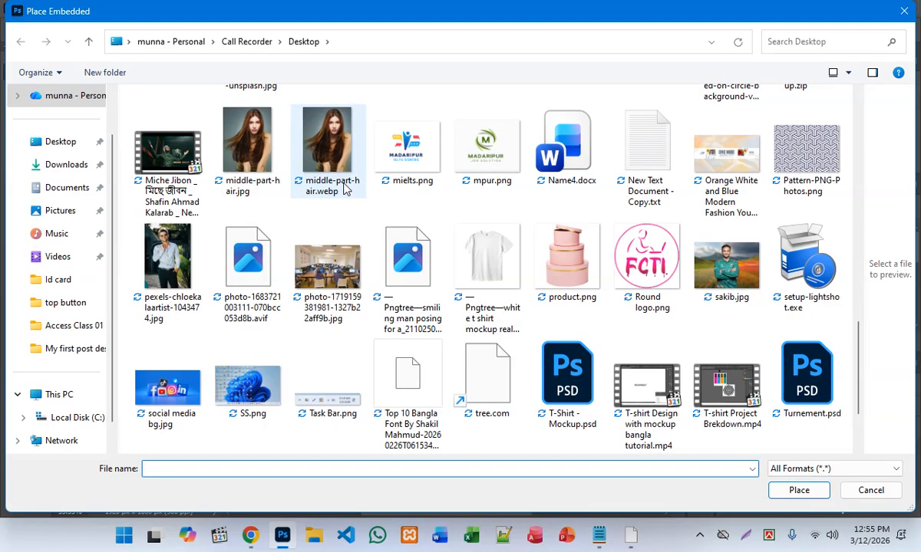
pyautogui.scroll(-3, 343, 190)
pyautogui.doubleClick(419, 148)
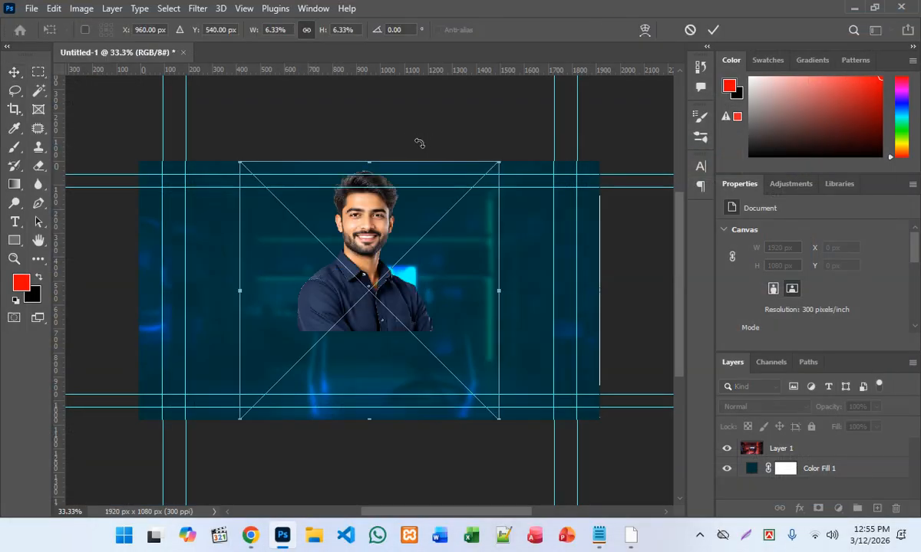
# Scale the man's photo to 8.68% and position it against the left and bottom edges of the canvas.
pyautogui.moveTo(388, 325); pyautogui.dragTo(270, 337)
pyautogui.moveTo(367, 326); pyautogui.dragTo(466, 327)
pyautogui.moveTo(323, 351); pyautogui.dragTo(240, 345)
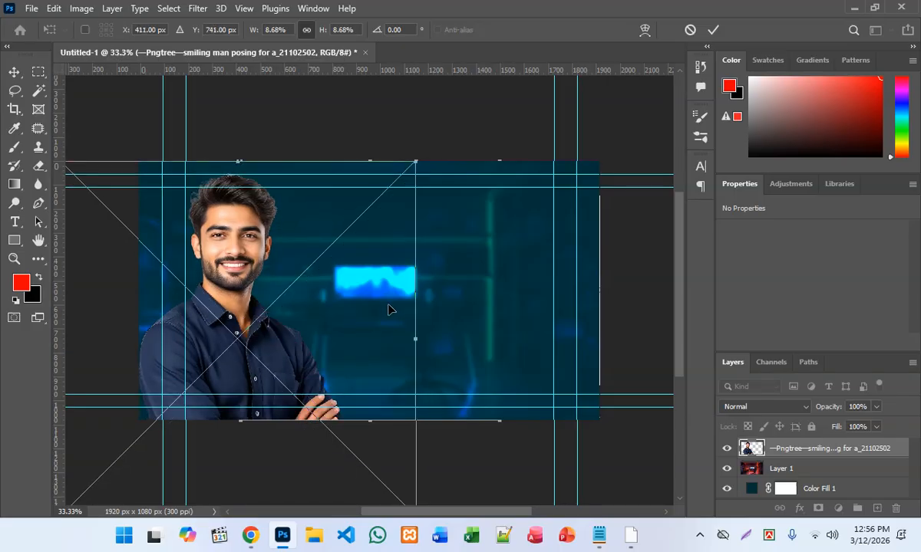
pyautogui.click(713, 30)
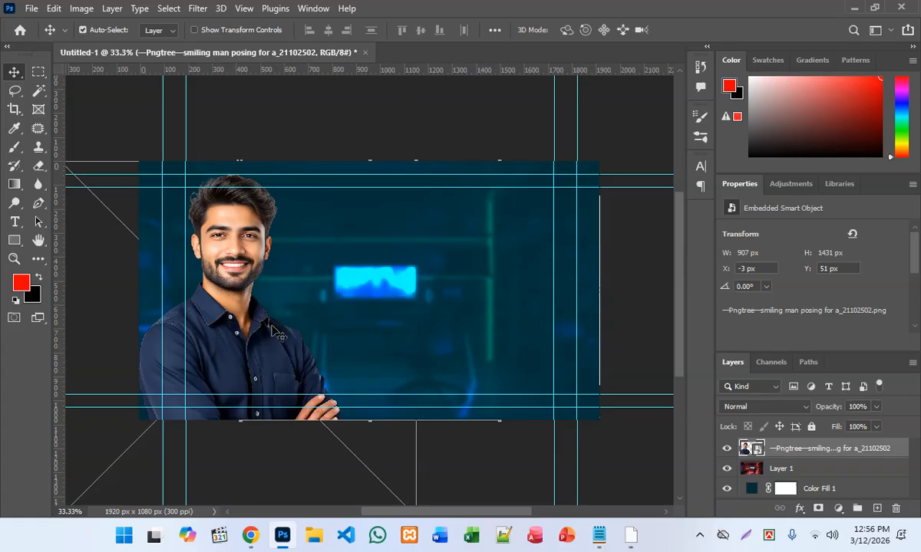
# Try nudging the man's photo right to X 3 px and move it back to X -3 px.
pyautogui.scroll(3, 273, 329)
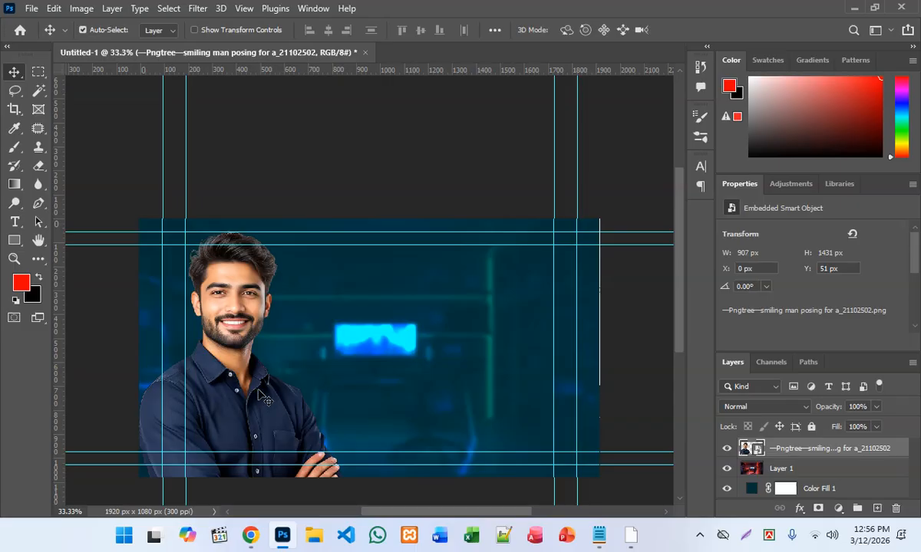
pyautogui.press('Right')
pyautogui.press('Right')
pyautogui.press('Right')
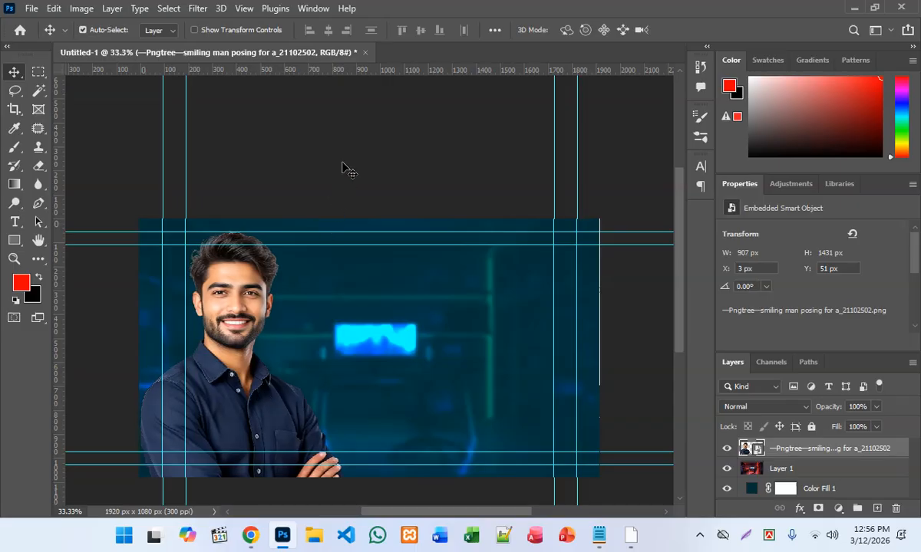
pyautogui.click(342, 167)
pyautogui.scroll(-2, 346, 165)
pyautogui.click(259, 331)
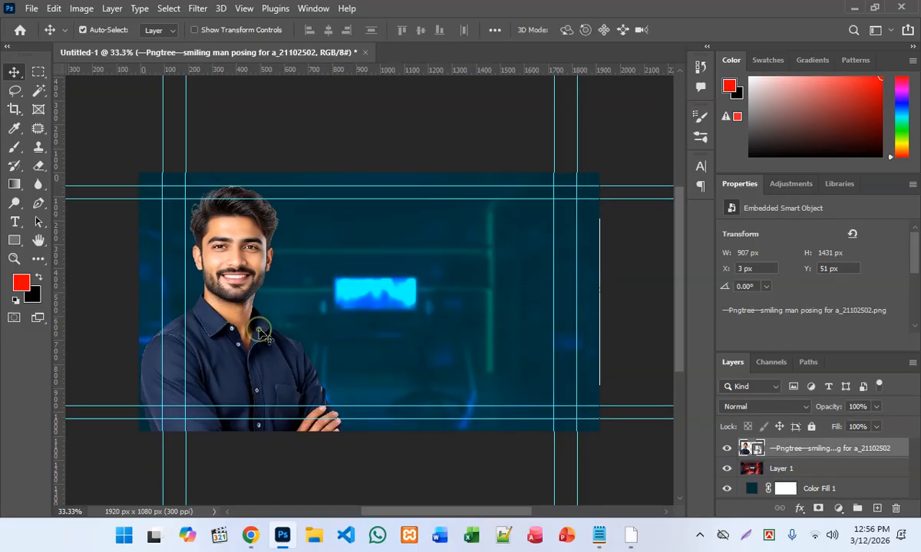
pyautogui.press('Left')
pyautogui.press('Left')
pyautogui.press('Left')
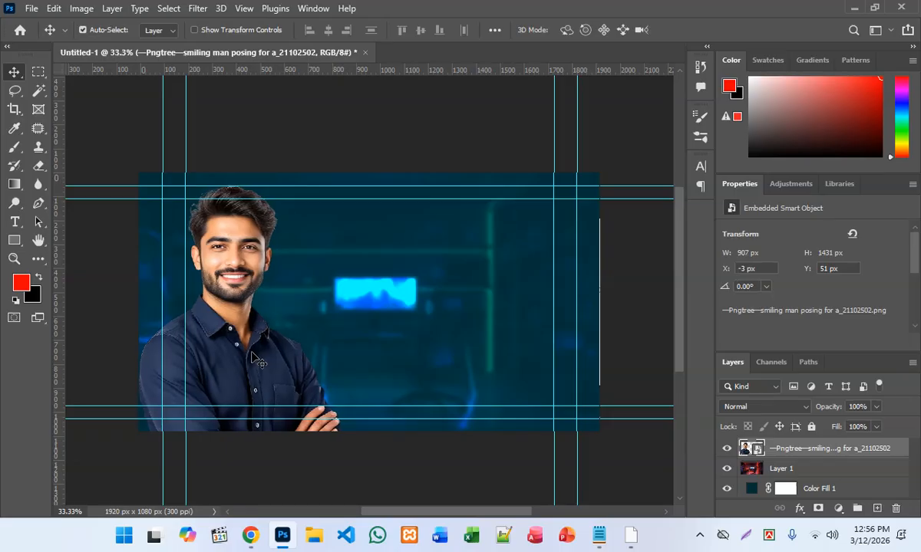
pyautogui.click(377, 116)
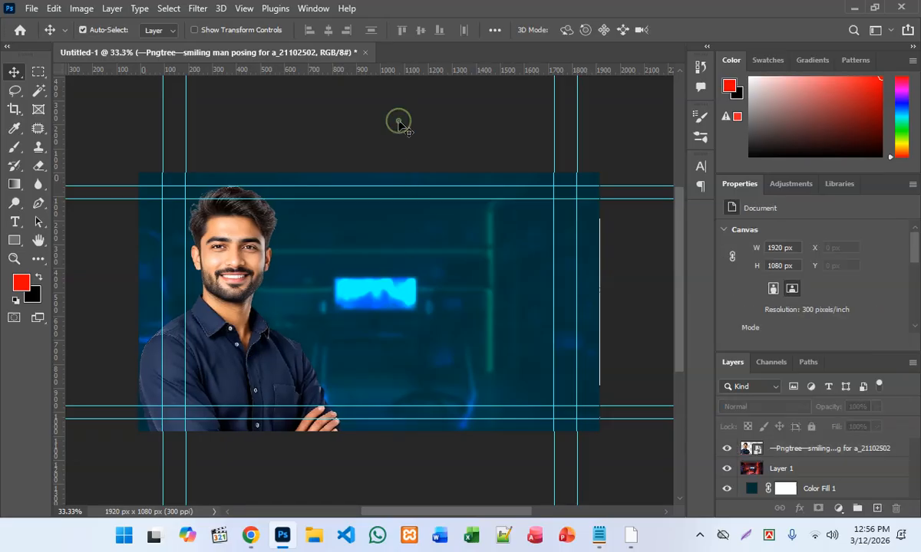
# Add a Drop Shadow layer style to the man's photo.
pyautogui.click(229, 288)
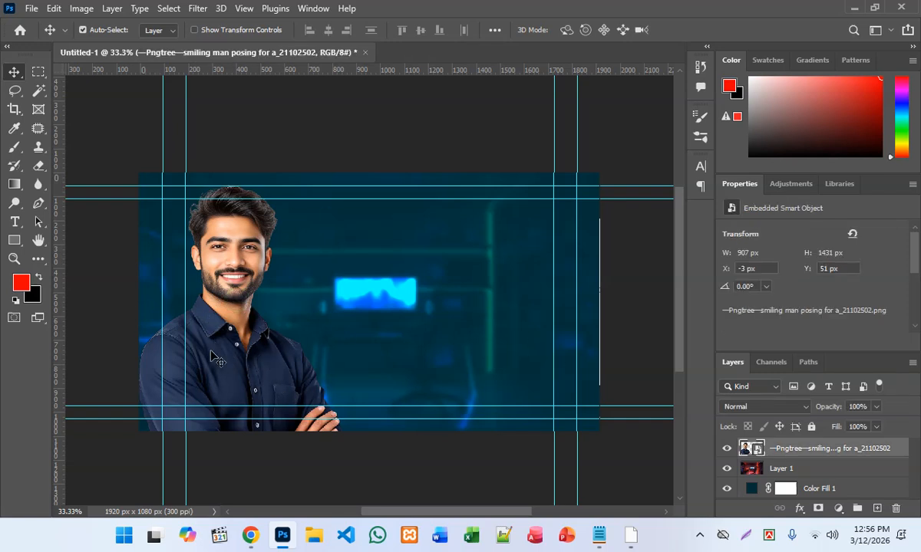
pyautogui.rightClick(797, 454)
pyautogui.click(700, 19)
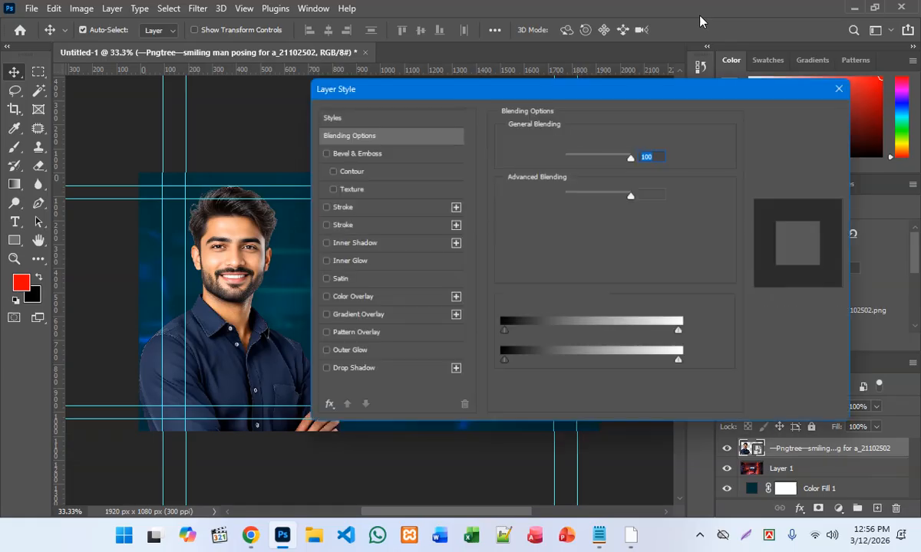
pyautogui.moveTo(591, 85); pyautogui.dragTo(767, 50)
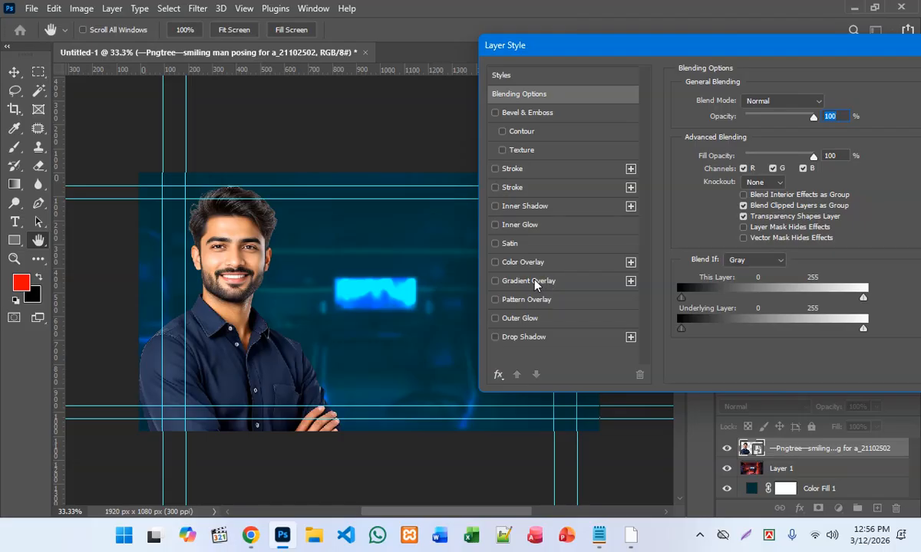
pyautogui.click(529, 339)
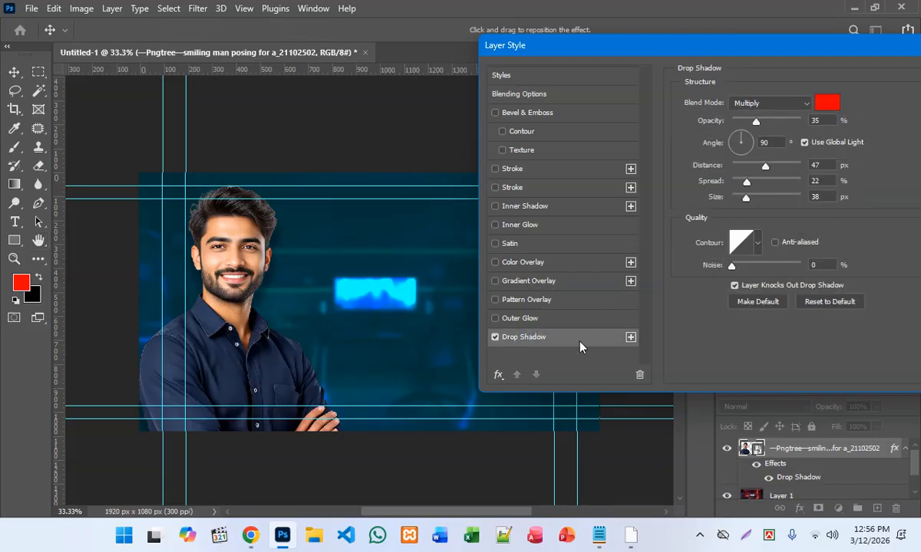
# Change the Drop Shadow colour to bright blue #00aeff.
pyautogui.click(827, 102)
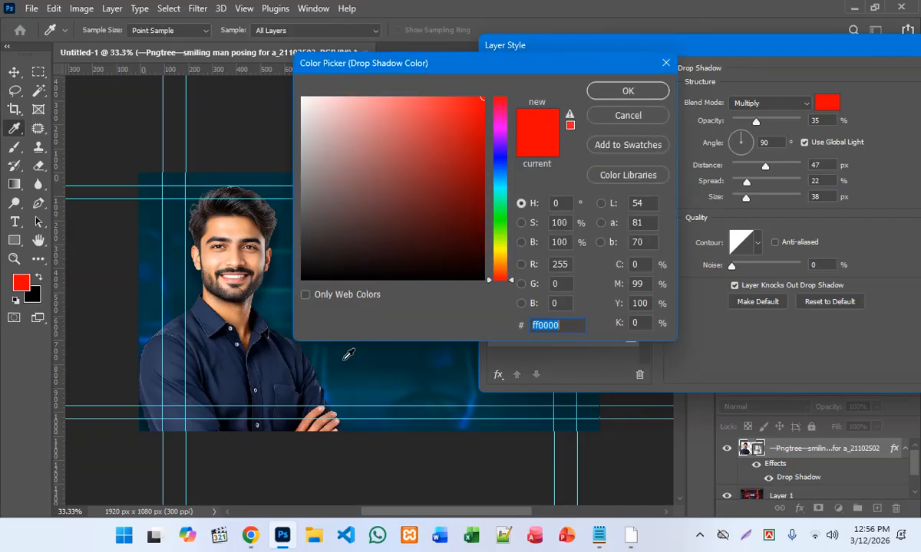
pyautogui.click(263, 345)
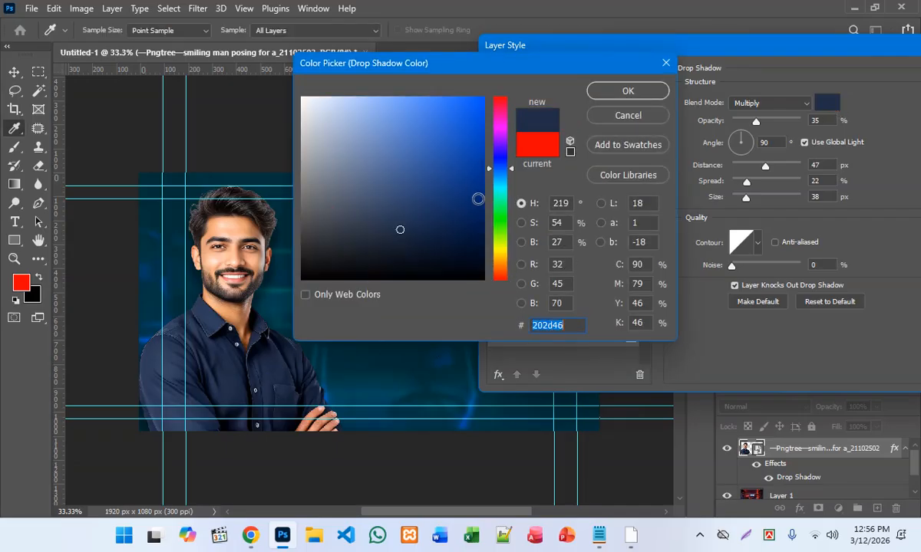
pyautogui.moveTo(452, 125); pyautogui.dragTo(488, 91)
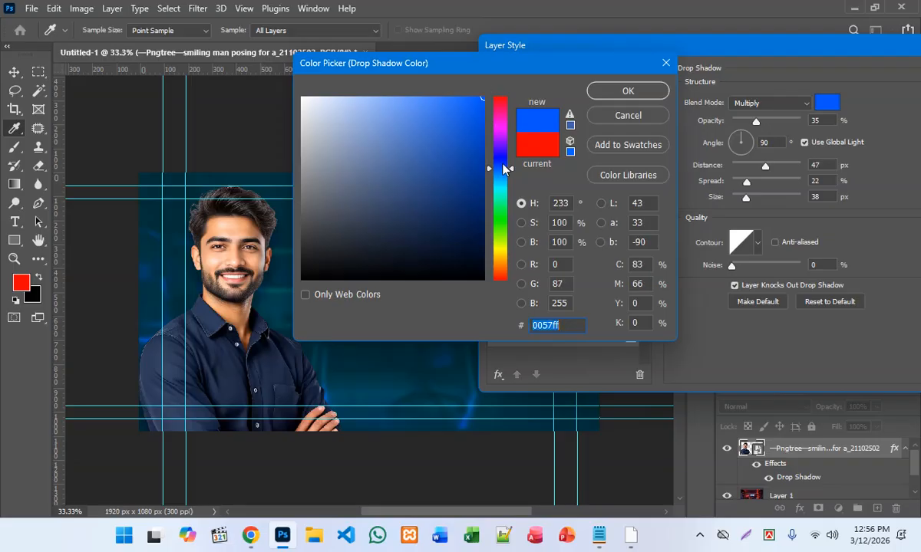
pyautogui.moveTo(502, 165); pyautogui.dragTo(505, 182)
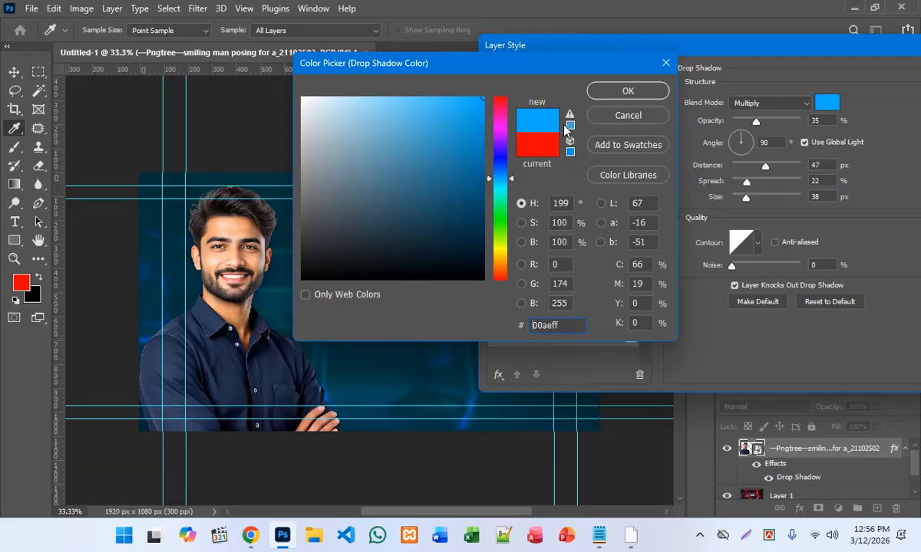
pyautogui.click(653, 95)
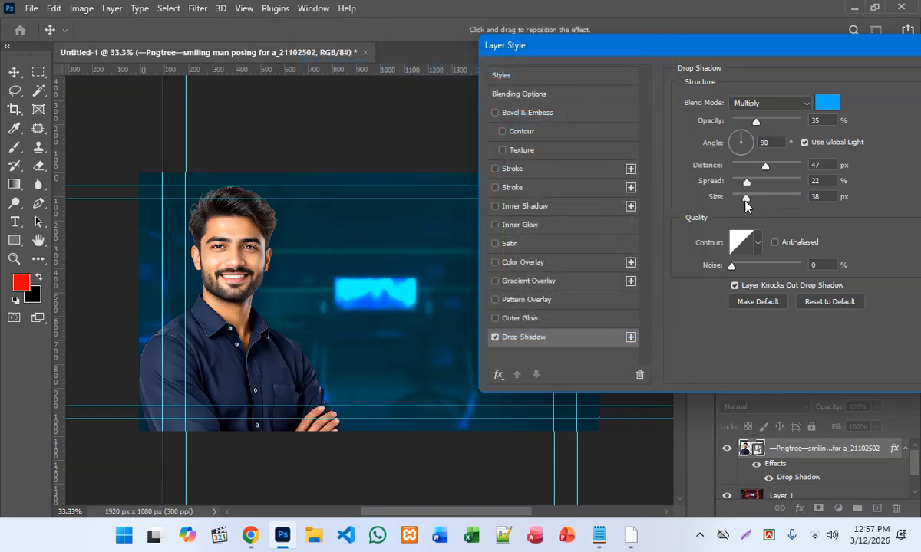
# Set the Drop Shadow to 100% opacity, 35° angle, 43 px distance, 16% spread and 16 px size.
pyautogui.moveTo(746, 200); pyautogui.dragTo(730, 203)
pyautogui.moveTo(754, 121); pyautogui.dragTo(802, 119)
pyautogui.moveTo(766, 165); pyautogui.dragTo(744, 186)
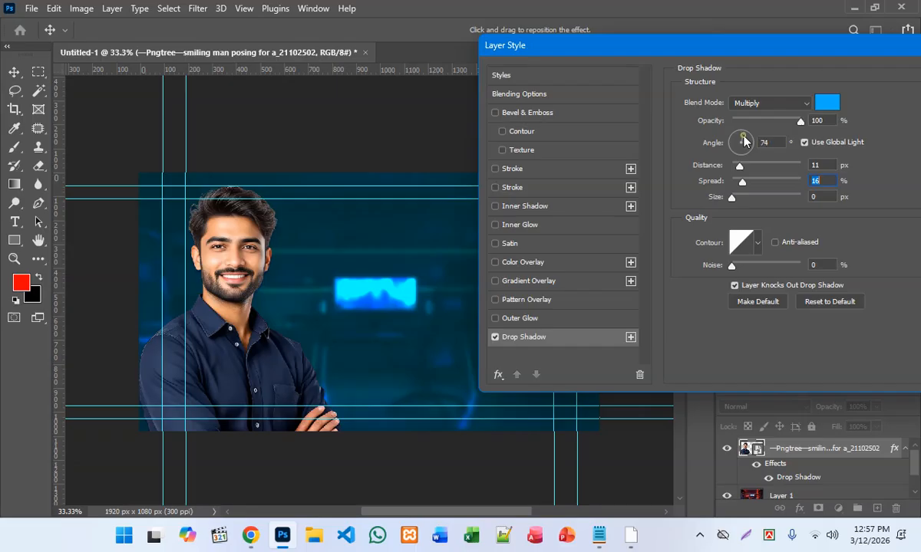
pyautogui.moveTo(743, 141); pyautogui.dragTo(750, 143)
pyautogui.moveTo(729, 199); pyautogui.dragTo(742, 201)
pyautogui.moveTo(741, 169); pyautogui.dragTo(764, 176)
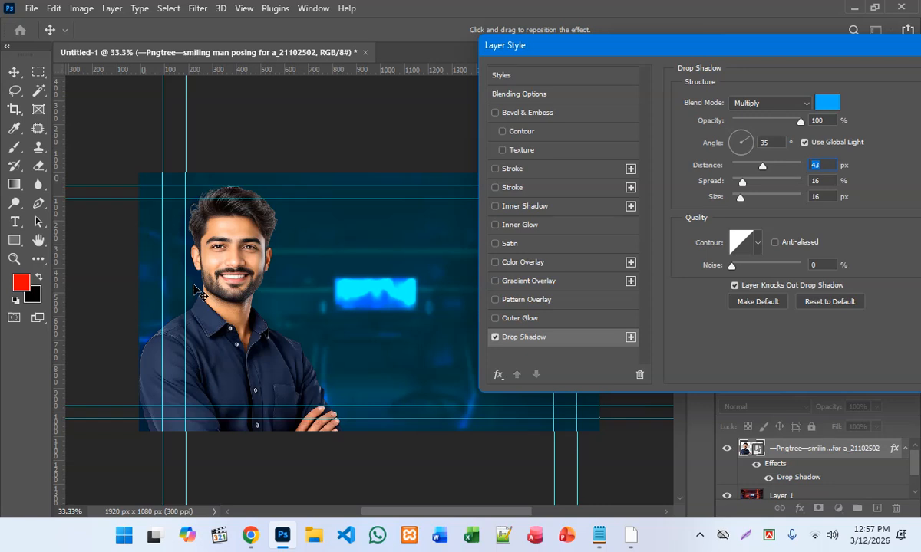
# Switch the Drop Shadow blend mode to Normal and set its angle to 67°.
pyautogui.click(776, 105)
pyautogui.click(769, 117)
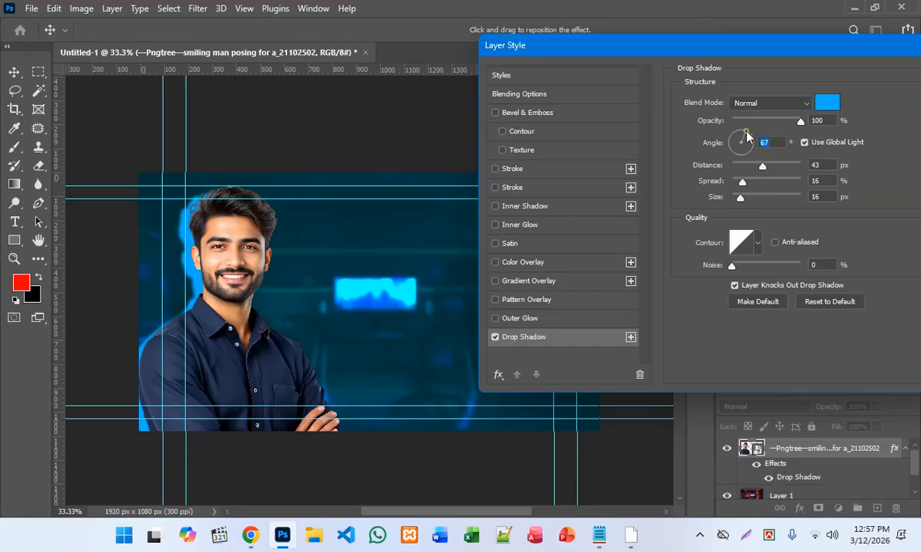
pyautogui.click(746, 134)
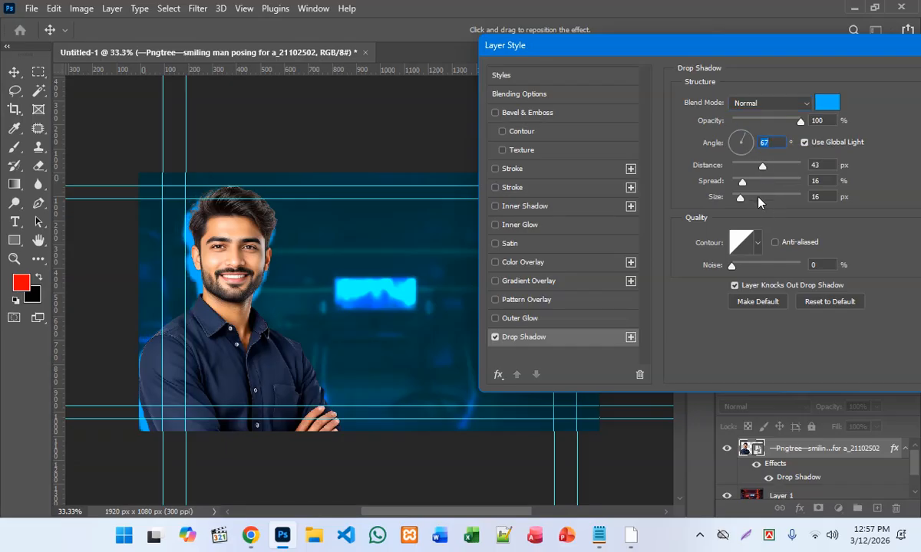
# Set the Drop Shadow spread to 23%, and try distances between 0 and 24 px with the size reduced to 0 px.
pyautogui.moveTo(759, 167); pyautogui.dragTo(735, 170)
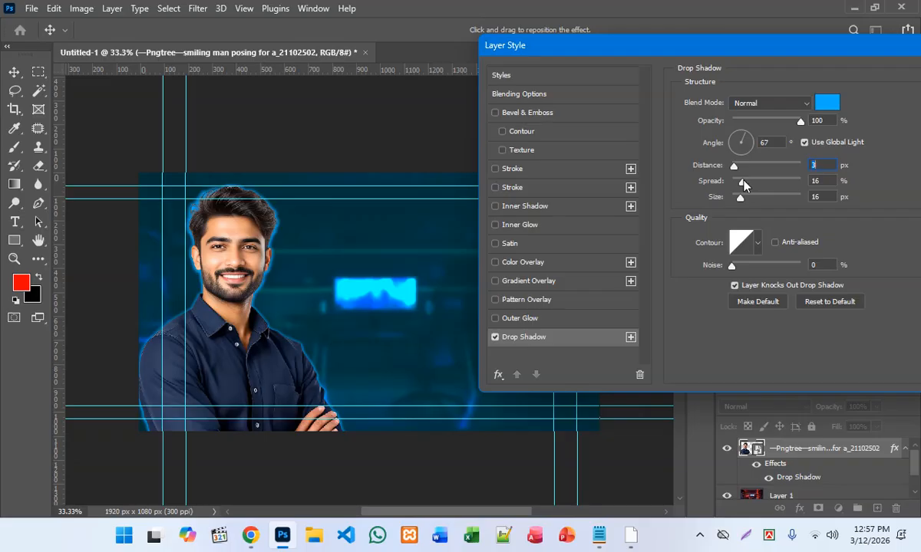
pyautogui.moveTo(746, 181); pyautogui.dragTo(730, 167)
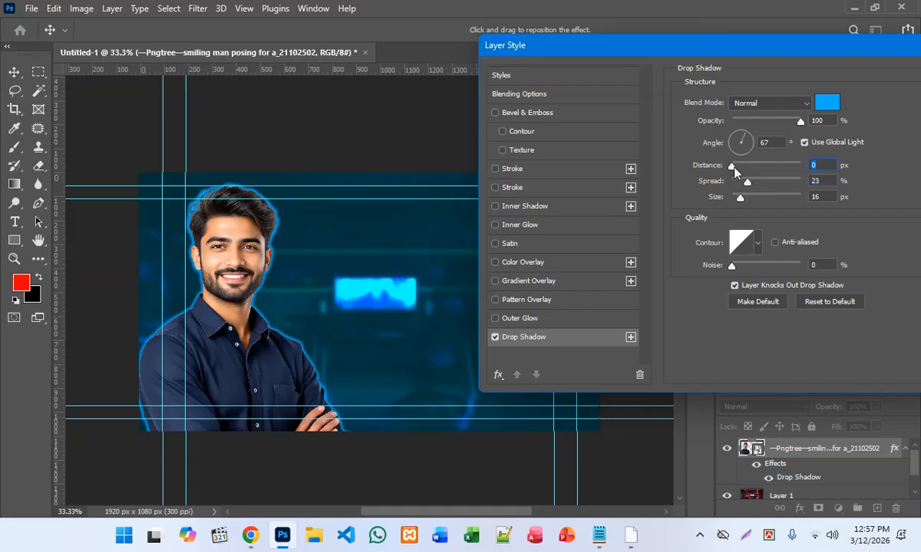
pyautogui.moveTo(734, 169); pyautogui.dragTo(750, 172)
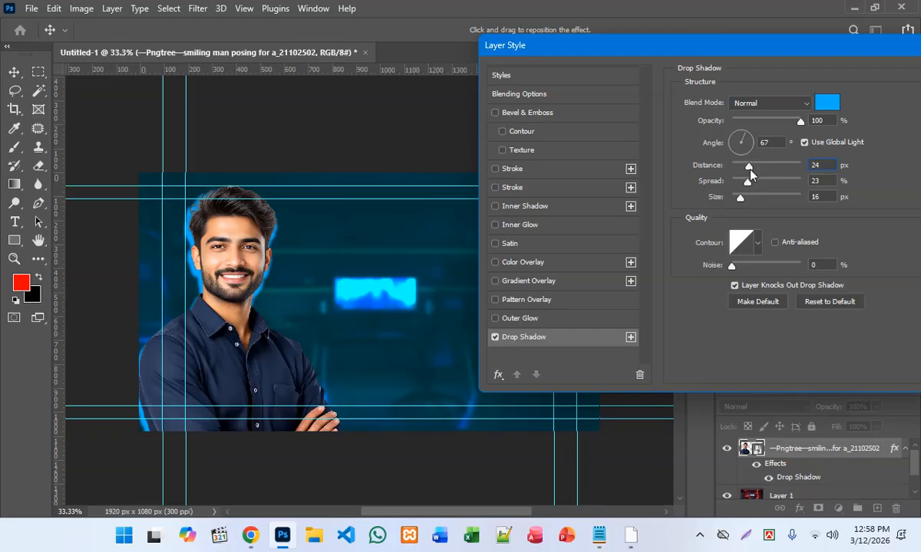
pyautogui.moveTo(750, 174); pyautogui.dragTo(739, 178)
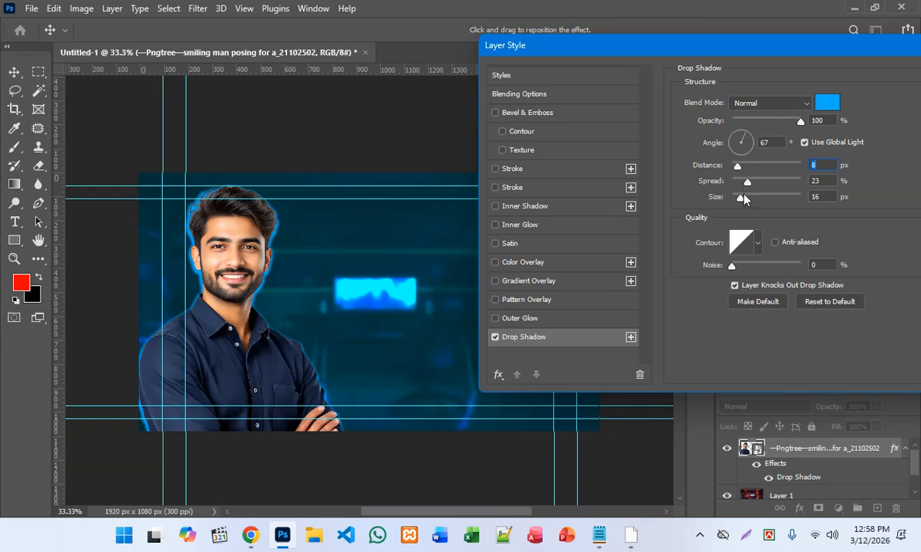
pyautogui.moveTo(744, 200); pyautogui.dragTo(737, 170)
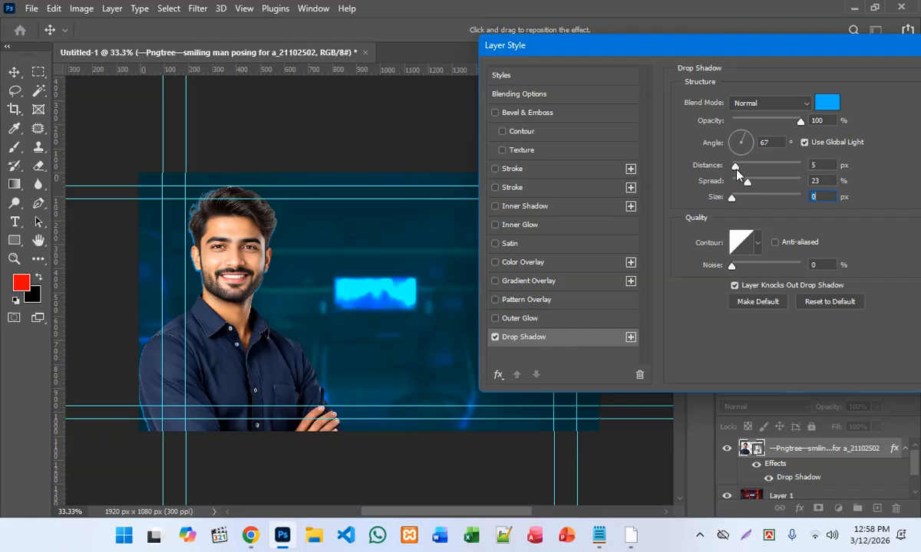
# Set the Drop Shadow distance to 11 px and size to 5 px, and apply the layer style.
pyautogui.moveTo(737, 170); pyautogui.dragTo(742, 170)
pyautogui.click(741, 171)
pyautogui.moveTo(733, 199); pyautogui.dragTo(737, 200)
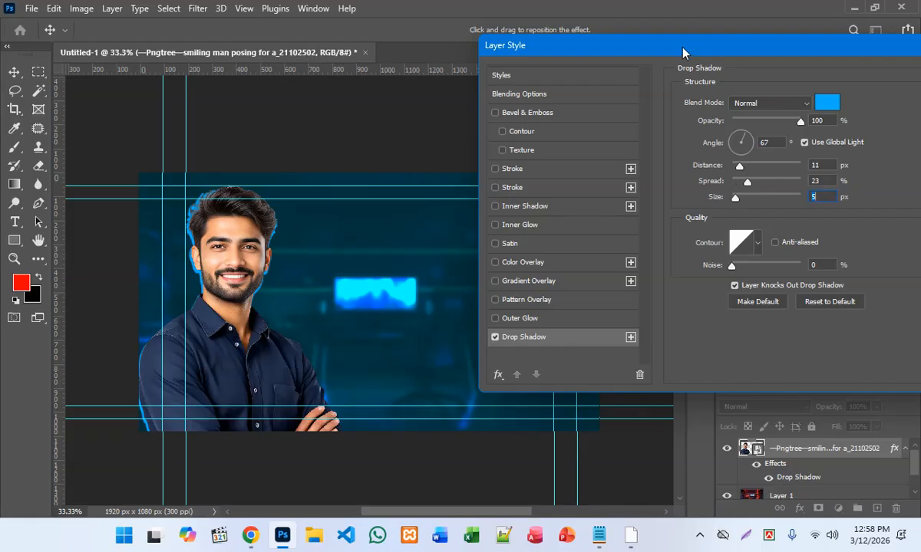
pyautogui.moveTo(684, 54); pyautogui.dragTo(669, 49)
pyautogui.click(821, 95)
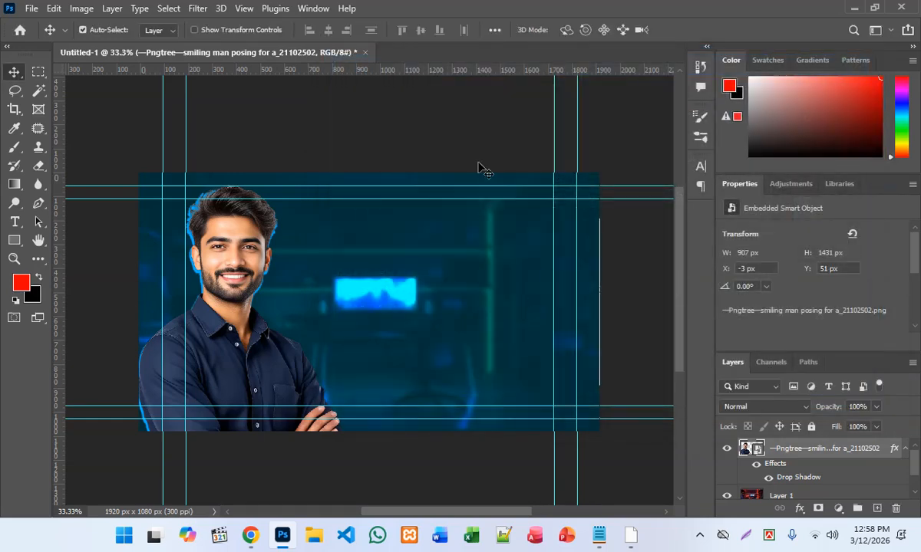
pyautogui.scroll(-3, 474, 161)
pyautogui.click(386, 102)
pyautogui.scroll(3, 294, 138)
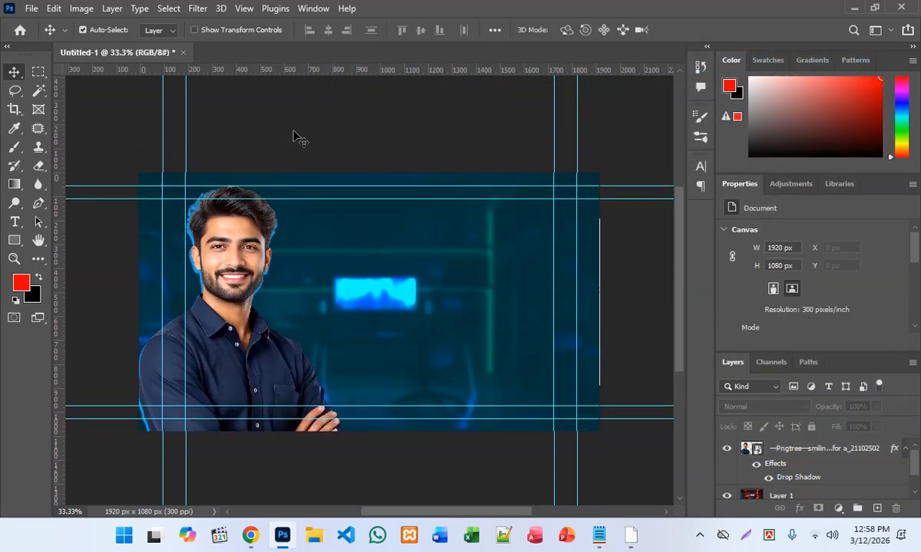
# Create a new empty layer and place it directly below the man's photo layer.
pyautogui.click(803, 458)
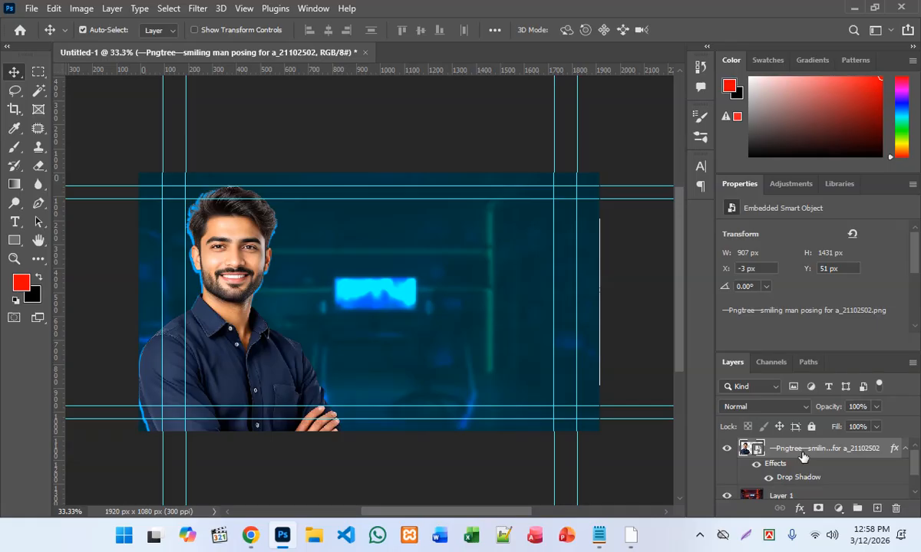
pyautogui.click(877, 508)
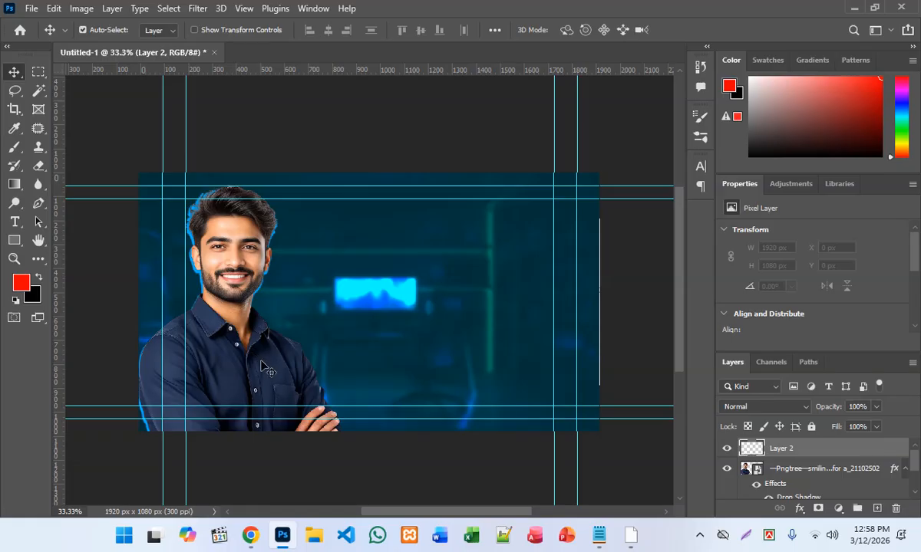
pyautogui.scroll(-1, 853, 466)
pyautogui.scroll(1, 850, 466)
pyautogui.click(782, 471)
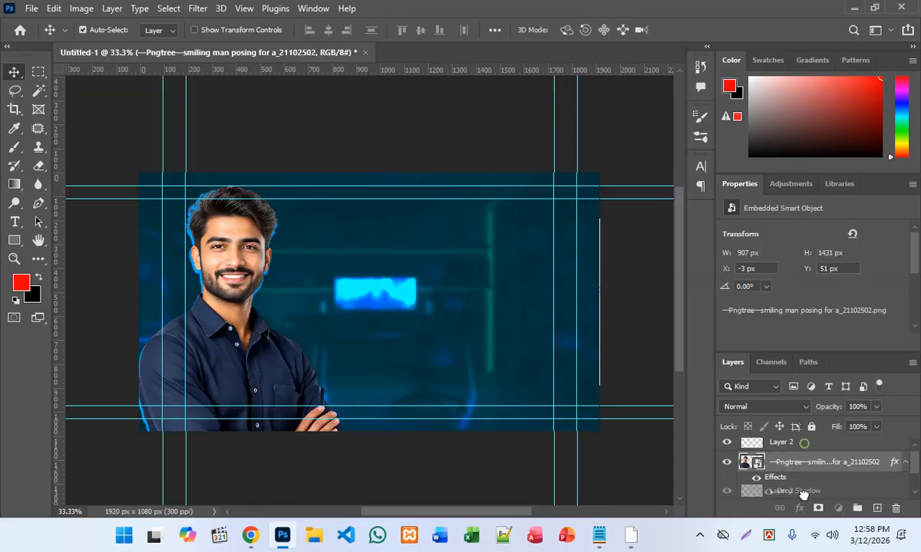
pyautogui.scroll(-3, 804, 453)
pyautogui.moveTo(803, 460); pyautogui.dragTo(803, 462)
pyautogui.scroll(2, 803, 464)
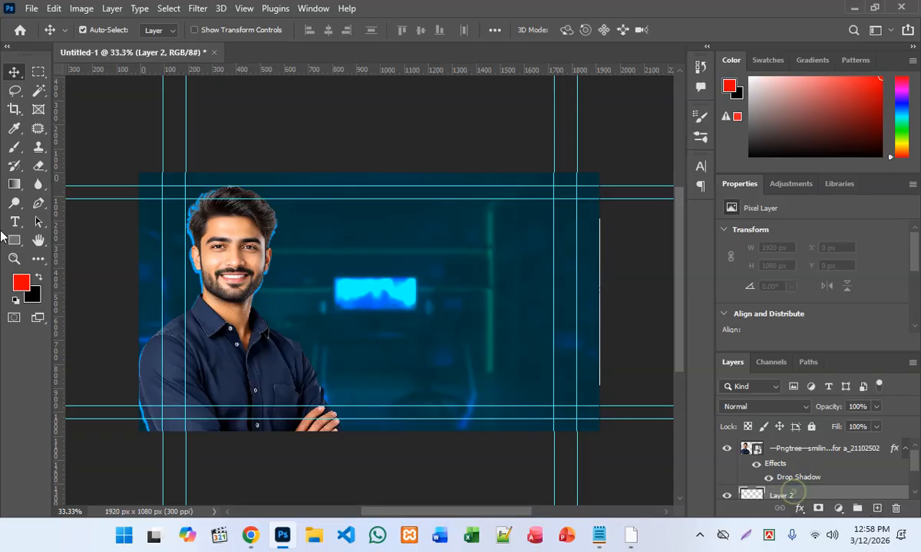
# Choose the Brush tool and set the foreground colour to light cyan-blue #00deff.
pyautogui.click(15, 146)
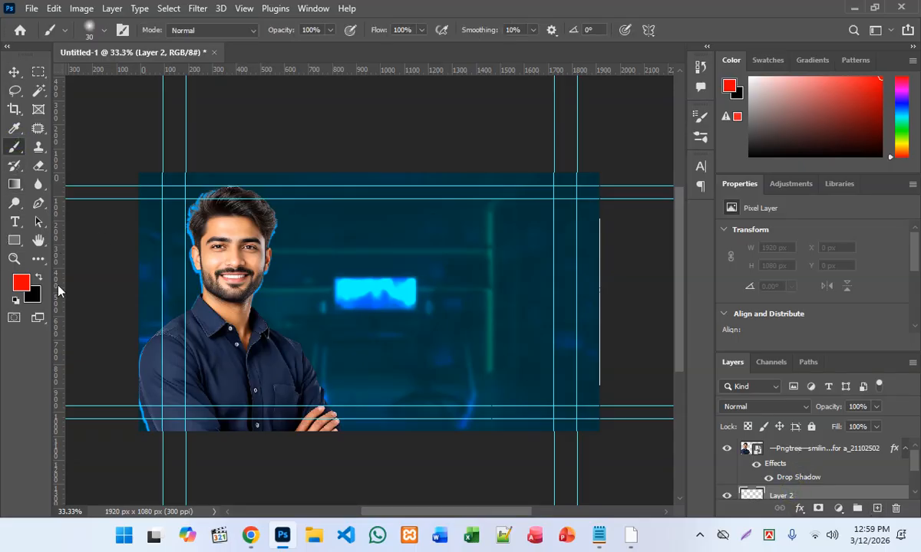
pyautogui.click(21, 284)
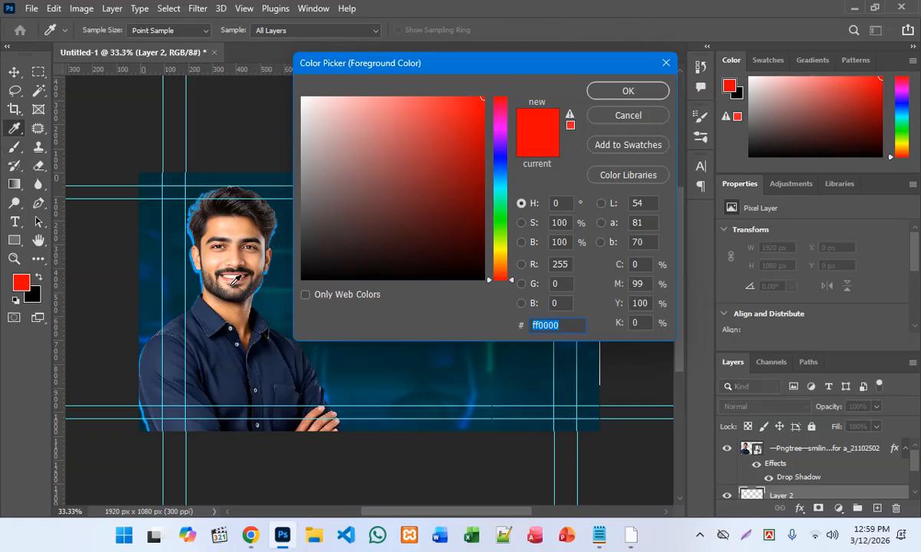
pyautogui.click(191, 230)
pyautogui.moveTo(482, 103); pyautogui.dragTo(485, 96)
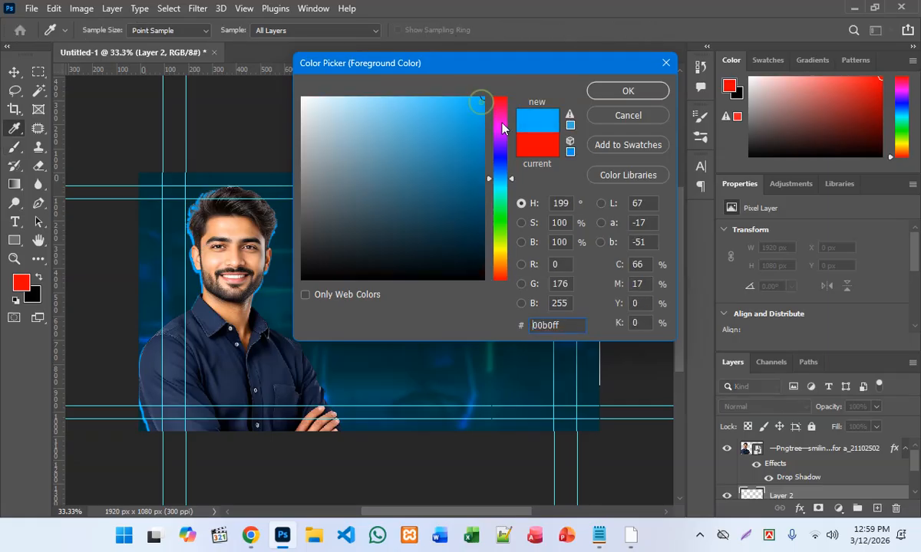
pyautogui.click(499, 185)
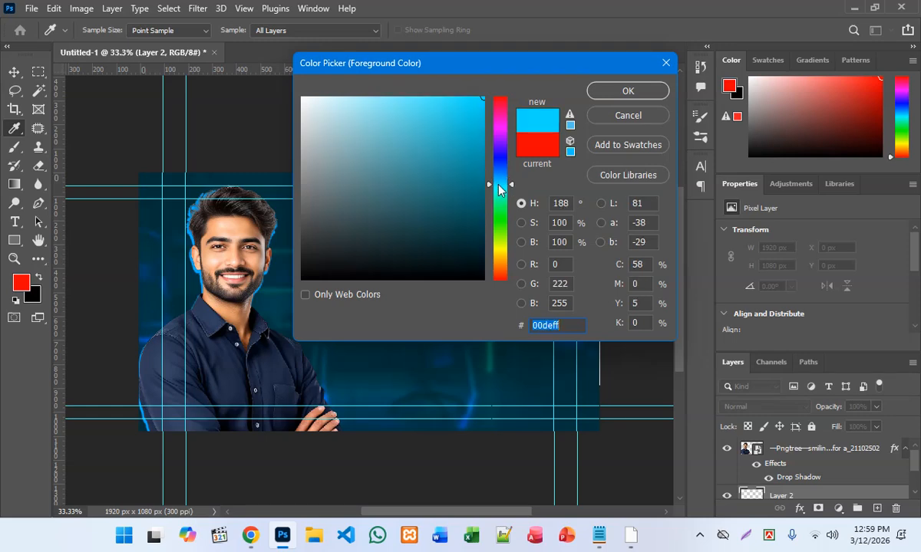
pyautogui.click(627, 89)
# Enlarge the brush to 1000 px with 0% hardness.
pyautogui.press('b')
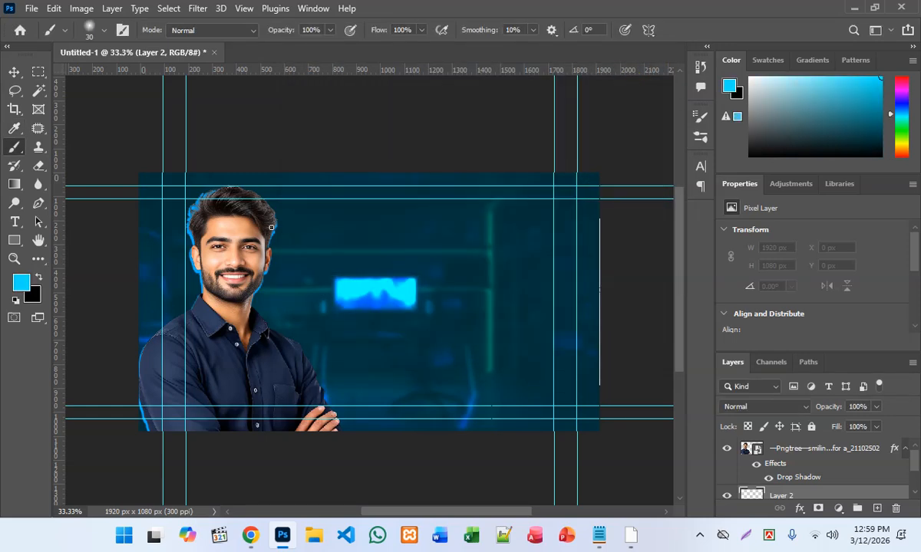
pyautogui.press(']')
pyautogui.press(']')
pyautogui.press(']')
pyautogui.press(']')
pyautogui.press(']')
pyautogui.press(']')
pyautogui.press(']')
pyautogui.press(']')
pyautogui.press(']')
pyautogui.press(']')
pyautogui.press(']')
pyautogui.press(']')
pyautogui.press(']')
pyautogui.press(']')
pyautogui.press(']')
pyautogui.press(']')
pyautogui.press(']')
pyautogui.press(']')
pyautogui.press(']')
pyautogui.press(']')
pyautogui.press('[')
pyautogui.press('[')
pyautogui.press('[')
pyautogui.click(93, 31)
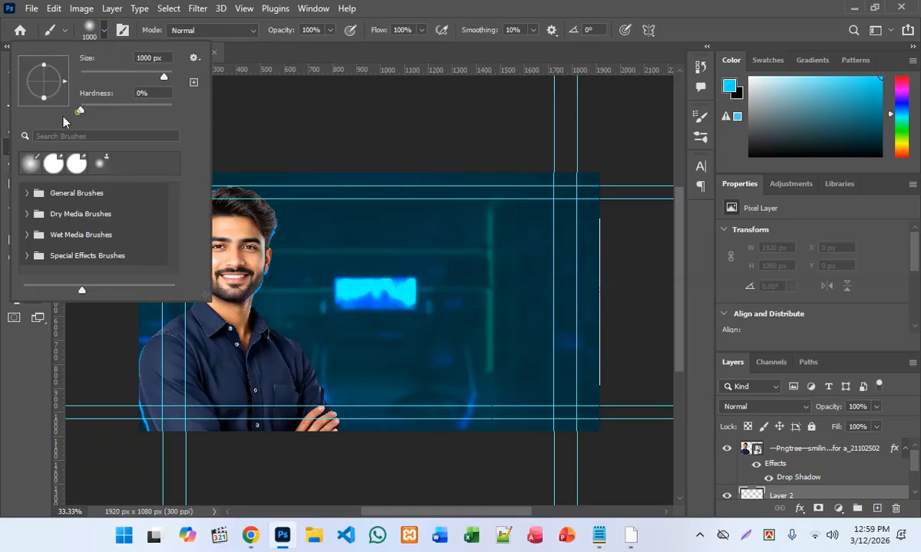
pyautogui.click(341, 44)
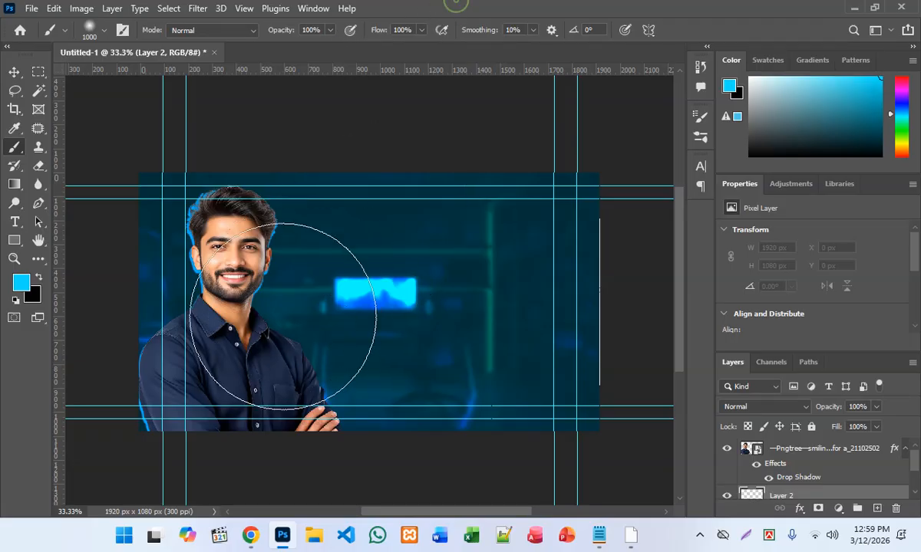
# Paint a soft cyan glow behind the man on Layer 2 with an 800 px brush, replacing the larger first dab.
pyautogui.click(230, 325)
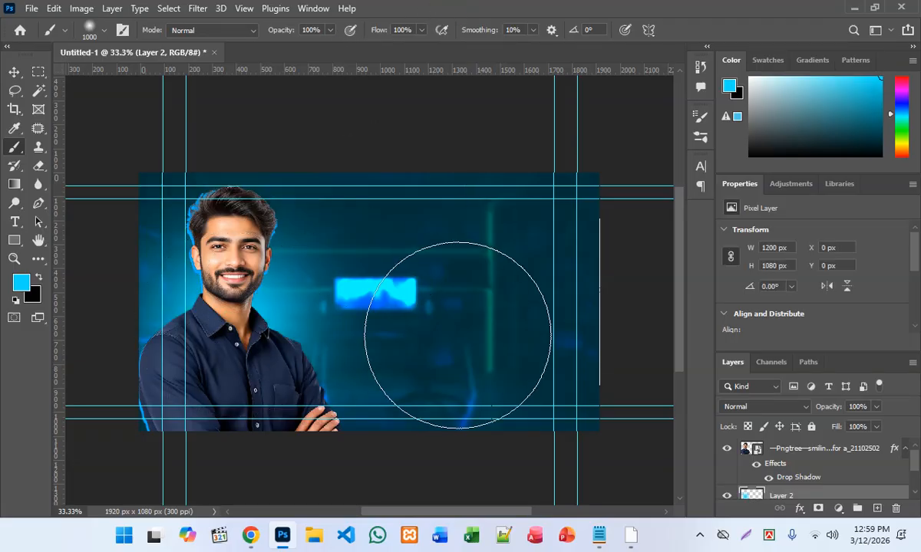
pyautogui.hotkey('ctrl', 'z')
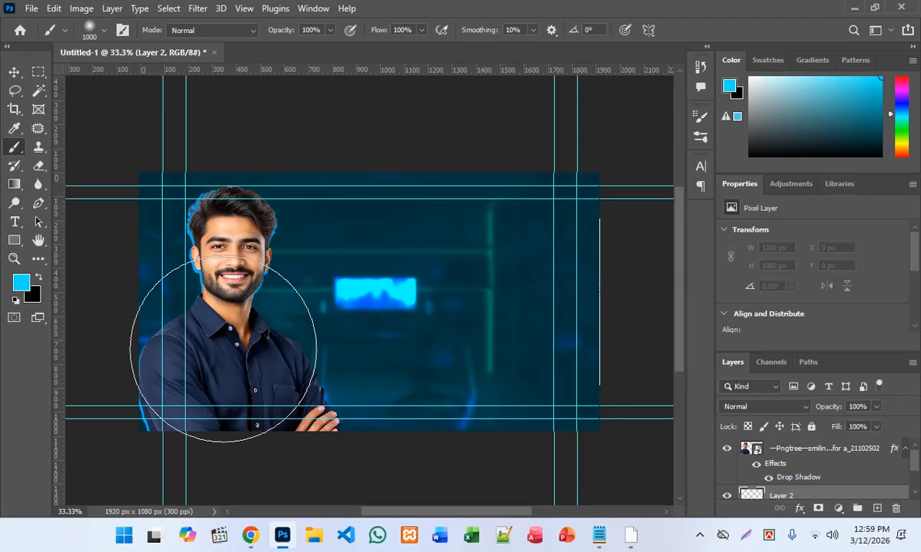
pyautogui.press('[')
pyautogui.press('[')
pyautogui.click(223, 347)
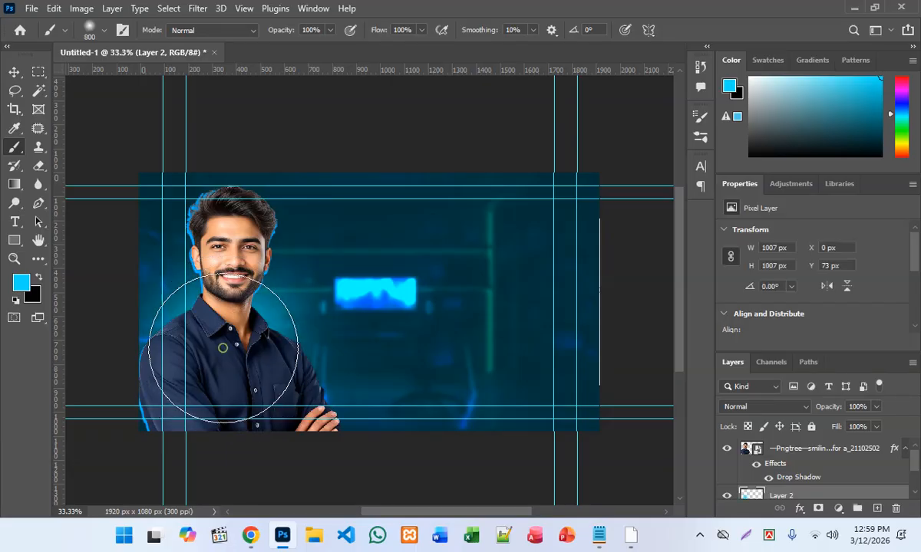
pyautogui.click(223, 348)
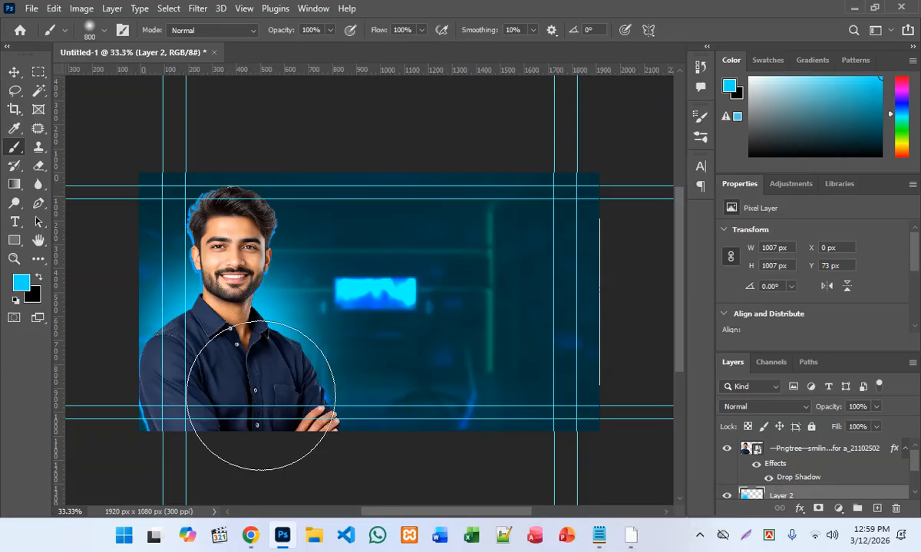
# Examine the cyan glow around the man up close and within the whole composition.
pyautogui.scroll(3, 261, 395)
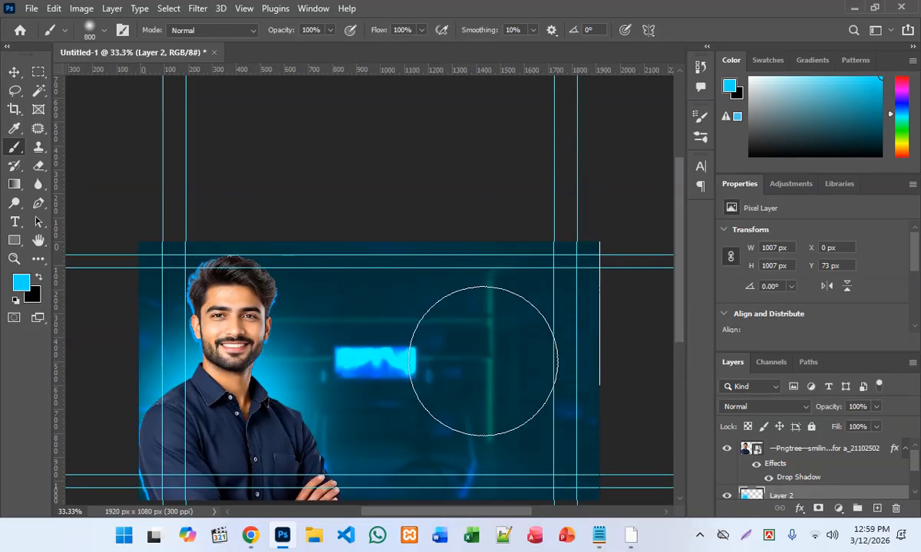
pyautogui.scroll(2, 227, 279)
pyautogui.scroll(-1, 228, 279)
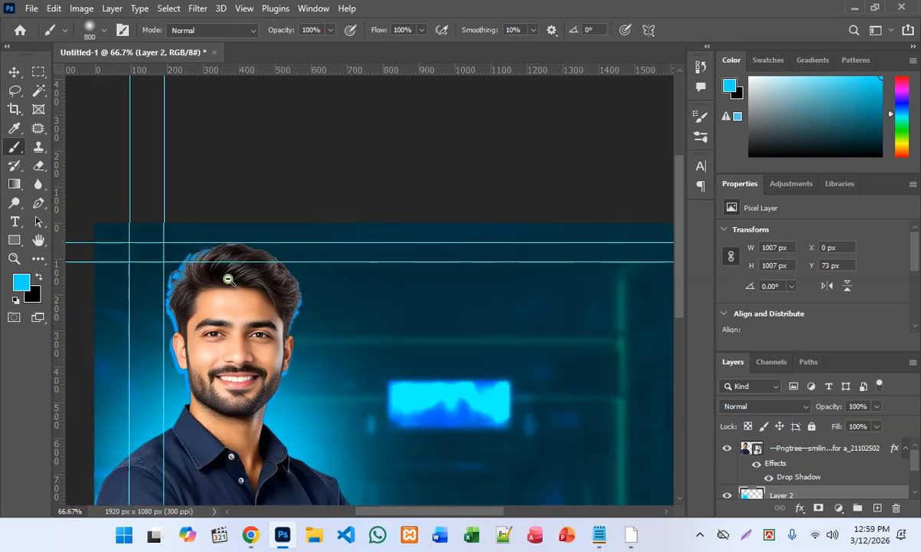
pyautogui.scroll(-3, 228, 278)
pyautogui.moveTo(303, 354); pyautogui.dragTo(283, 325)
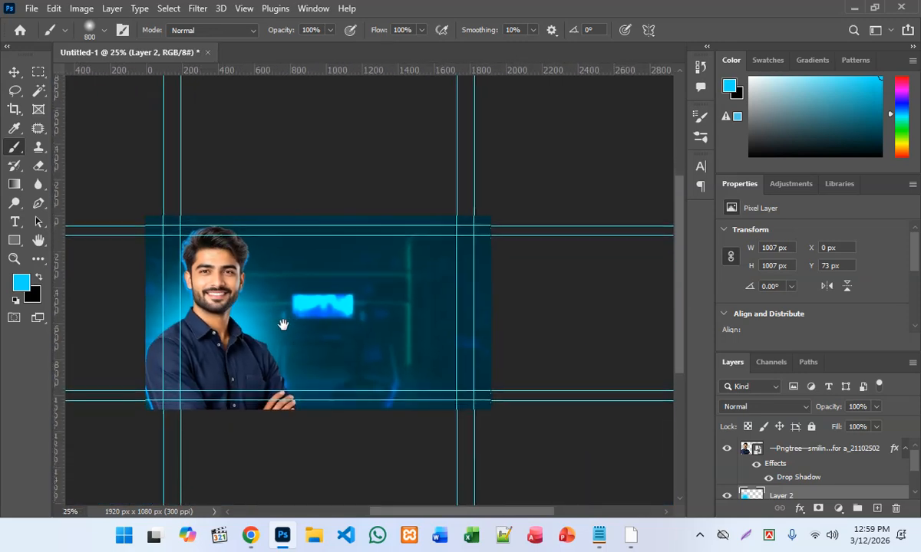
pyautogui.scroll(1, 332, 323)
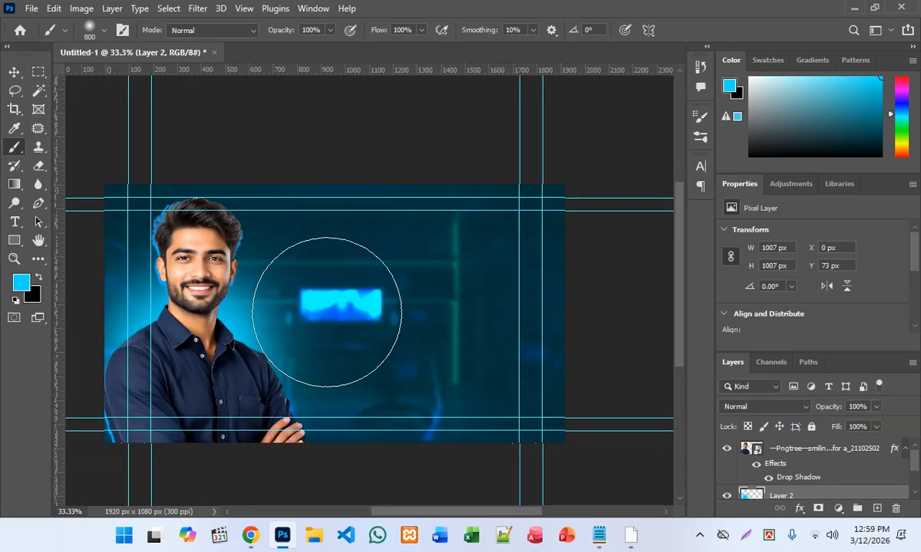
pyautogui.click(14, 71)
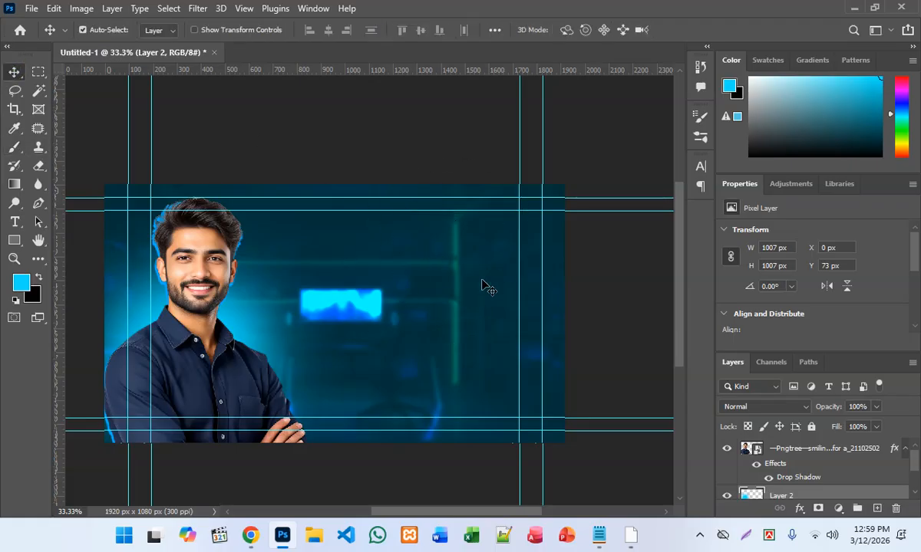
pyautogui.scroll(-1, 376, 300)
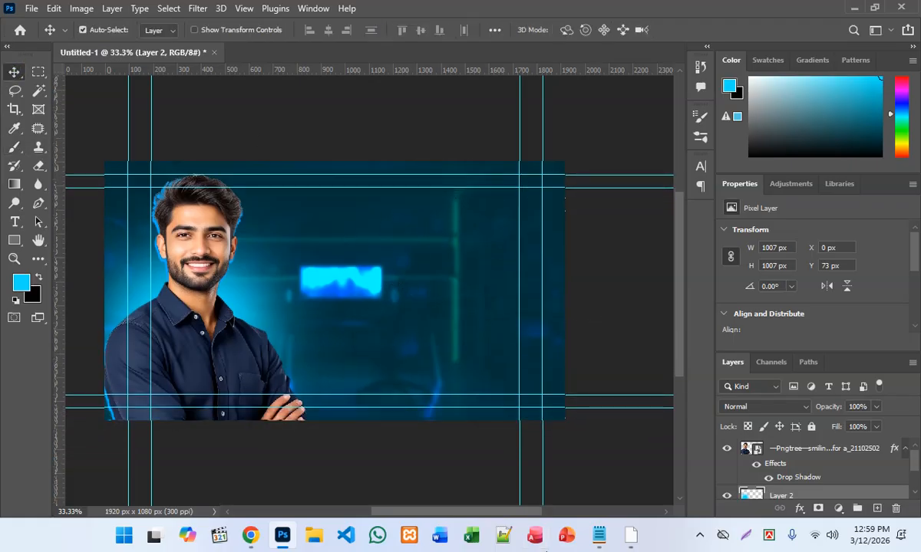
# Start a horizontal text layer over the dark background beside the man.
pyautogui.click(14, 222)
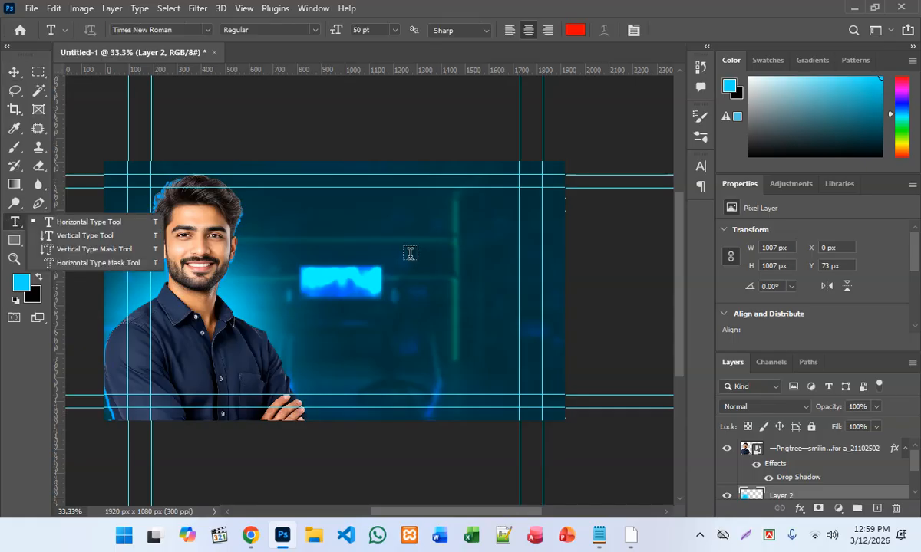
pyautogui.click(84, 221)
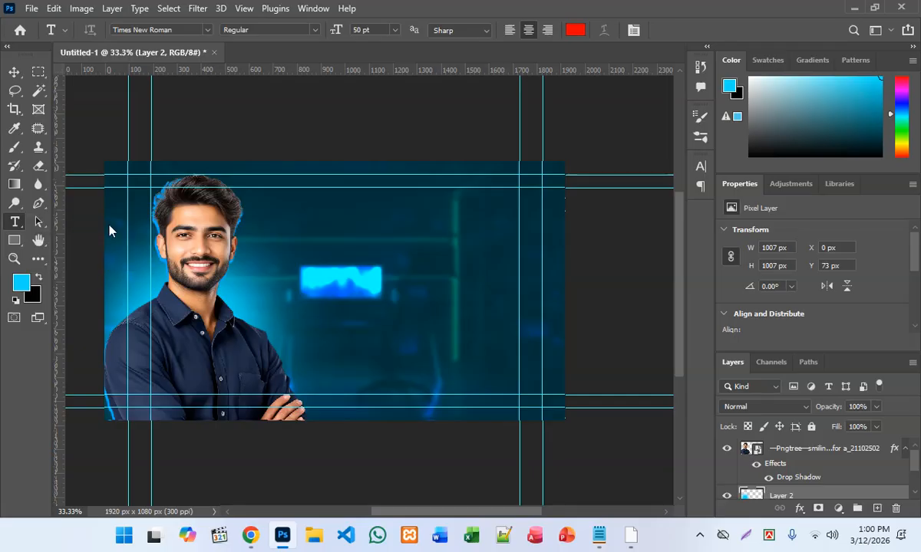
pyautogui.click(367, 255)
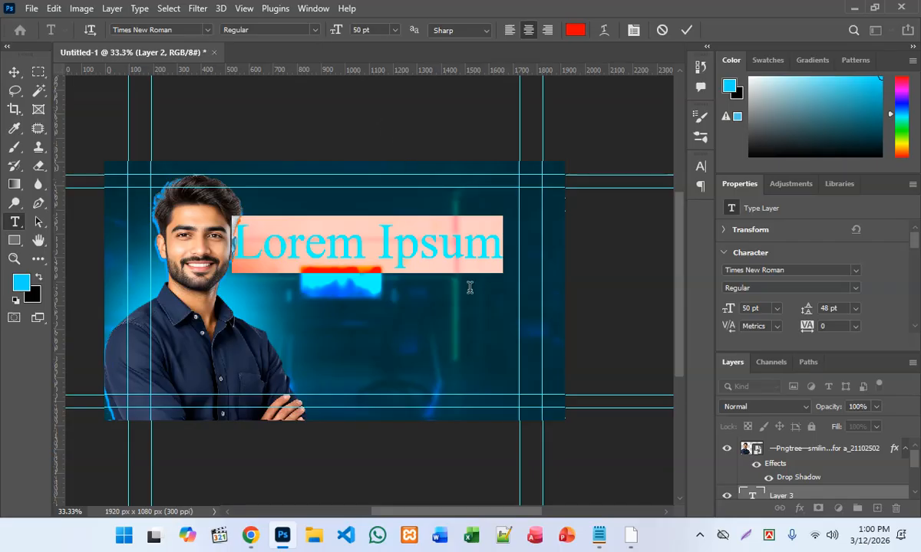
pyautogui.rightClick(771, 539)
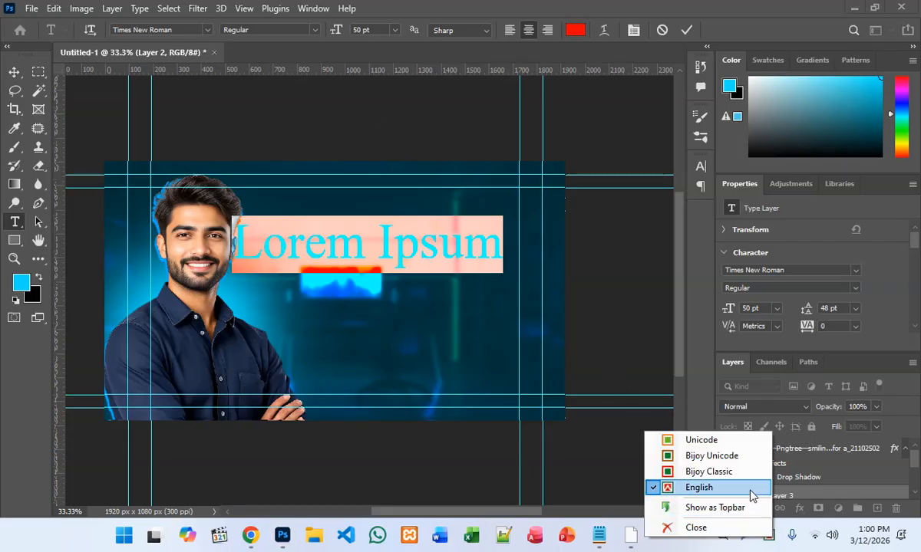
pyautogui.click(695, 441)
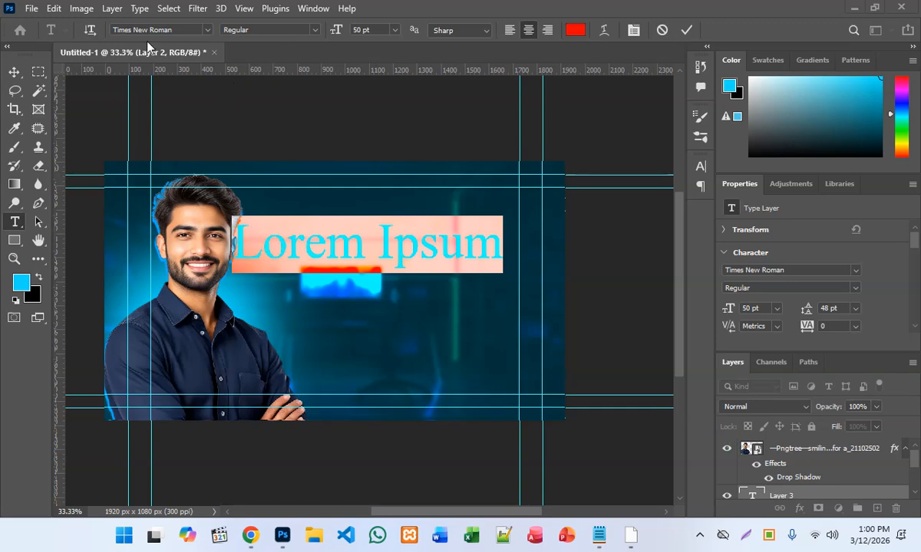
pyautogui.rightClick(769, 537)
pyautogui.click(691, 487)
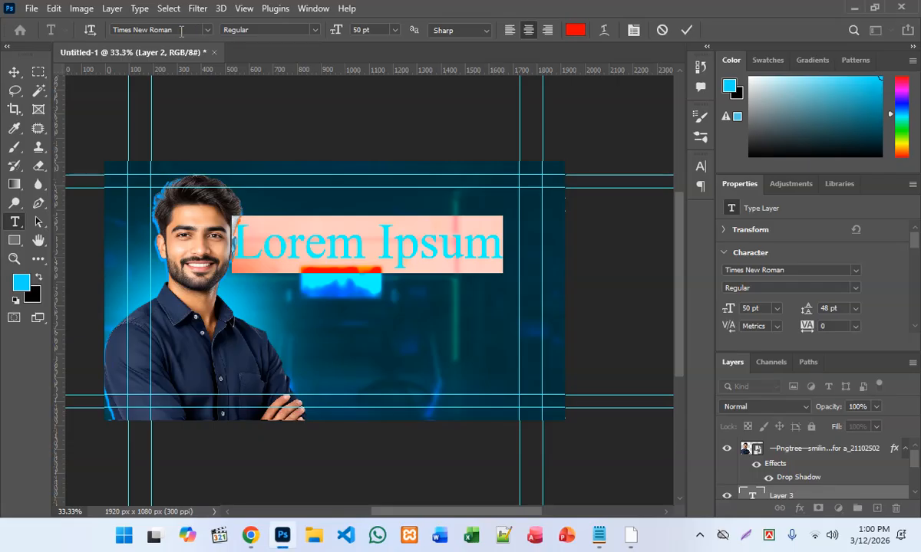
# Set the placeholder text's font to Hind Siliguri SemiBold.
pyautogui.click(154, 34)
pyautogui.moveTo(177, 31); pyautogui.dragTo(98, 46)
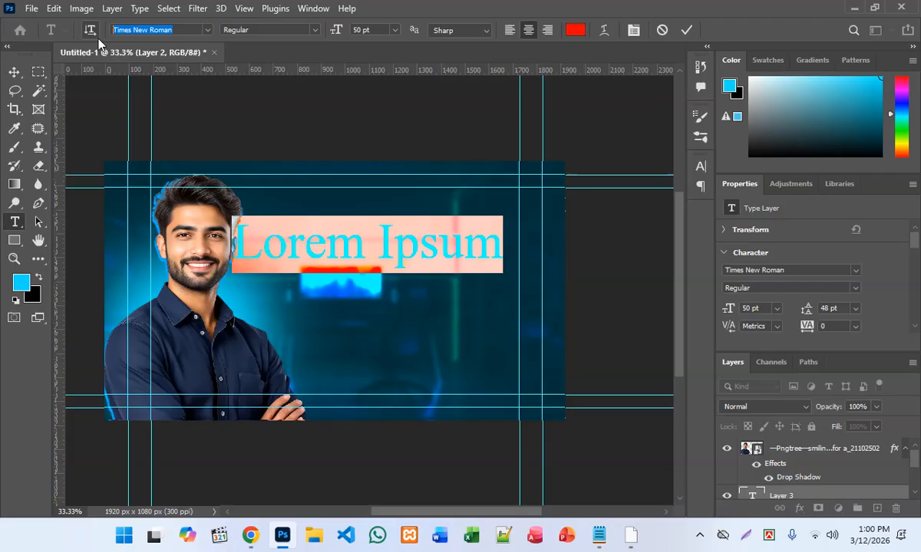
pyautogui.write('H')
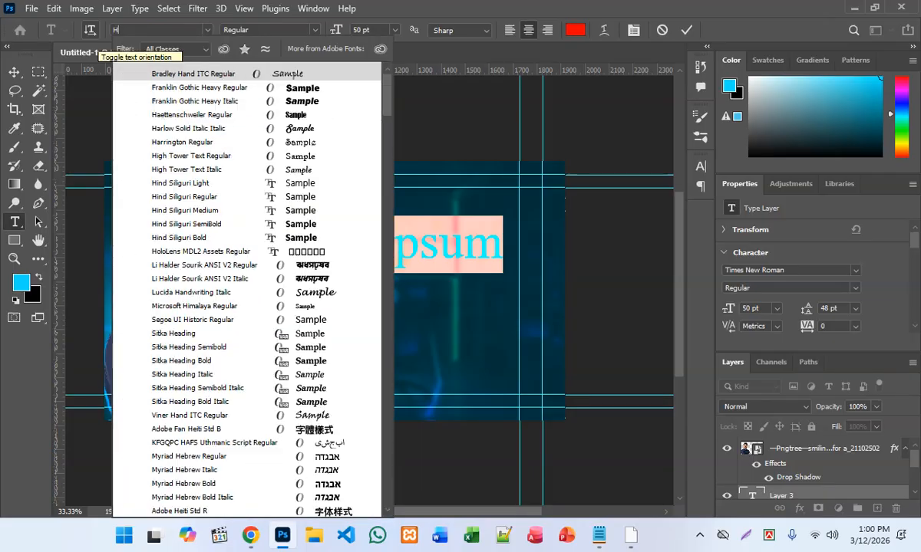
pyautogui.write('ind Siliguri')
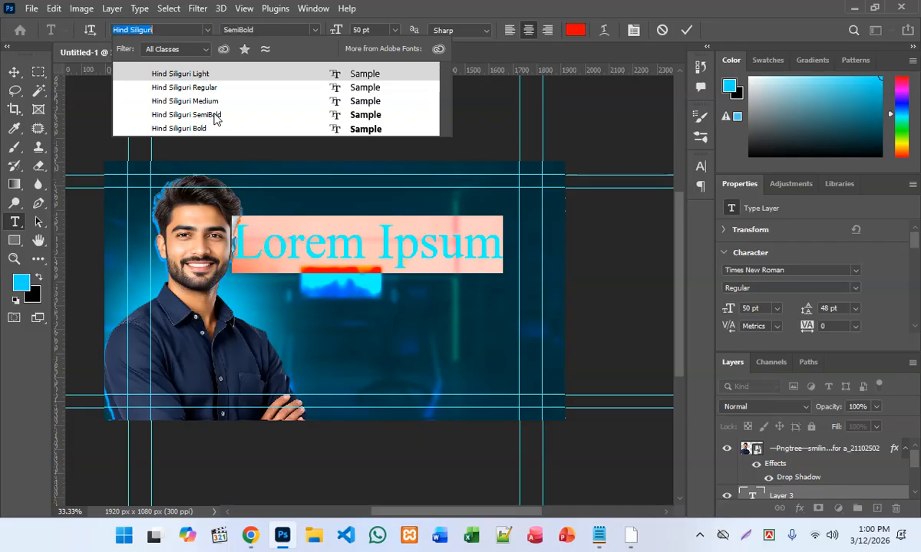
pyautogui.click(215, 115)
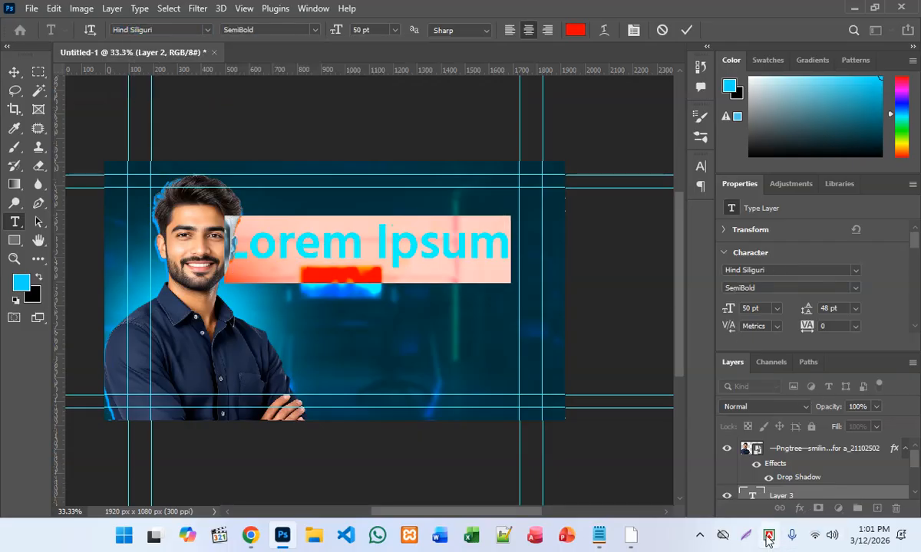
# Switch the Bangla keyboard tool's input mode to Unicode.
pyautogui.click(767, 538)
pyautogui.click(743, 439)
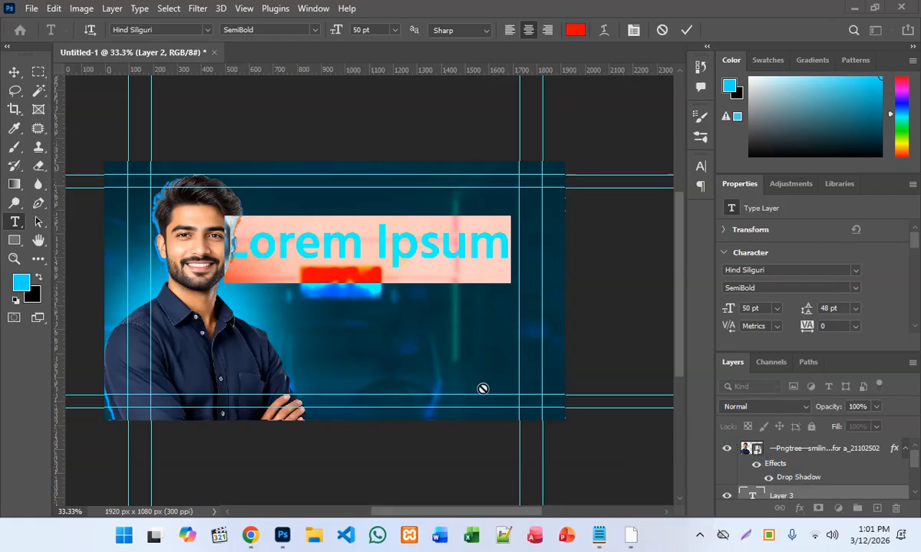
pyautogui.click(566, 3)
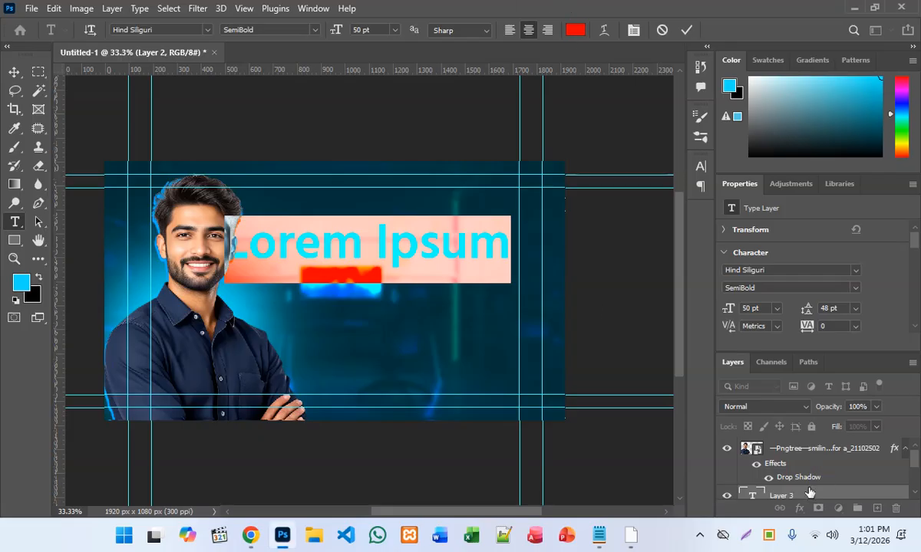
# Commit the placeholder text and move its layer above the man's photo layer.
pyautogui.scroll(-2, 811, 493)
pyautogui.scroll(2, 810, 488)
pyautogui.moveTo(813, 492); pyautogui.dragTo(813, 398)
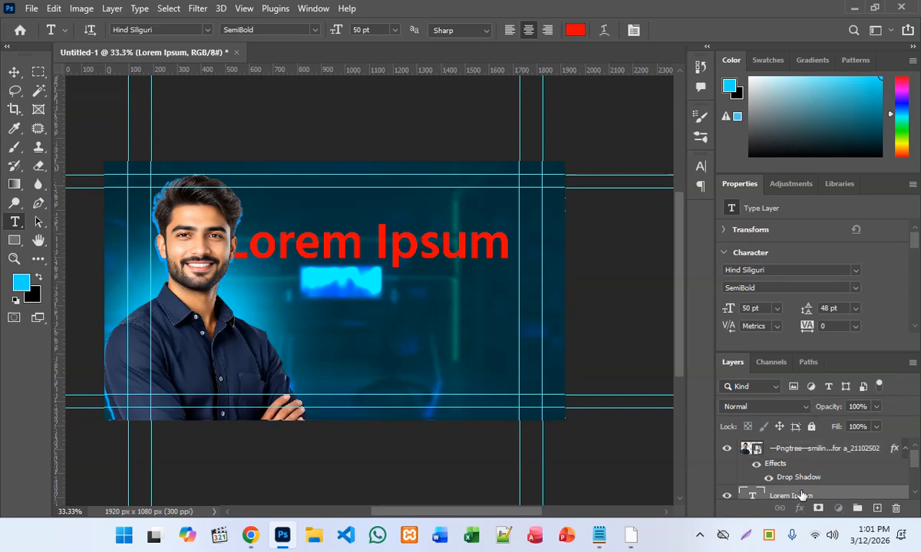
pyautogui.moveTo(802, 496); pyautogui.dragTo(805, 446)
# Replace the placeholder text with "আসলেই কি?" and shift it slightly away from the man's head.
pyautogui.click(317, 245)
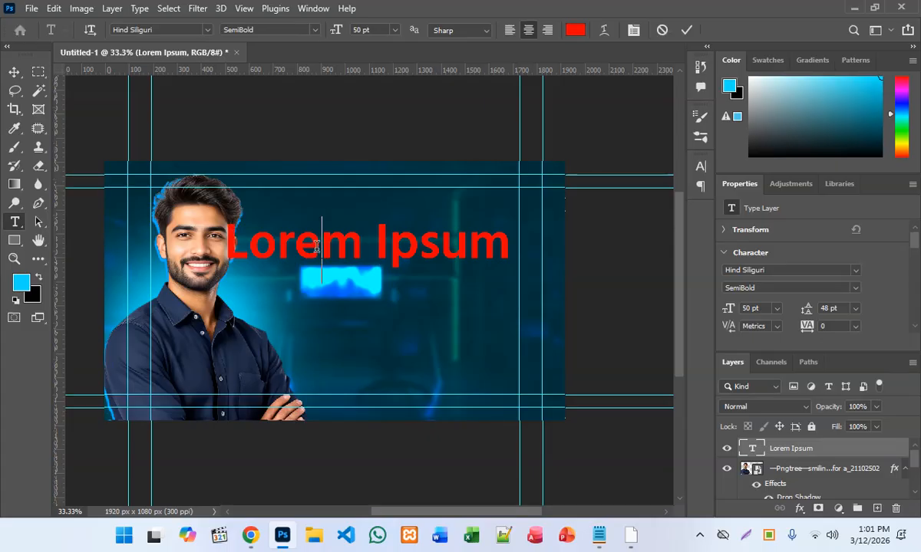
pyautogui.tripleClick(317, 246)
pyautogui.press('BackSpace')
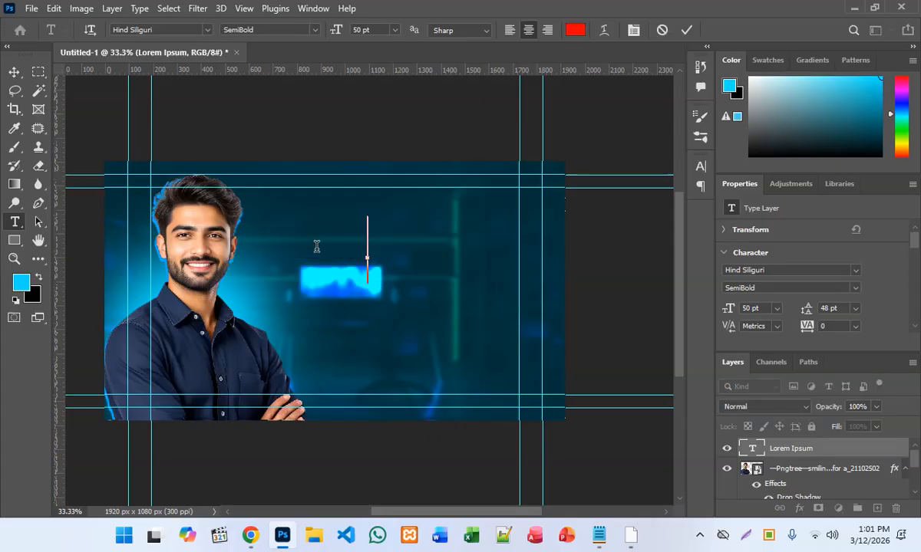
pyautogui.write('আস')
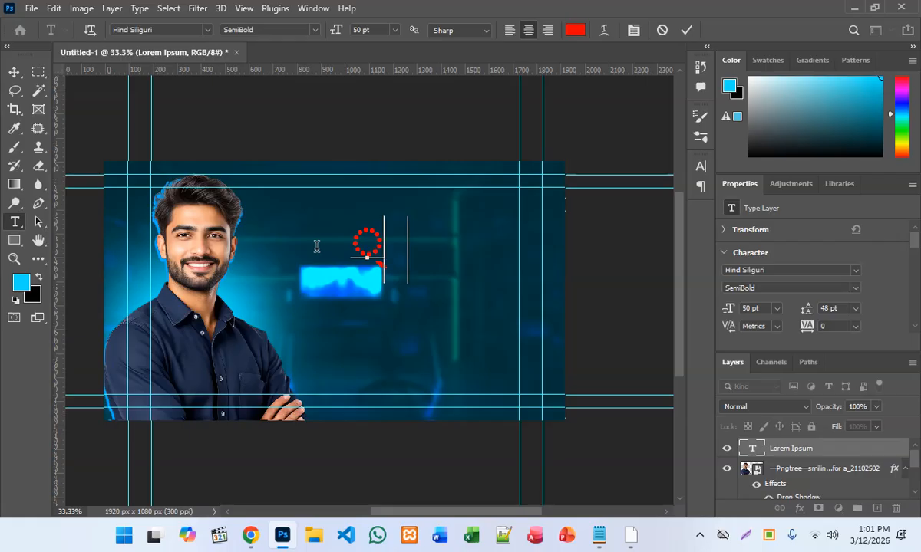
pyautogui.write('লেই')
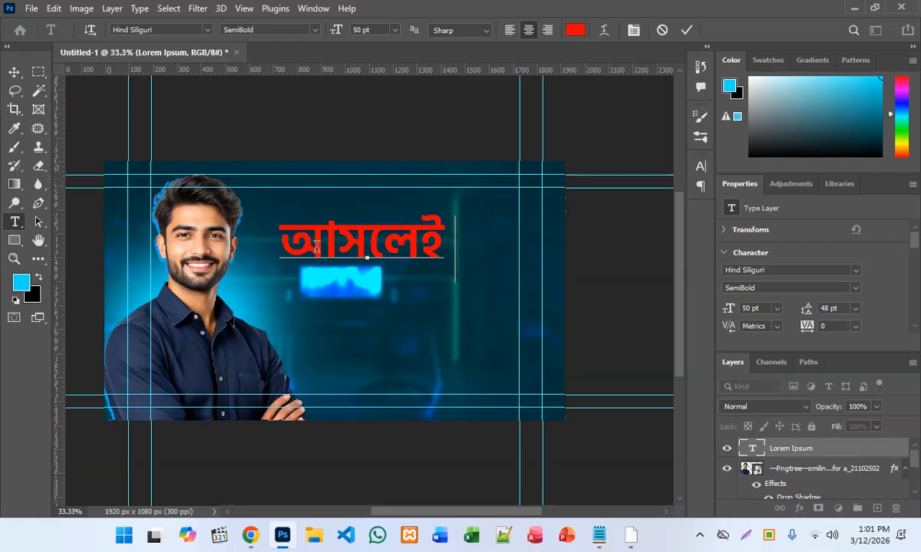
pyautogui.write(' কি?')
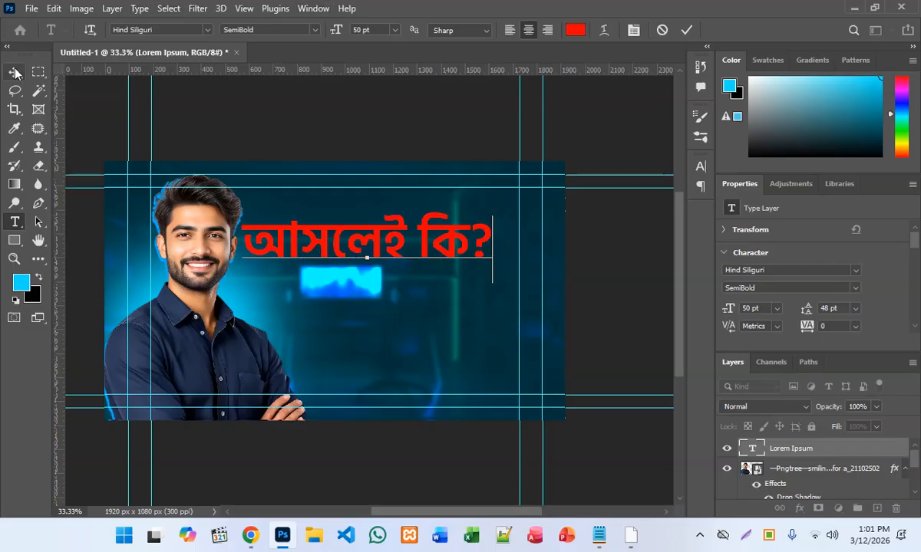
pyautogui.hotkey('ctrl', 'Return')
pyautogui.press('v')
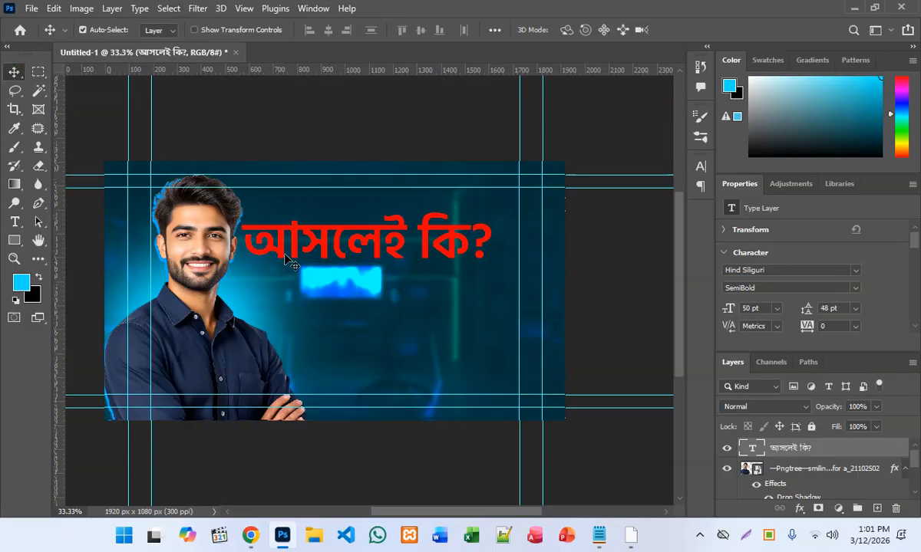
pyautogui.moveTo(281, 262); pyautogui.dragTo(299, 254)
# Duplicate the "আসলেই কি?" text directly below itself and change the copy's wording to "ফ্রিল্যান্সিং".
pyautogui.moveTo(356, 244); pyautogui.dragTo(366, 301)
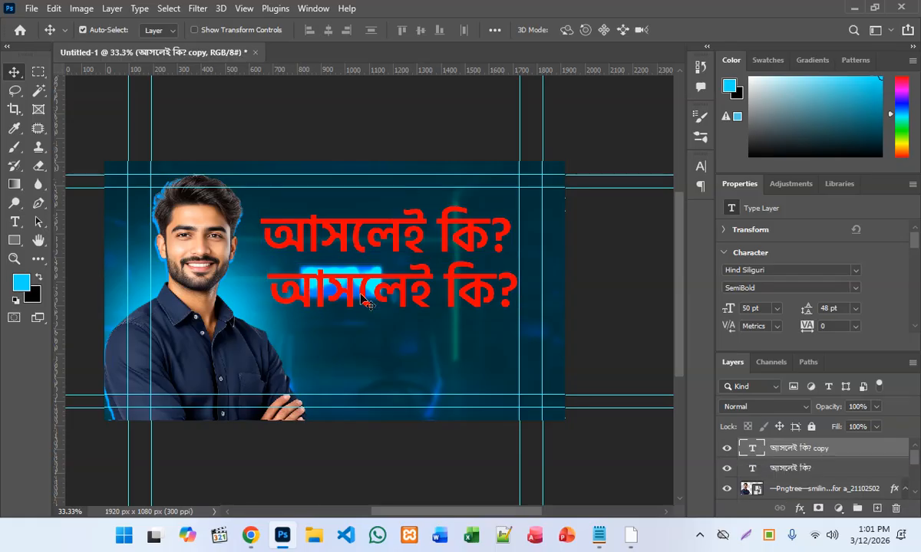
pyautogui.doubleClick(363, 296)
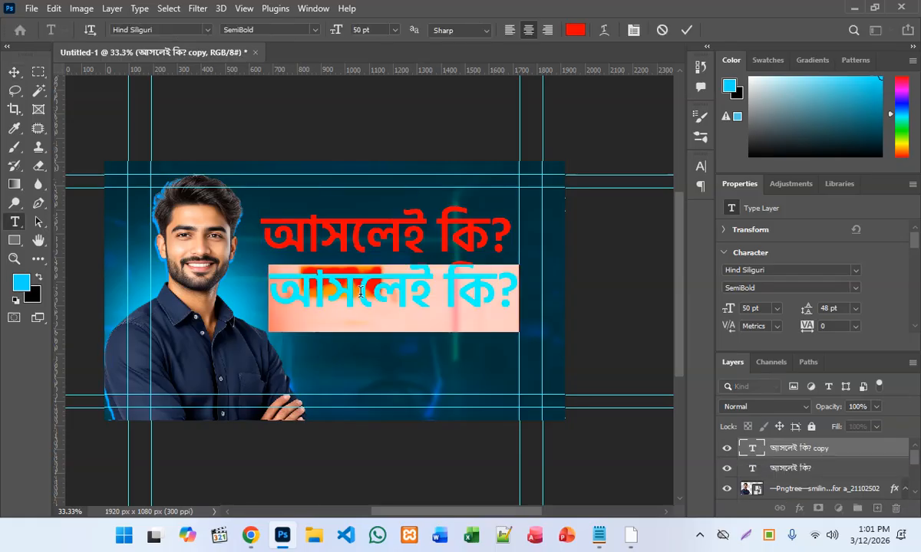
pyautogui.write('ফ্রিল')
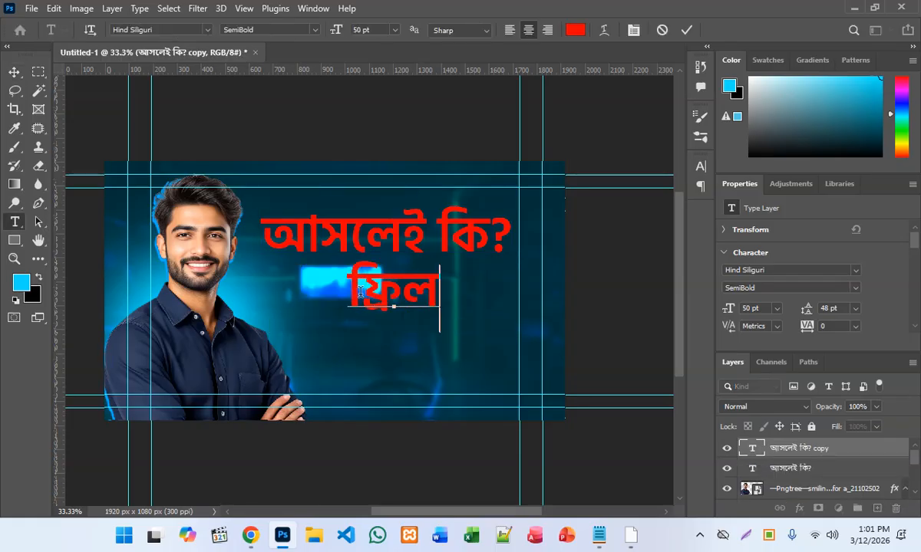
pyautogui.write('্যা')
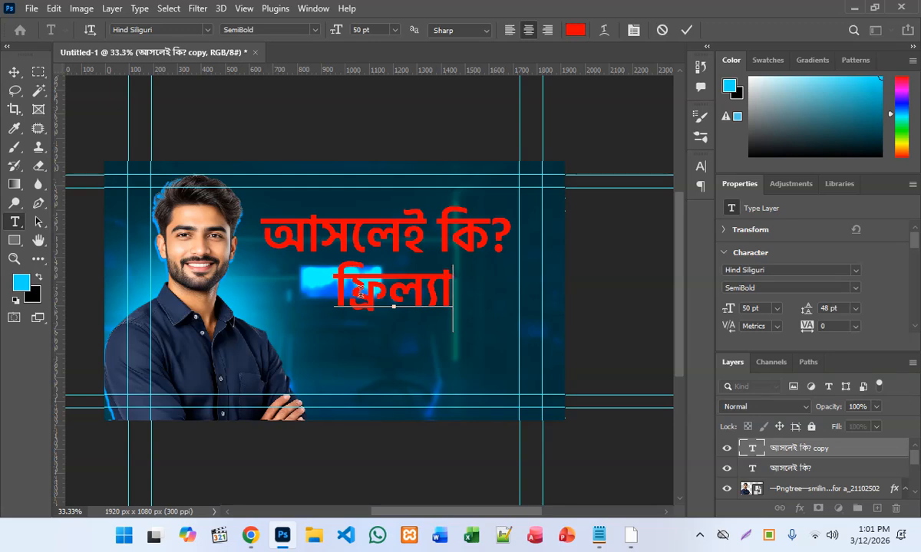
pyautogui.write('ন্সি')
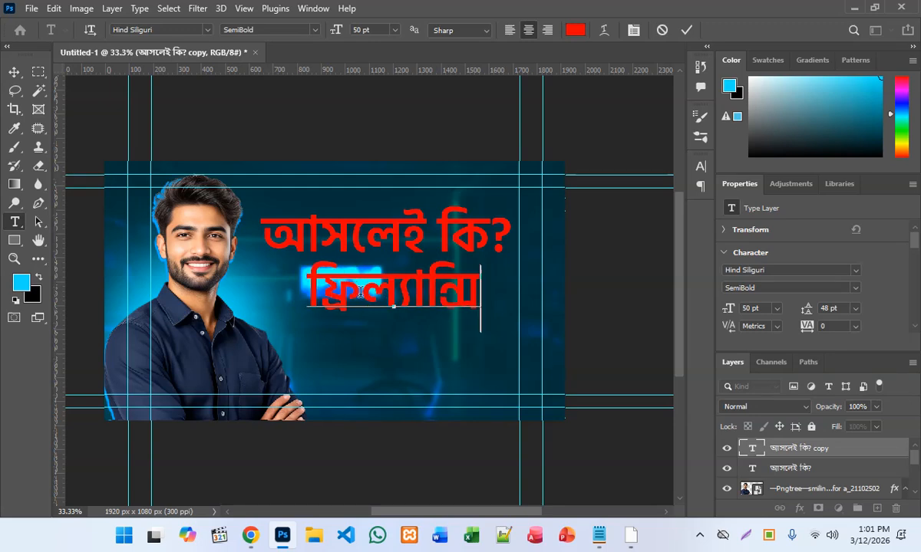
pyautogui.write('ং')
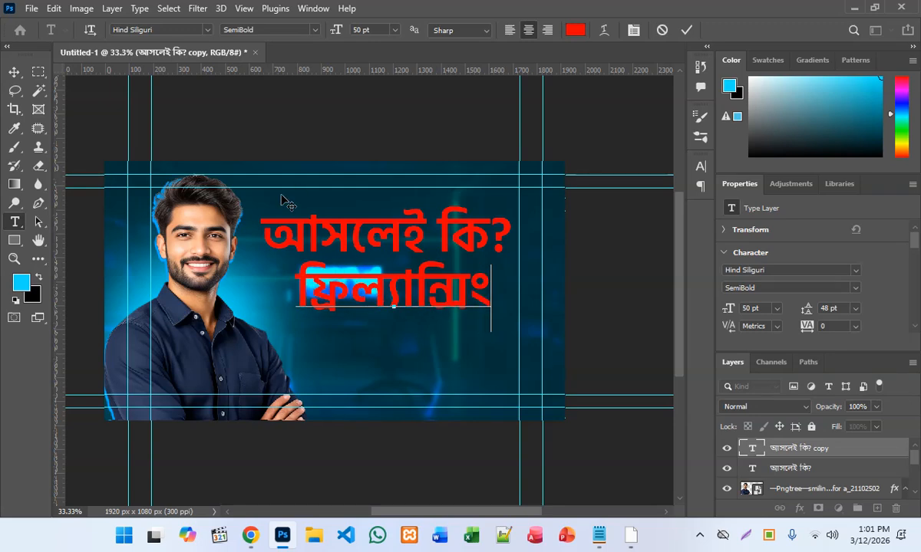
# Complete the second headline line so it reads "ফ্রিল্যান্সিং করে" and commit the text.
pyautogui.write('করে')
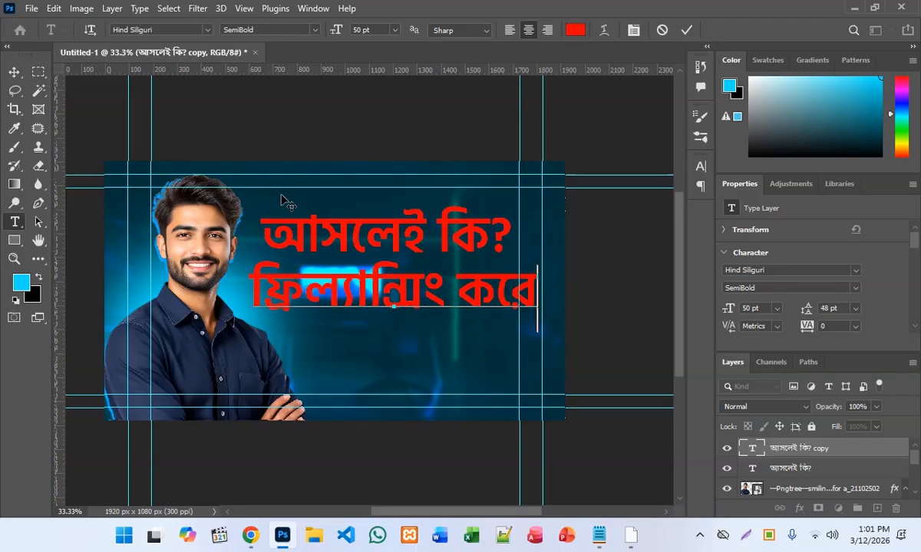
pyautogui.click(15, 72)
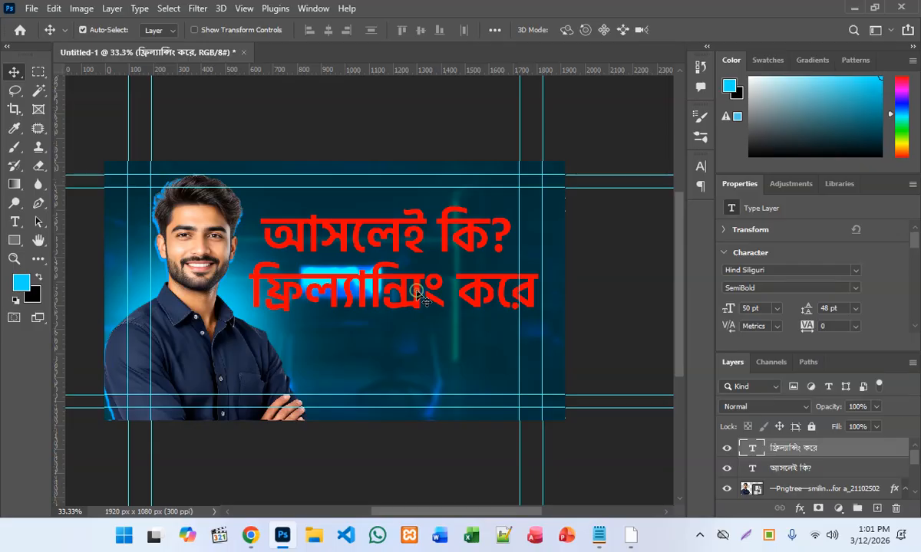
# Duplicate the "ফ্রিল্যান্সিং করে" line directly below itself and replace the copy's wording with "ইনকাম করা যায়".
pyautogui.keyDown('alt'); pyautogui.moveTo(418, 295); pyautogui.dragTo(418, 353); pyautogui.keyUp('alt')
pyautogui.doubleClick(417, 353)
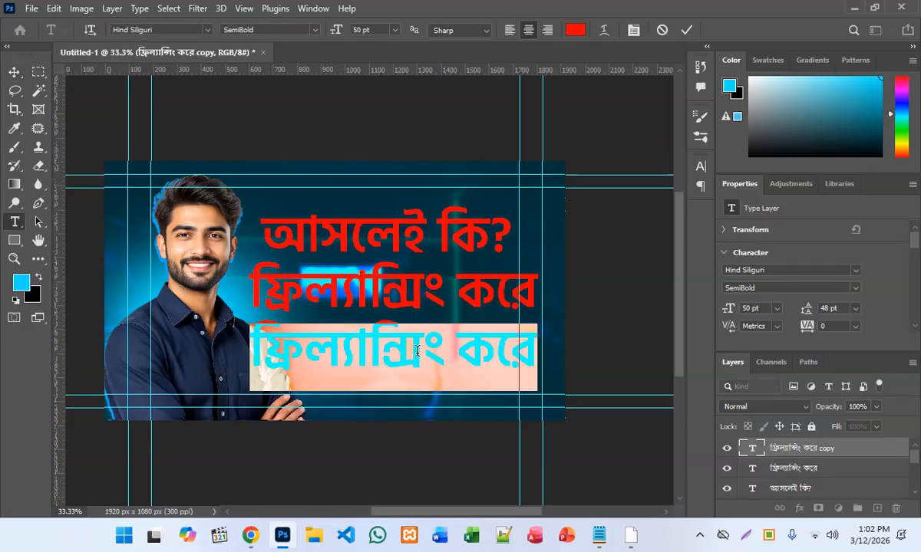
pyautogui.write('েই')
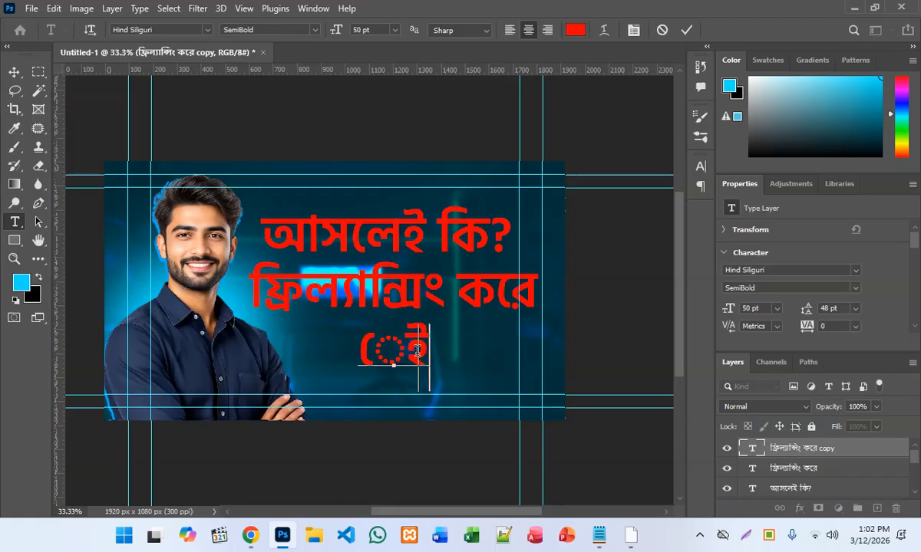
pyautogui.press('BackSpace')
pyautogui.press('BackSpace')
pyautogui.write('ই')
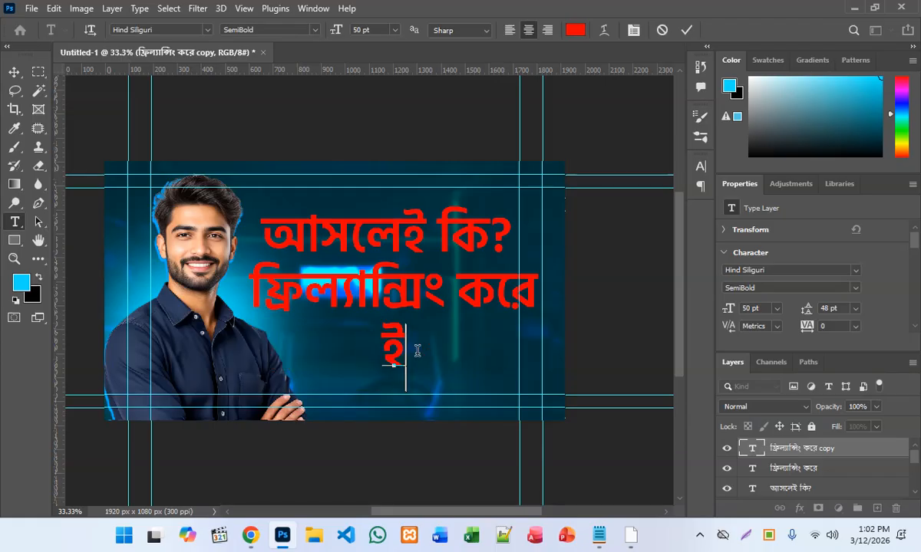
pyautogui.write('নকাম কর ি')
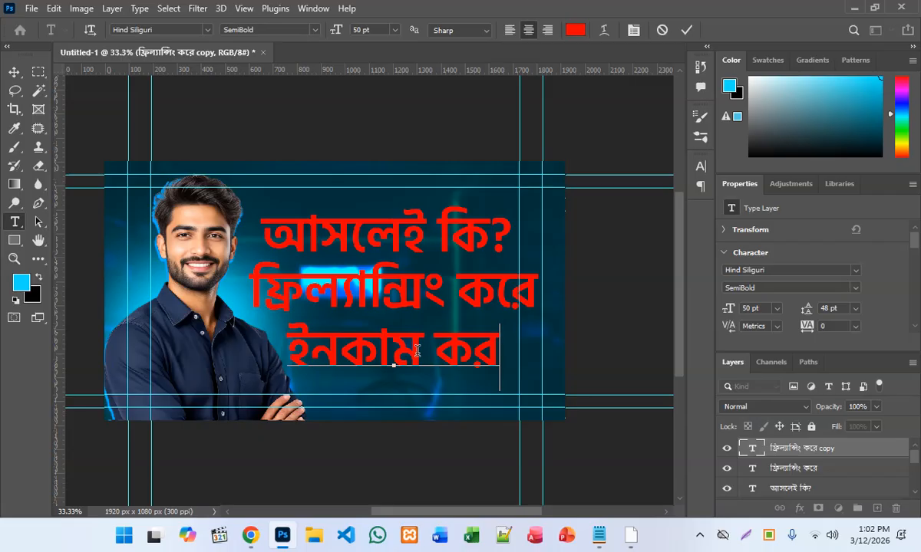
pyautogui.press('BackSpace')
pyautogui.press('BackSpace')
pyautogui.write('া যায়')
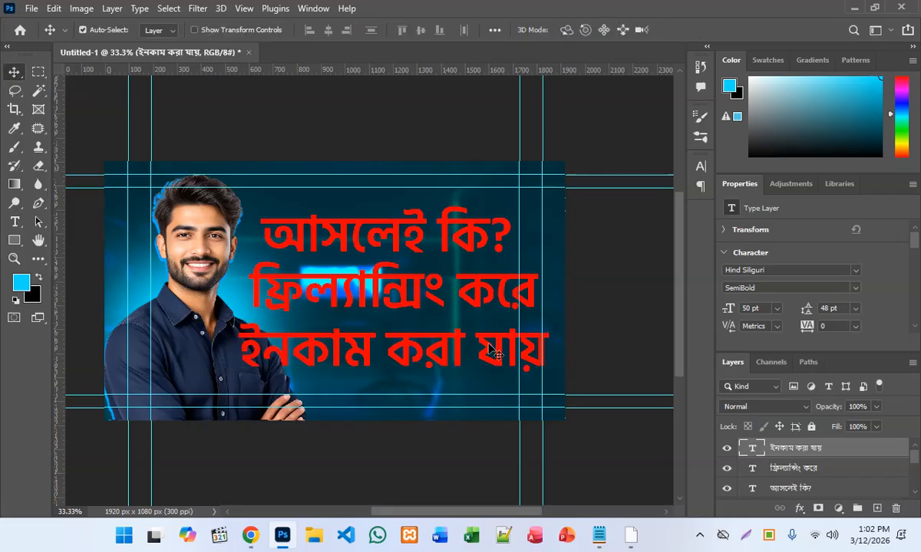
# Change the text color of the "ইনকাম করা যায়" line to white.
pyautogui.scroll(-1, 819, 295)
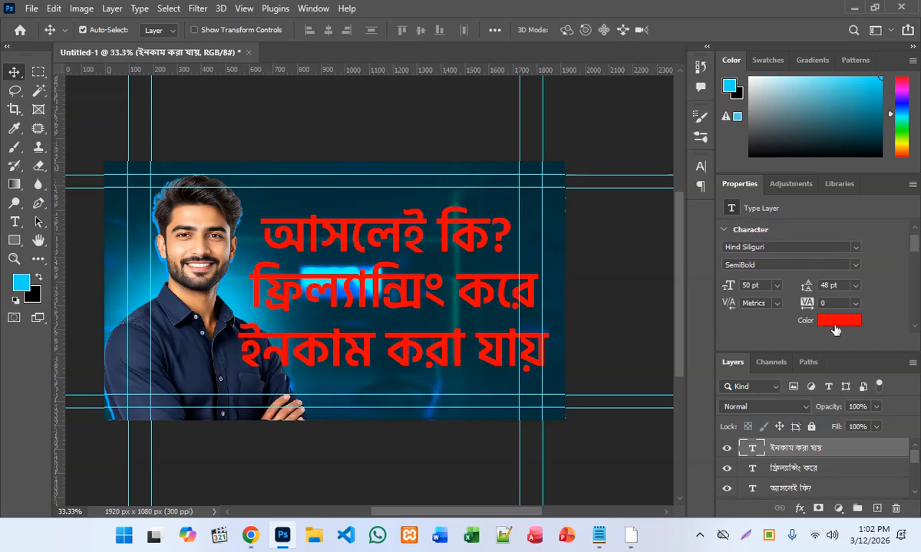
pyautogui.click(820, 319)
pyautogui.write('ffffff')
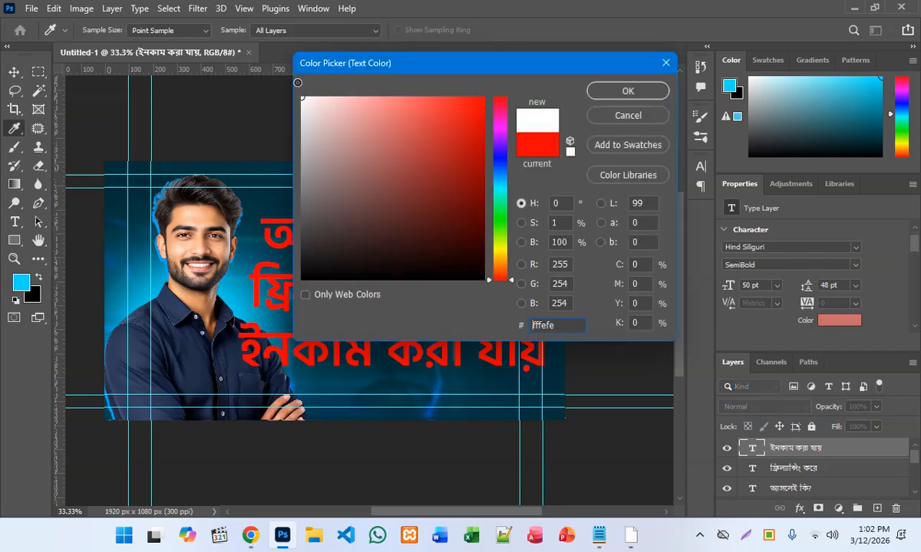
pyautogui.click(614, 91)
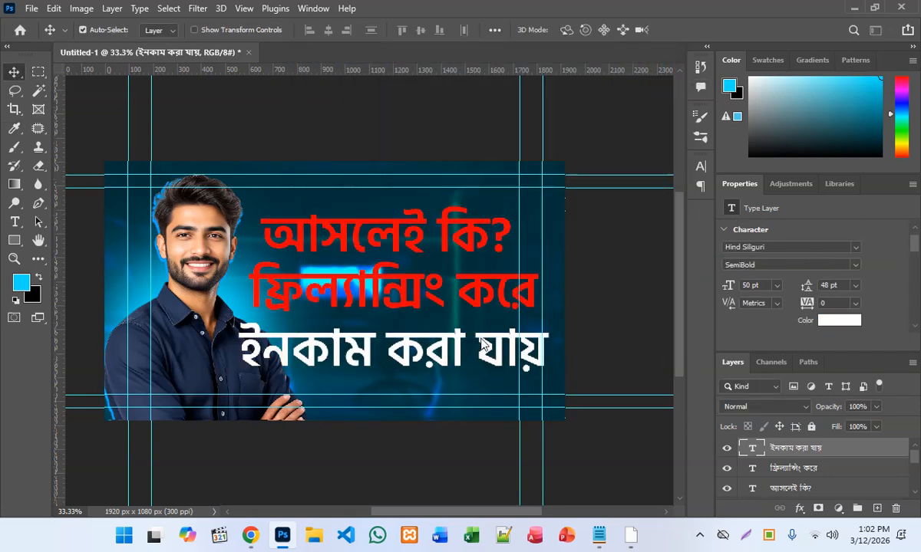
# Try the Bold weight on the "ফ্রিল্যান্সিং করে" line, then set its font style to Medium.
pyautogui.click(420, 283)
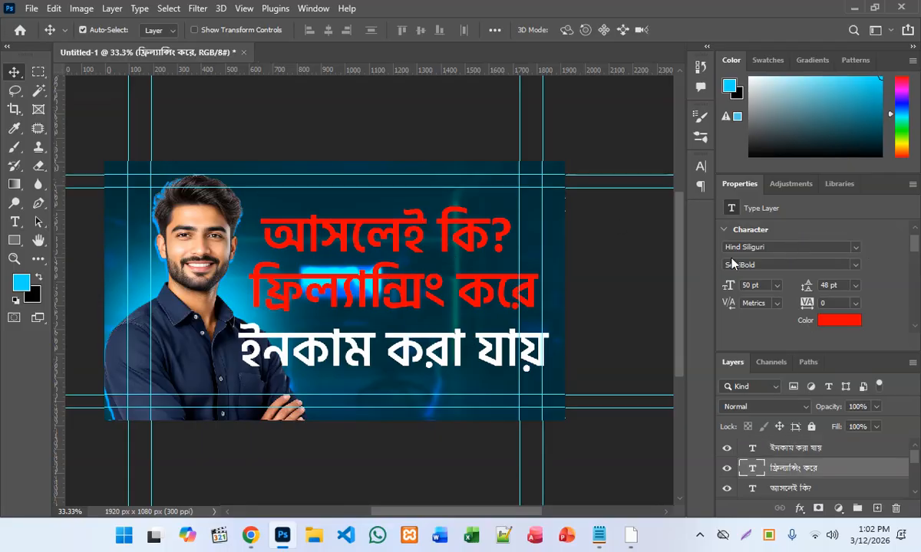
pyautogui.click(855, 266)
pyautogui.click(798, 325)
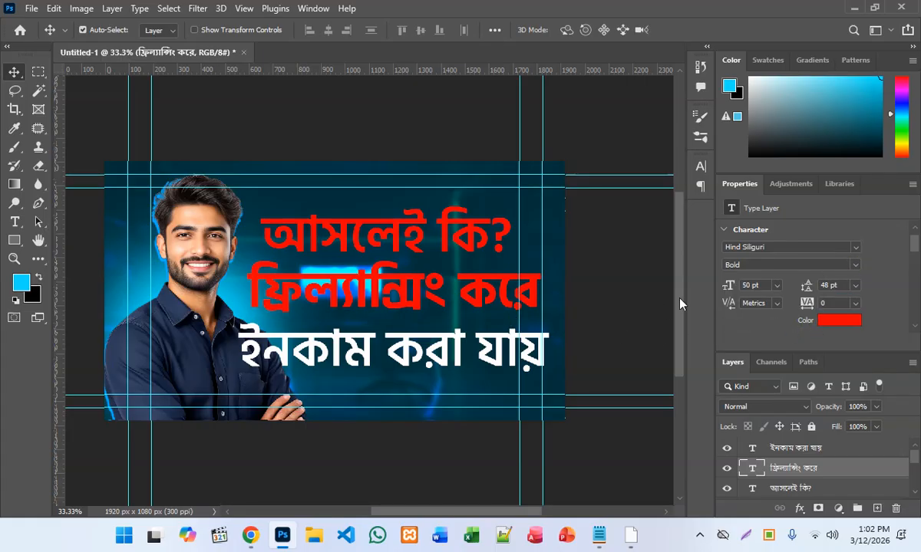
pyautogui.click(858, 266)
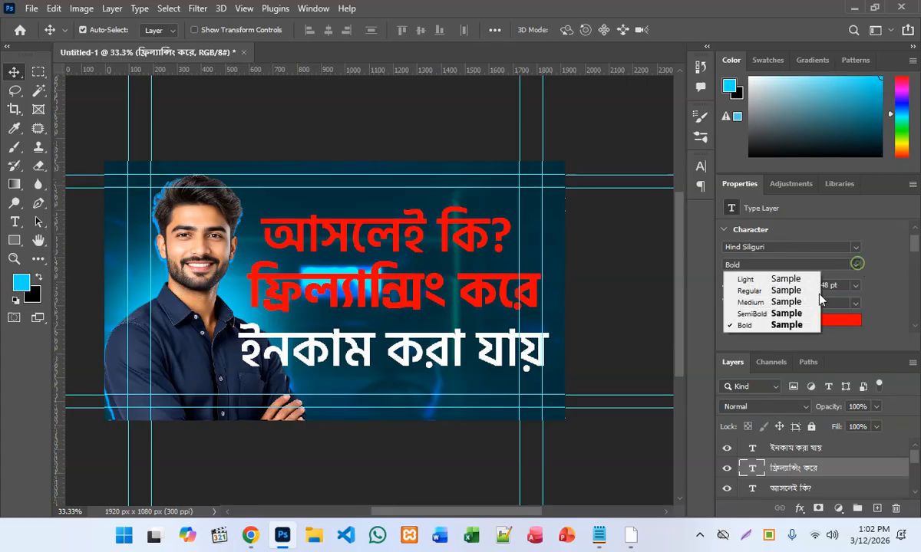
pyautogui.click(794, 303)
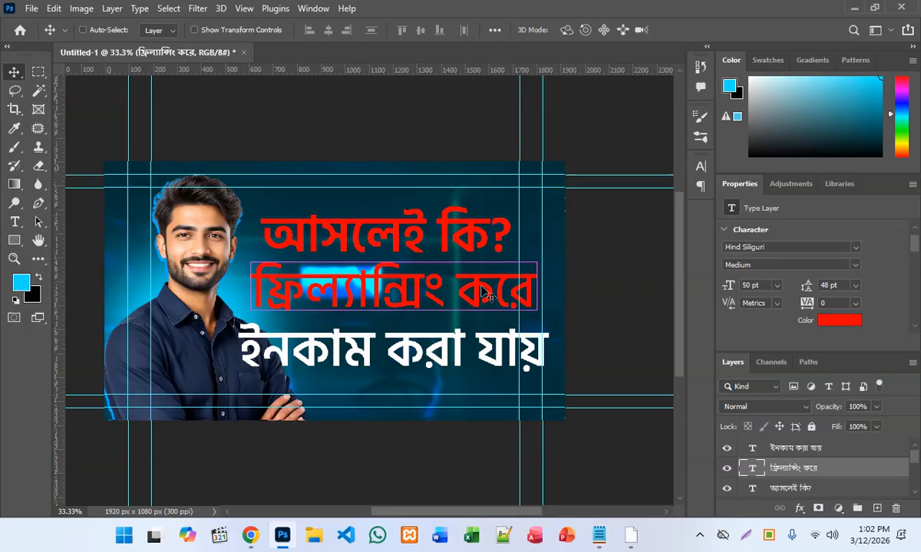
# Scale the "ফ্রিল্যান্সিং করে" line down to about 88% so it ends at the inner right guide, and apply the transform.
pyautogui.hotkey('ctrl', 't')
pyautogui.moveTo(535, 297); pyautogui.dragTo(514, 303)
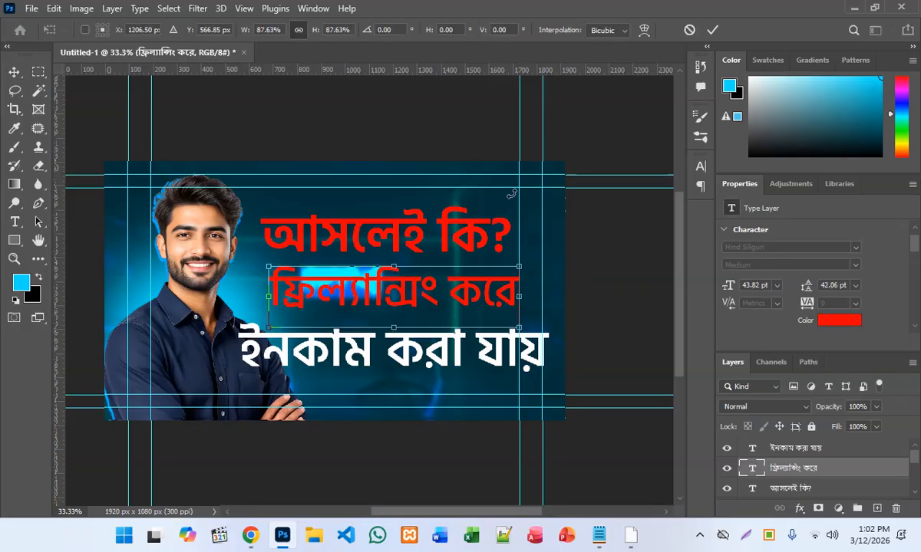
pyautogui.click(711, 31)
# Scale the "ইনকাম করা যায়" line to about 84% and place it closer under the second line, ending at the outer right guide.
pyautogui.hotkey('ctrl', '+')
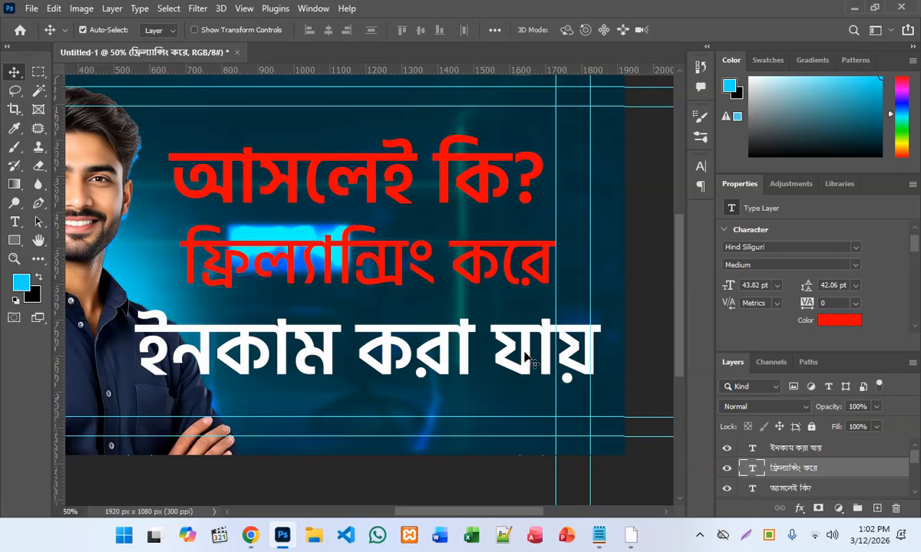
pyautogui.click(512, 350)
pyautogui.hotkey('ctrl', 't')
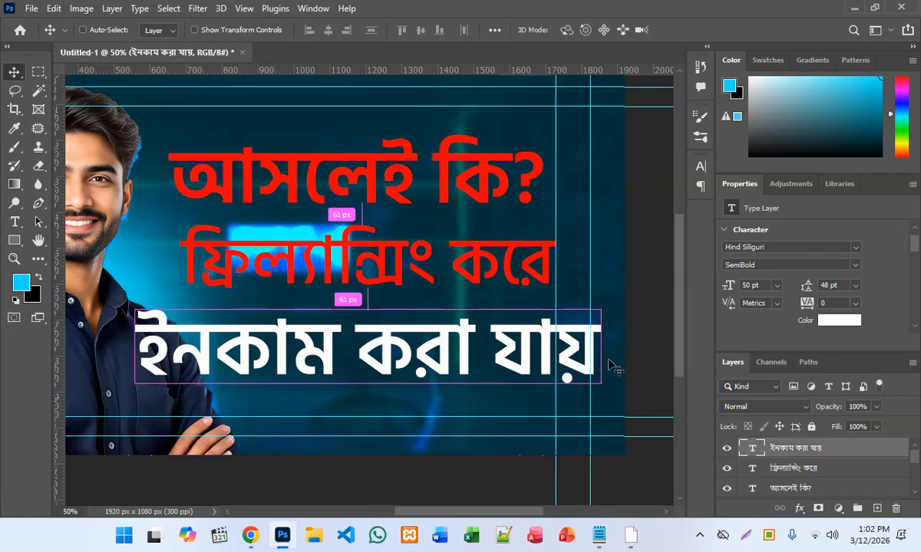
pyautogui.moveTo(601, 357); pyautogui.dragTo(546, 368)
pyautogui.moveTo(489, 368); pyautogui.dragTo(498, 351)
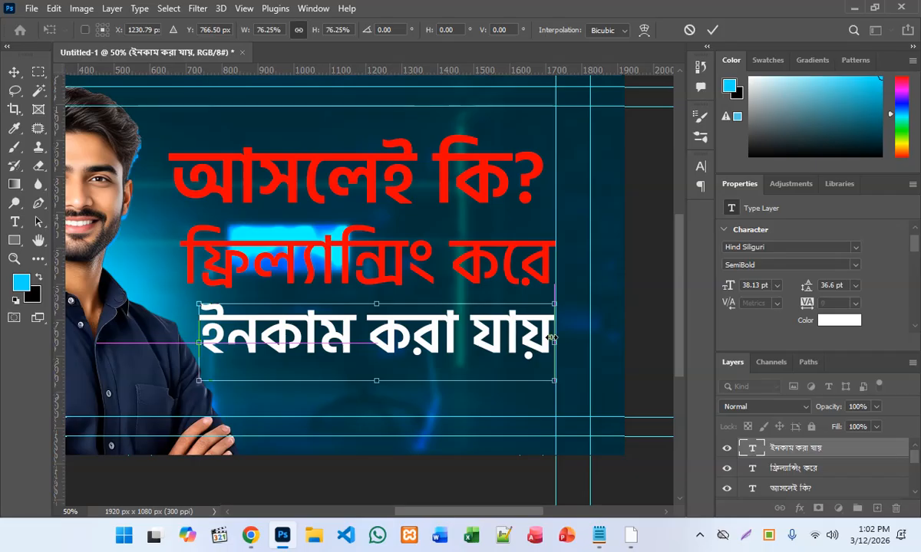
pyautogui.moveTo(554, 343); pyautogui.dragTo(590, 332)
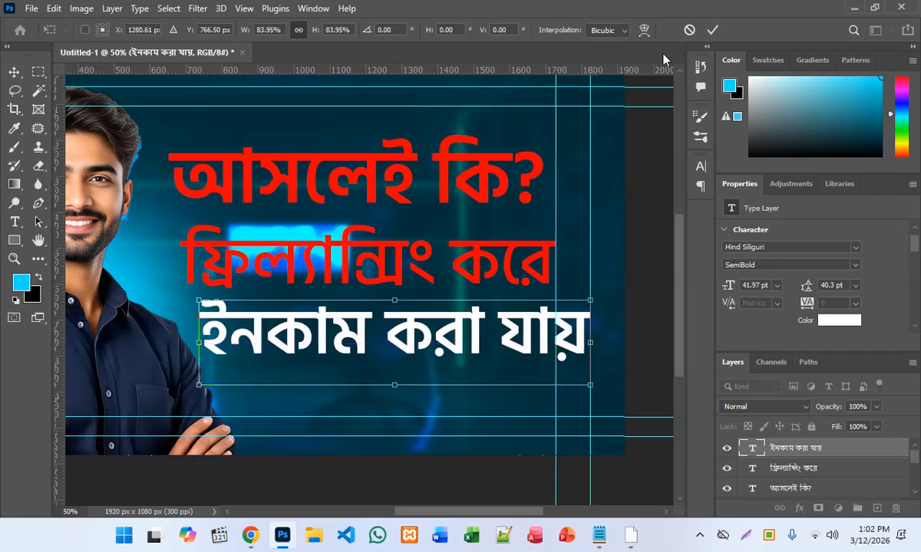
pyautogui.click(712, 30)
# Set the font style of the "আসলেই কি?" and "ইনকাম করা যায়" lines to Bold.
pyautogui.click(487, 190)
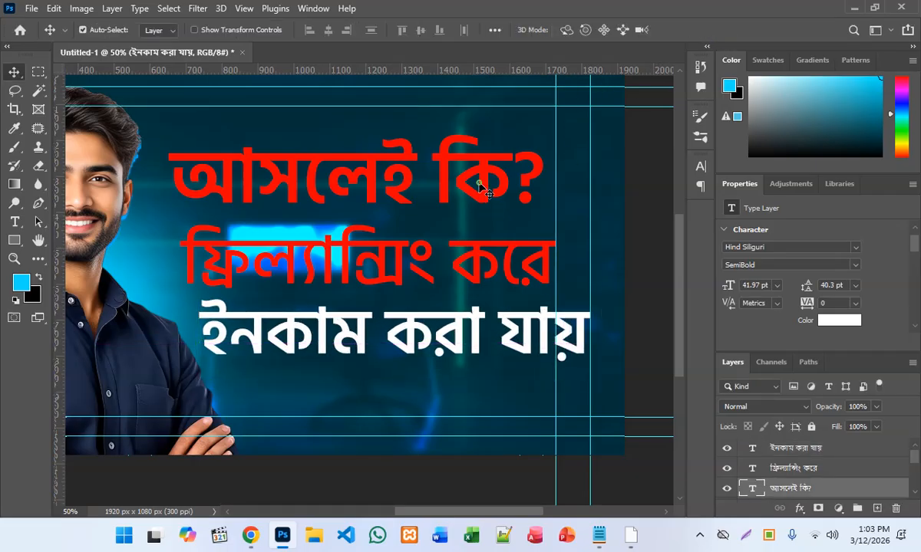
pyautogui.click(845, 265)
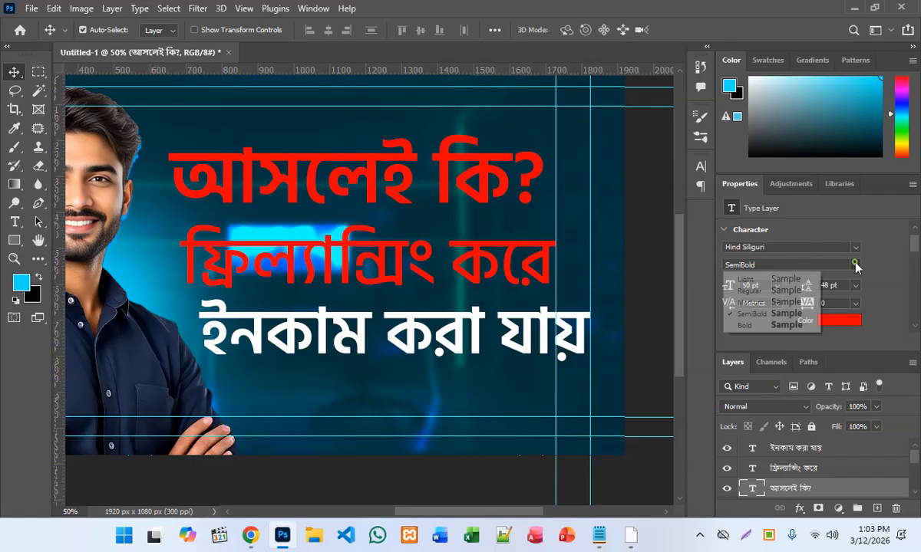
pyautogui.click(740, 308)
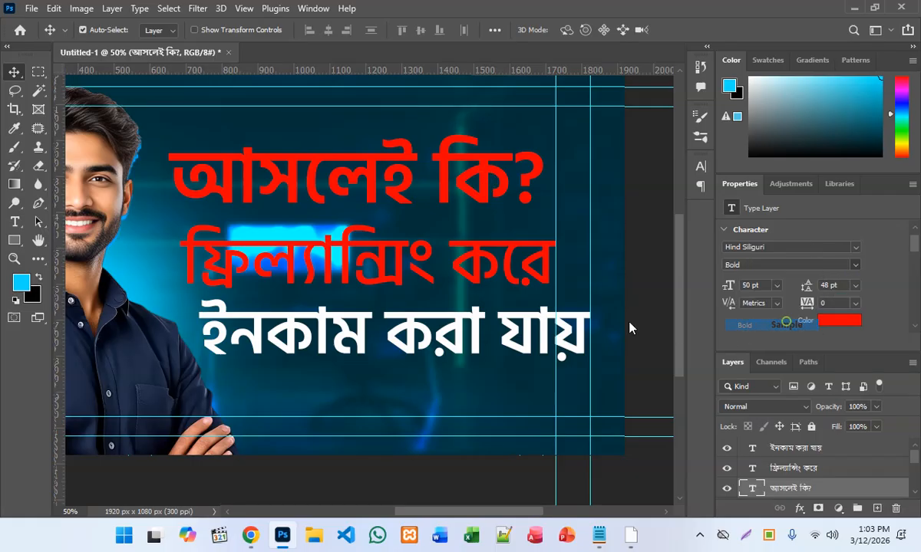
pyautogui.click(522, 319)
pyautogui.click(859, 266)
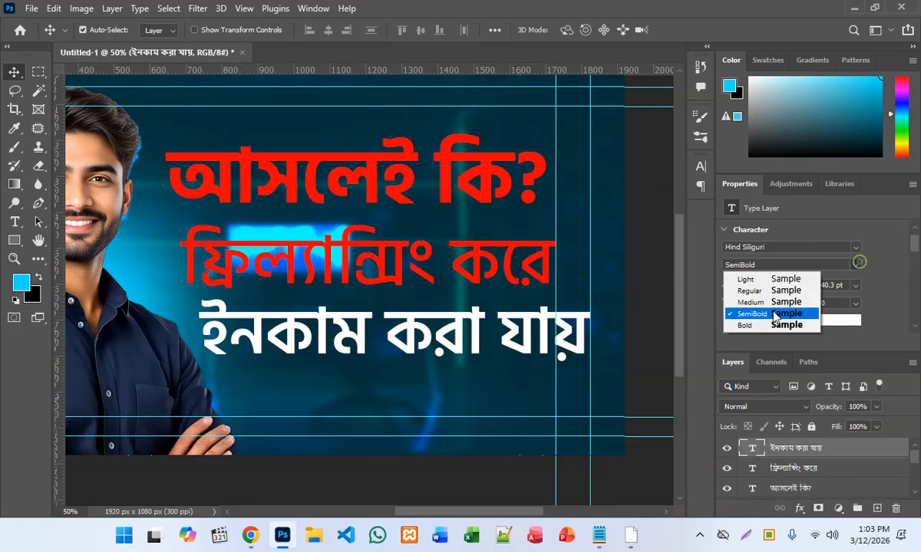
pyautogui.click(743, 324)
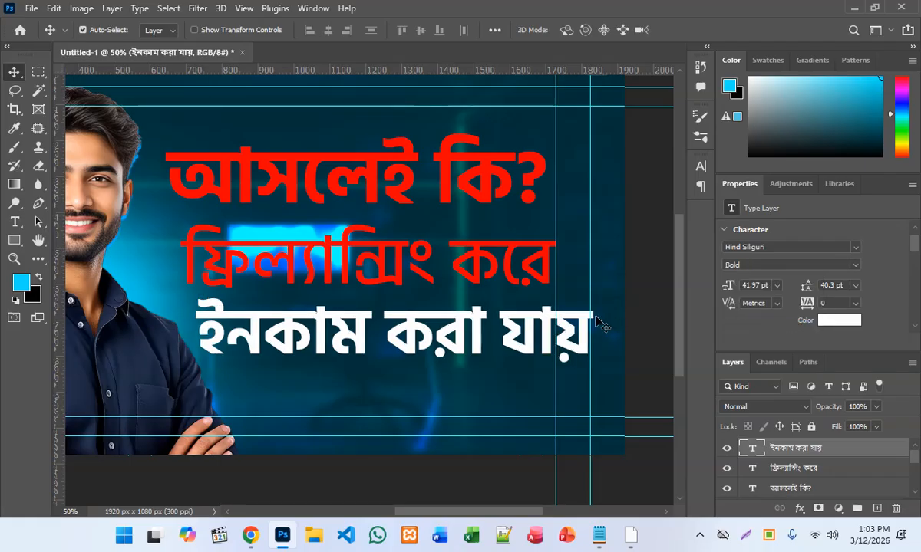
# Enlarge the "আসলেই কি?" line to about 109%, extending it to the outer right guide, and apply the transform.
pyautogui.click(470, 161)
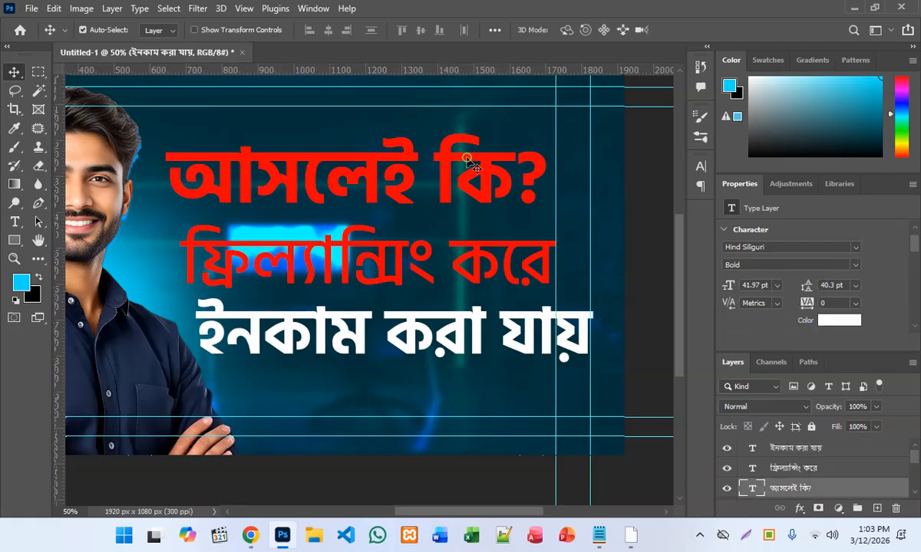
pyautogui.hotkey('ctrl', 't')
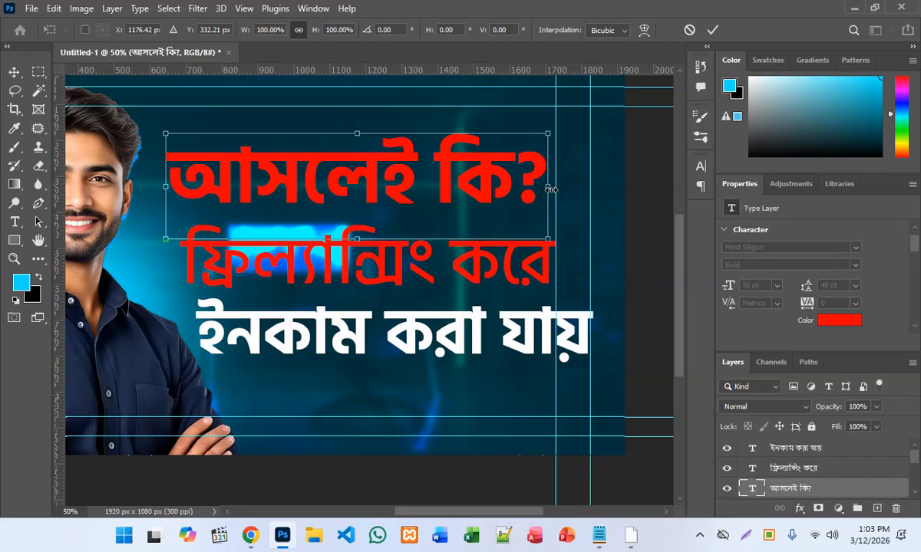
pyautogui.moveTo(547, 188); pyautogui.dragTo(591, 190)
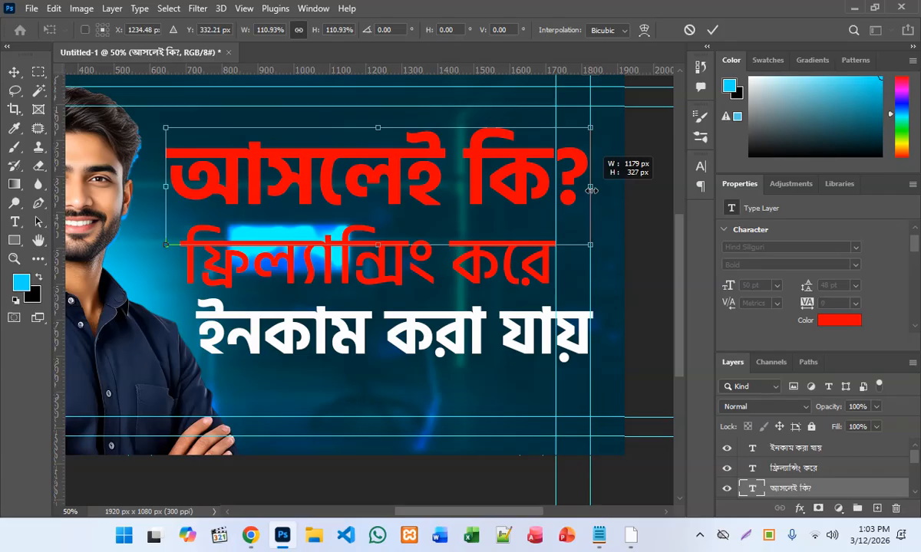
pyautogui.moveTo(591, 189); pyautogui.dragTo(591, 189)
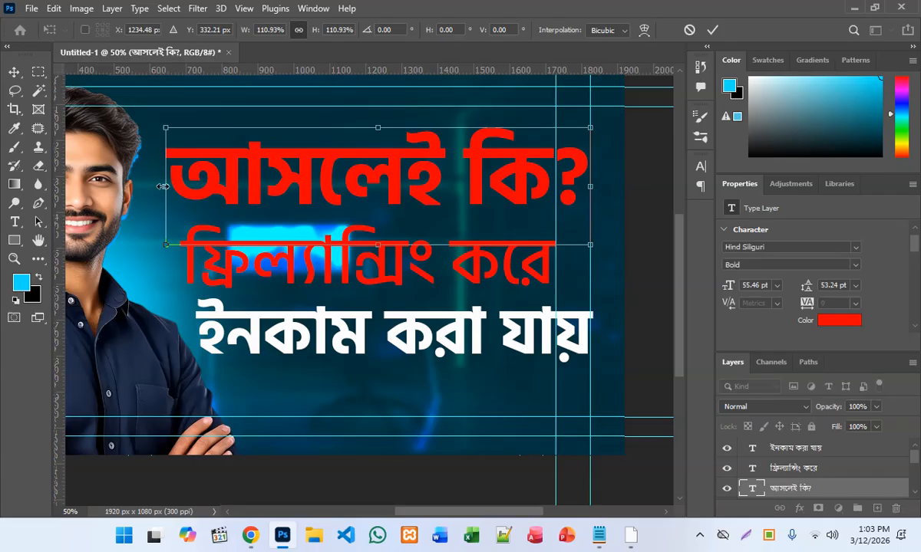
pyautogui.moveTo(166, 187); pyautogui.dragTo(167, 187)
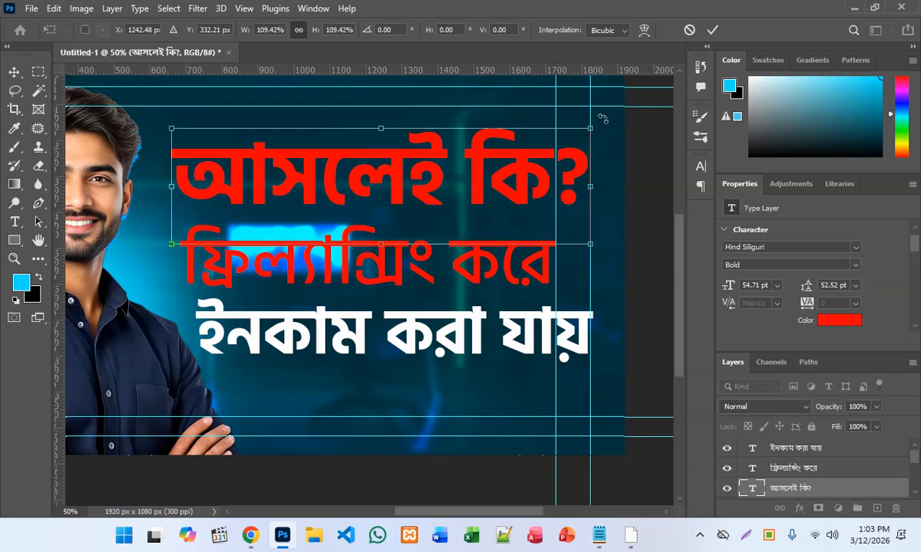
pyautogui.moveTo(603, 119); pyautogui.dragTo(601, 111)
pyautogui.hotkey('ctrl', 'z')
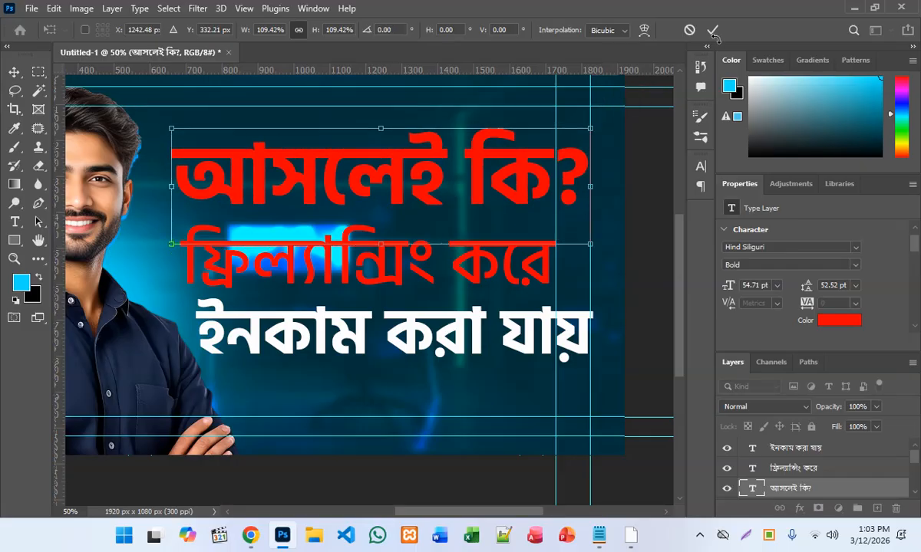
pyautogui.click(713, 31)
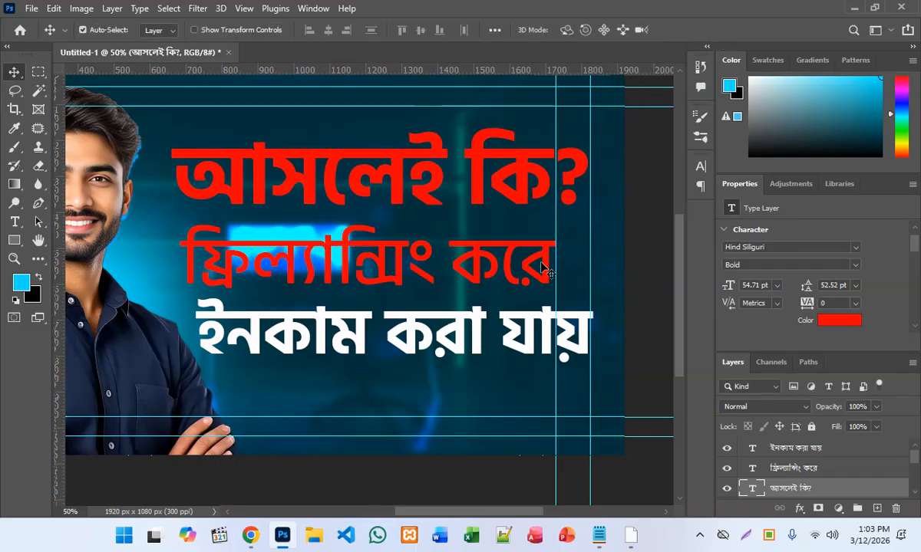
# Select all three headline text layers and rotate them together slightly counter-clockwise, by about 0.4°.
pyautogui.press('ctrl')
pyautogui.keyDown('shift'); pyautogui.click(804, 448); pyautogui.keyUp('shift')
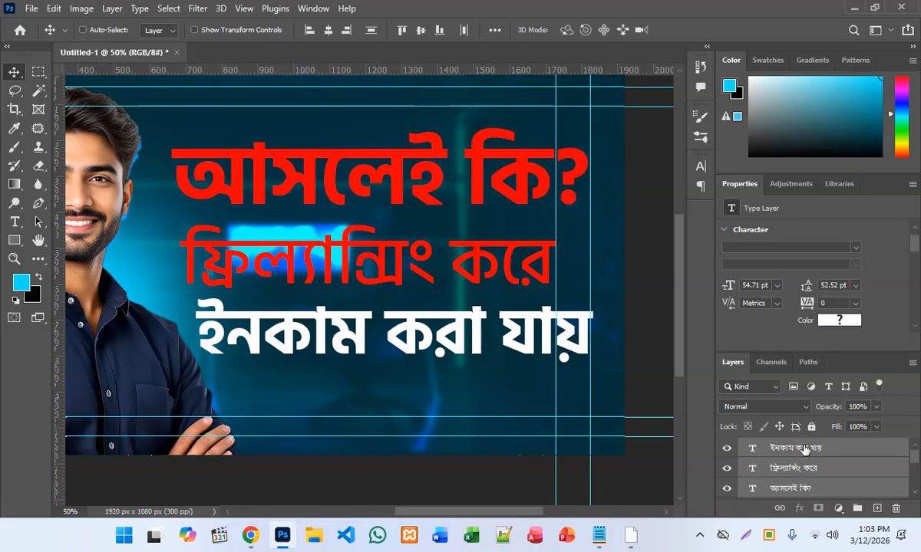
pyautogui.hotkey('ctrl', 't')
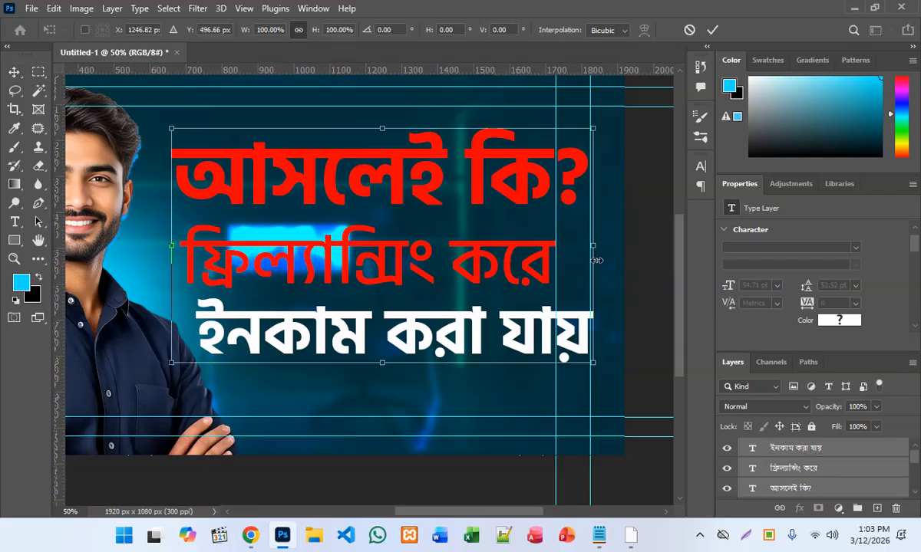
pyautogui.moveTo(614, 129)
pyautogui.mouseDown()
pyautogui.moveTo(605, 113)
pyautogui.moveTo(612, 160)
pyautogui.moveTo(619, 119)
pyautogui.mouseUp()
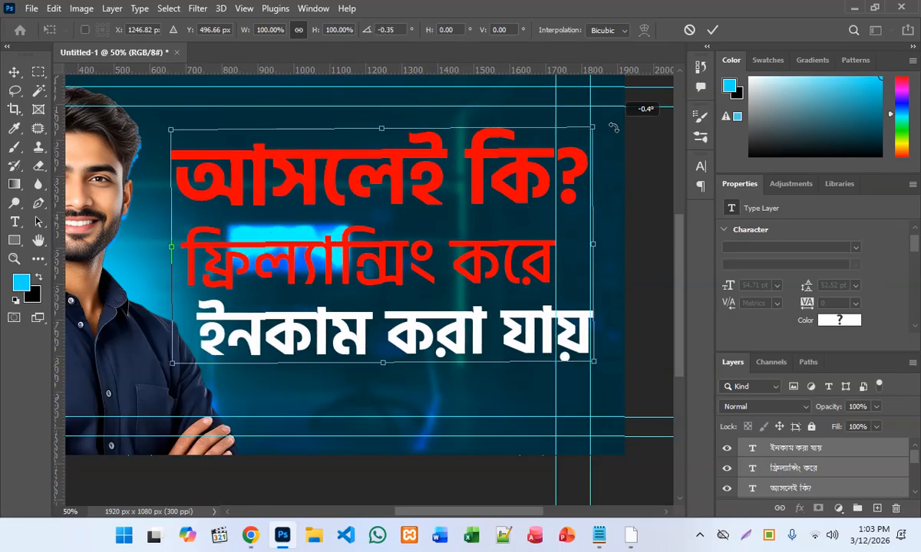
# Switch to Chrome and examine the Behance YouTube thumbnail designs for their headline tilt and text styling, then return to Photoshop.
pyautogui.click(250, 535)
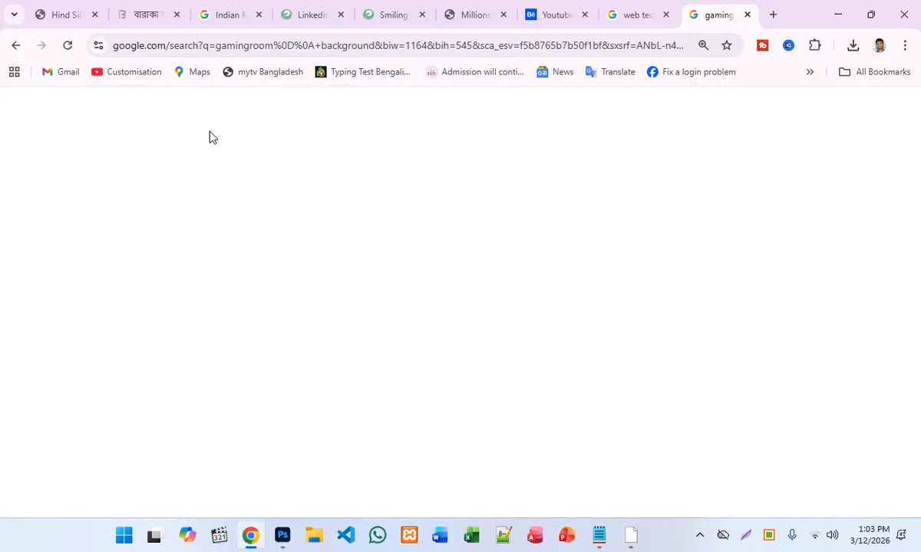
pyautogui.click(561, 15)
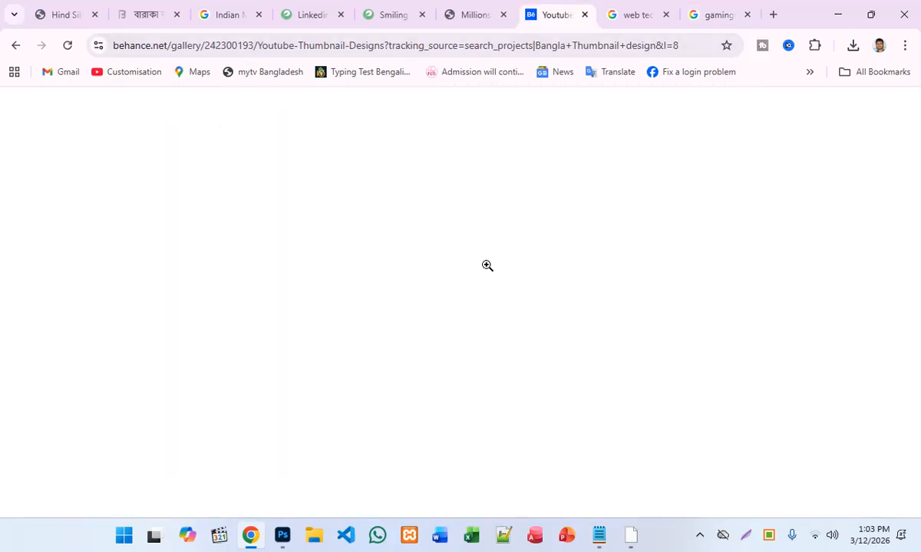
pyautogui.scroll(4, 246, 345)
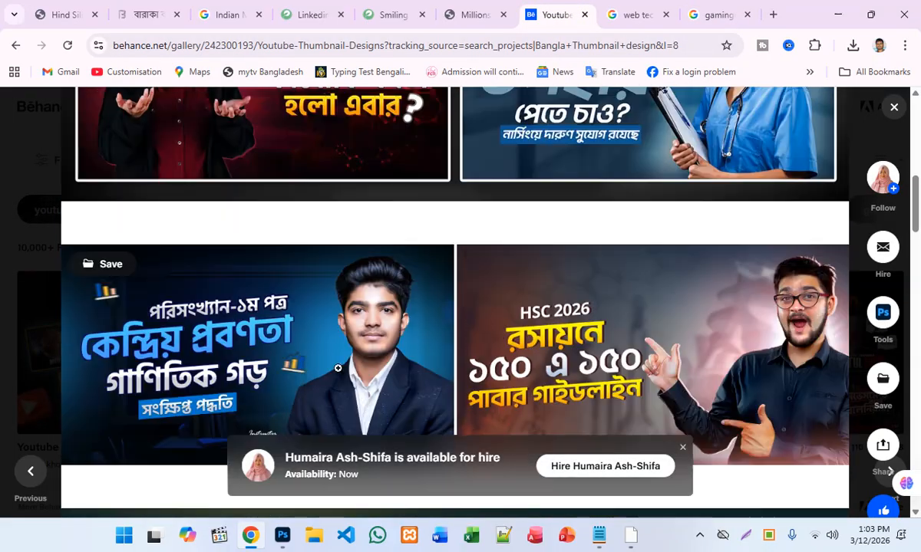
pyautogui.scroll(3, 345, 360)
pyautogui.scroll(-4, 406, 365)
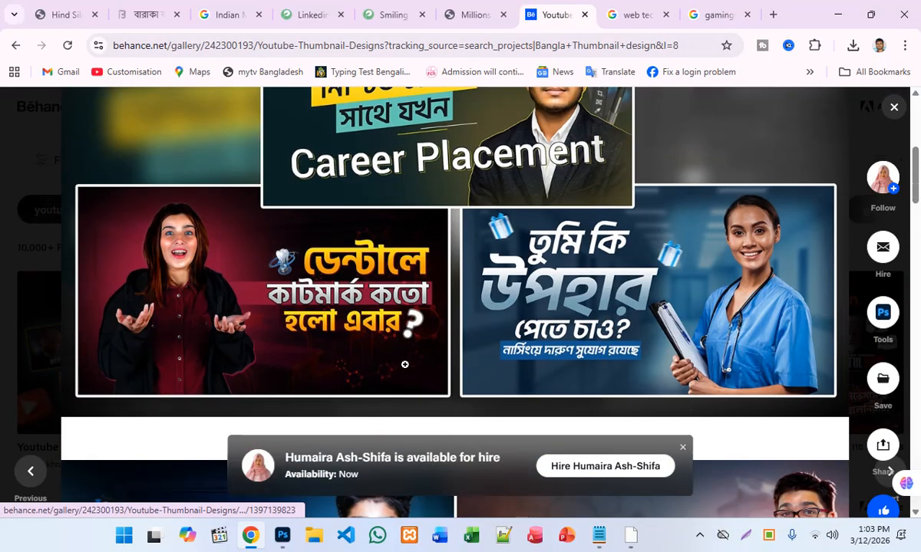
pyautogui.scroll(-2, 406, 365)
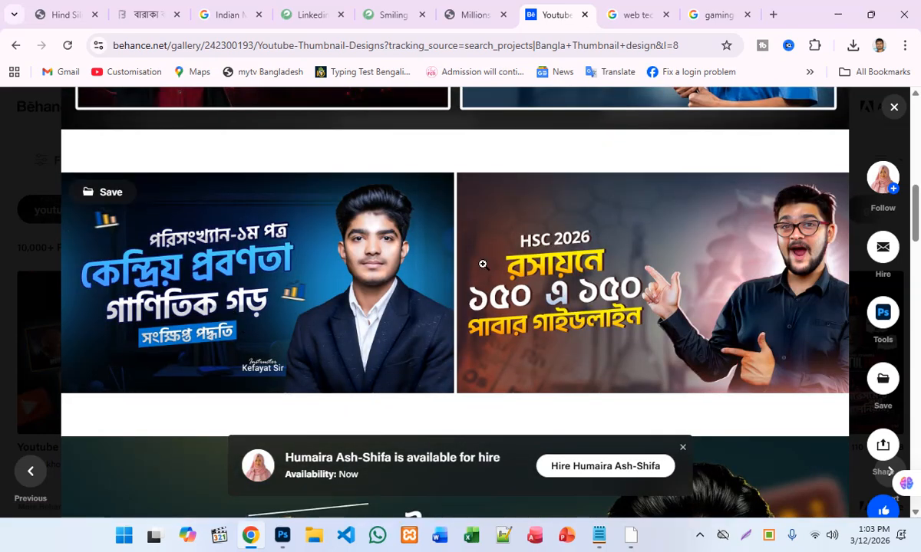
pyautogui.click(839, 15)
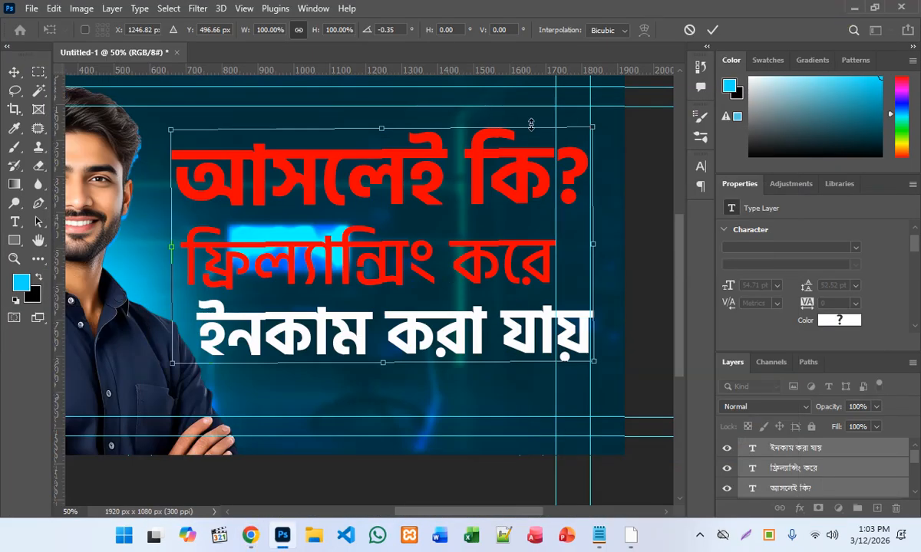
# Rotate the three headline lines together counter-clockwise to about 6°, apply the transform and deselect the layers.
pyautogui.moveTo(609, 120); pyautogui.dragTo(618, 85)
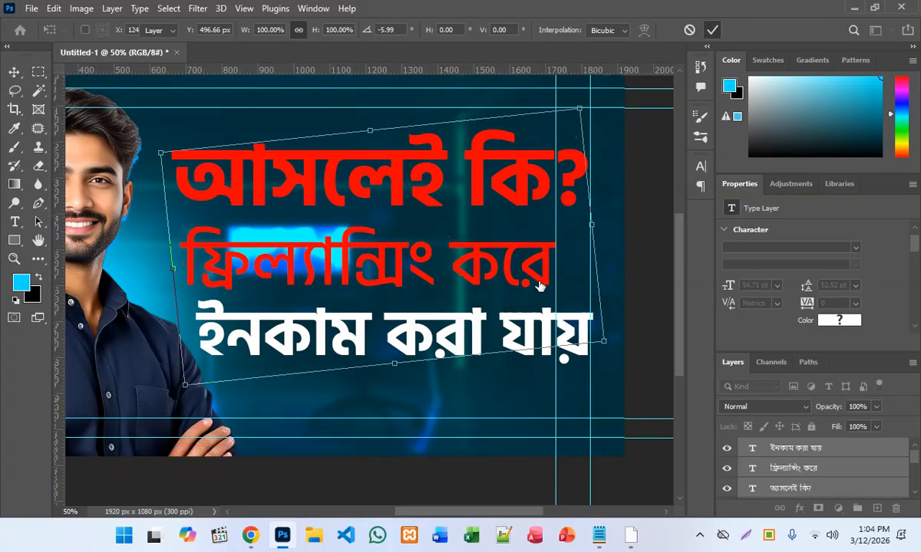
pyautogui.click(713, 30)
pyautogui.moveTo(528, 331); pyautogui.dragTo(519, 337)
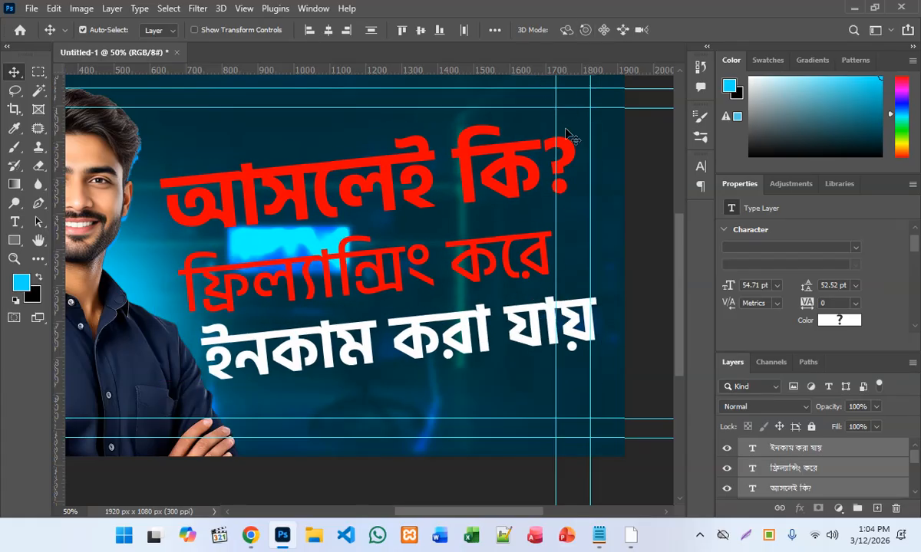
pyautogui.click(643, 226)
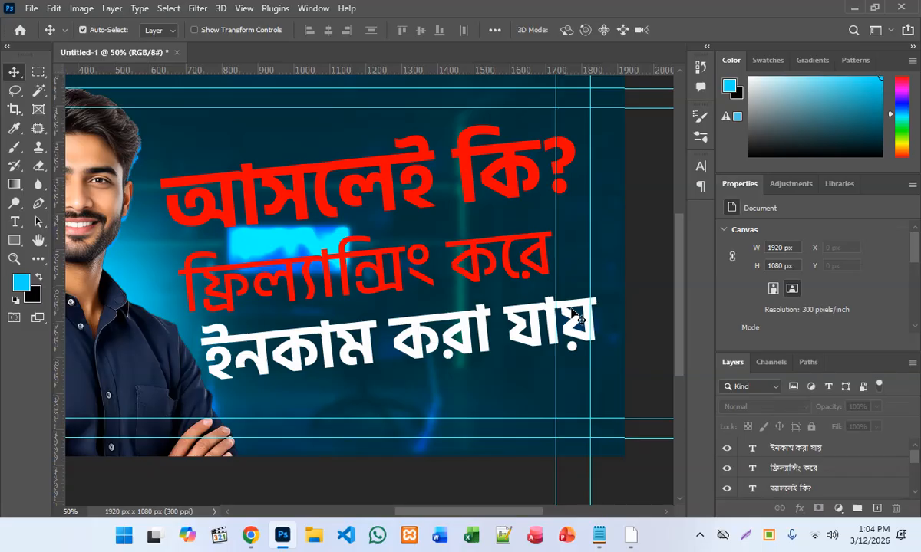
# Add a Gradient Overlay layer style to the "আসলেই কি?" text layer.
pyautogui.click(571, 309)
pyautogui.click(492, 146)
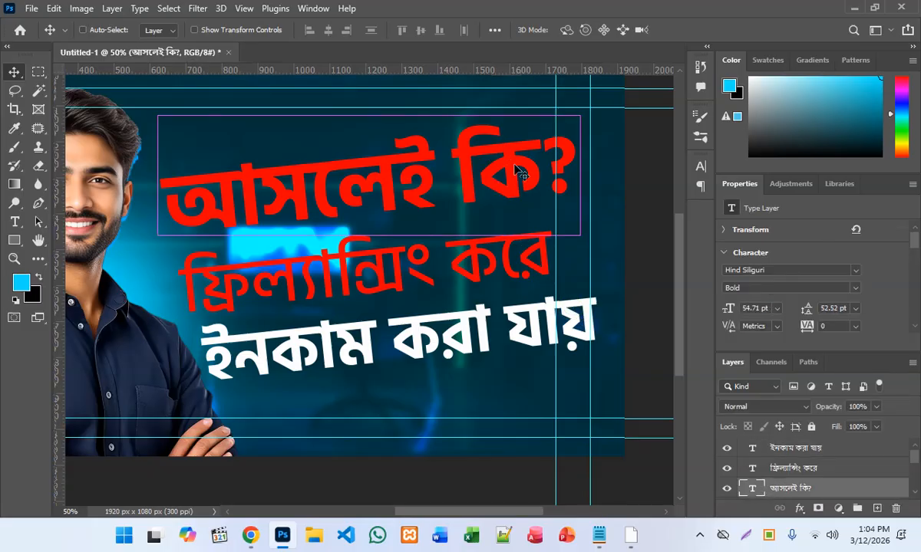
pyautogui.click(514, 165)
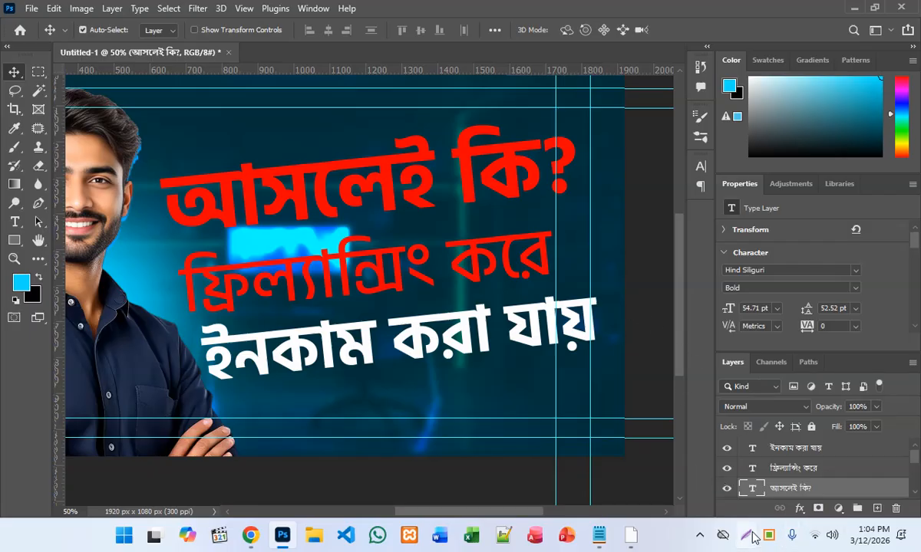
pyautogui.rightClick(788, 495)
pyautogui.click(670, 26)
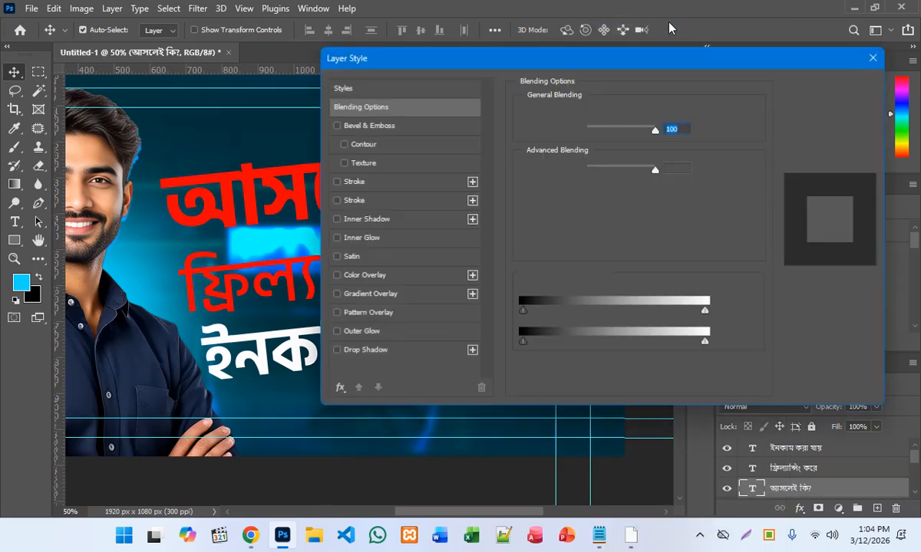
pyautogui.moveTo(627, 68); pyautogui.dragTo(727, 39)
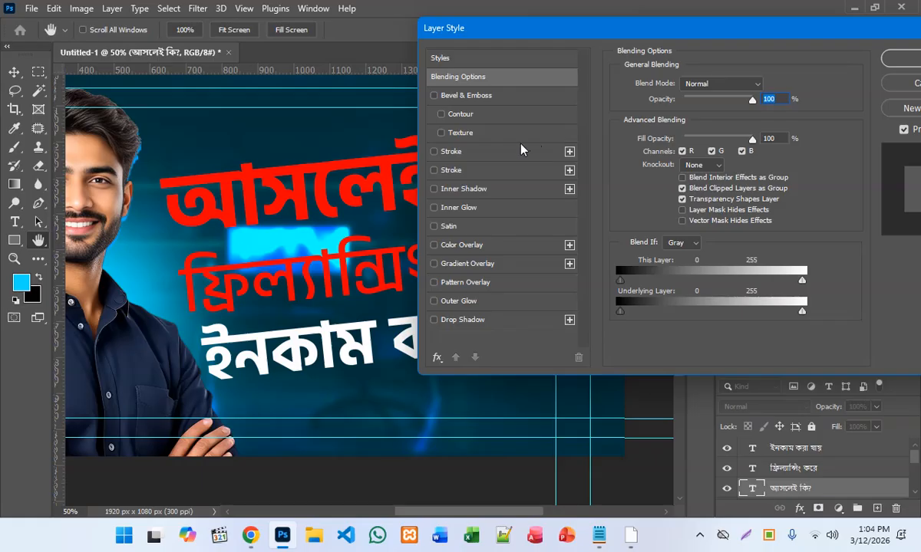
pyautogui.click(463, 265)
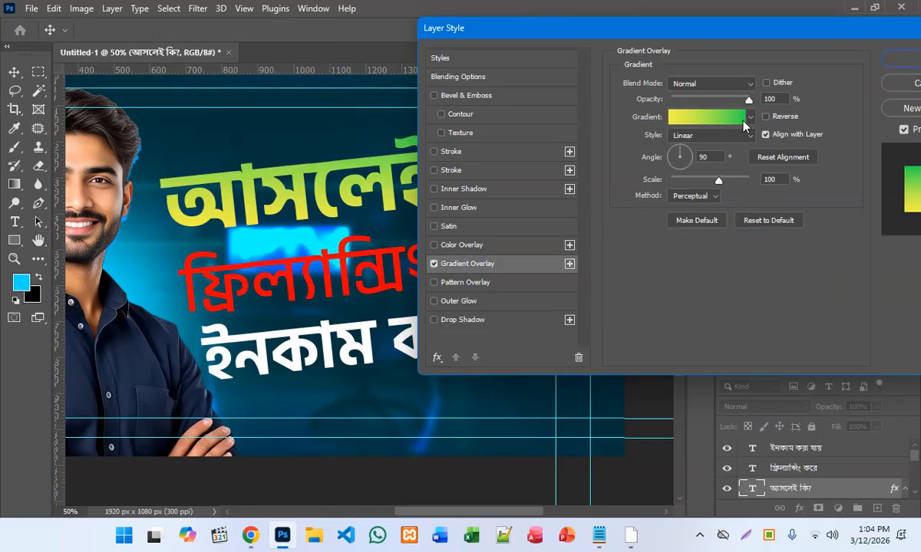
# Set the overlay gradient's start colour stop, at location 0%, to a bright saturated yellow.
pyautogui.click(730, 121)
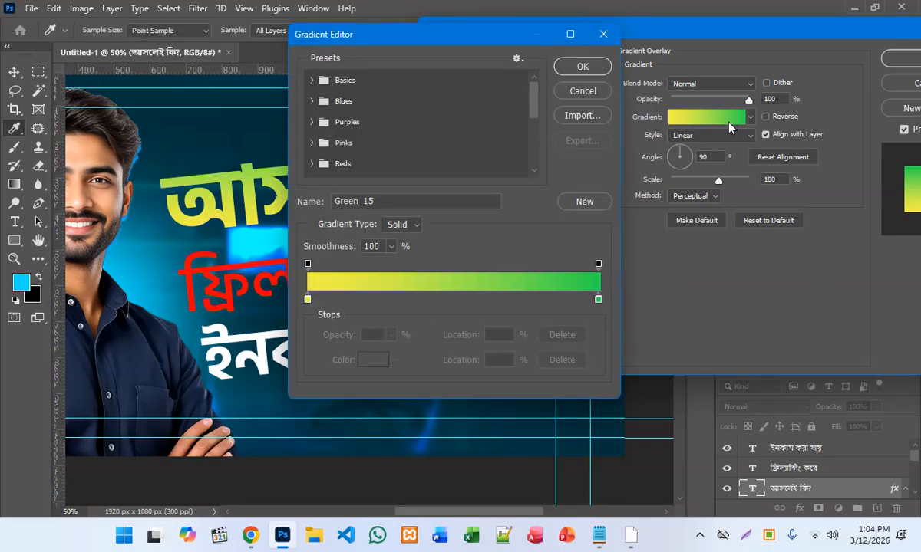
pyautogui.click(307, 299)
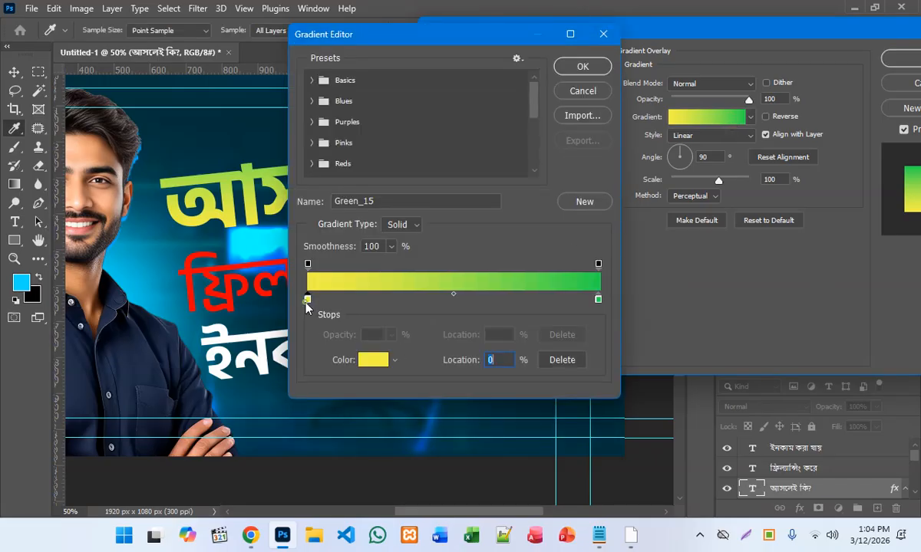
pyautogui.doubleClick(307, 299)
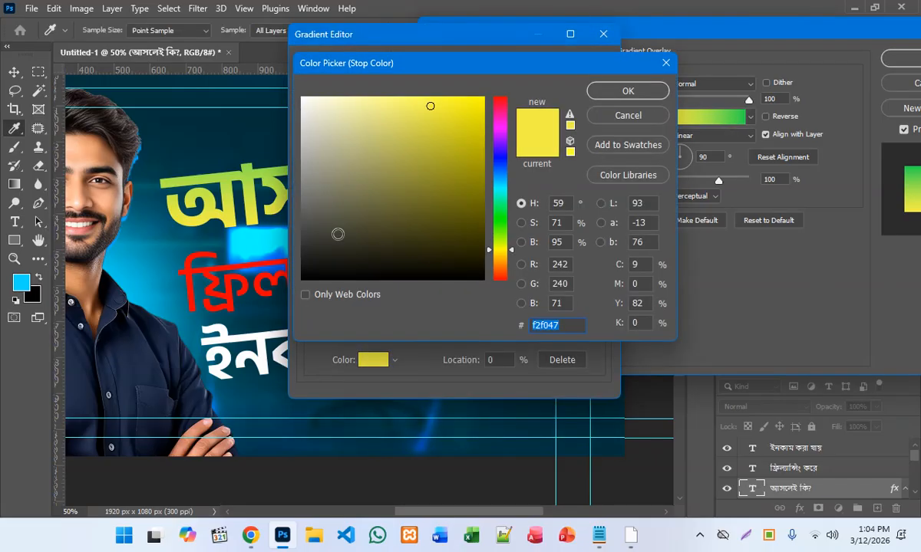
pyautogui.click(483, 96)
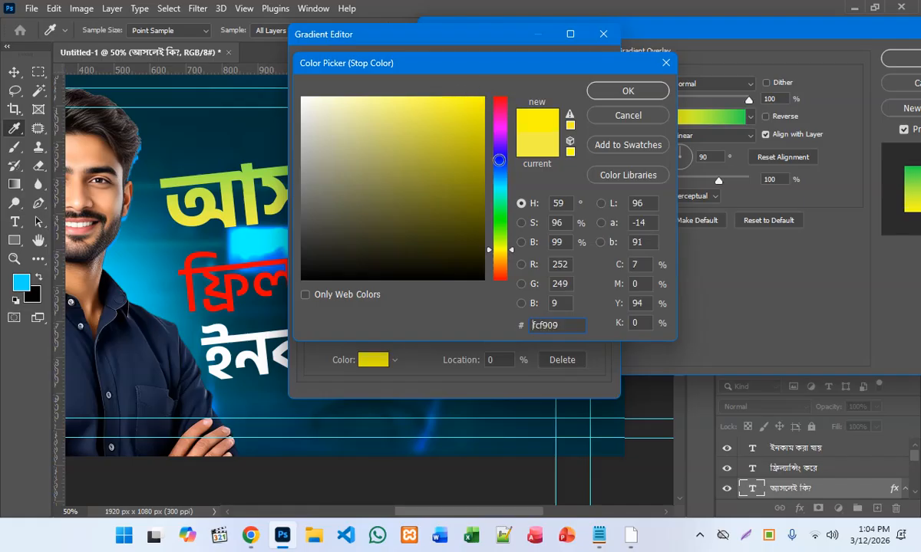
pyautogui.click(652, 92)
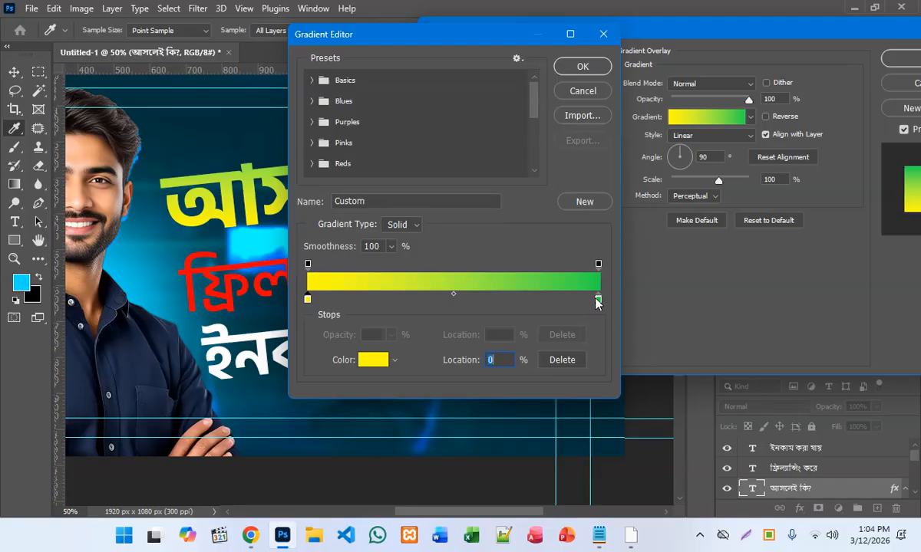
# Set the gradient's end colour stop, at location 100%, to golden orange #ffba00 and accept the edited gradient.
pyautogui.click(598, 300)
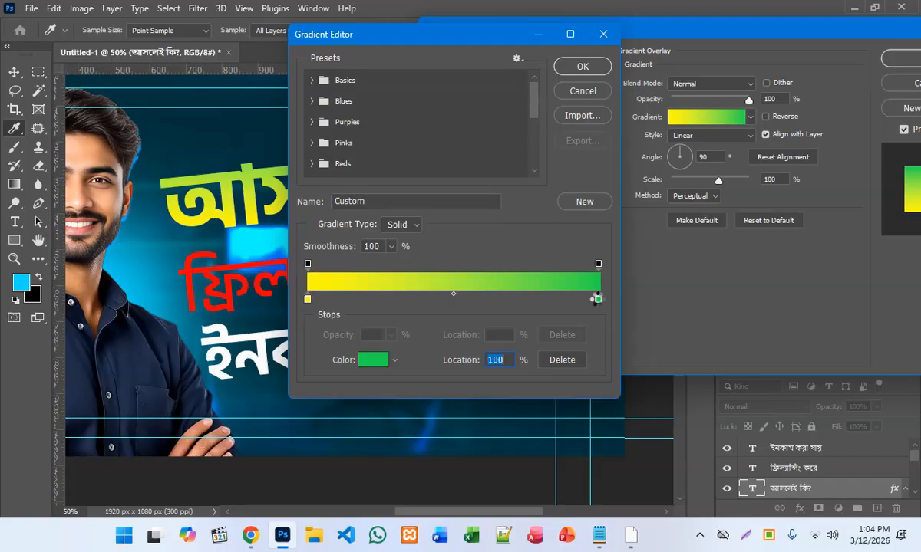
pyautogui.doubleClick(598, 300)
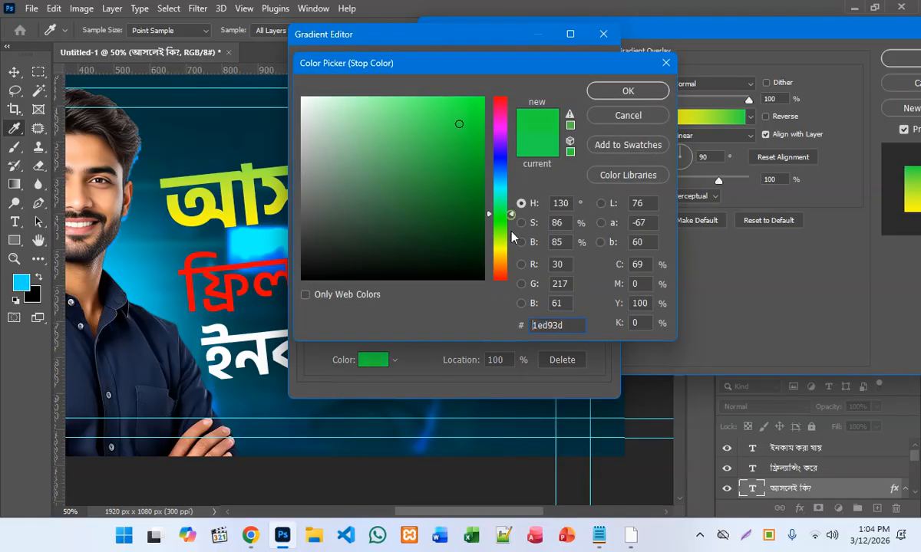
pyautogui.moveTo(510, 216); pyautogui.dragTo(504, 262)
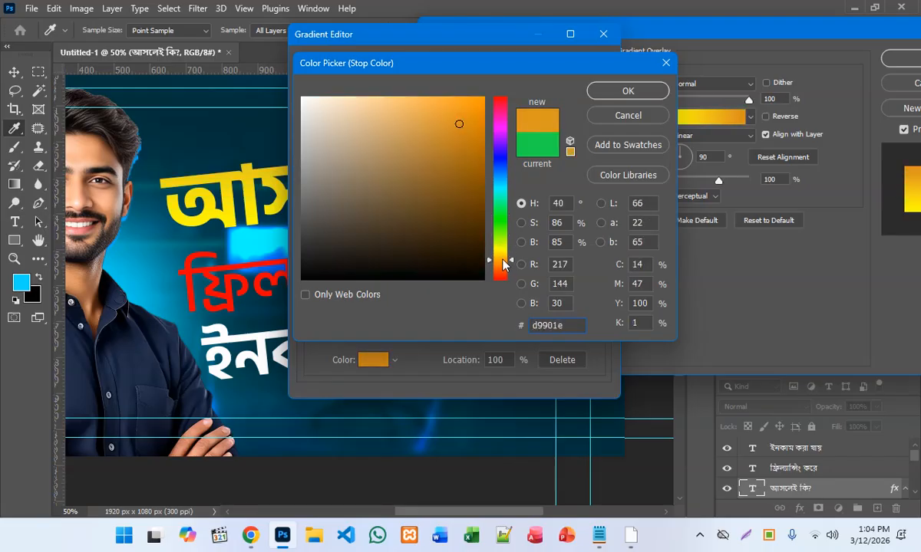
pyautogui.moveTo(460, 125); pyautogui.dragTo(494, 92)
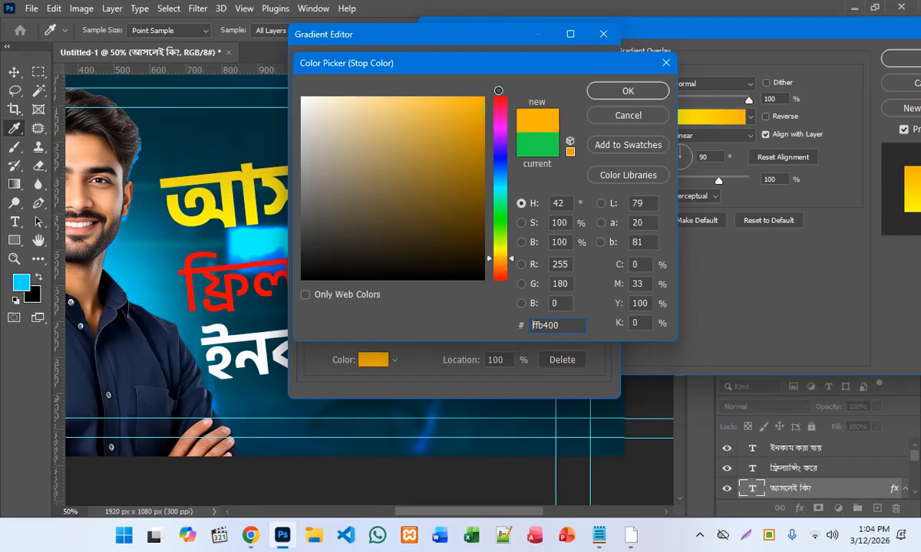
pyautogui.click(504, 262)
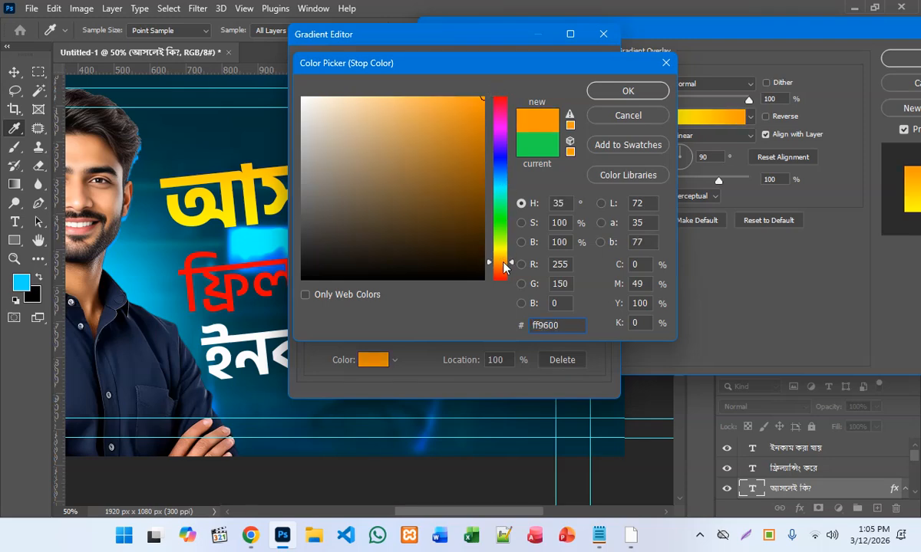
pyautogui.click(504, 258)
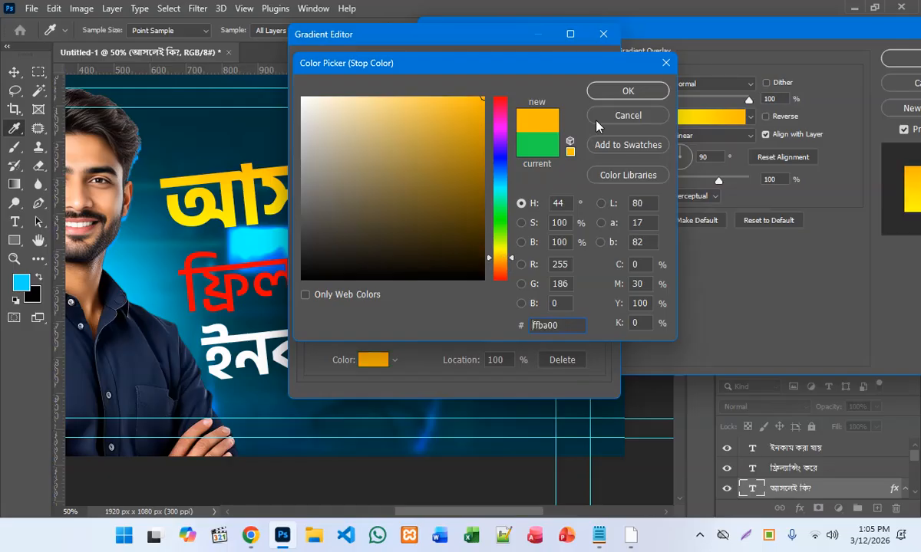
pyautogui.click(618, 97)
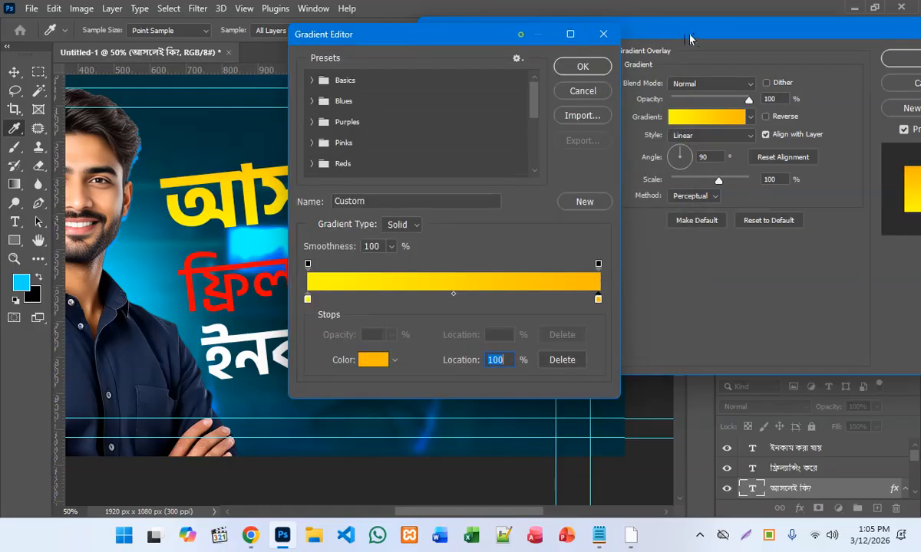
pyautogui.click(583, 69)
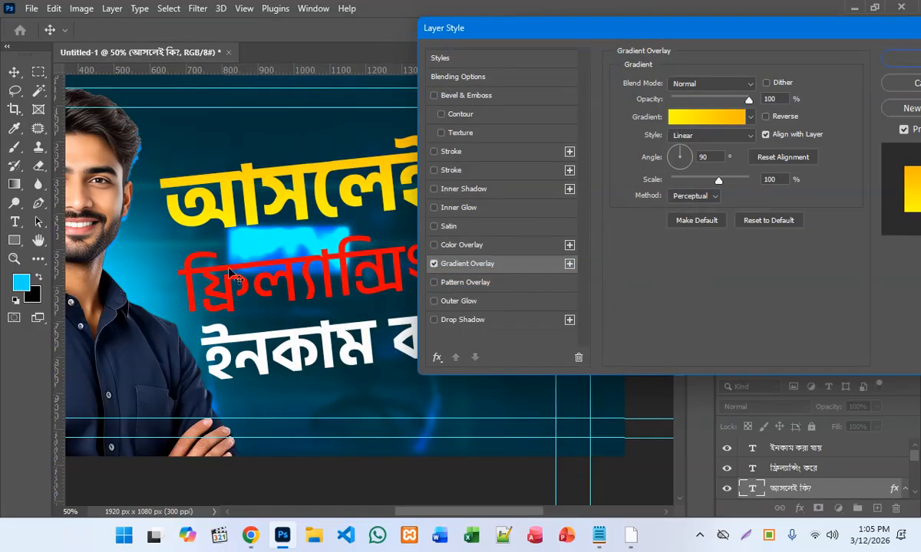
# Reverse the yellow-orange gradient overlay on the "আসলেই কি?" line.
pyautogui.moveTo(558, 34); pyautogui.dragTo(731, 118)
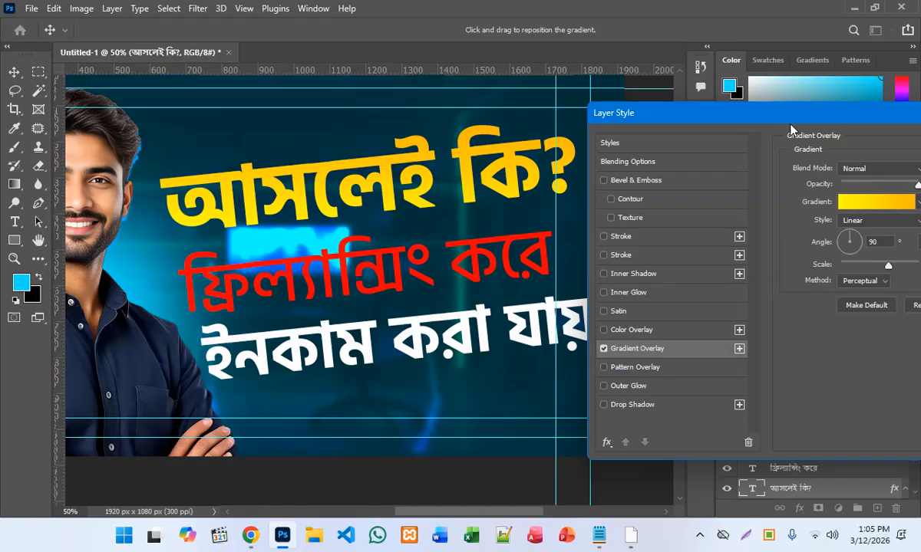
pyautogui.moveTo(741, 116); pyautogui.dragTo(666, 110)
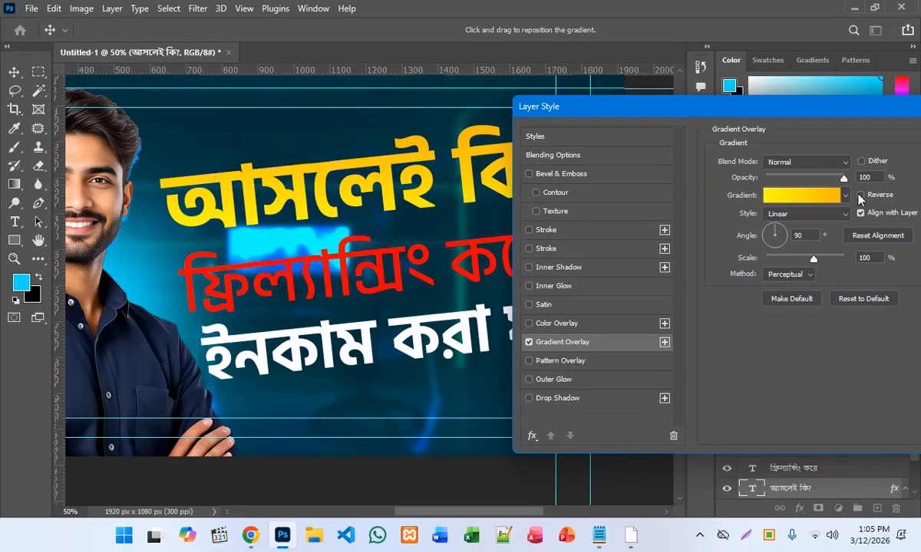
pyautogui.click(860, 196)
pyautogui.moveTo(652, 115); pyautogui.dragTo(700, 121)
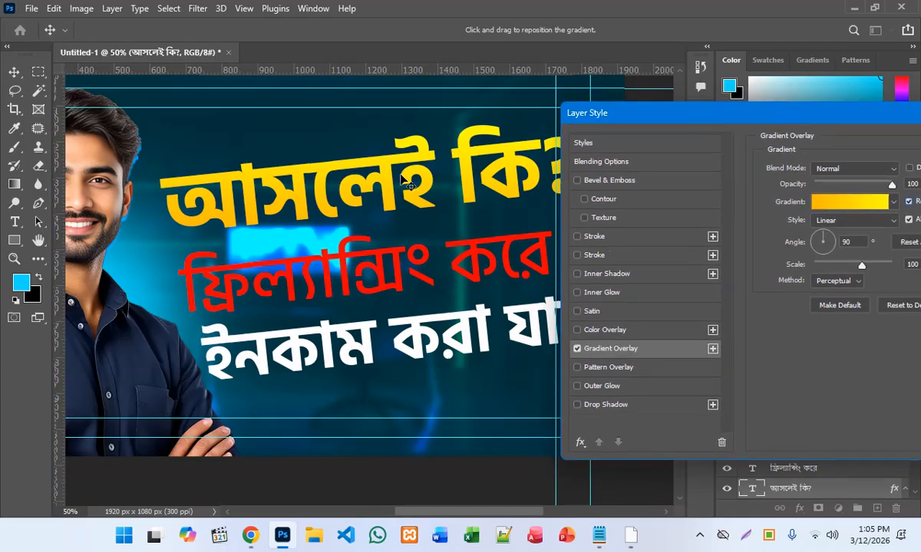
# Try different angles for the gradient overlay and set the angle to 103°.
pyautogui.click(820, 236)
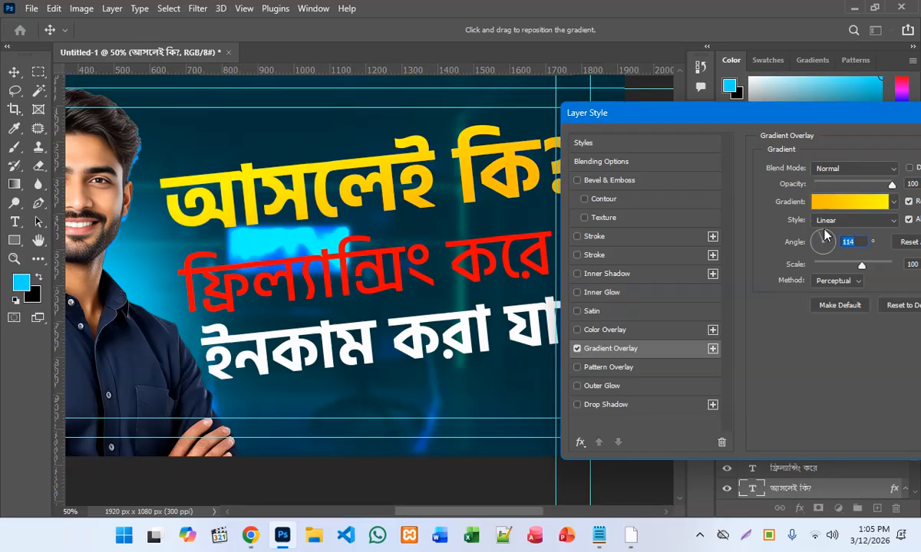
pyautogui.click(825, 238)
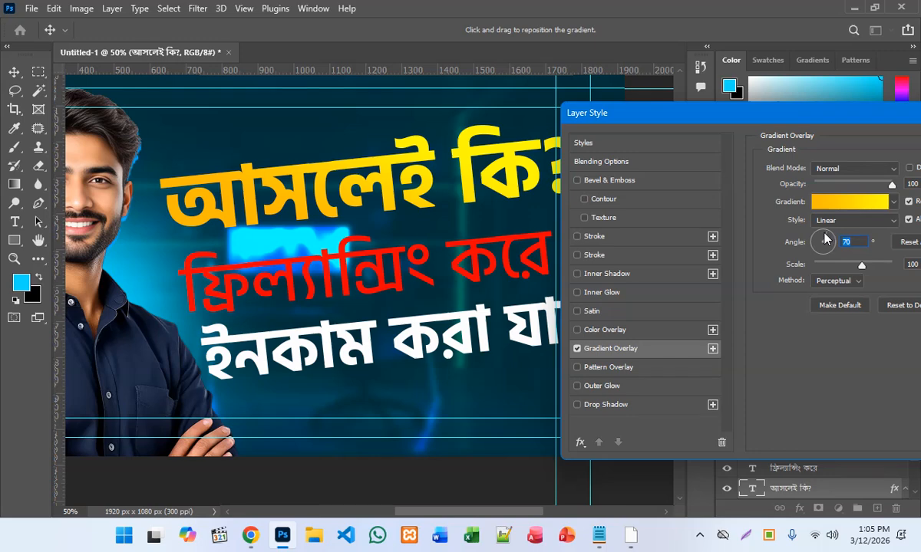
pyautogui.click(822, 238)
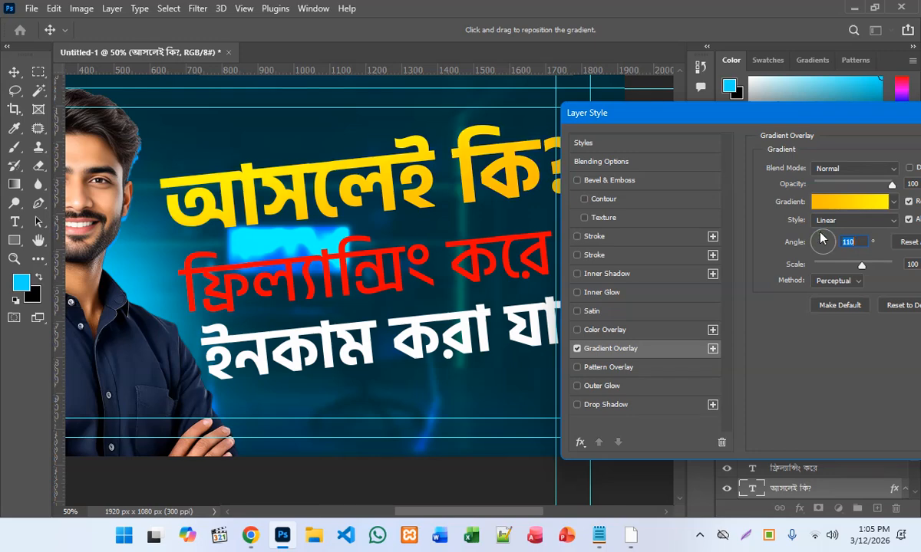
pyautogui.click(822, 231)
pyautogui.click(821, 230)
# Add a drop shadow to the "আসলেই কি?" line and set the shadow colour to black #000000.
pyautogui.moveTo(701, 117); pyautogui.dragTo(439, 187)
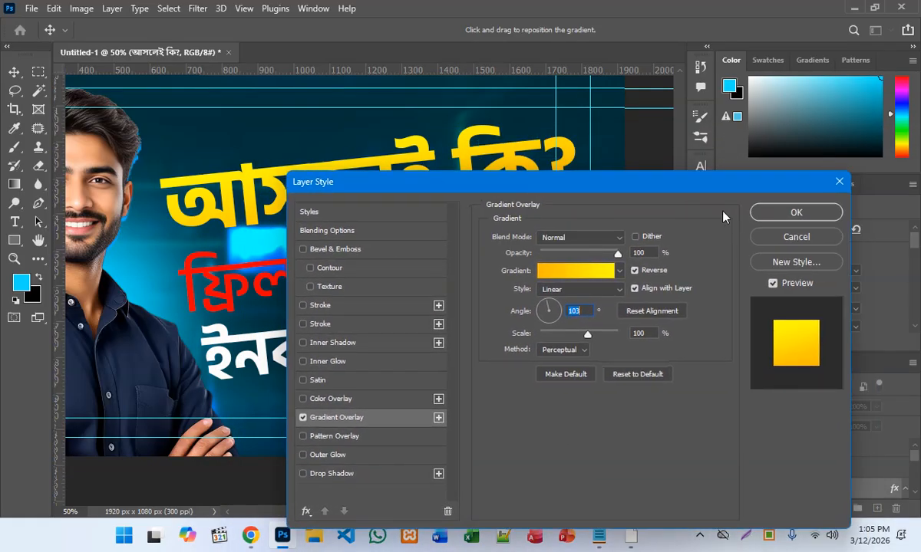
pyautogui.click(325, 475)
pyautogui.moveTo(449, 179); pyautogui.dragTo(589, 124)
pyautogui.click(774, 185)
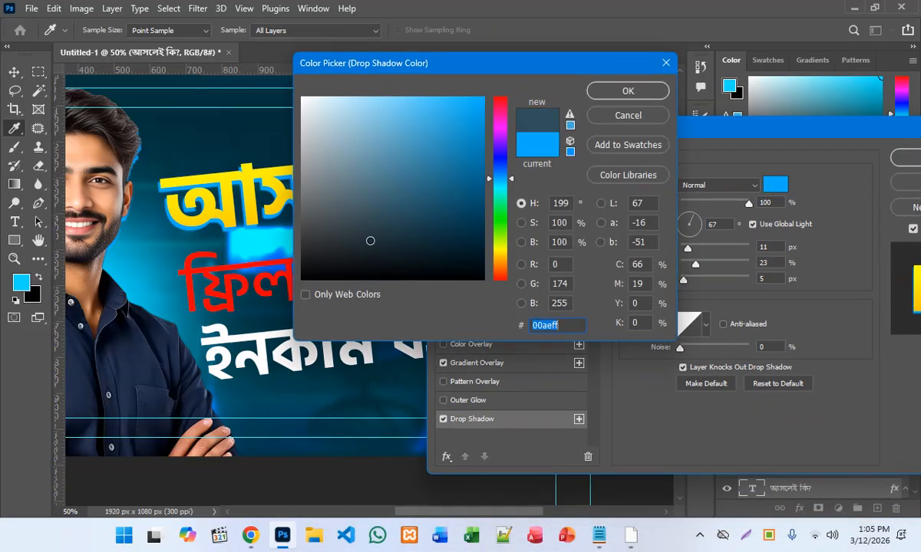
pyautogui.moveTo(370, 240); pyautogui.dragTo(305, 283)
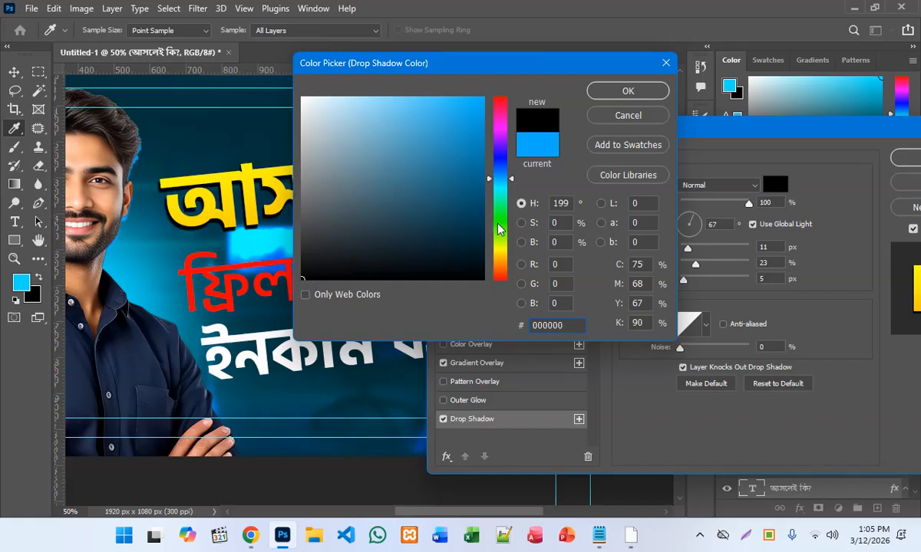
pyautogui.click(626, 92)
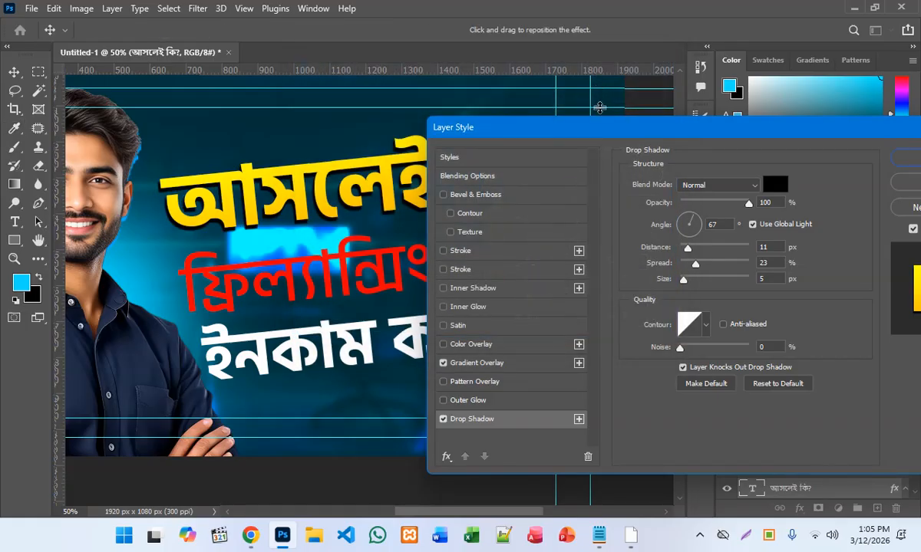
# Set the drop shadow's size to 16 px, opacity to 72% and distance to 2 px, and accept the layer style.
pyautogui.moveTo(683, 279); pyautogui.dragTo(689, 280)
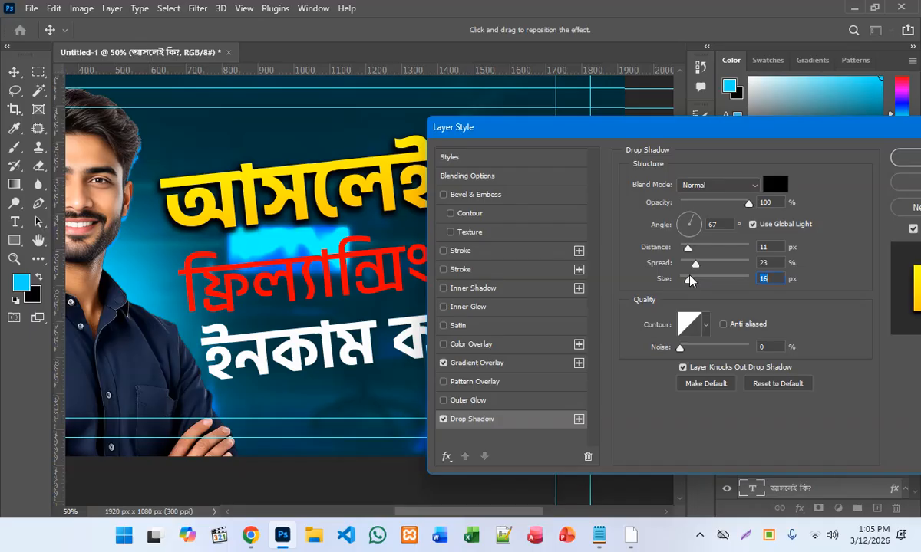
pyautogui.moveTo(749, 204); pyautogui.dragTo(732, 205)
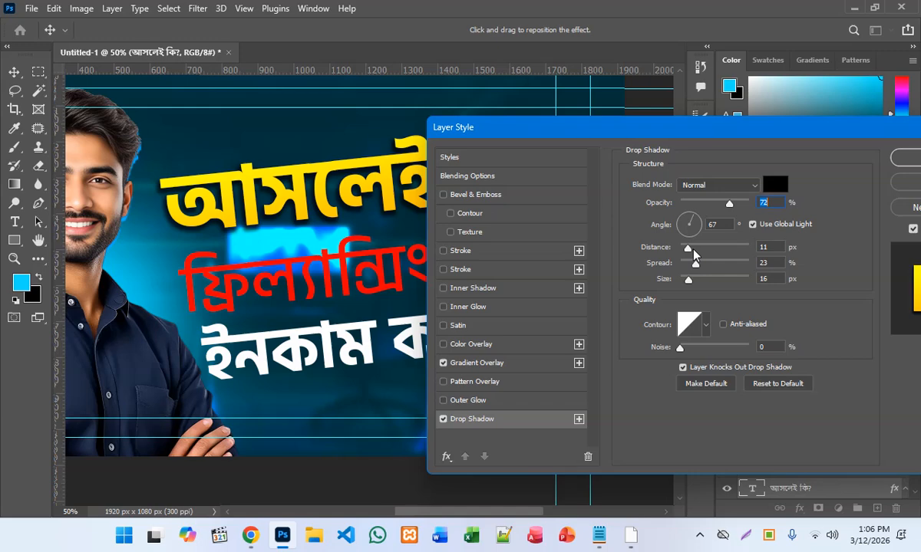
pyautogui.moveTo(687, 248); pyautogui.dragTo(685, 253)
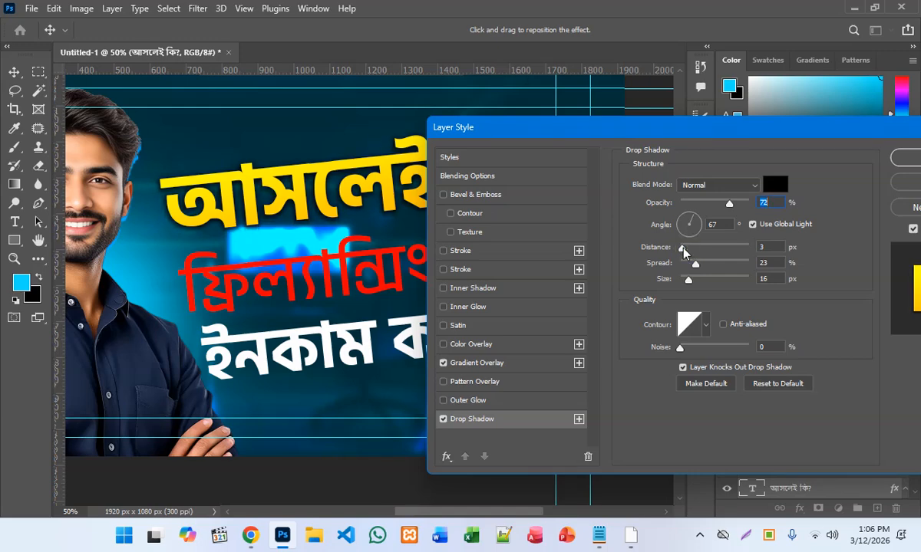
pyautogui.moveTo(682, 249); pyautogui.dragTo(682, 250)
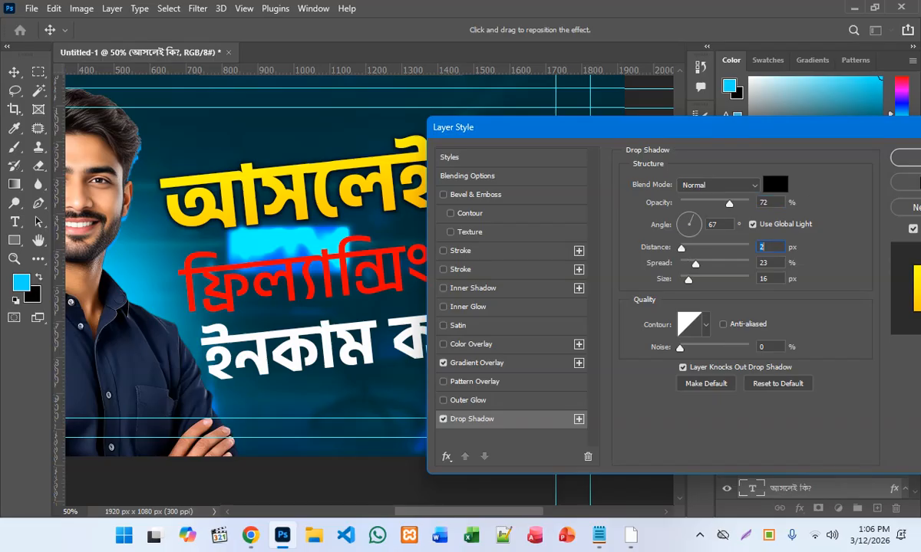
pyautogui.click(905, 158)
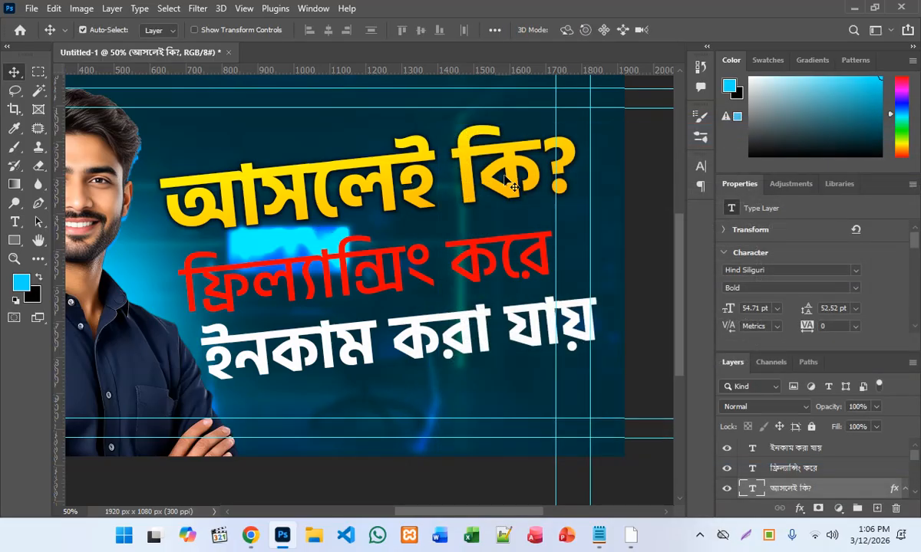
# Nudge the red "ফ্রিল্যান্সিং করে" line slightly up and to the right.
pyautogui.moveTo(473, 248); pyautogui.dragTo(475, 245)
pyautogui.click(473, 330)
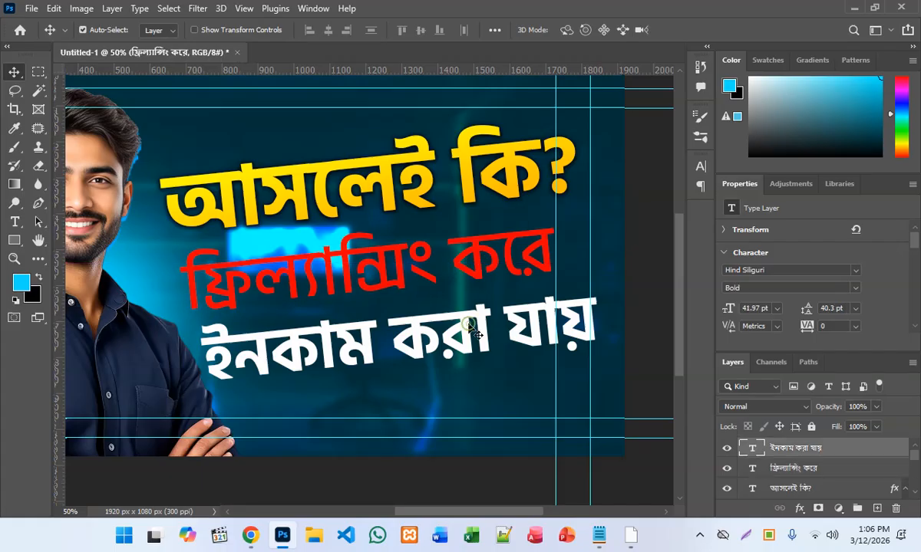
# Copy the layer style of the "আসলেই কি?" line and paste it onto the "ইনকাম করা যায়" line.
pyautogui.click(434, 158)
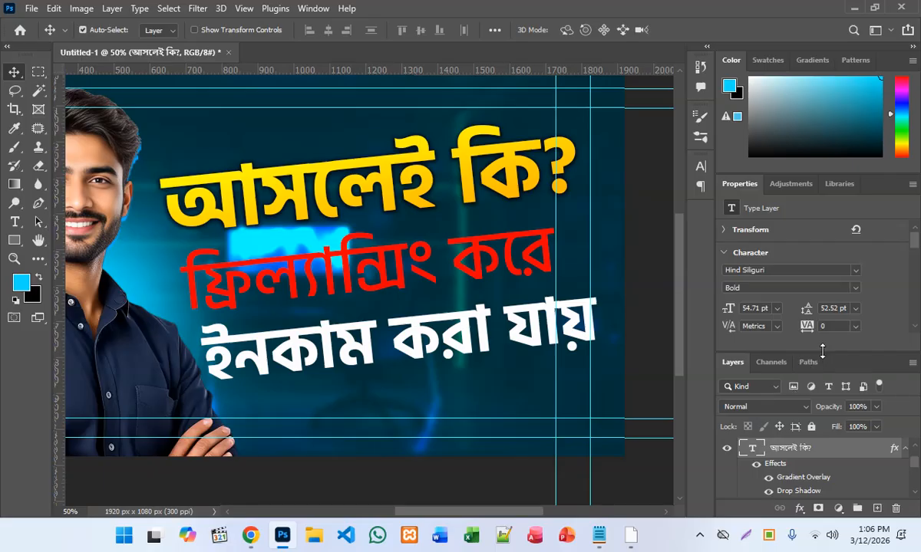
pyautogui.moveTo(831, 352); pyautogui.dragTo(833, 238)
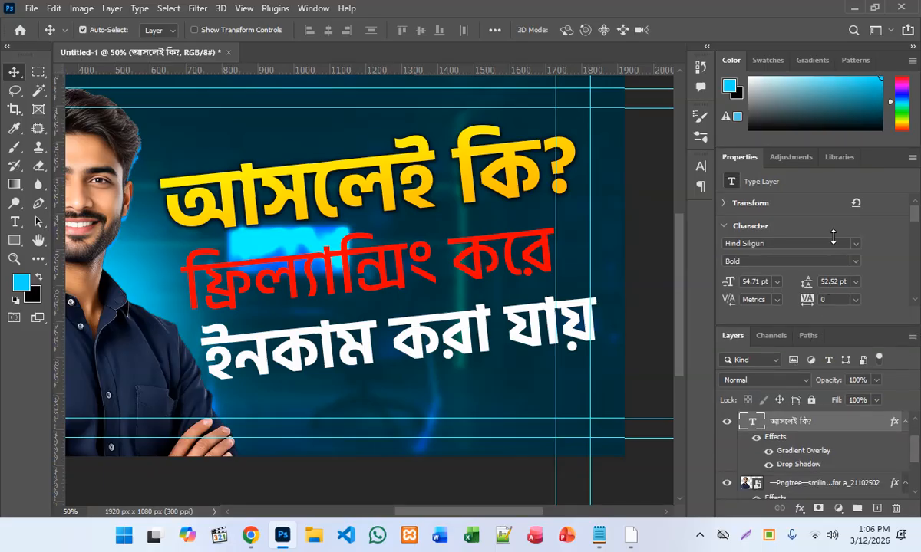
pyautogui.rightClick(785, 433)
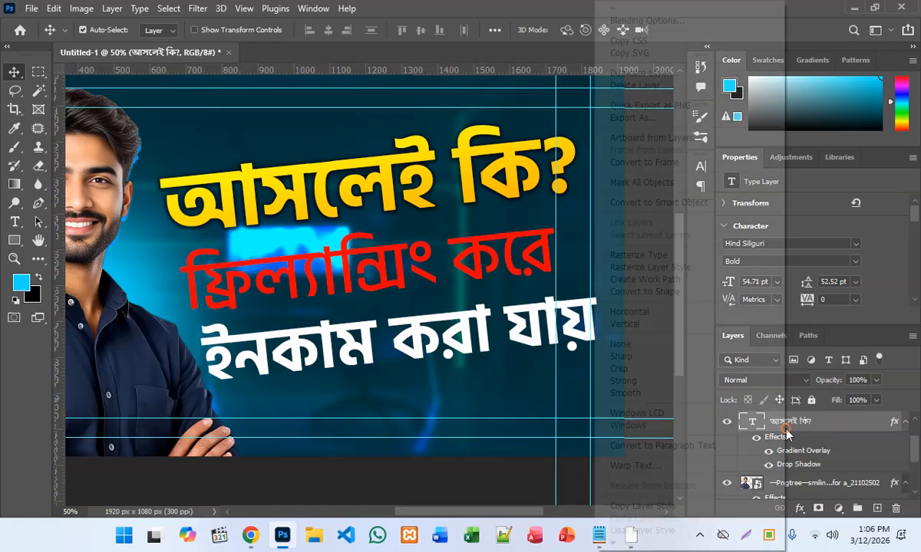
pyautogui.click(663, 508)
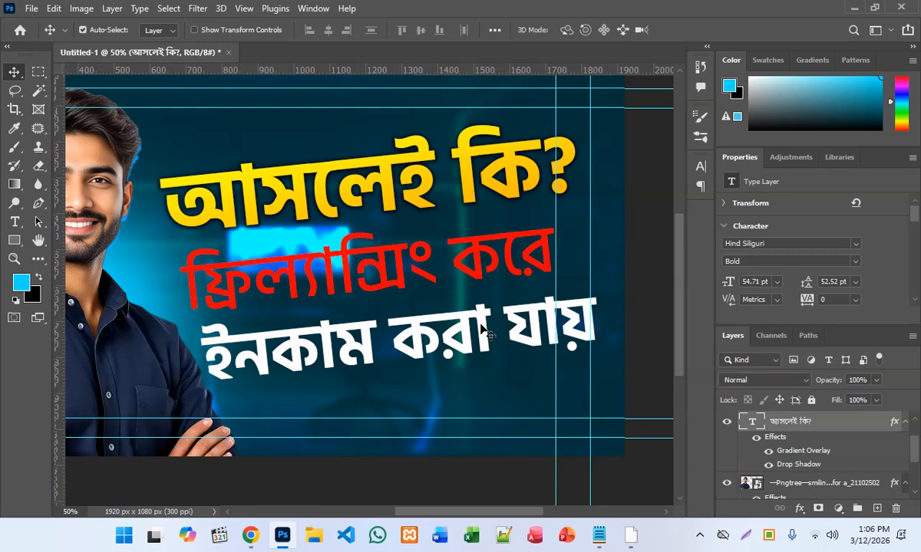
pyautogui.click(484, 331)
pyautogui.rightClick(802, 425)
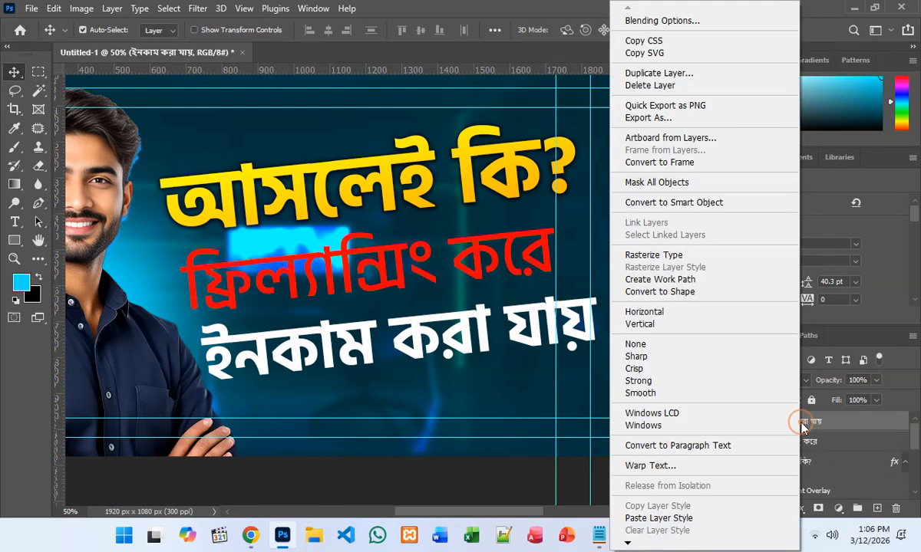
pyautogui.click(659, 518)
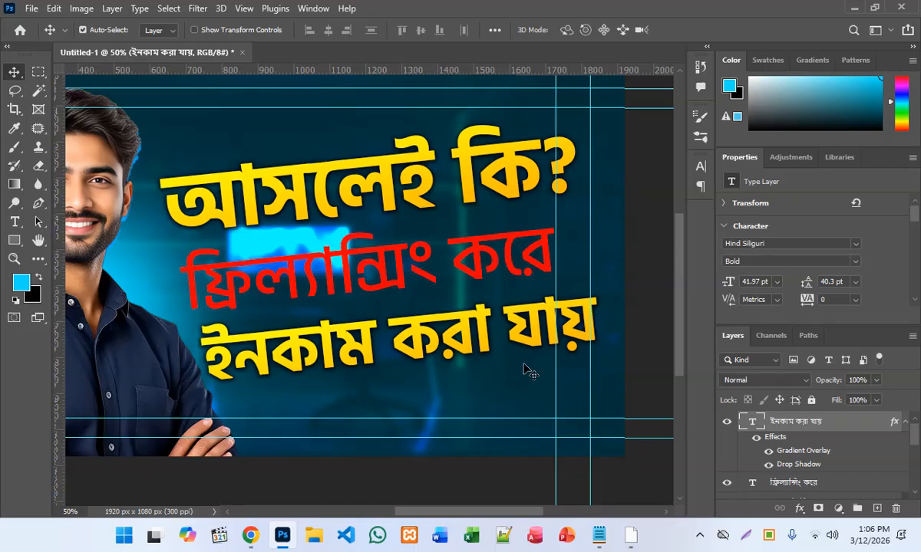
# Open the gradient of the "ইনকাম করা যায়" line's gradient overlay for editing.
pyautogui.doubleClick(799, 452)
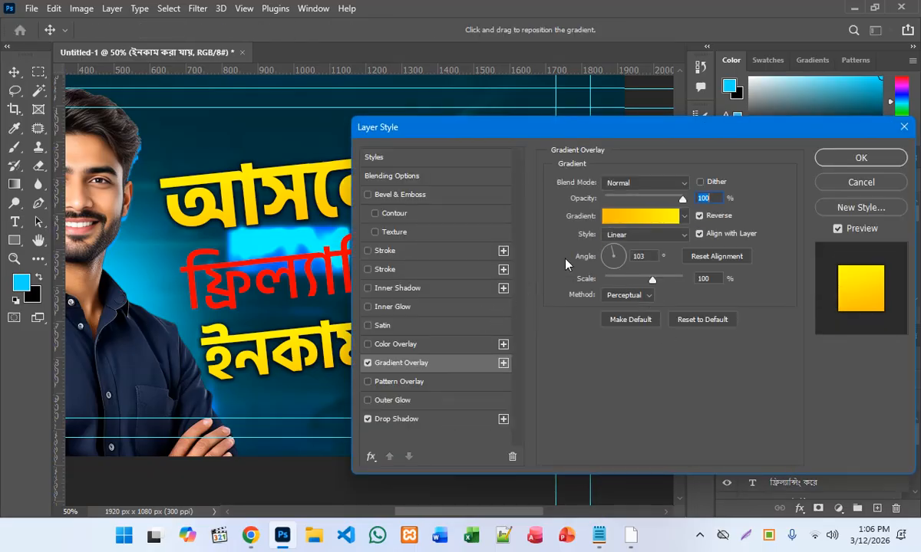
pyautogui.click(625, 223)
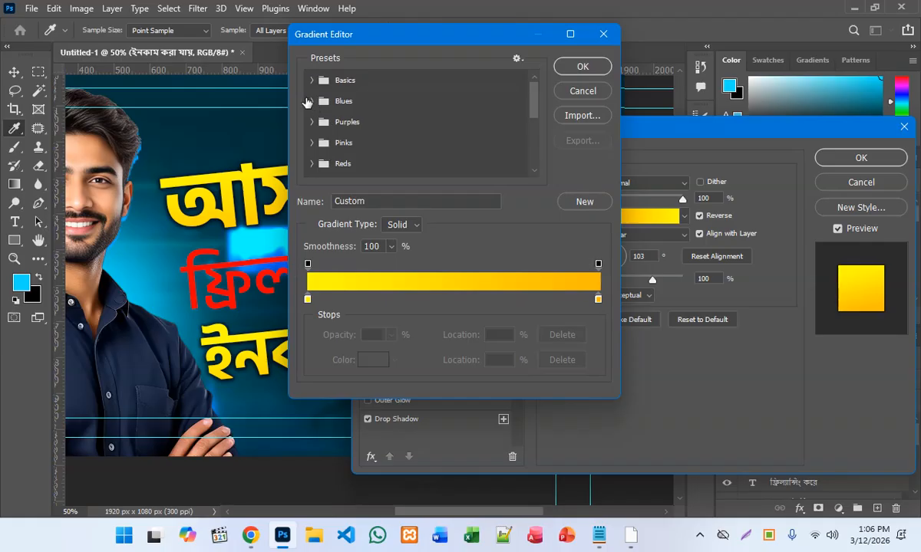
# Try several presets from the Blues group on the overlay gradient, including Blue_02, Blue_13, Blue_15 and Blue_17.
pyautogui.click(311, 102)
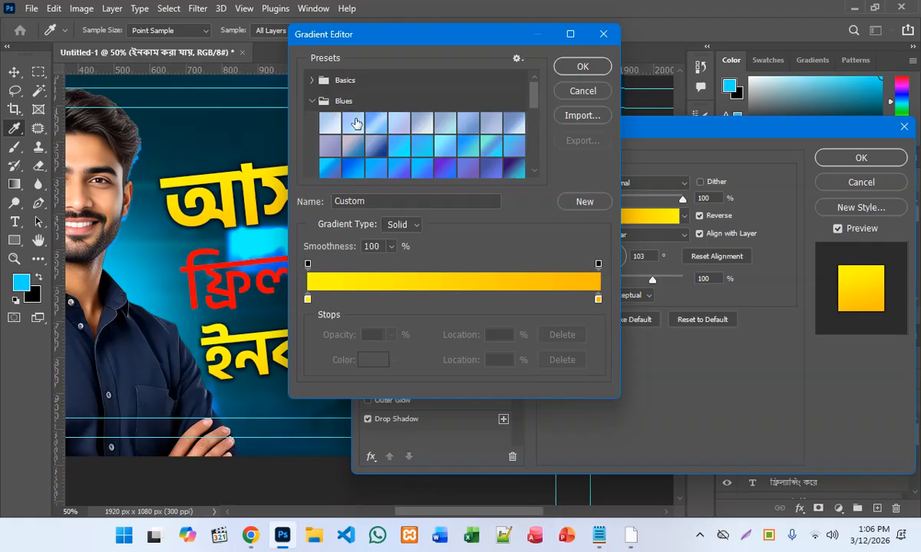
pyautogui.click(355, 120)
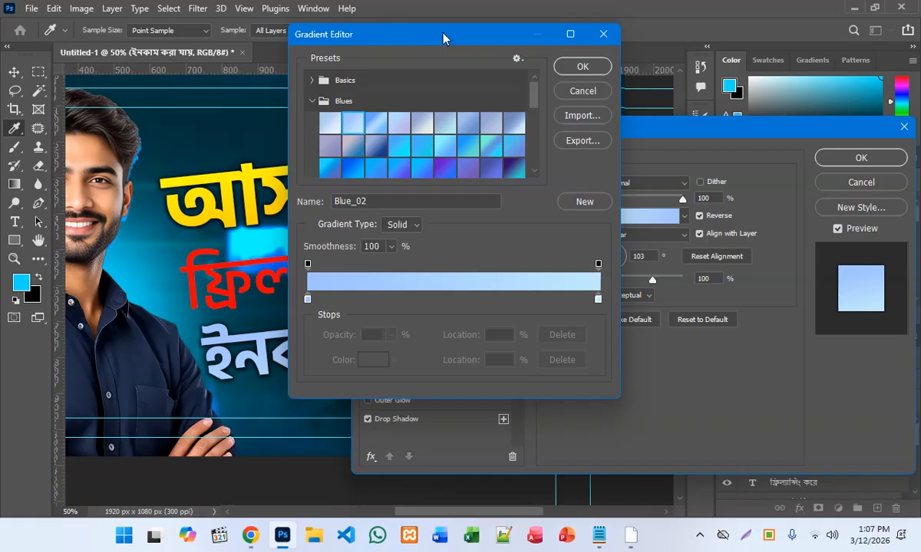
pyautogui.moveTo(443, 38); pyautogui.dragTo(662, 35)
pyautogui.click(655, 139)
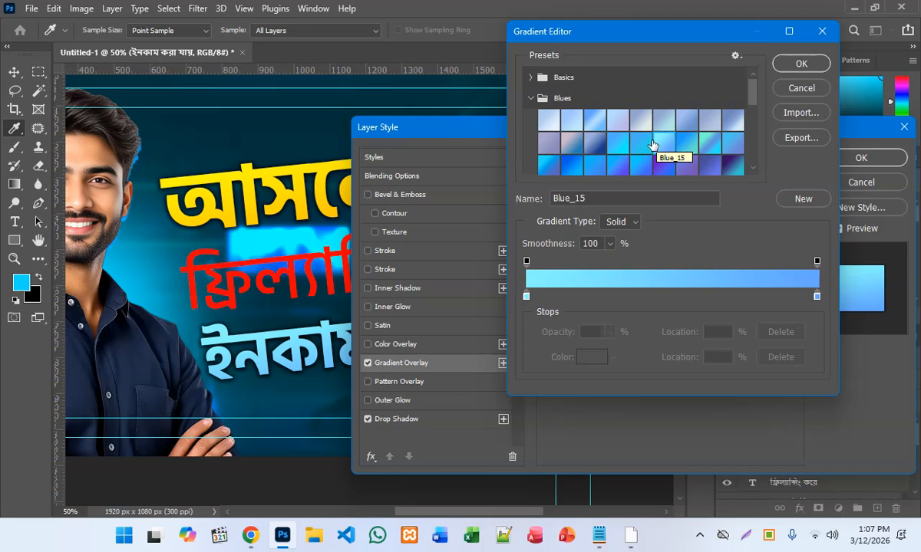
pyautogui.click(623, 151)
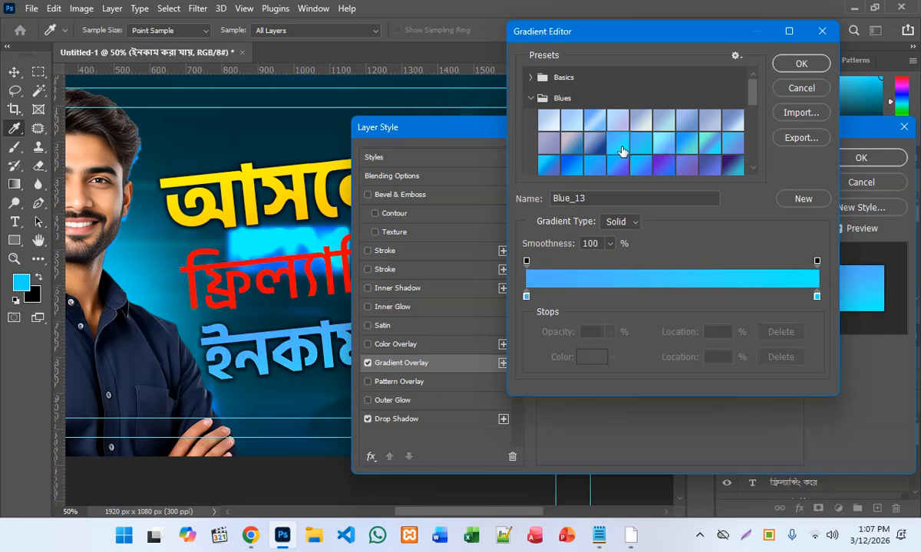
pyautogui.click(594, 119)
pyautogui.click(711, 142)
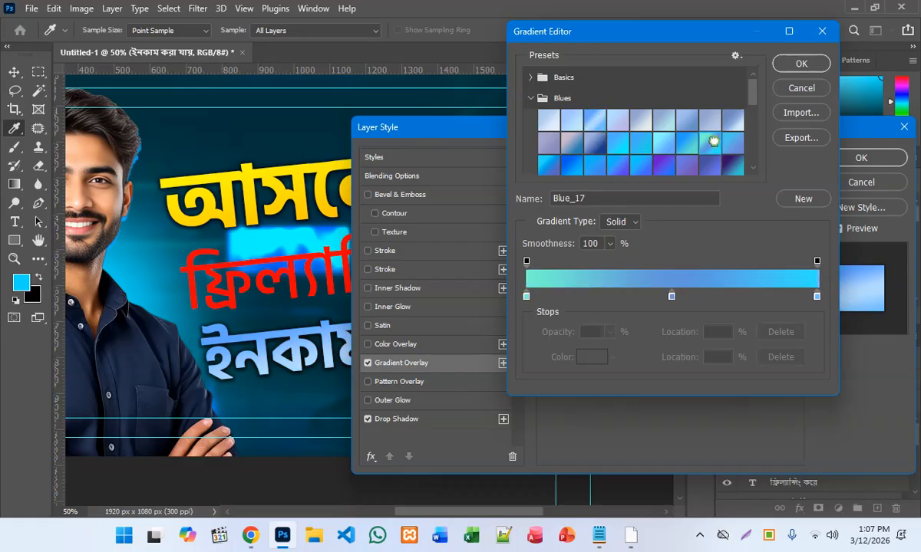
pyautogui.click(662, 142)
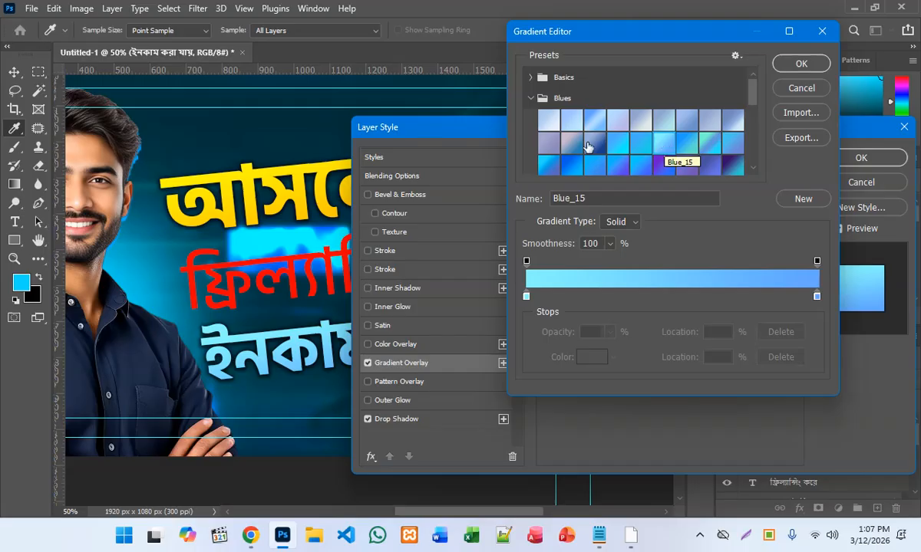
# Apply the Black, White preset from the Basics group to the overlay and turn off Reverse.
pyautogui.click(530, 77)
pyautogui.click(593, 99)
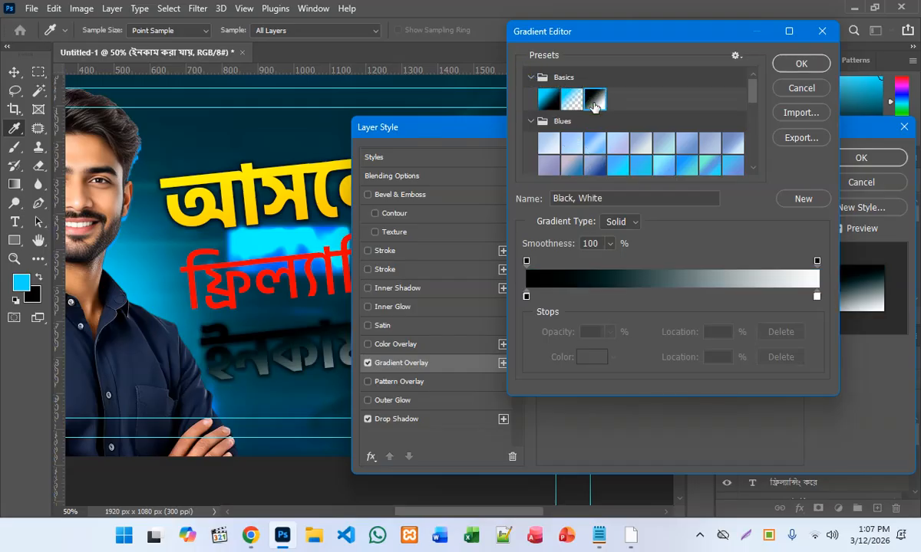
pyautogui.click(799, 64)
pyautogui.moveTo(522, 127)
pyautogui.mouseDown()
pyautogui.moveTo(791, 290)
pyautogui.moveTo(519, 145)
pyautogui.mouseUp()
pyautogui.click(705, 234)
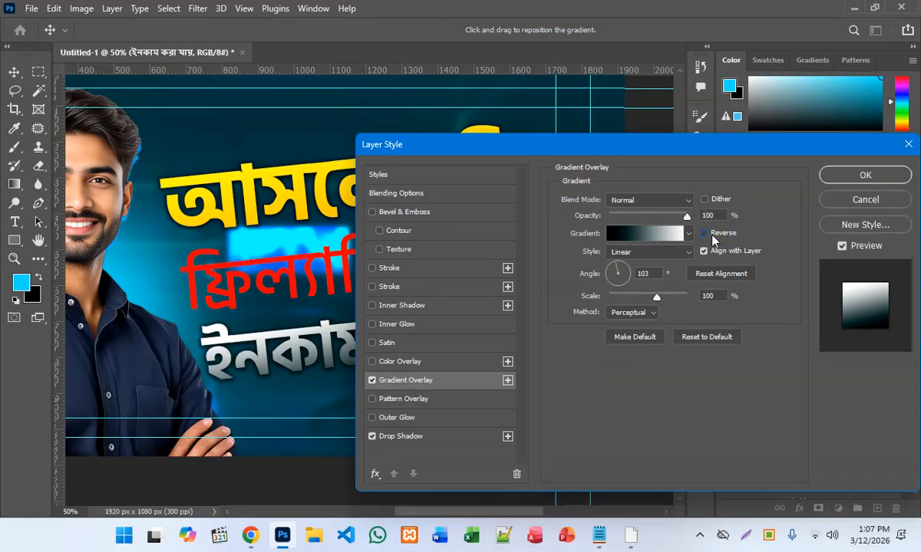
# Shift the black-white gradient downward over the "ইনকাম করা যায়" line and set its angle to 95°.
pyautogui.moveTo(657, 153); pyautogui.dragTo(877, 151)
pyautogui.moveTo(528, 318); pyautogui.dragTo(530, 367)
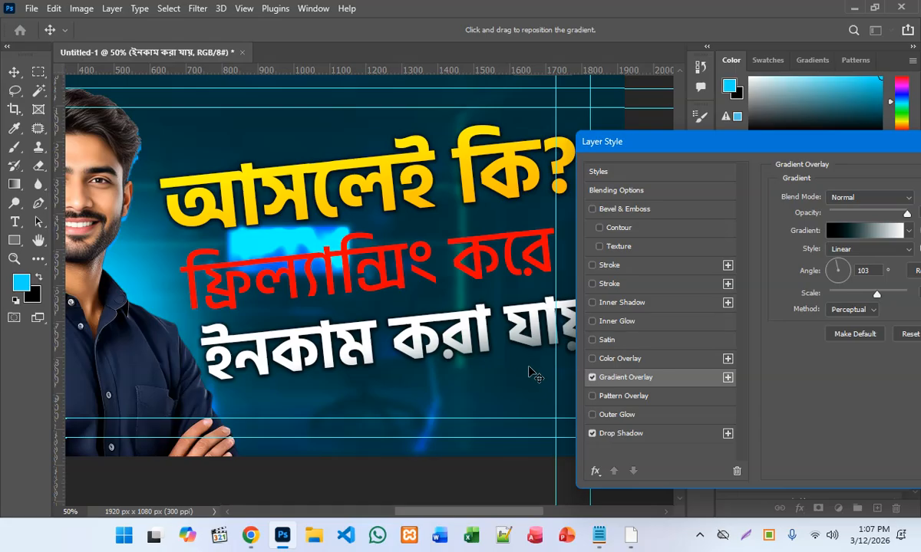
pyautogui.click(838, 267)
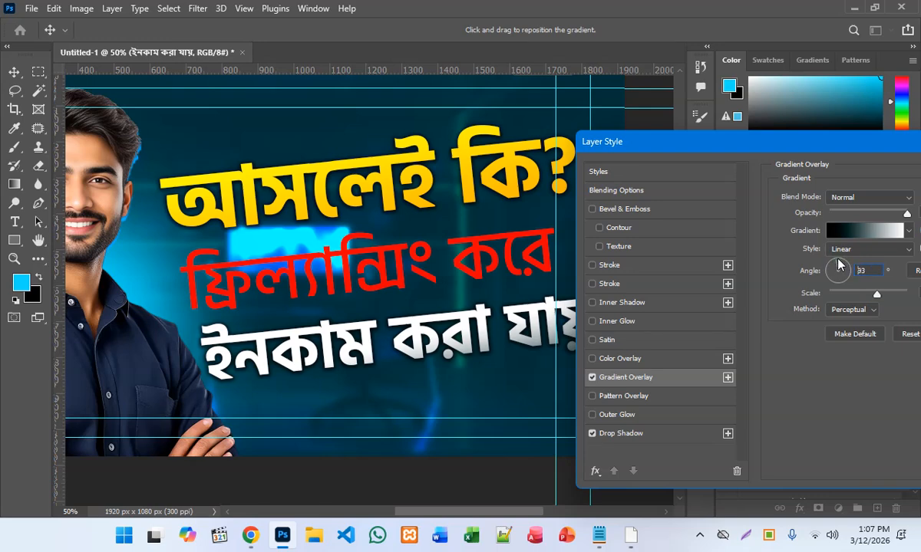
pyautogui.click(840, 264)
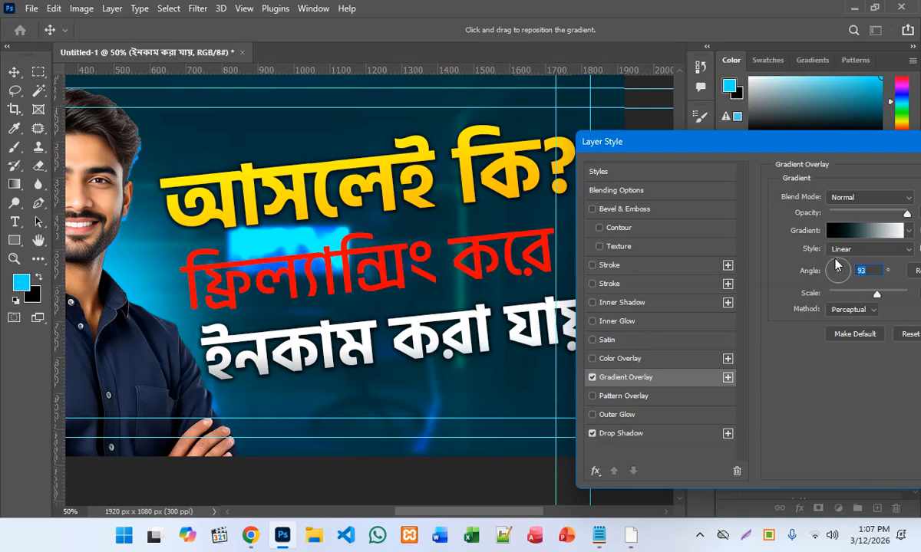
pyautogui.click(837, 266)
pyautogui.click(838, 267)
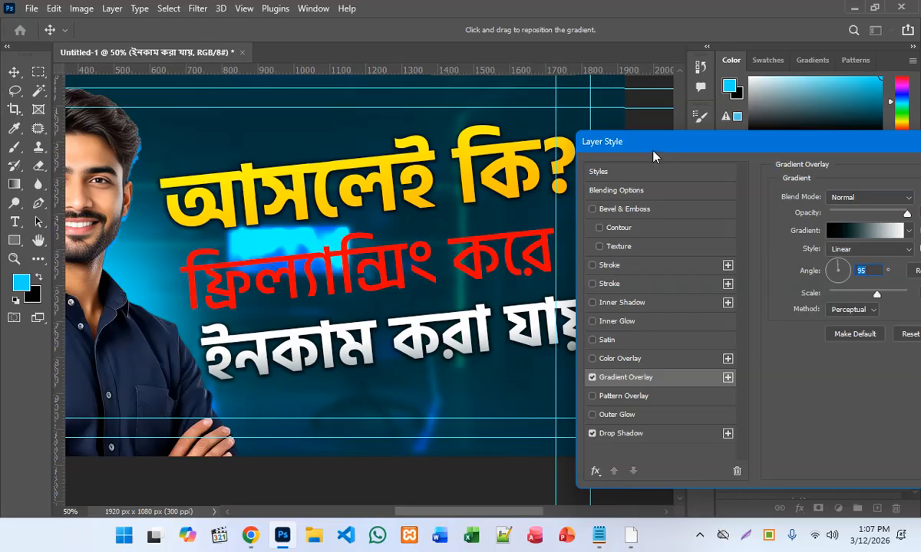
# Set the drop shadow size of the "ইনকাম করা যায়" line to 4 px and accept the layer style.
pyautogui.click(618, 435)
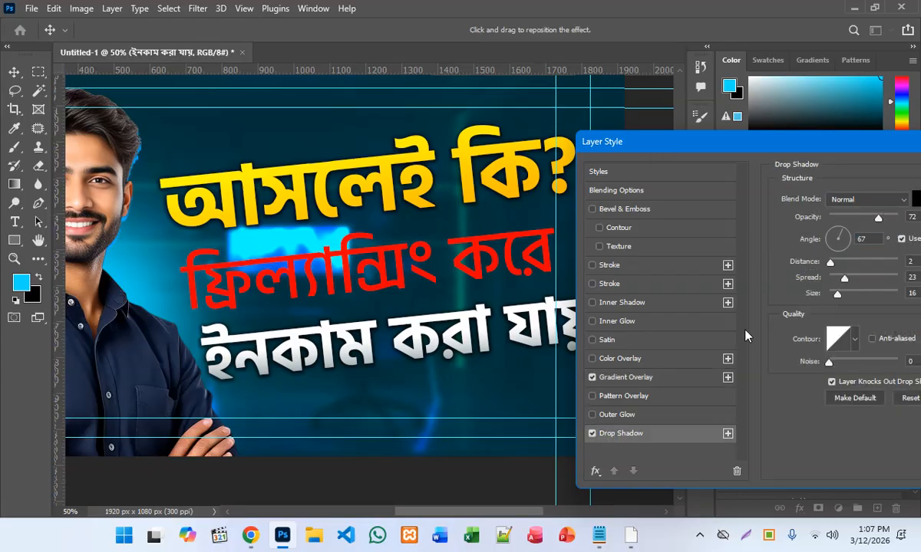
pyautogui.moveTo(837, 295); pyautogui.dragTo(831, 301)
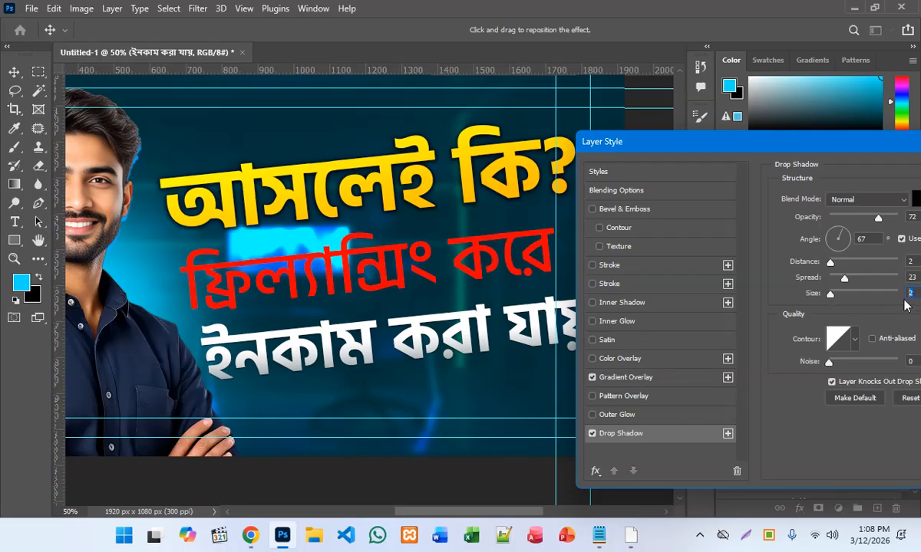
pyautogui.write('3')
pyautogui.moveTo(694, 152); pyautogui.dragTo(254, 198)
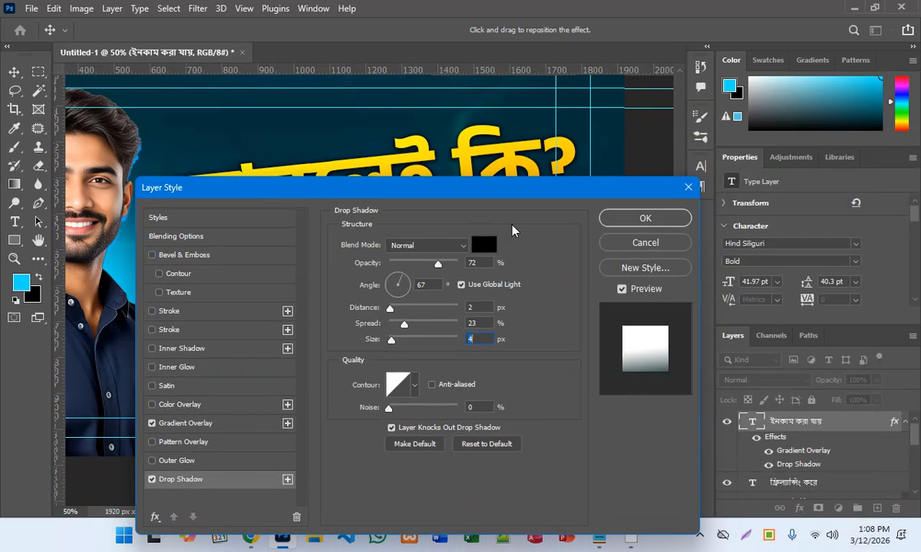
pyautogui.click(626, 220)
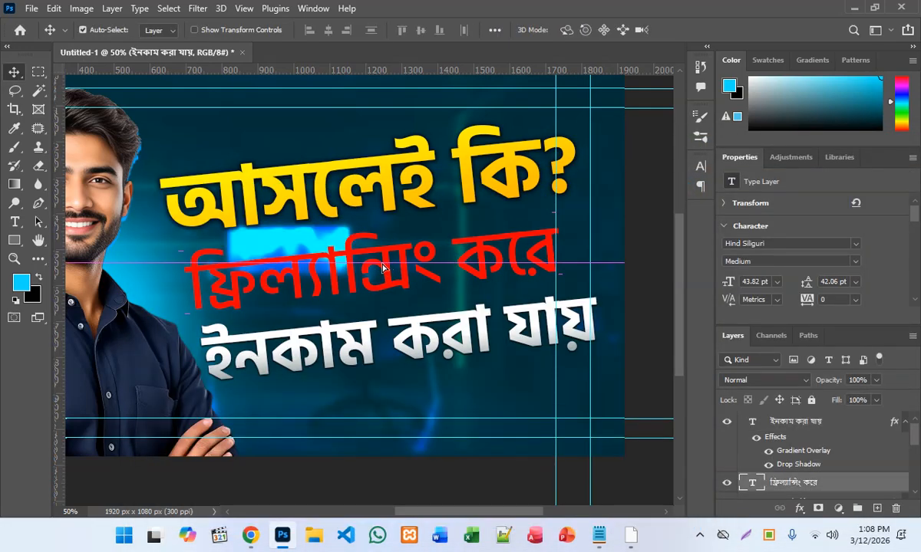
# Scale the red "ফ্রিল্যান্সিং করে" line to 88.85% and centre it between the other two headline lines.
pyautogui.moveTo(384, 267); pyautogui.dragTo(394, 265)
pyautogui.hotkey('ctrl', 't')
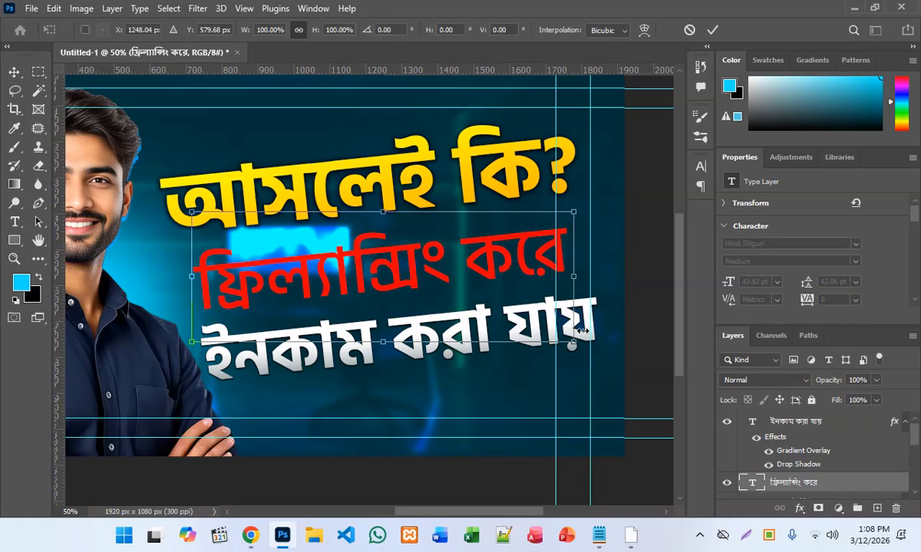
pyautogui.moveTo(574, 342); pyautogui.dragTo(553, 335)
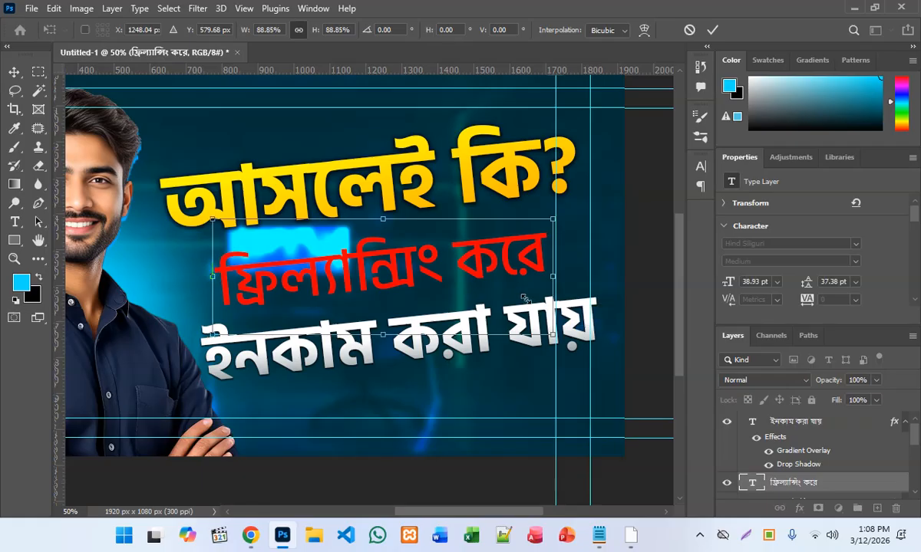
pyautogui.moveTo(506, 232); pyautogui.dragTo(516, 222)
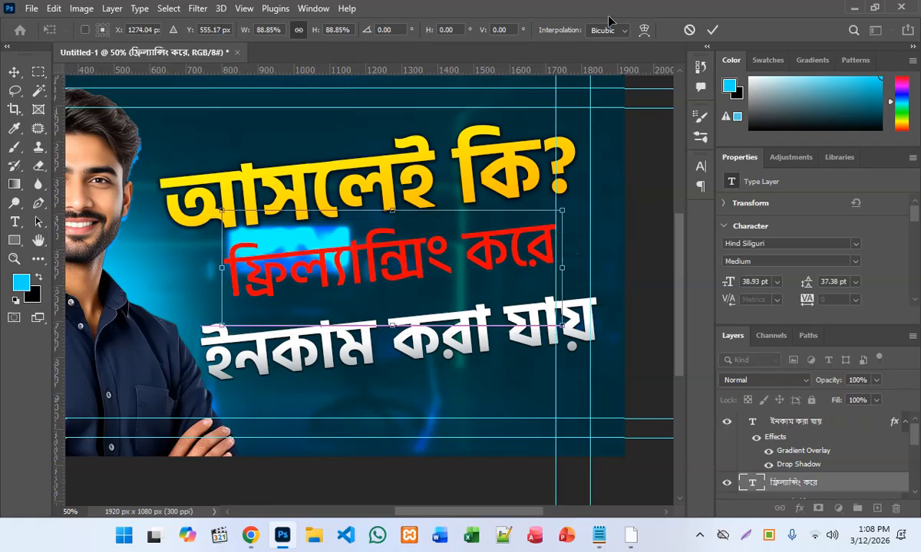
pyautogui.click(712, 29)
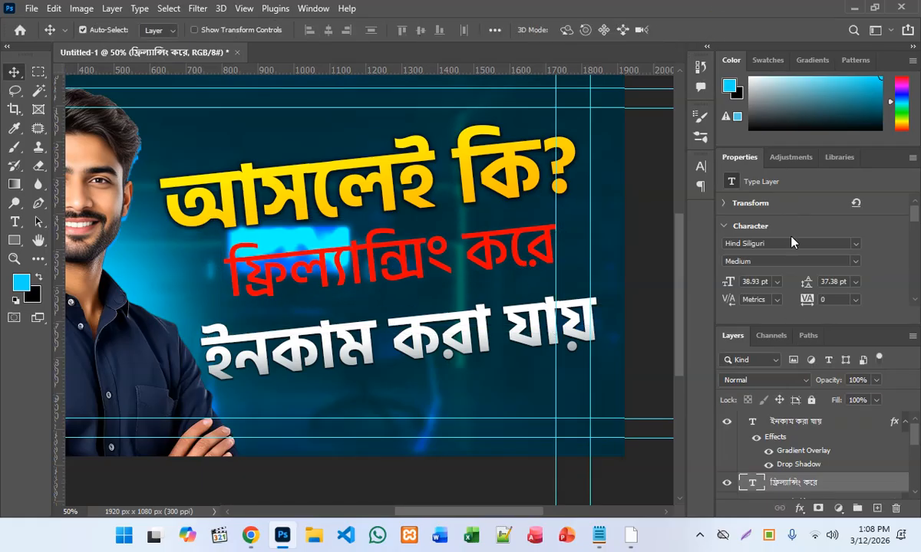
# Change the text colour of the "ফ্রিল্যান্সিং করে" line to near-black #060606.
pyautogui.scroll(-1, 742, 222)
pyautogui.click(839, 282)
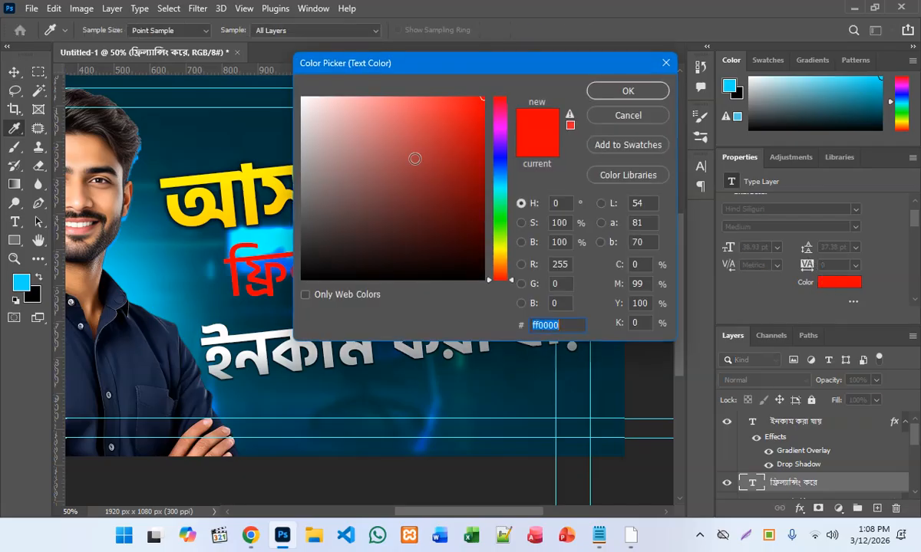
pyautogui.moveTo(391, 192); pyautogui.dragTo(302, 279)
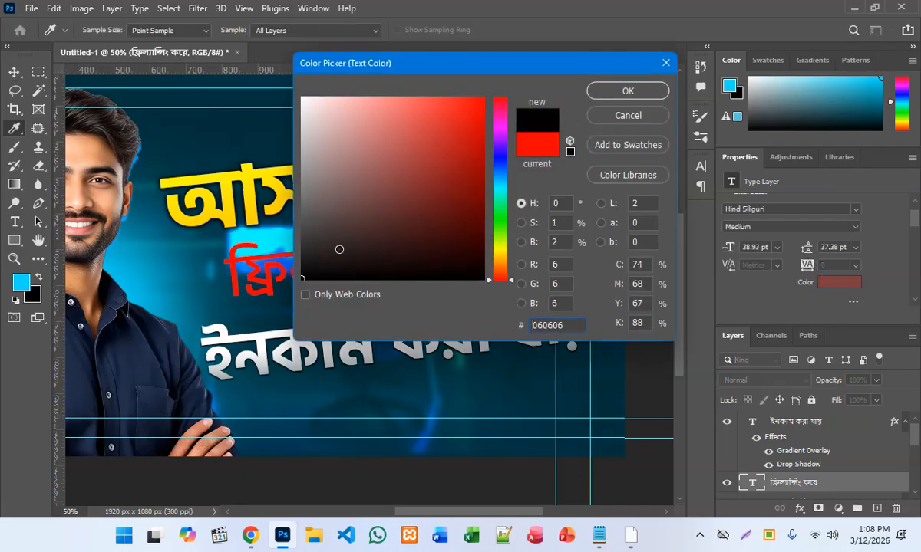
pyautogui.click(634, 89)
pyautogui.click(592, 117)
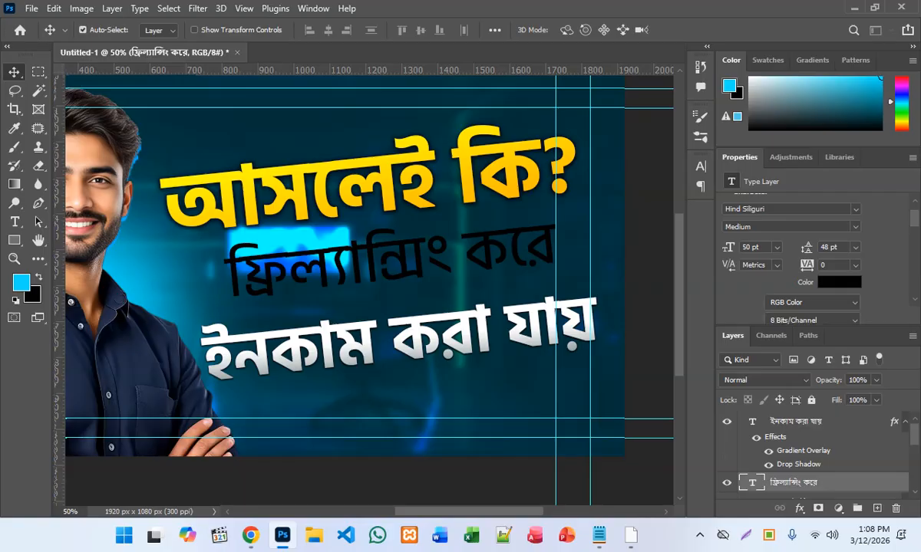
# Draw a cyan rectangle about 1079 x 203 px over the middle headline line and rotate it about -5.93°.
pyautogui.click(12, 244)
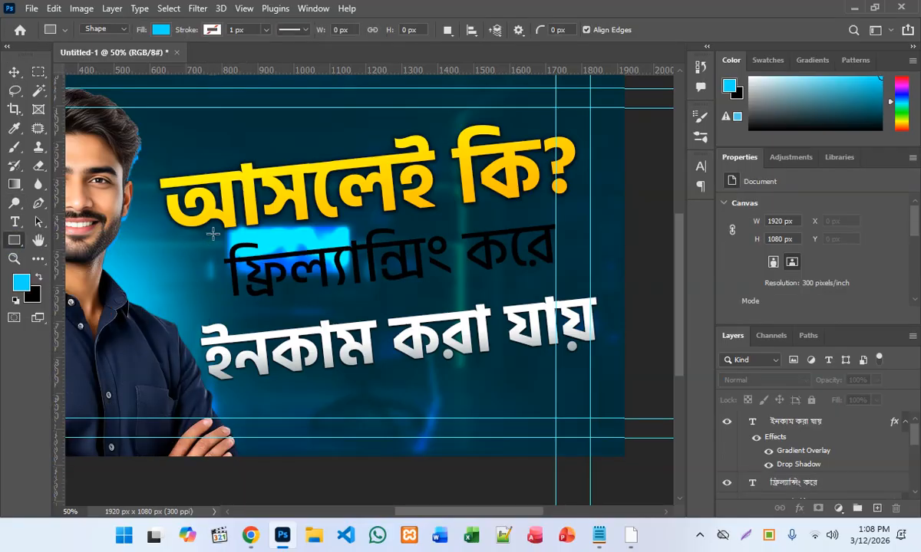
pyautogui.moveTo(213, 234)
pyautogui.mouseDown()
pyautogui.moveTo(282, 265)
pyautogui.moveTo(516, 276)
pyautogui.moveTo(602, 306)
pyautogui.mouseUp()
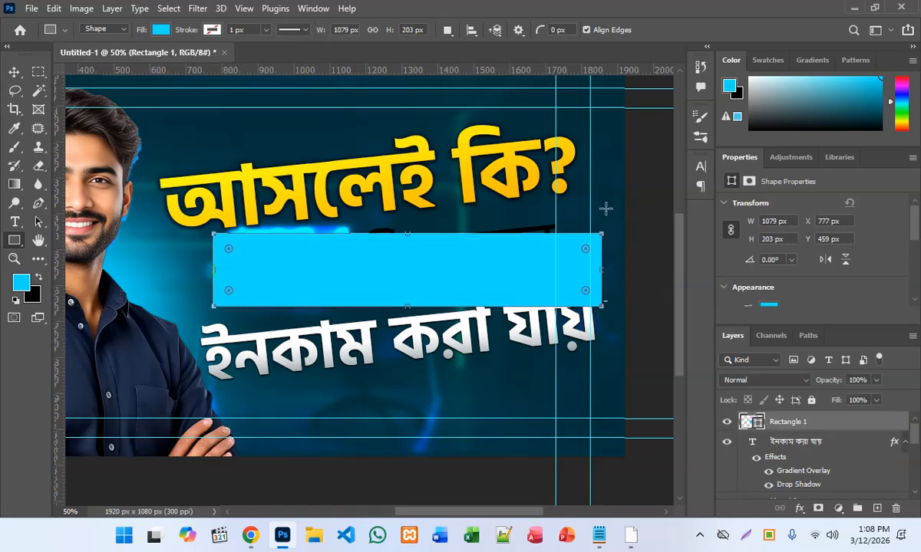
pyautogui.moveTo(613, 224); pyautogui.dragTo(616, 200)
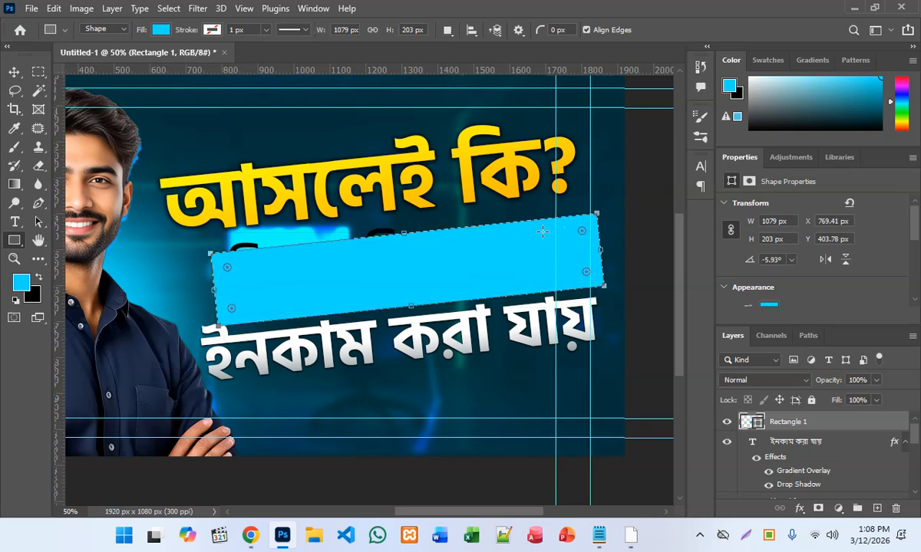
# Align the tilted rectangle with the middle headline line and place it behind the "ফ্রিল্যান্সিং করে" text.
pyautogui.click(15, 73)
pyautogui.moveTo(382, 263); pyautogui.dragTo(361, 247)
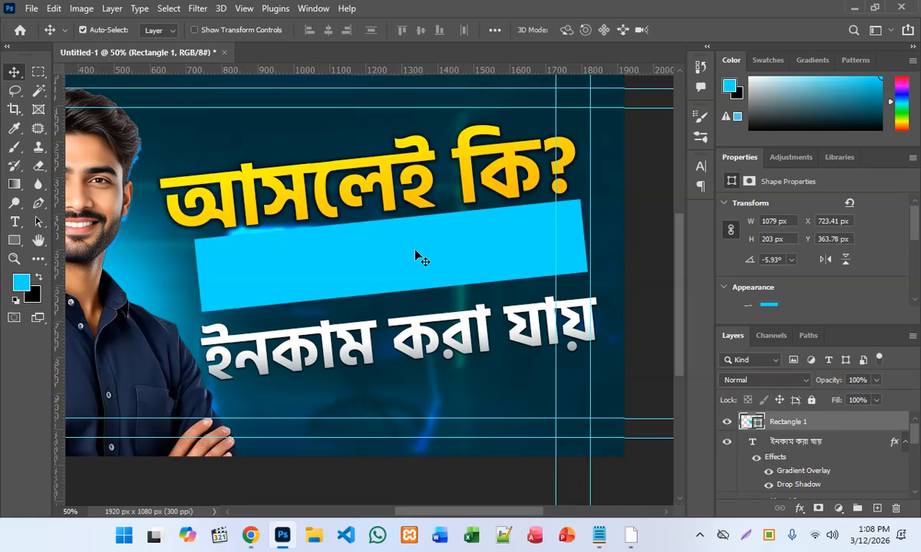
pyautogui.press('ctrl')
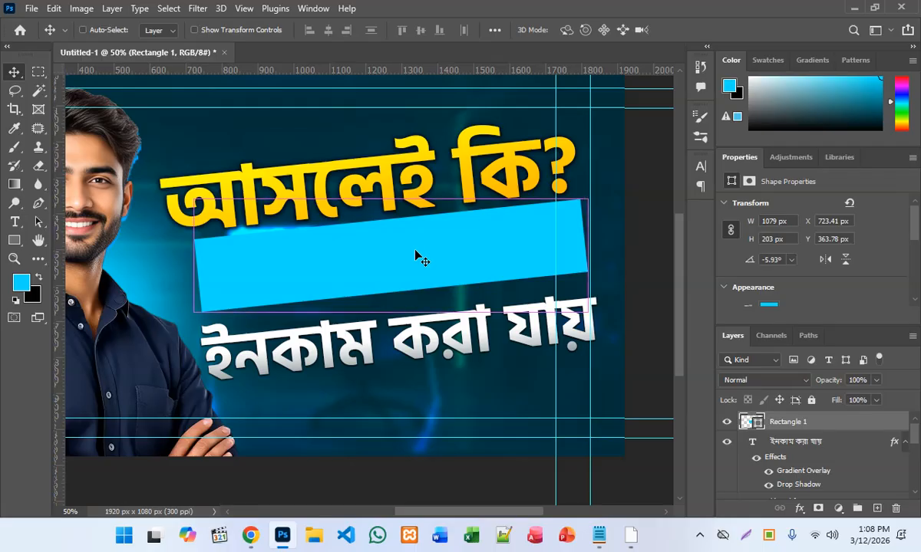
pyautogui.hotkey('ctrl', 'v')
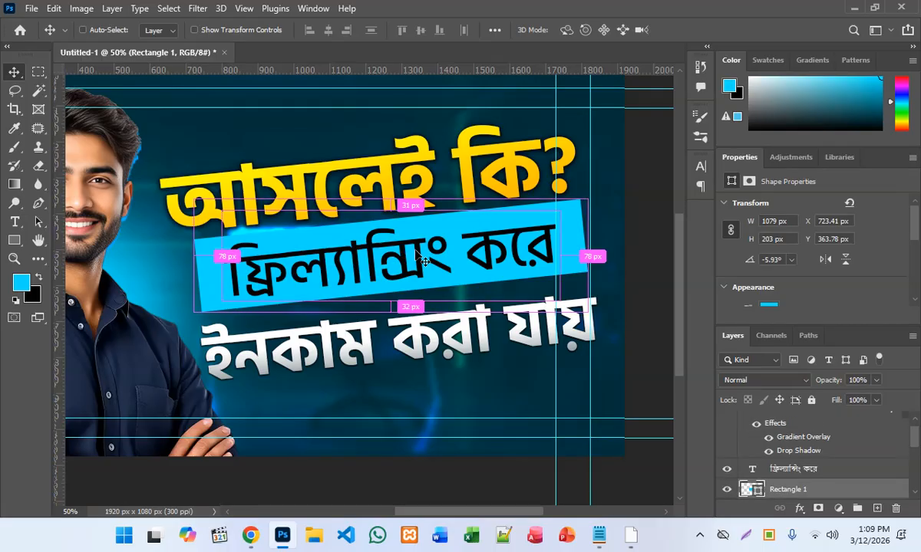
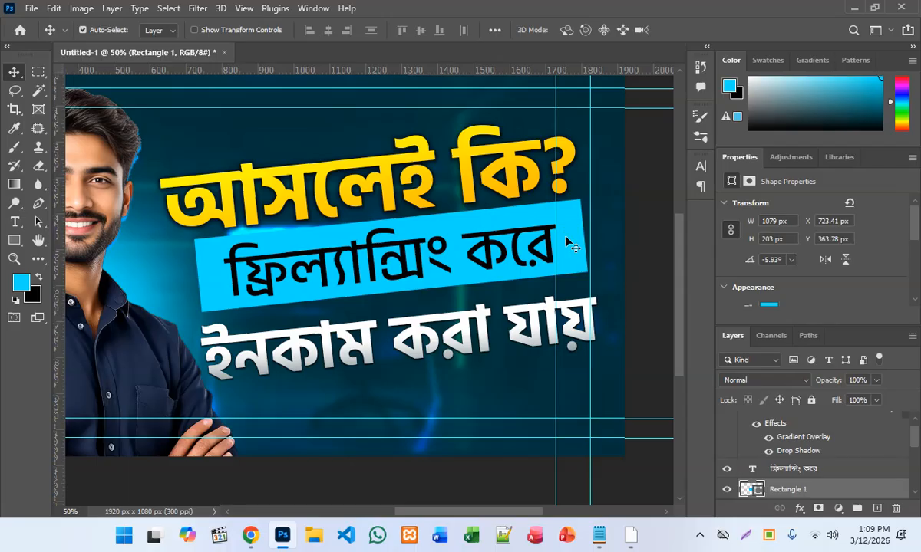
# Paste the copied yellow gradient and drop shadow layer style onto the rectangle behind the middle line.
pyautogui.rightClick(794, 498)
pyautogui.click(699, 19)
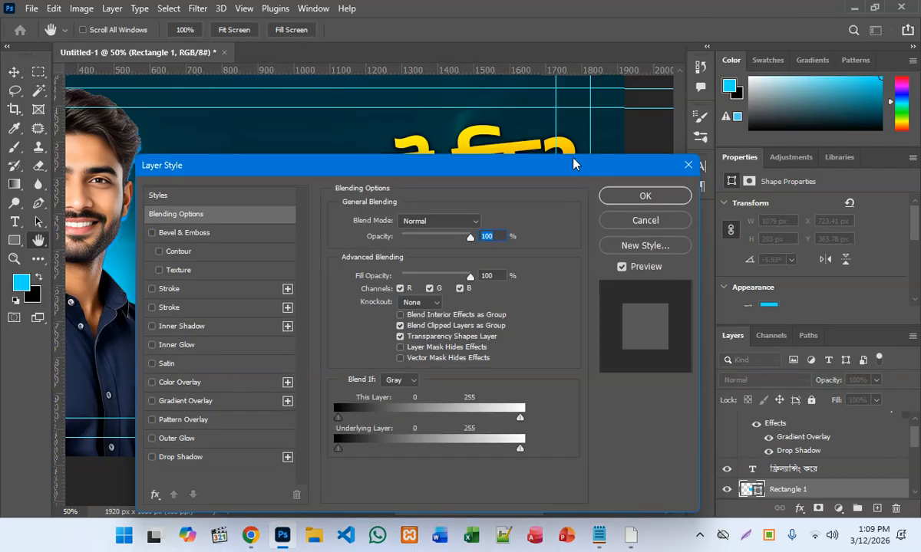
pyautogui.click(689, 165)
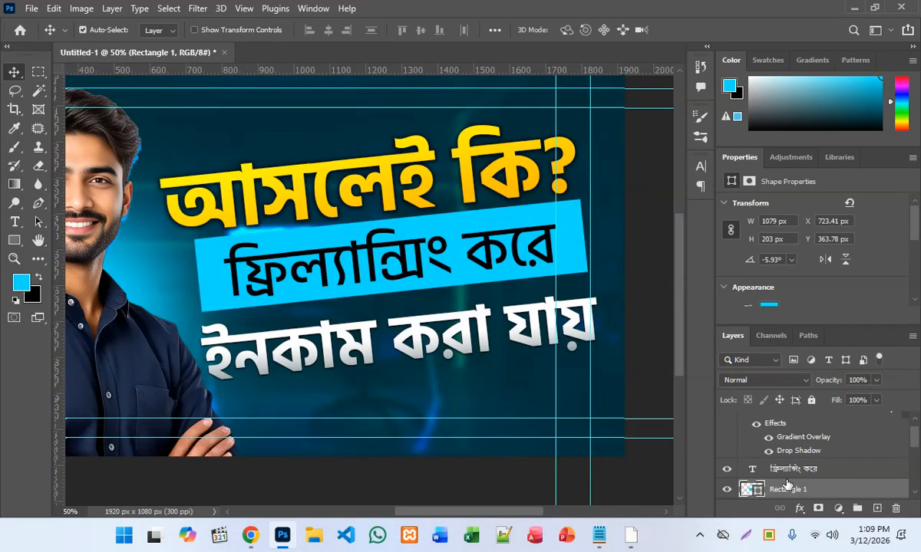
pyautogui.rightClick(787, 497)
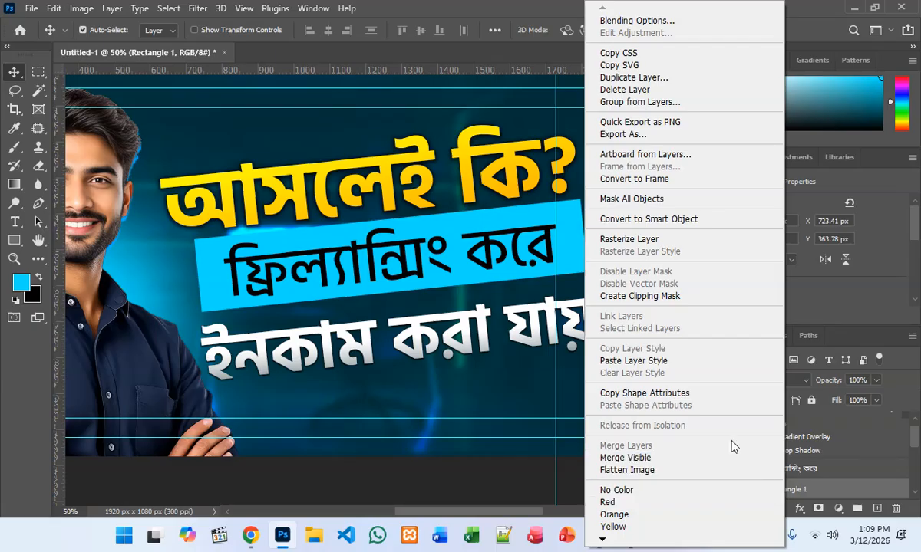
pyautogui.click(660, 361)
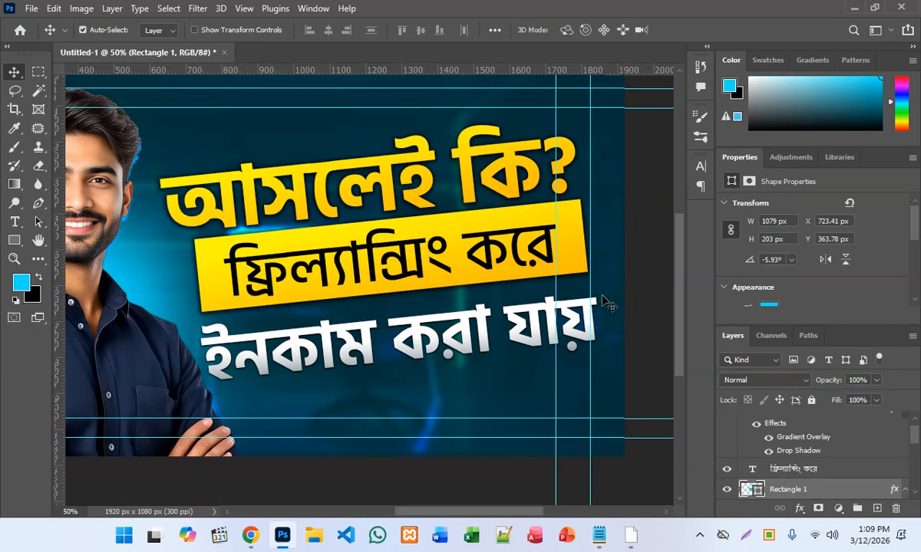
# Hide the Drop Shadow effect on the yellow rectangle, keeping the one on the "আসলেই কি?" line.
pyautogui.scroll(-5, 767, 460)
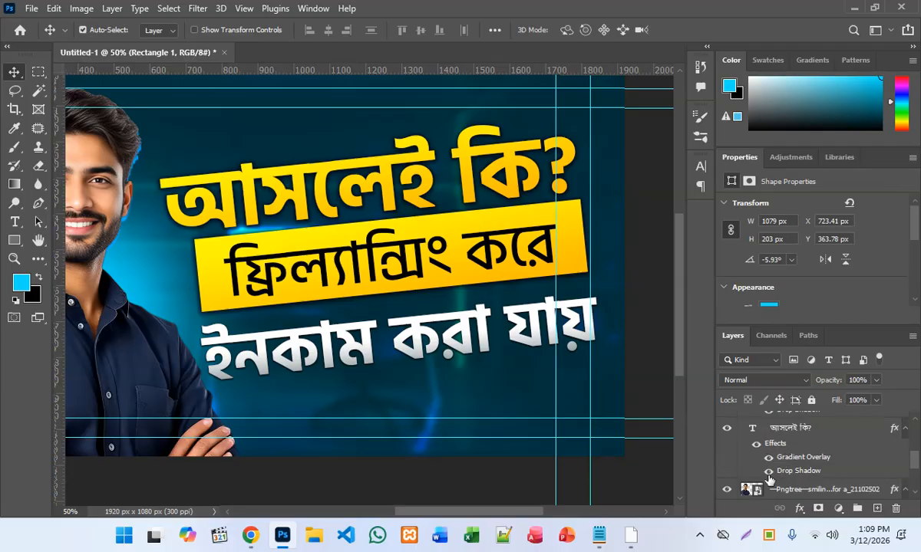
pyautogui.click(766, 473)
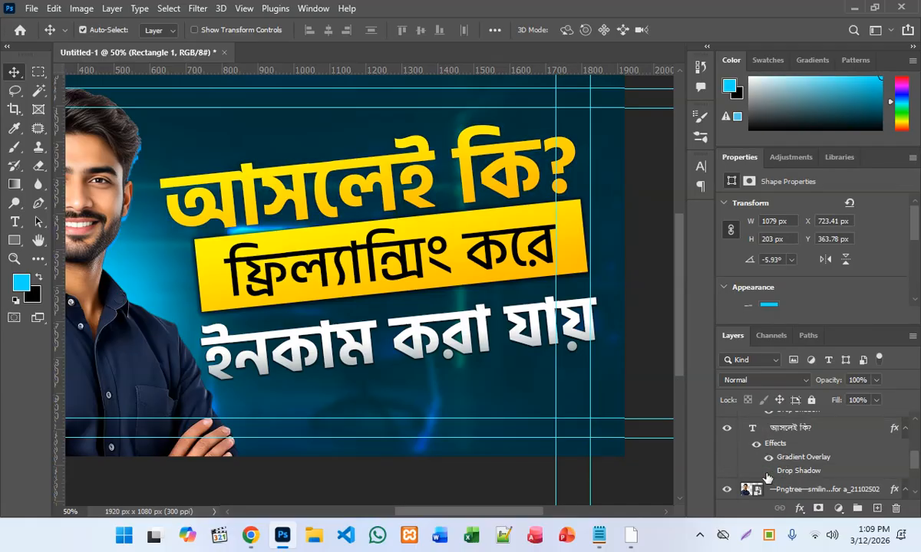
pyautogui.click(766, 472)
pyautogui.scroll(3, 771, 472)
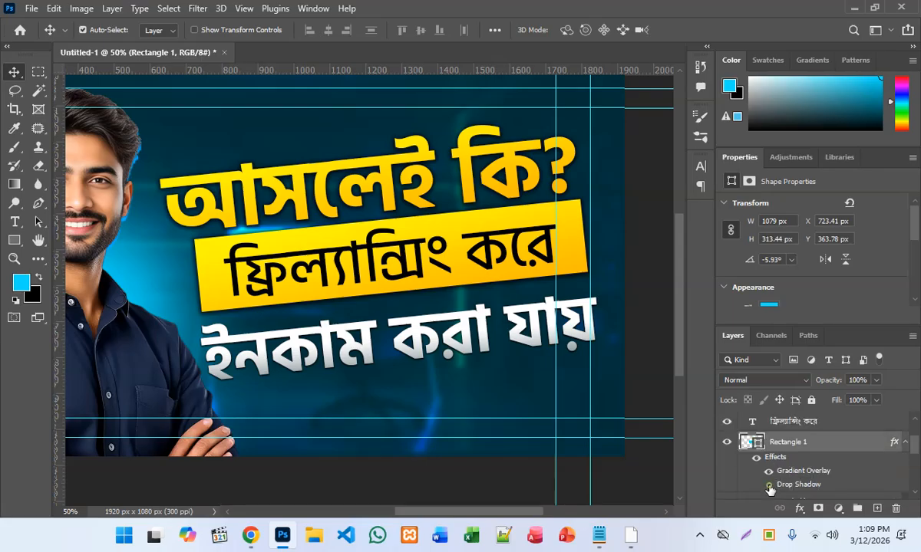
pyautogui.click(769, 486)
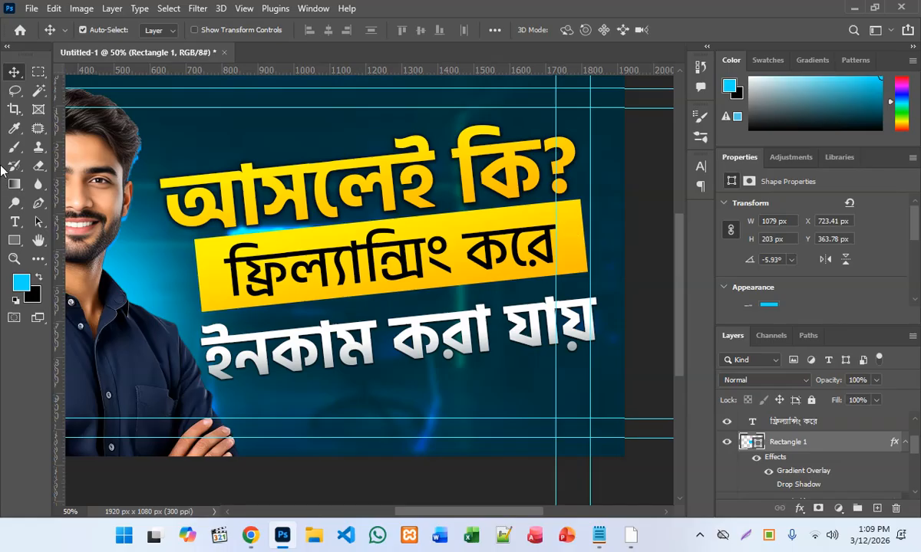
# Narrow the yellow rectangle from both ends to about 1043 px wide and slightly round its corners.
pyautogui.click(16, 241)
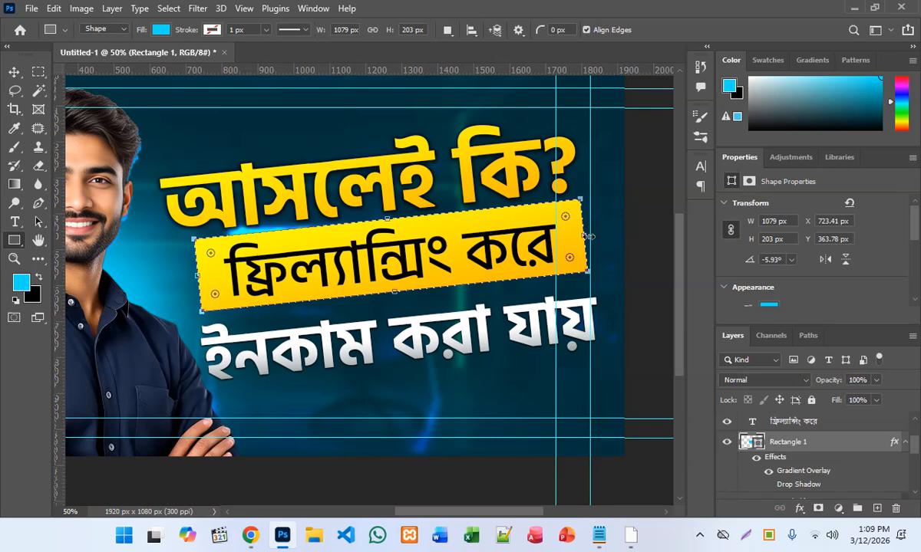
pyautogui.moveTo(584, 235); pyautogui.dragTo(577, 238)
pyautogui.moveTo(197, 274); pyautogui.dragTo(205, 273)
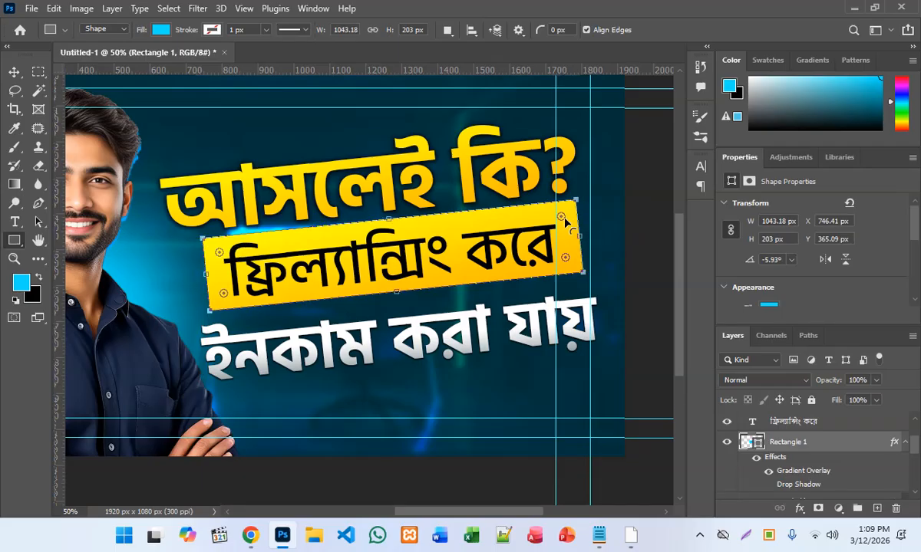
pyautogui.moveTo(566, 219)
pyautogui.mouseDown()
pyautogui.moveTo(560, 203)
pyautogui.moveTo(574, 216)
pyautogui.moveTo(575, 204)
pyautogui.mouseUp()
pyautogui.click(14, 71)
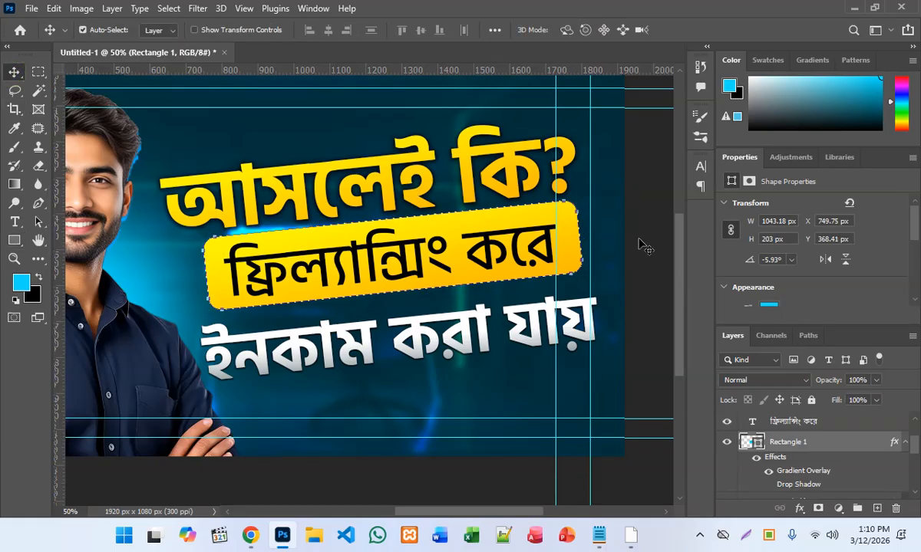
pyautogui.click(652, 246)
# Set the "ফ্রিল্যান্সিং করে" text to SemiBold and move the "ইনকাম করা যায়" line slightly up toward the yellow banner.
pyautogui.click(414, 249)
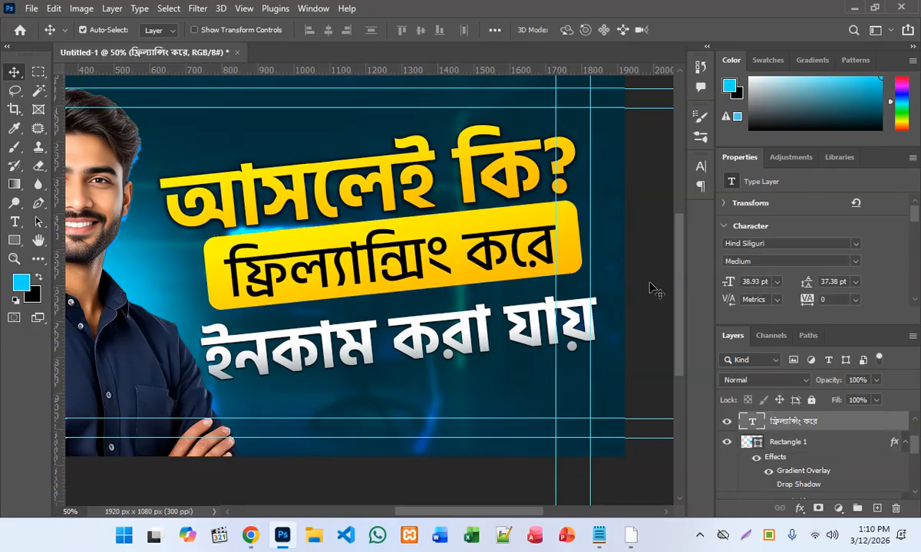
pyautogui.click(857, 261)
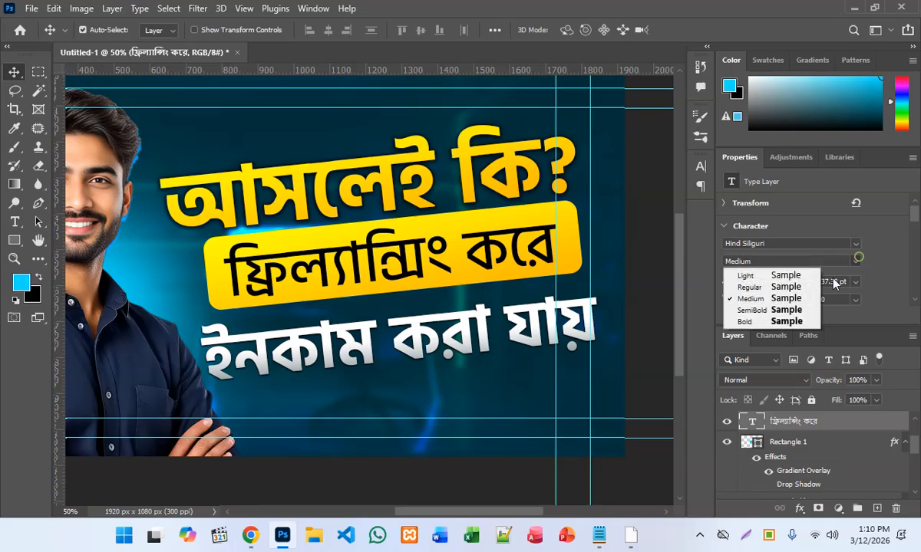
pyautogui.click(741, 292)
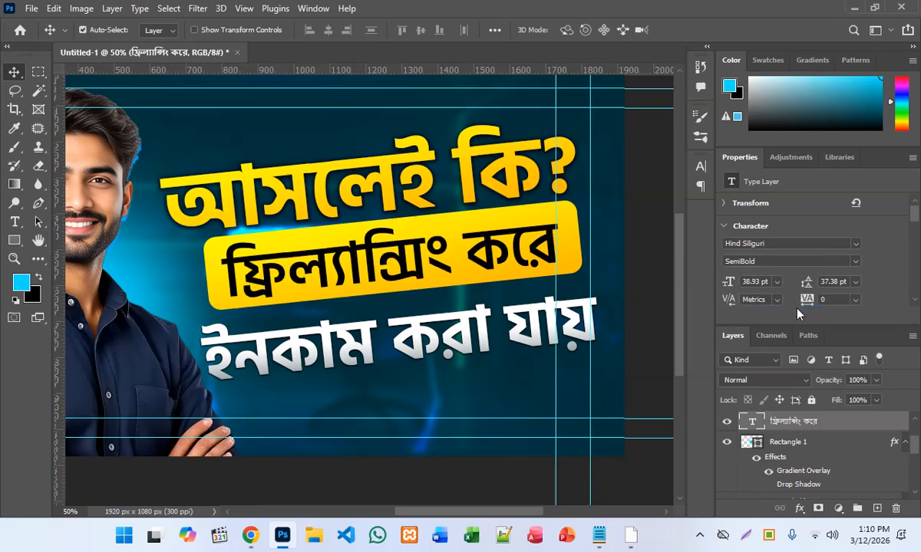
pyautogui.moveTo(485, 337); pyautogui.dragTo(484, 332)
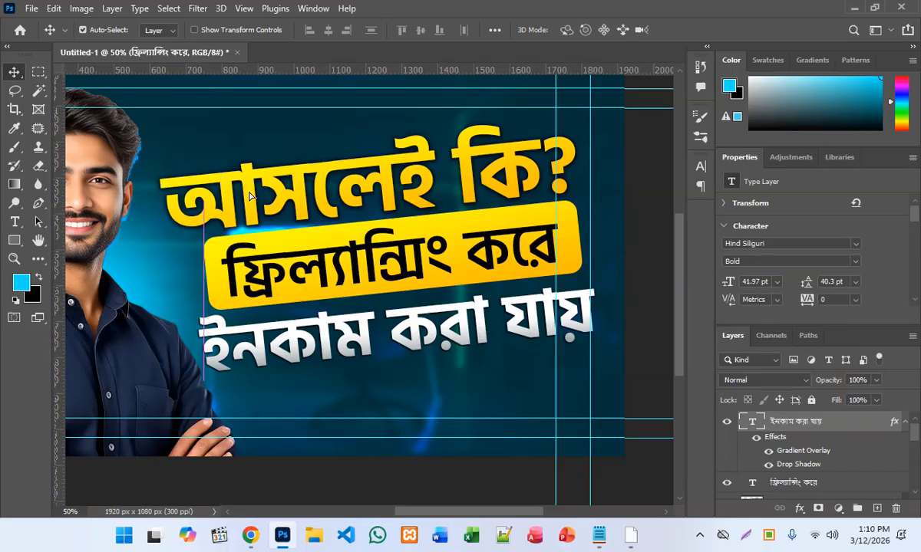
# Scale the "আসলেই কি?" line to 94.96% and reposition it just above the yellow banner.
pyautogui.click(196, 196)
pyautogui.hotkey('ctrl', 't')
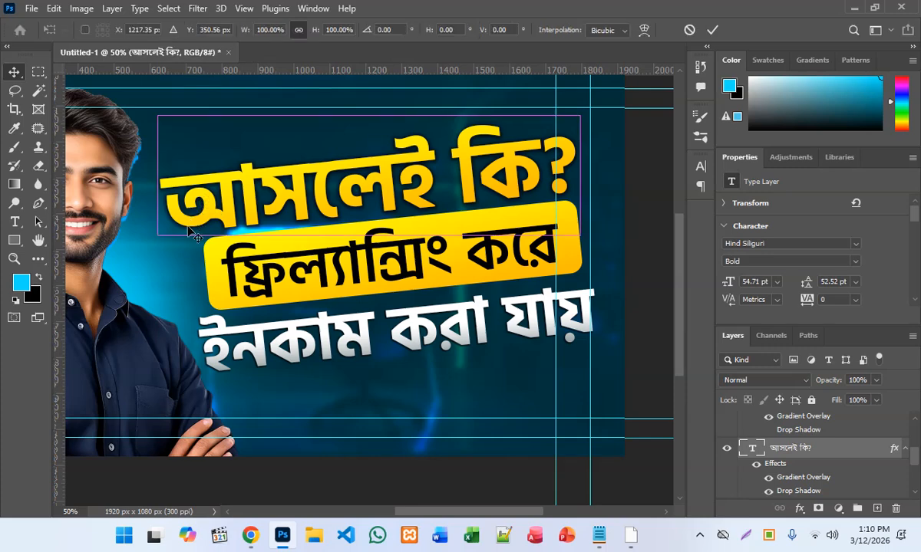
pyautogui.moveTo(159, 194); pyautogui.dragTo(181, 187)
pyautogui.moveTo(260, 194); pyautogui.dragTo(274, 205)
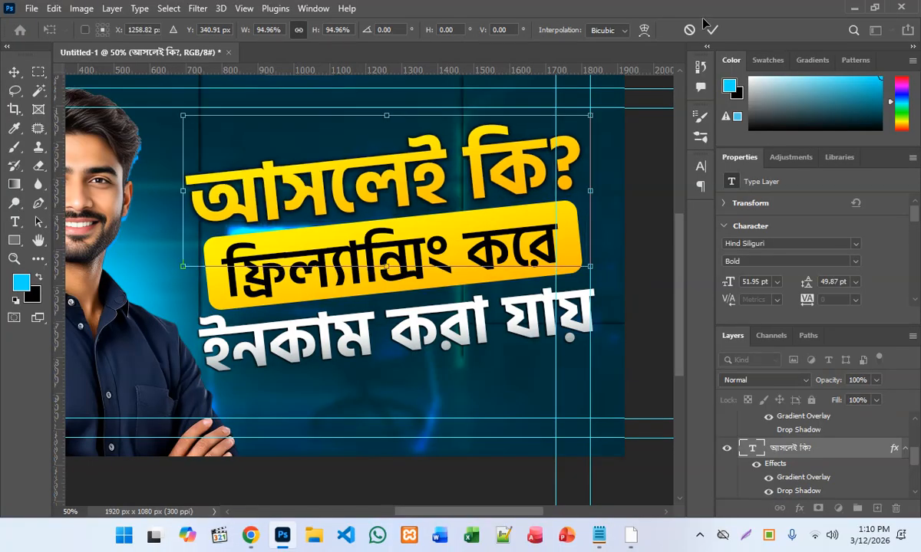
pyautogui.click(714, 30)
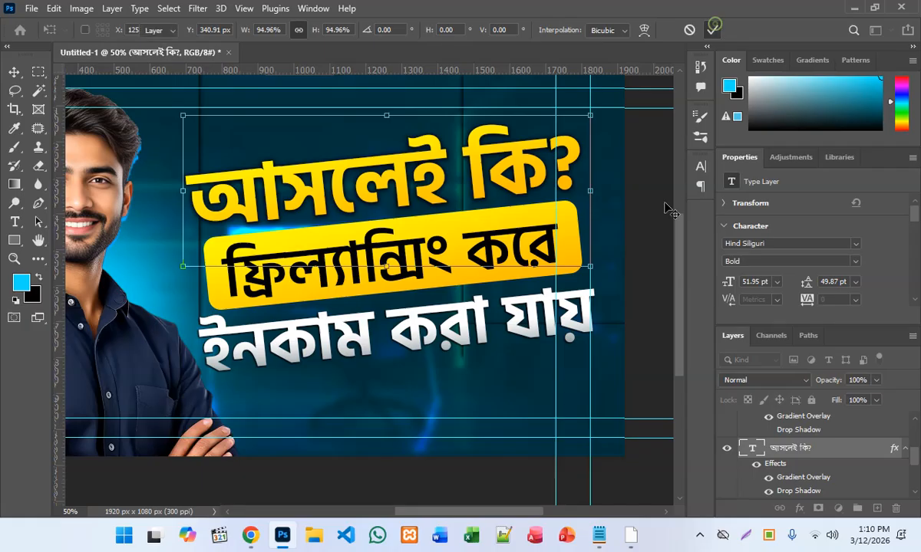
pyautogui.click(638, 281)
# Examine the whole thumbnail composition with the man cut-out beside the three-line headline.
pyautogui.scroll(-3, 504, 278)
pyautogui.scroll(-2, 450, 270)
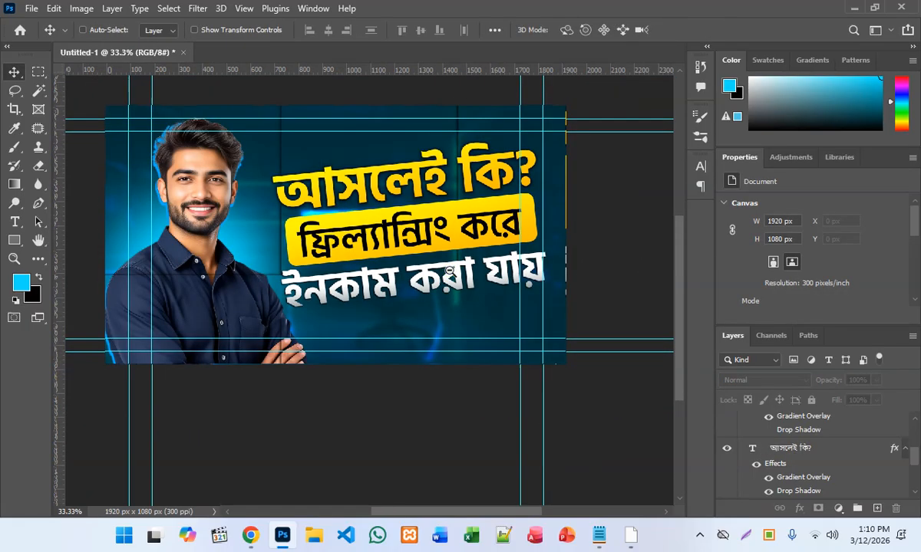
pyautogui.scroll(2, 450, 268)
pyautogui.scroll(1, 449, 269)
pyautogui.scroll(-2, 452, 272)
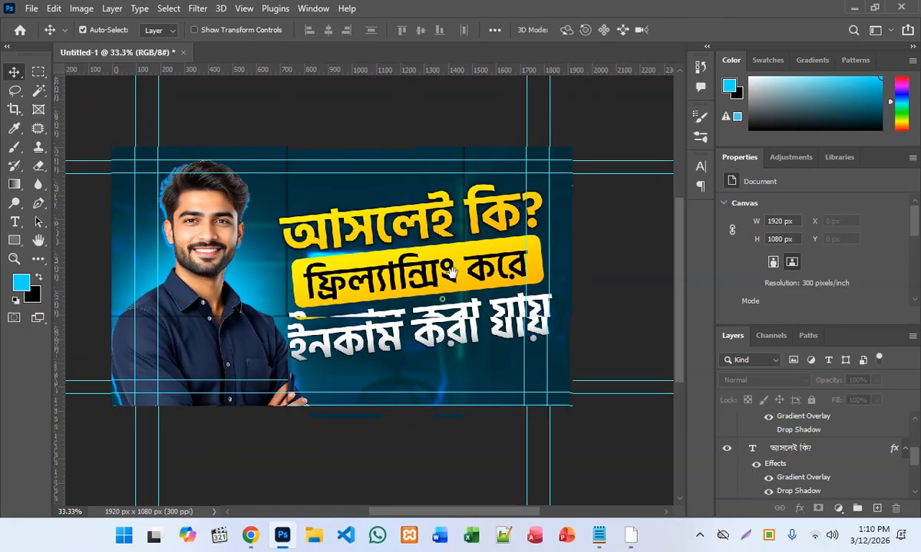
pyautogui.scroll(1, 402, 241)
pyautogui.hscroll(-1, 442, 263)
pyautogui.scroll(-1, 443, 262)
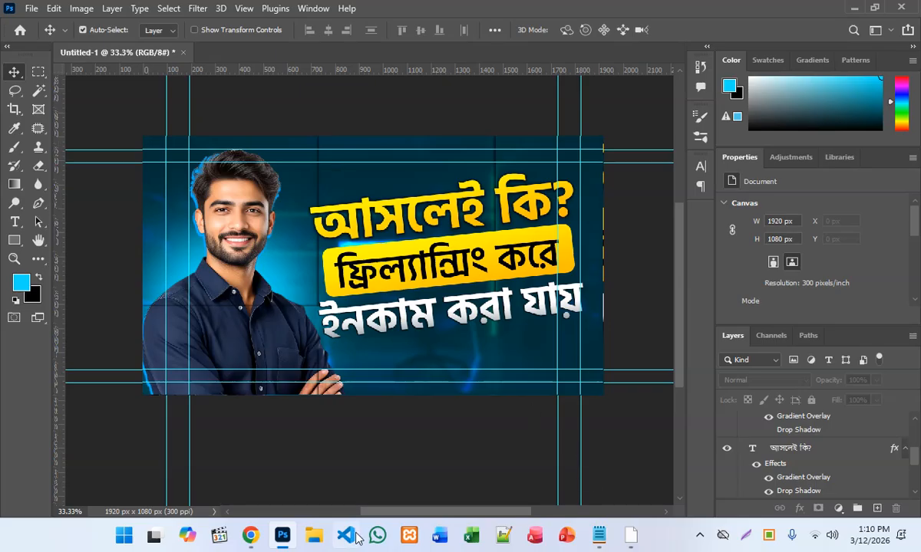
# Switch to Chrome and open a new browser tab ready for a web search.
pyautogui.click(250, 535)
pyautogui.click(772, 15)
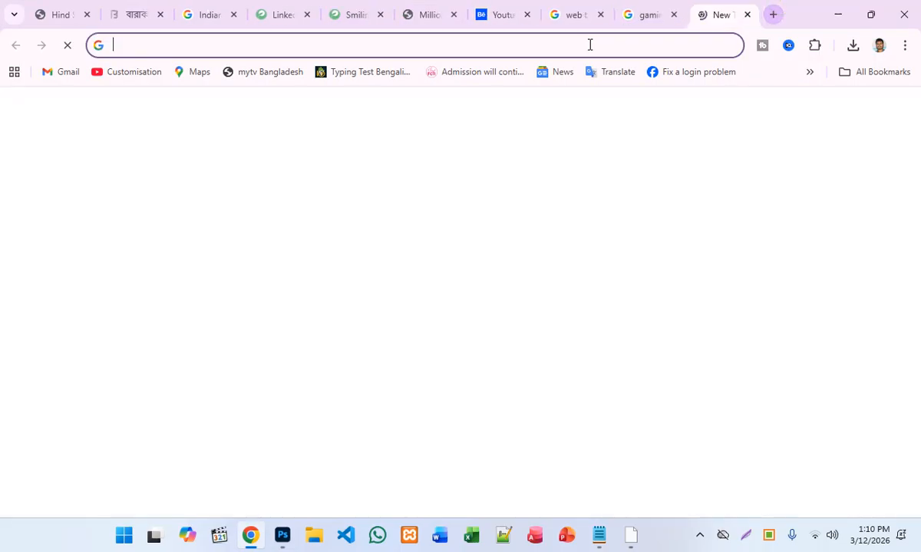
pyautogui.click(590, 44)
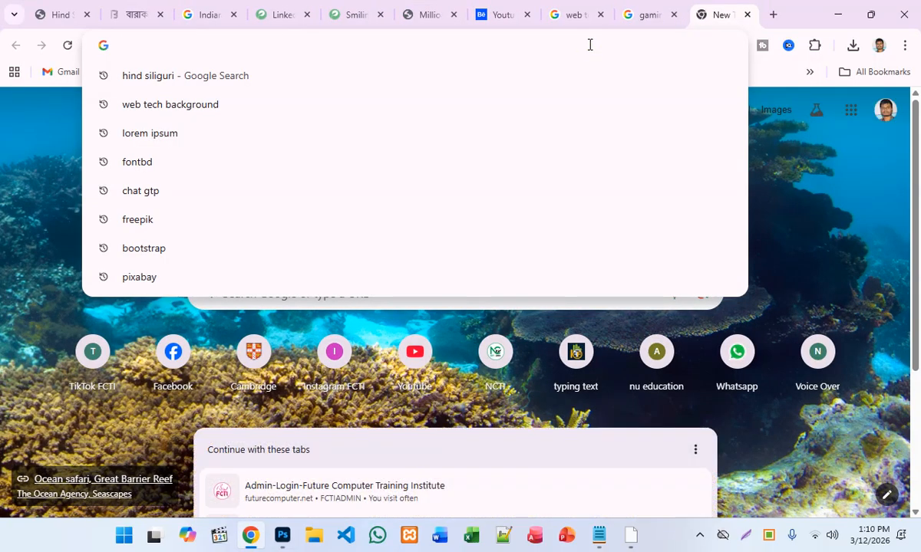
pyautogui.write('ত')
pyautogui.press('Escape')
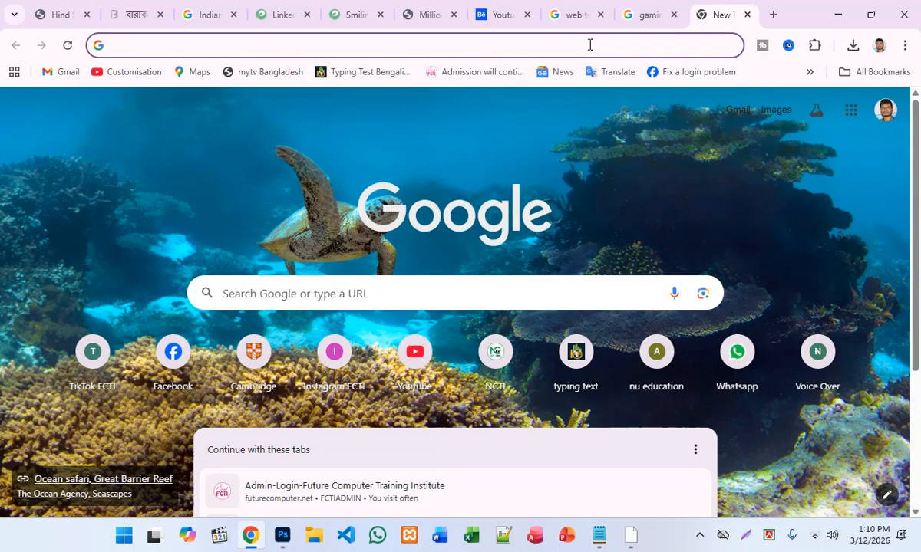
pyautogui.write('q')
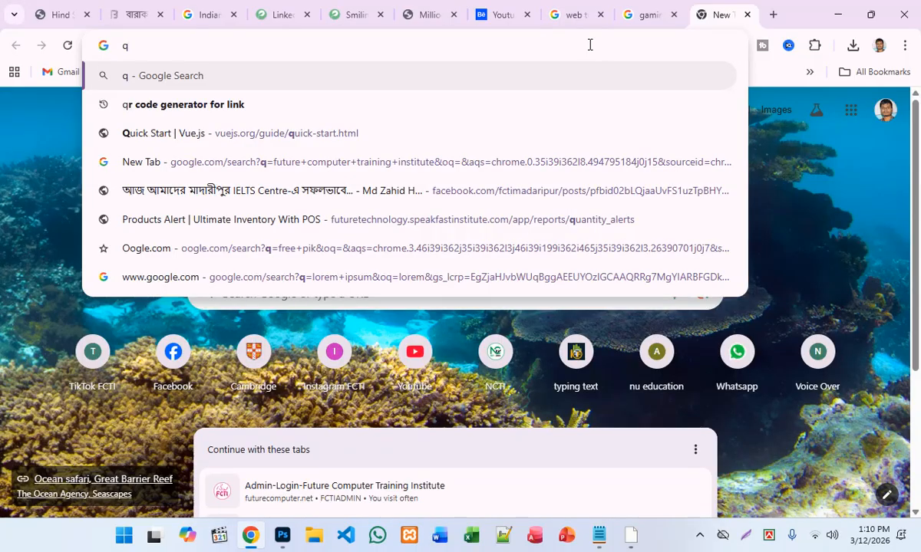
pyautogui.write('u')
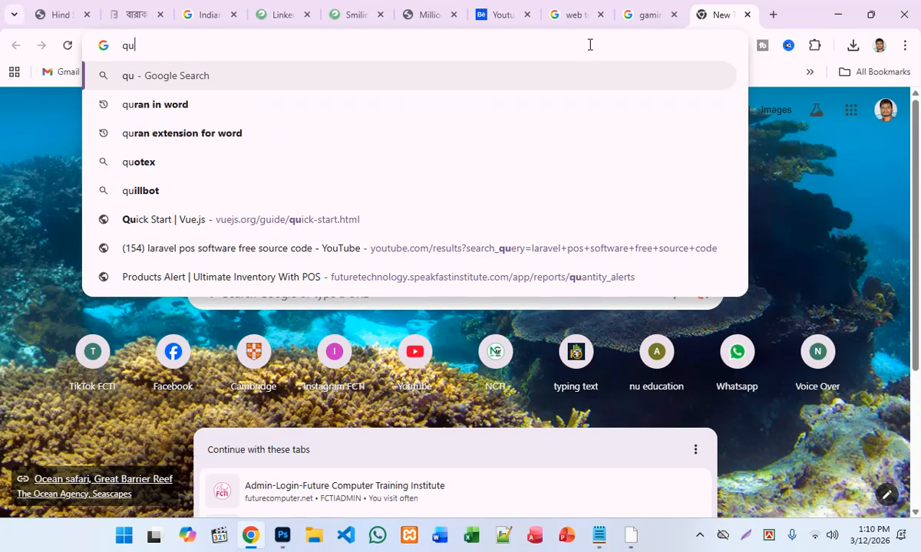
pyautogui.press('BackSpace')
pyautogui.press('BackSpace')
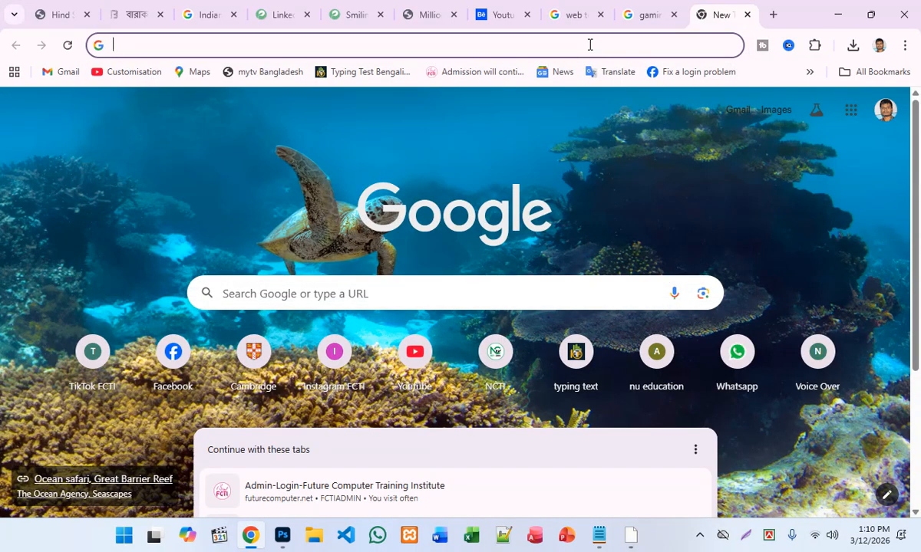
# Search Google for "dollar png".
pyautogui.write('doo')
pyautogui.press('BackSpace')
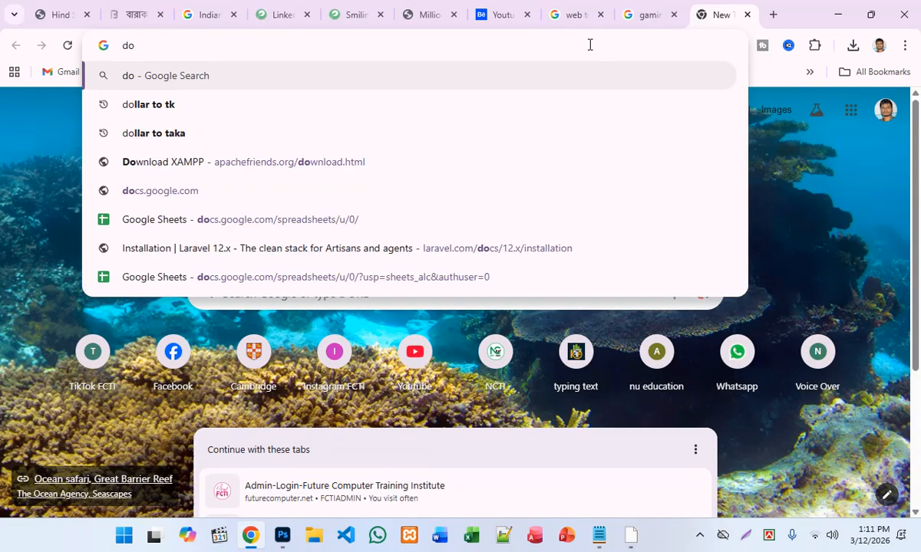
pyautogui.write('llat')
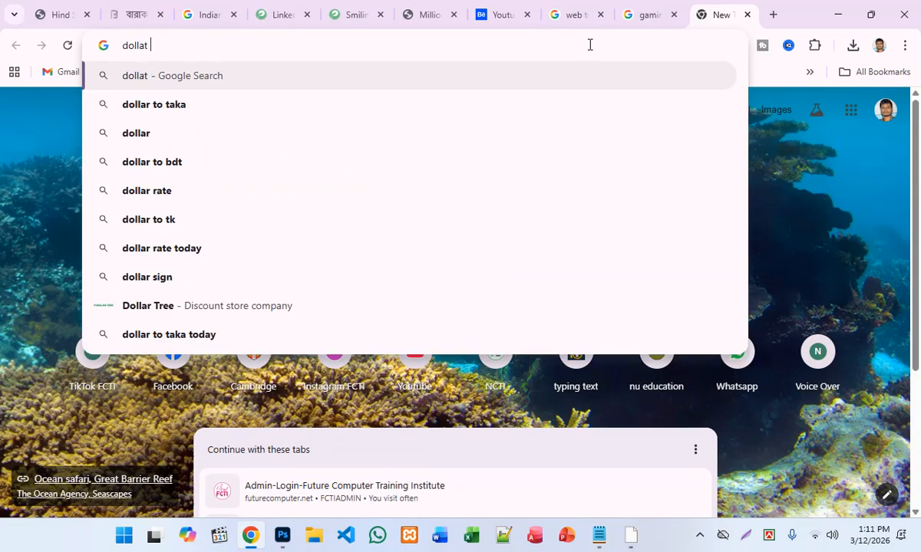
pyautogui.press('BackSpace')
pyautogui.write('r')
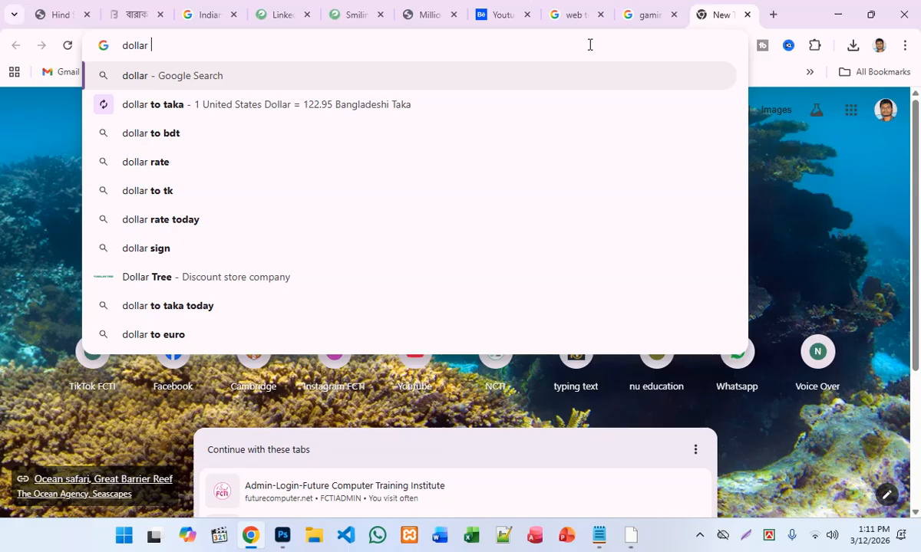
pyautogui.write(' png')
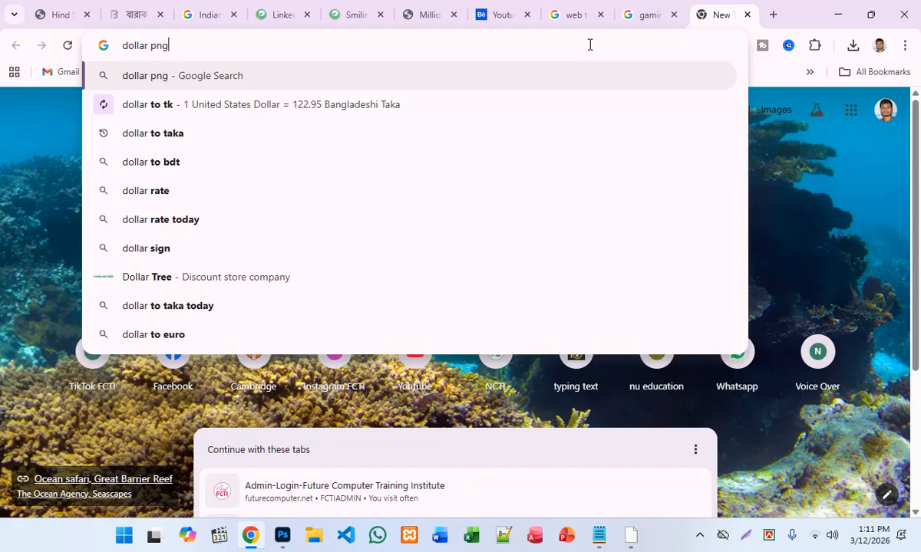
pyautogui.press('Return')
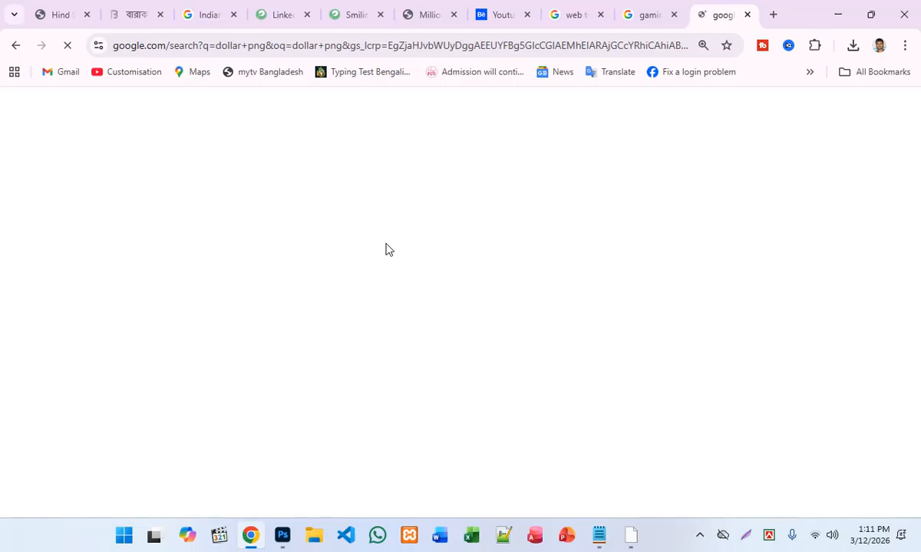
# Expand the dollar picture results into the full image search and look through them for a suitable pile of money.
pyautogui.scroll(-5, 400, 253)
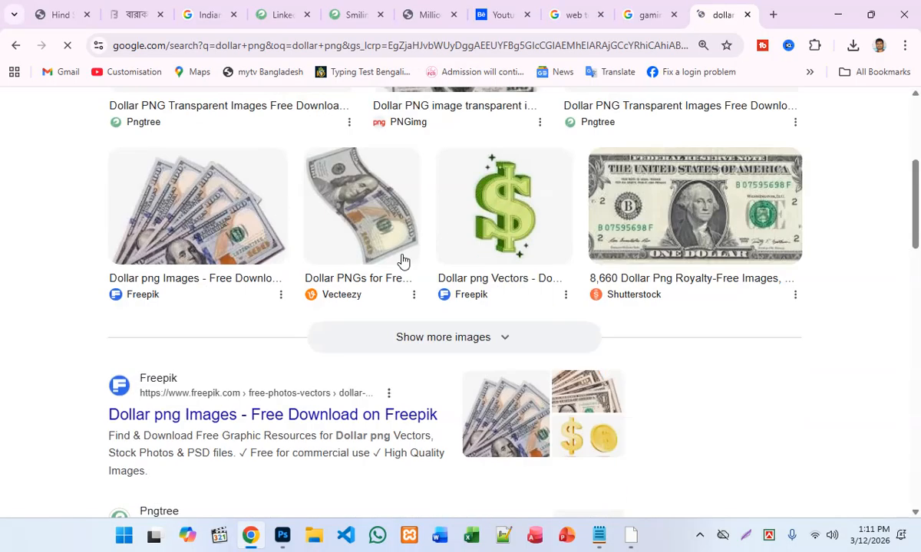
pyautogui.click(437, 340)
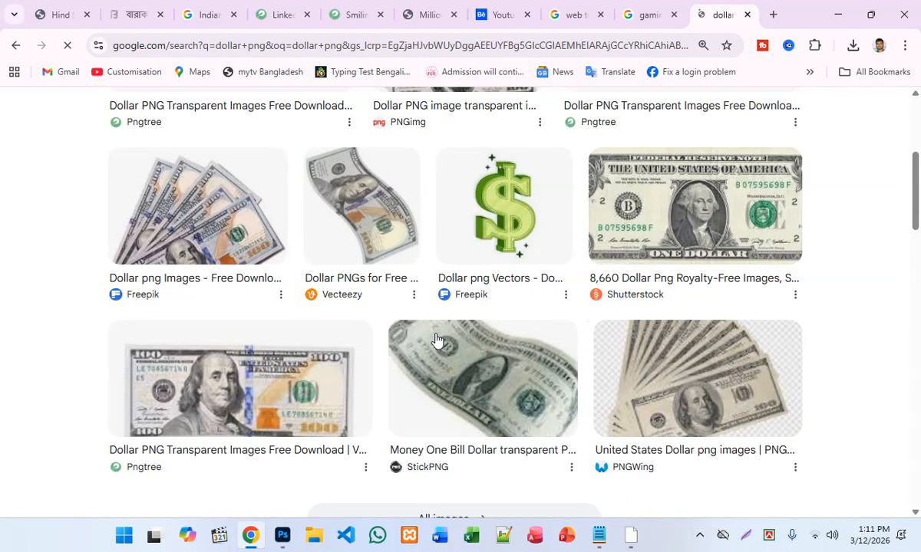
pyautogui.scroll(-4, 491, 307)
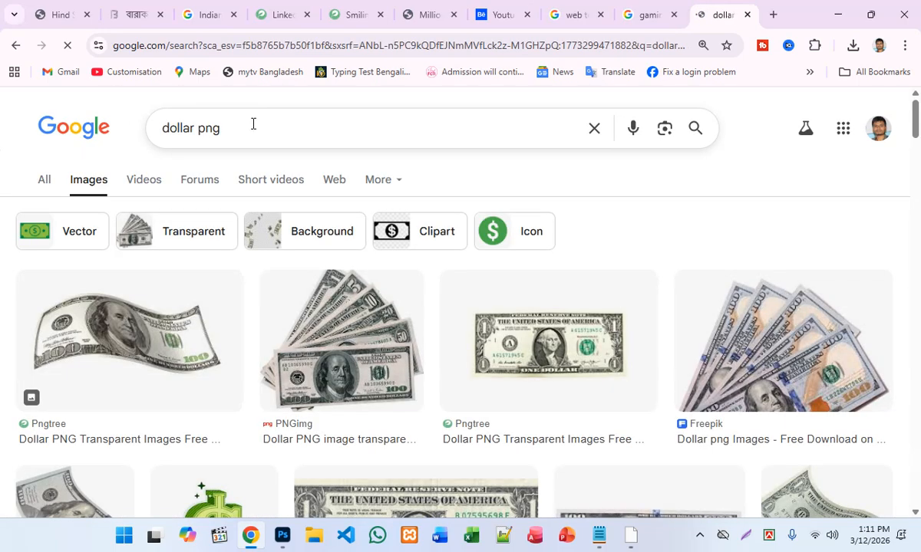
pyautogui.scroll(-5, 360, 242)
pyautogui.scroll(-5, 360, 242)
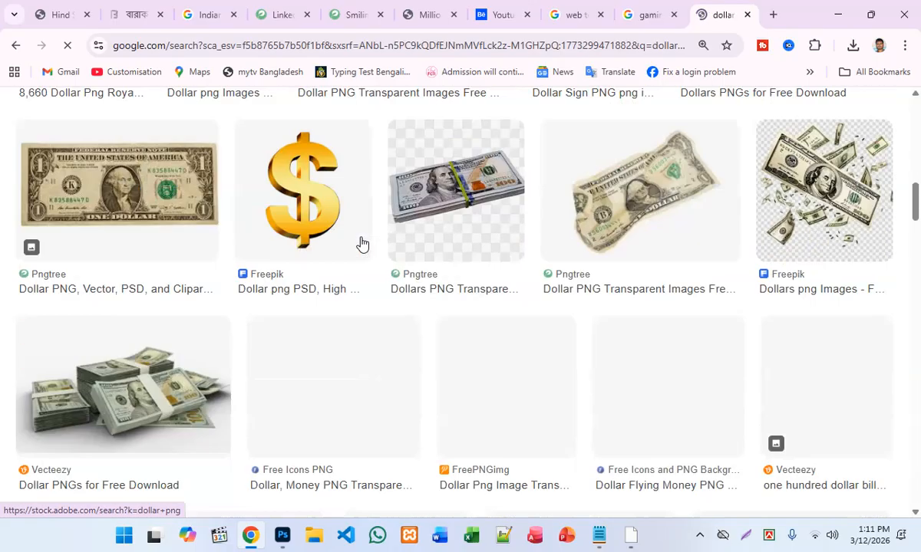
# Open the Vecteezy pile of dollar bundles, choose the related wide 600 × 219 Shutterstock cash pile, and copy that image.
pyautogui.scroll(4, 360, 242)
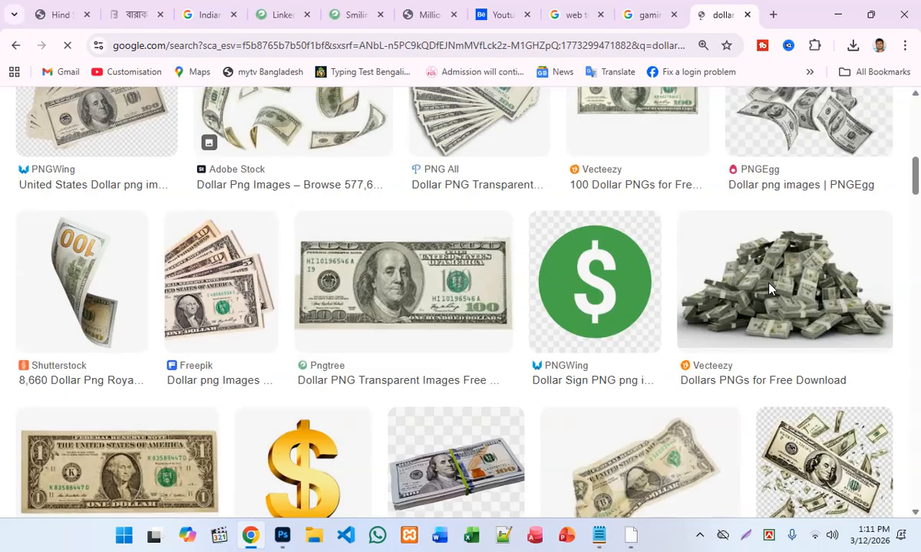
pyautogui.click(771, 290)
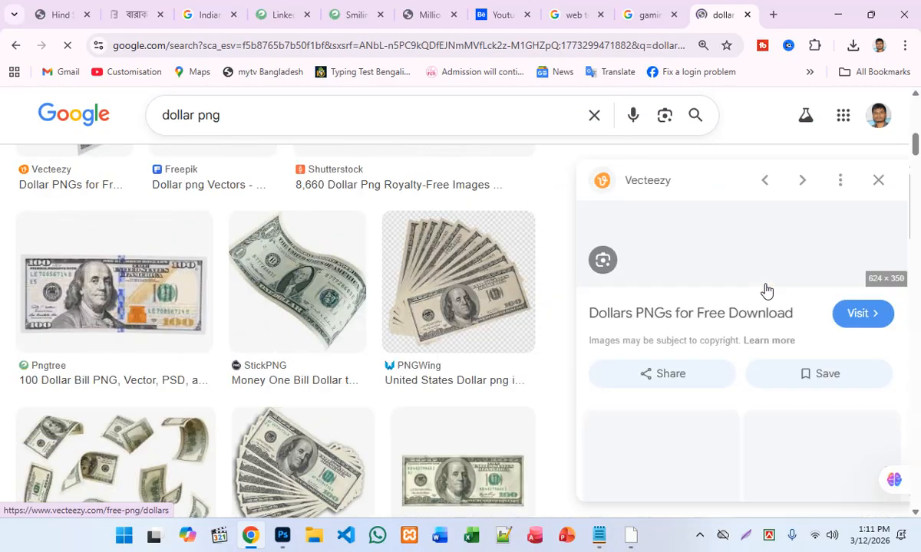
pyautogui.scroll(-4, 733, 291)
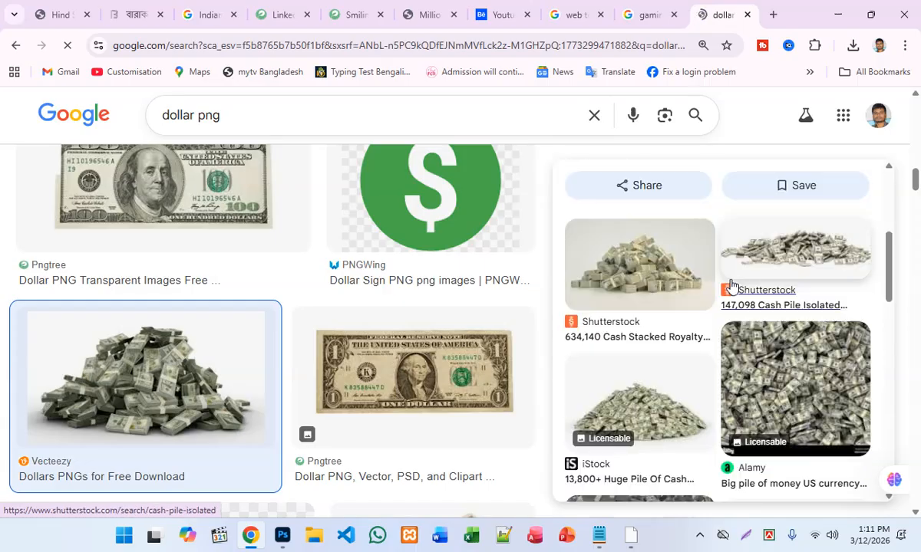
pyautogui.click(775, 249)
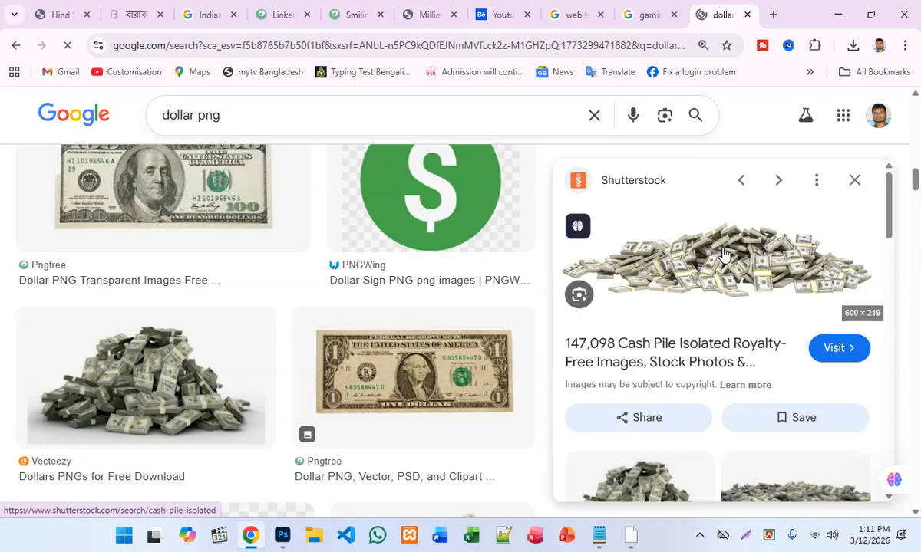
pyautogui.rightClick(723, 253)
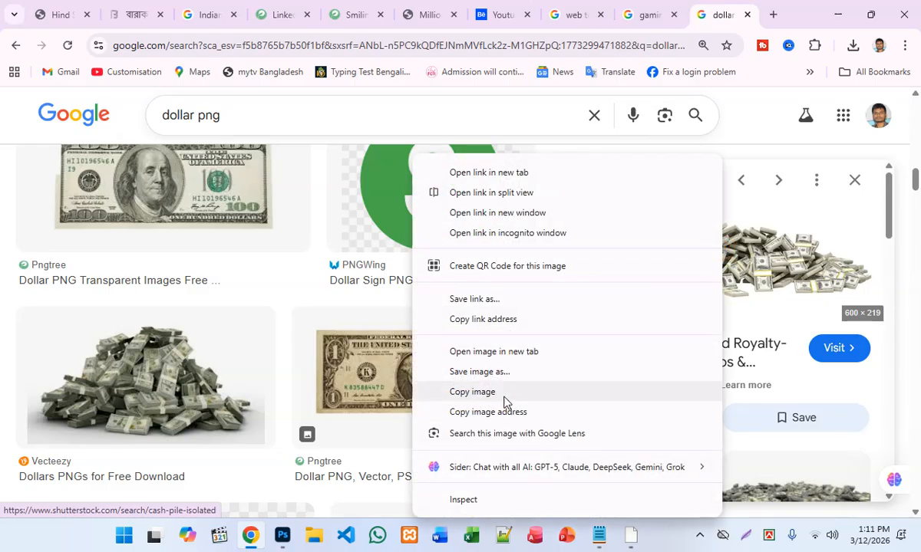
pyautogui.click(507, 393)
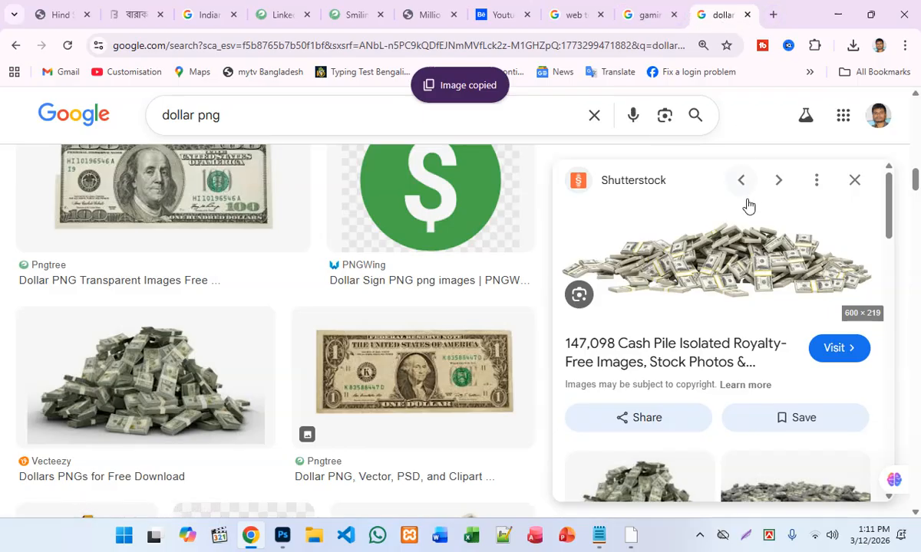
# Return to Photoshop, paste the copied cash pile, and move it below the headline to the canvas's lower edge.
pyautogui.click(838, 13)
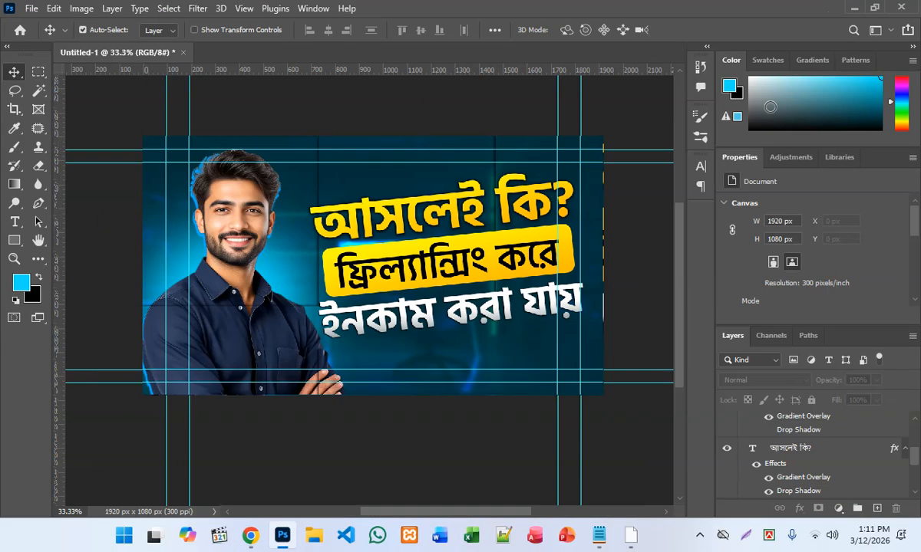
pyautogui.hotkey('ctrl', 'v')
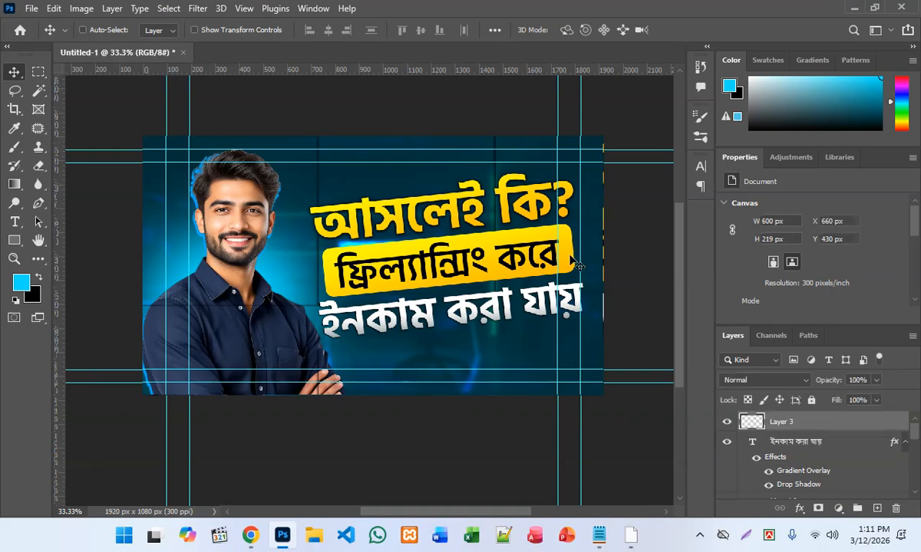
pyautogui.moveTo(390, 253); pyautogui.dragTo(458, 363)
# Scale the cash pile image to 266% and position it so the money spreads along the canvas's lower edge beneath the headline.
pyautogui.hotkey('ctrl', 't')
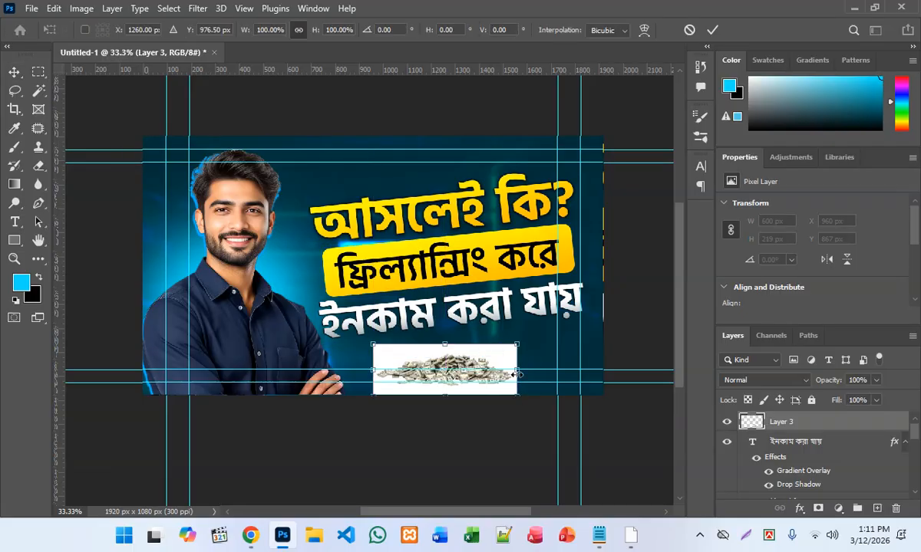
pyautogui.moveTo(519, 389); pyautogui.dragTo(637, 412)
pyautogui.moveTo(492, 353); pyautogui.dragTo(496, 365)
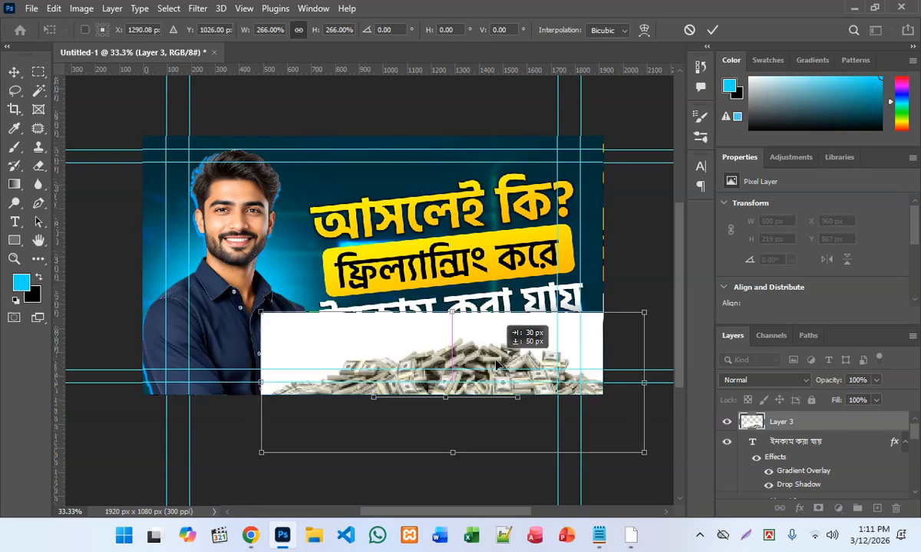
pyautogui.click(712, 29)
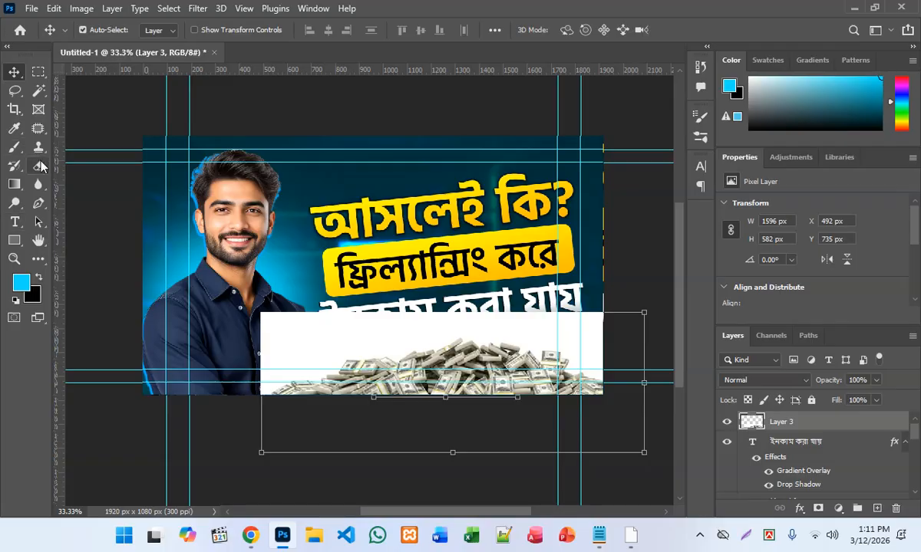
# Try removing the cash pile's white background with the Magic Eraser Tool, and undo the erasure.
pyautogui.rightClick(40, 165)
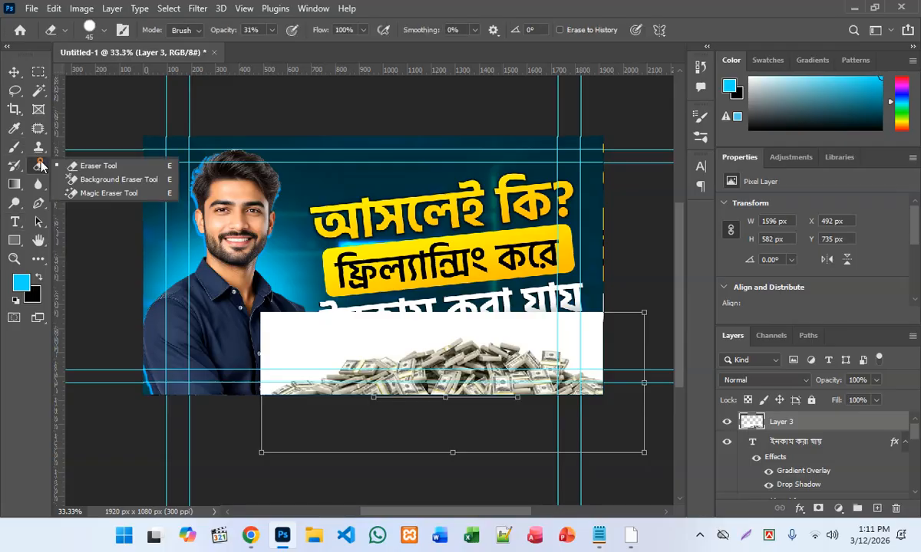
pyautogui.click(77, 194)
pyautogui.click(333, 308)
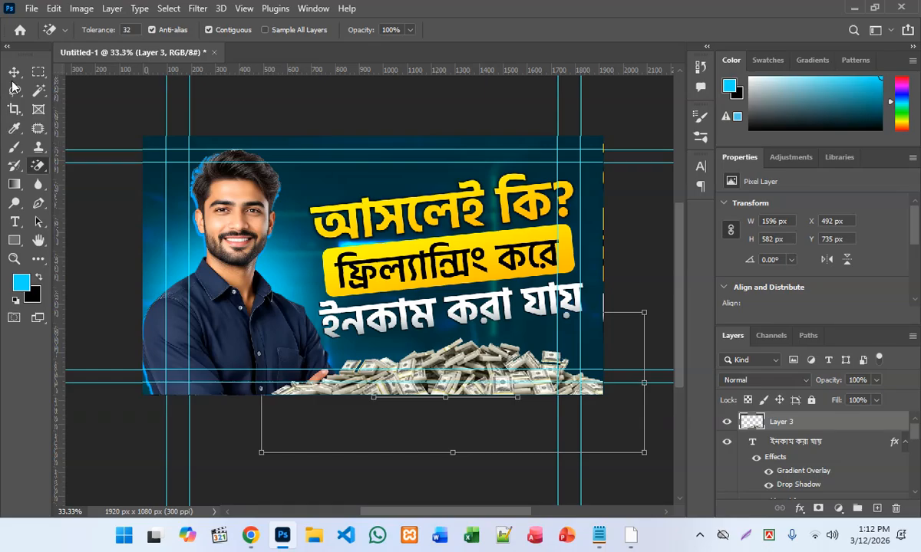
pyautogui.hotkey('ctrl', 'z')
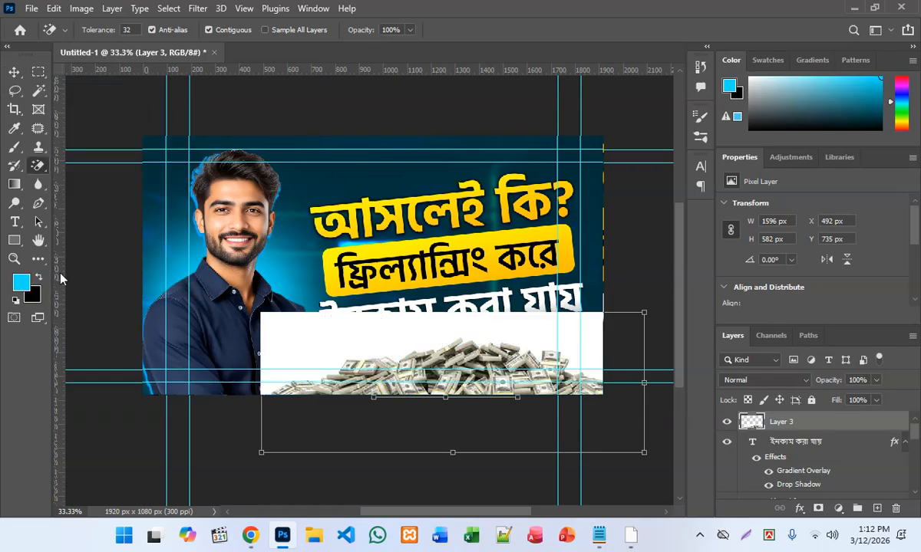
# Erase the white background around the cash pile with the Magic Eraser Tool at tolerance 32, and deselect the layer.
pyautogui.rightClick(44, 173)
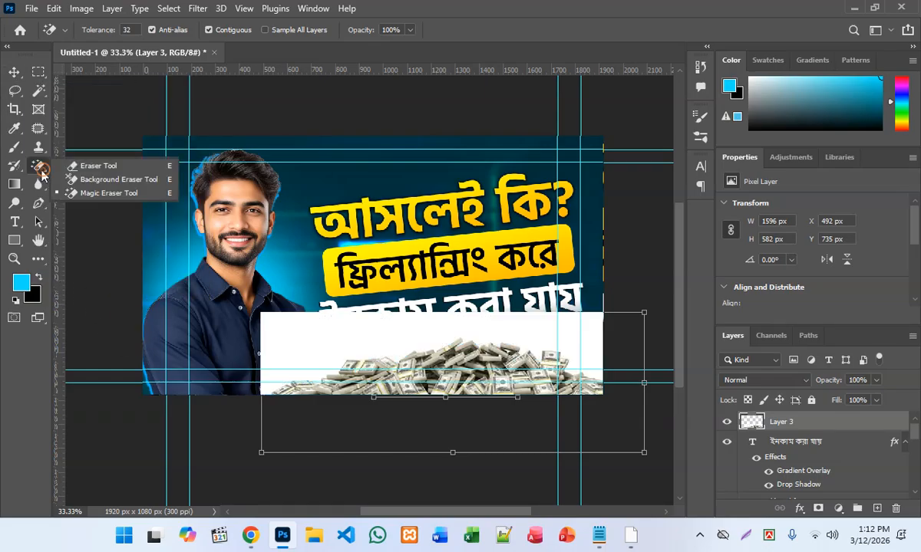
pyautogui.click(80, 191)
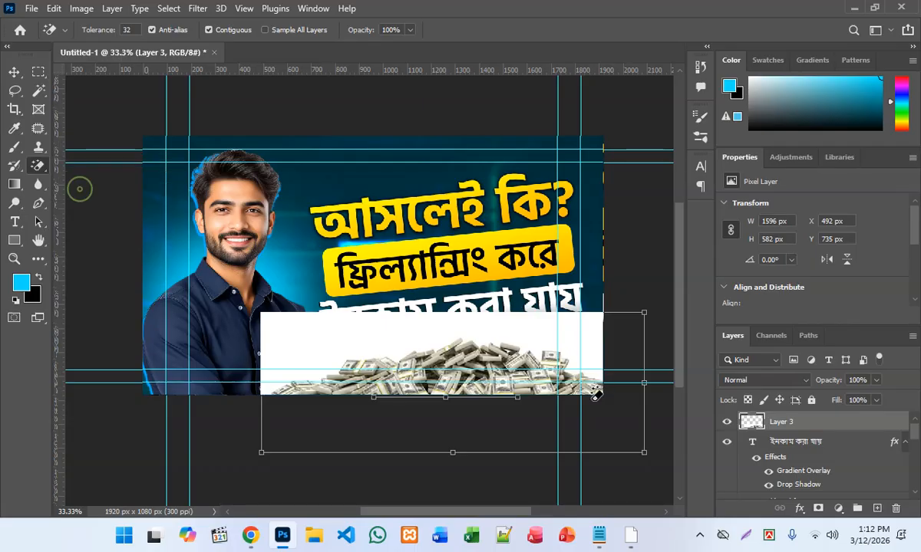
pyautogui.click(336, 343)
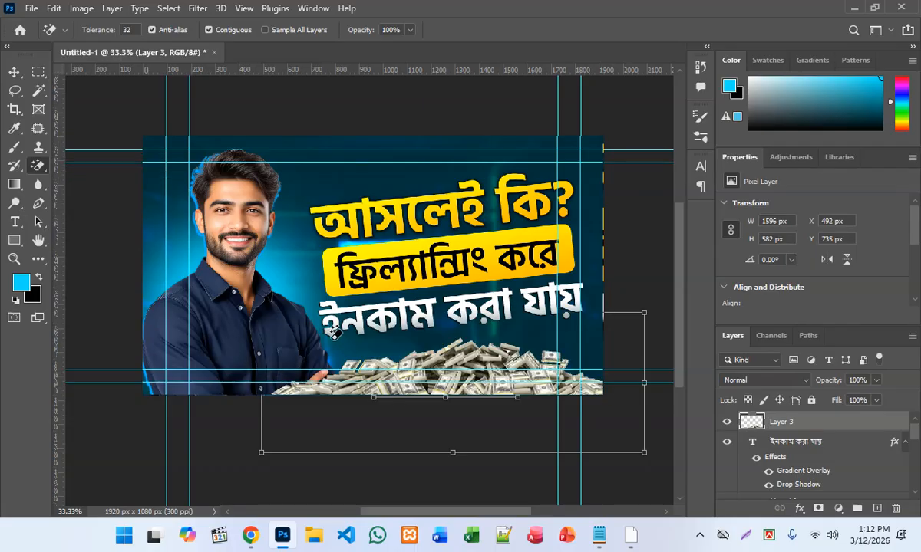
pyautogui.click(14, 71)
pyautogui.click(398, 473)
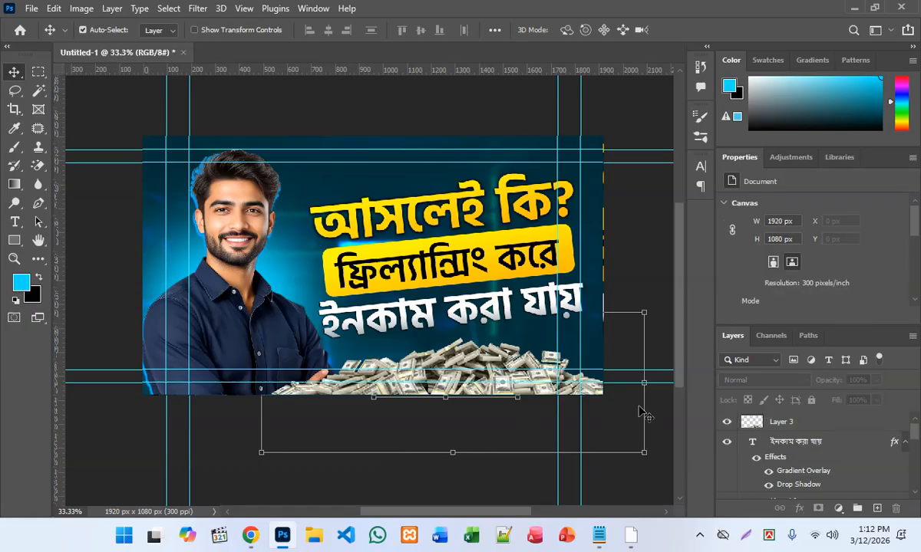
# Send the cash pile layer behind the man and his blue glow, and reposition it at X 558 px, Y 789 px.
pyautogui.click(483, 345)
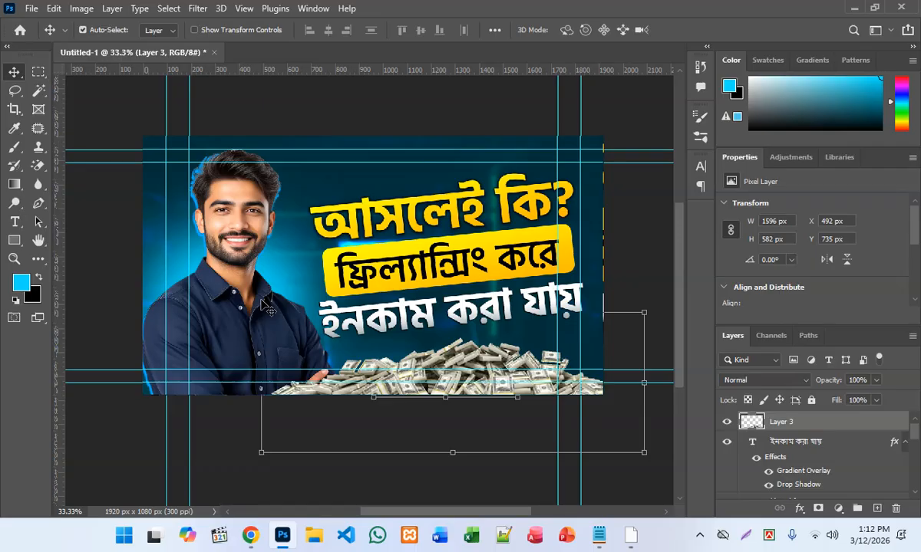
pyautogui.hotkey('ctrl', '[')
pyautogui.hotkey('ctrl', '[')
pyautogui.hotkey('ctrl', '[')
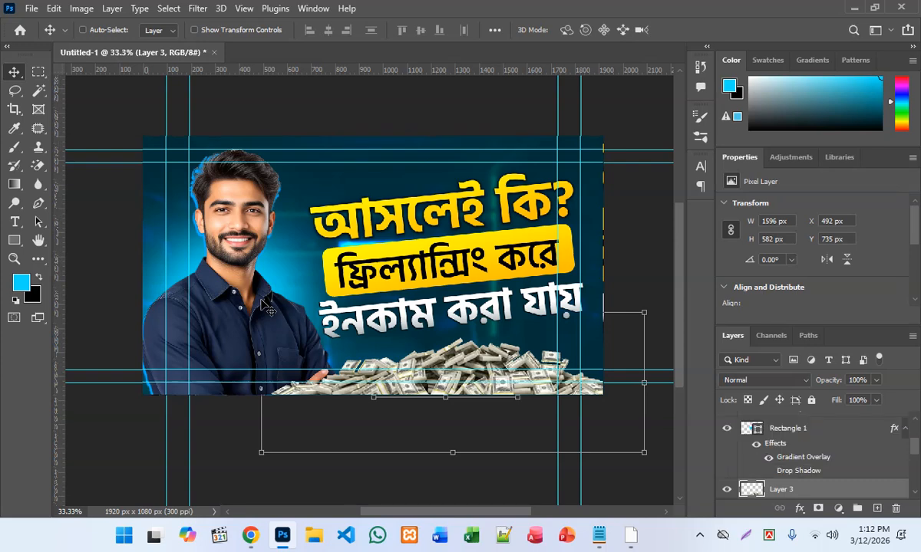
pyautogui.hotkey('ctrl', '[')
pyautogui.hotkey('ctrl', '[')
pyautogui.hotkey('ctrl', '[')
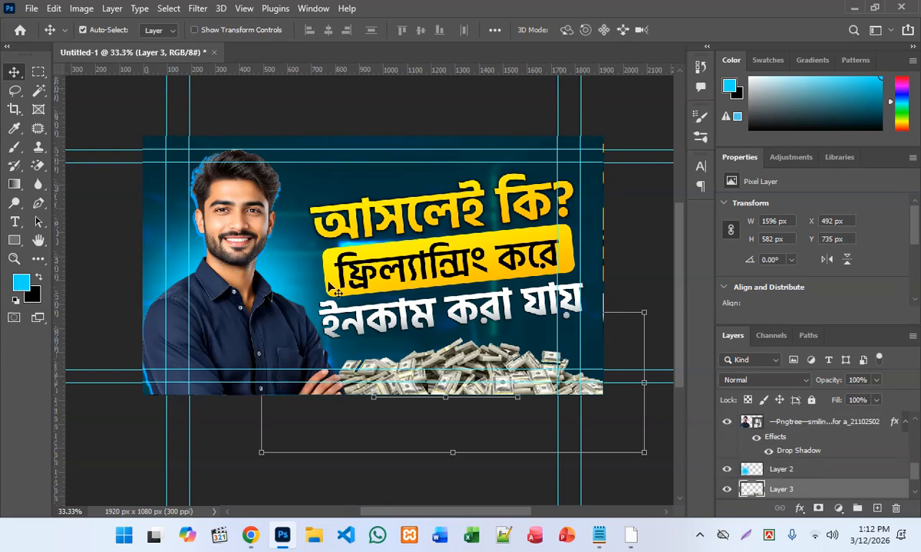
pyautogui.moveTo(478, 357); pyautogui.dragTo(493, 375)
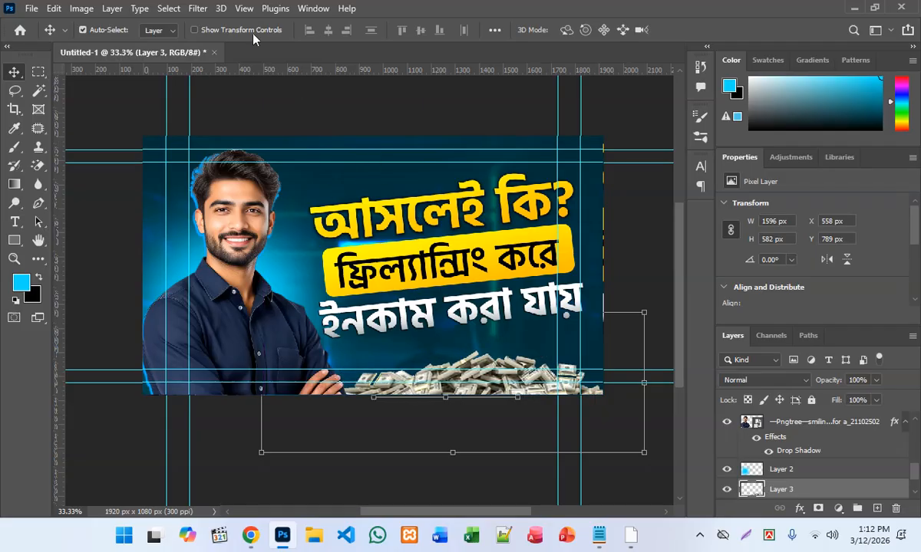
# Apply a Motion Blur to the cash pile with angle 0° and distance 20 pixels.
pyautogui.click(198, 9)
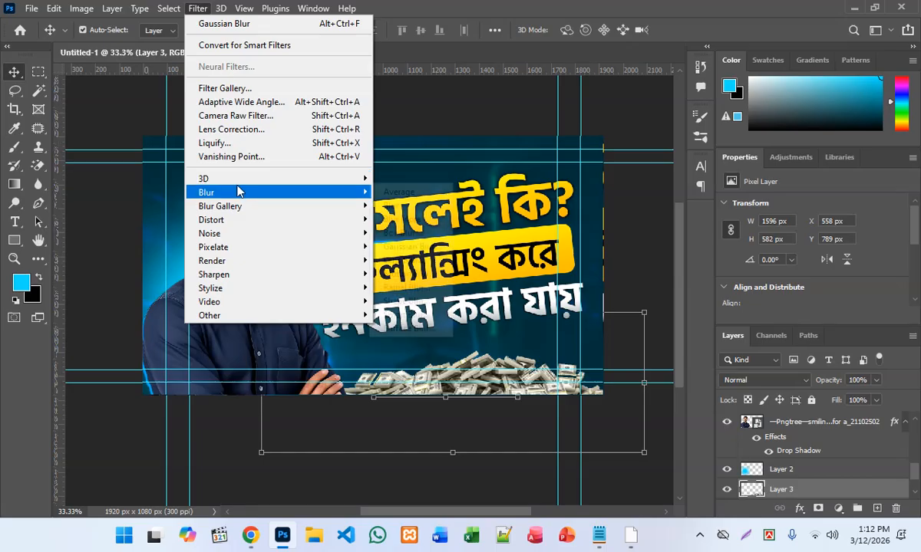
pyautogui.moveTo(291, 192)
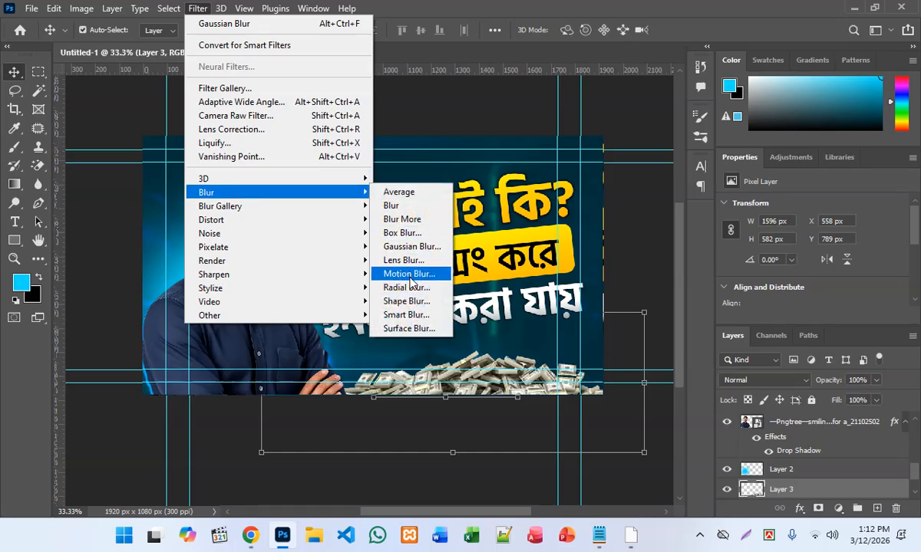
pyautogui.click(409, 274)
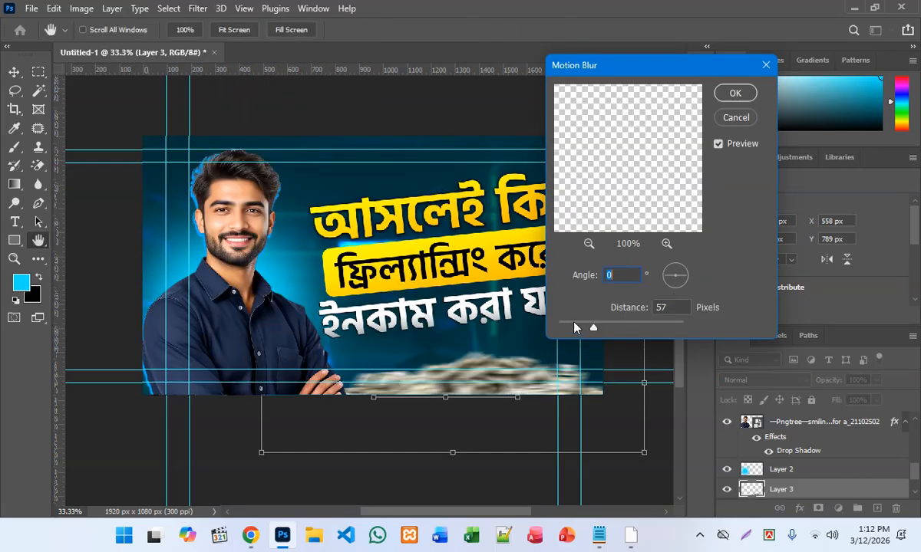
pyautogui.click(575, 325)
pyautogui.moveTo(571, 327); pyautogui.dragTo(571, 327)
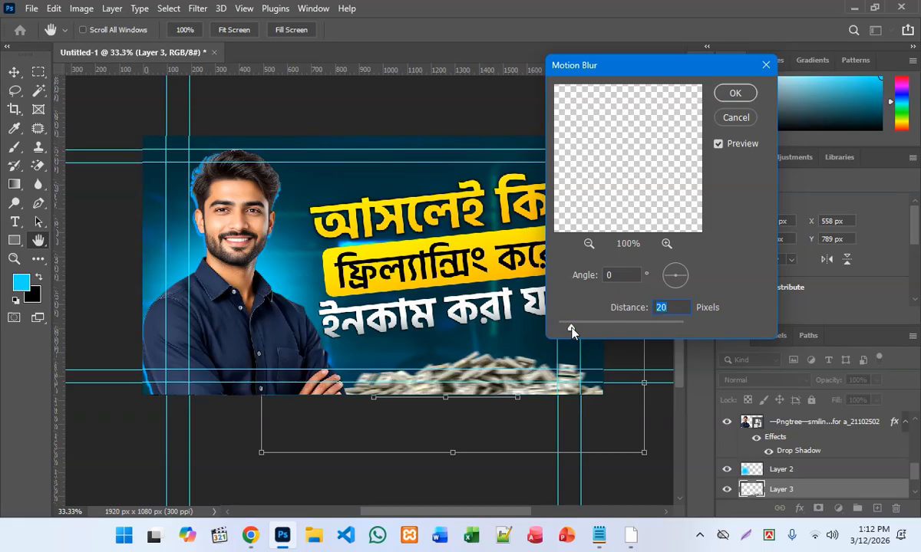
pyautogui.click(737, 96)
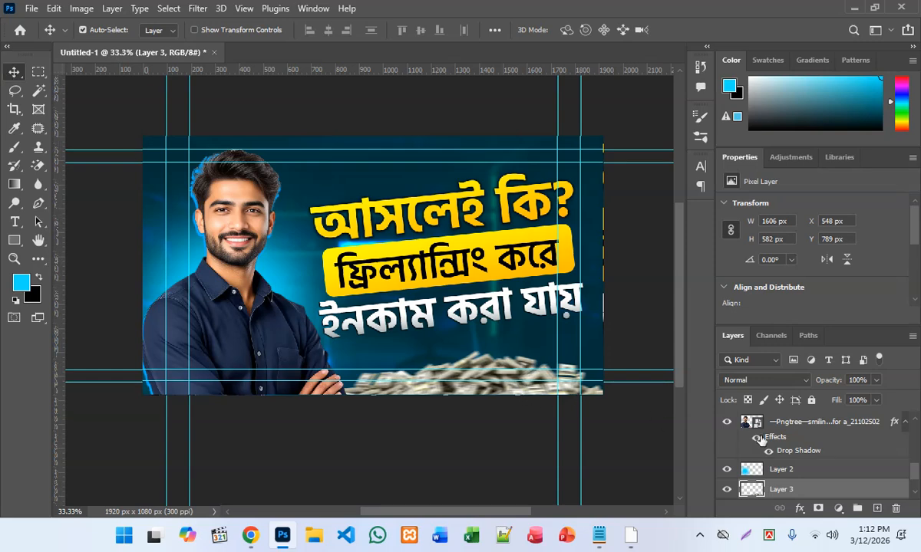
# Scale the blurred cash pile to about 111% so it extends past the canvas's right edge.
pyautogui.scroll(2, 760, 439)
pyautogui.scroll(-4, 782, 445)
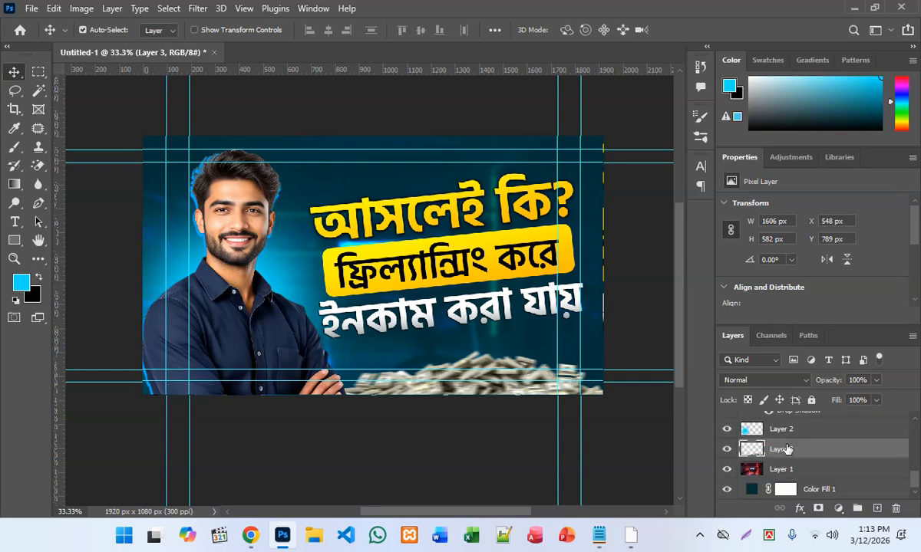
pyautogui.hotkey('ctrl', 't')
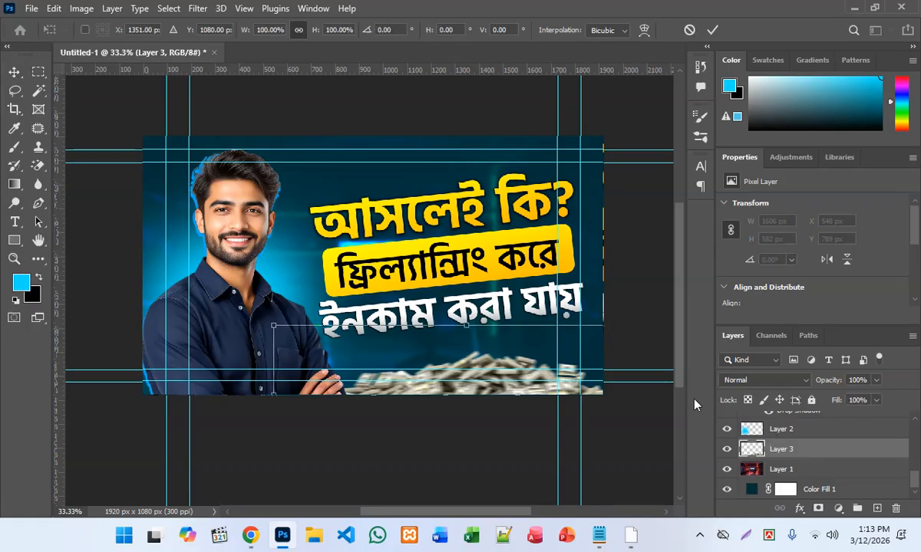
pyautogui.keyDown('alt'); pyautogui.click(408, 380); pyautogui.keyUp('alt')
pyautogui.moveTo(602, 391); pyautogui.dragTo(628, 391)
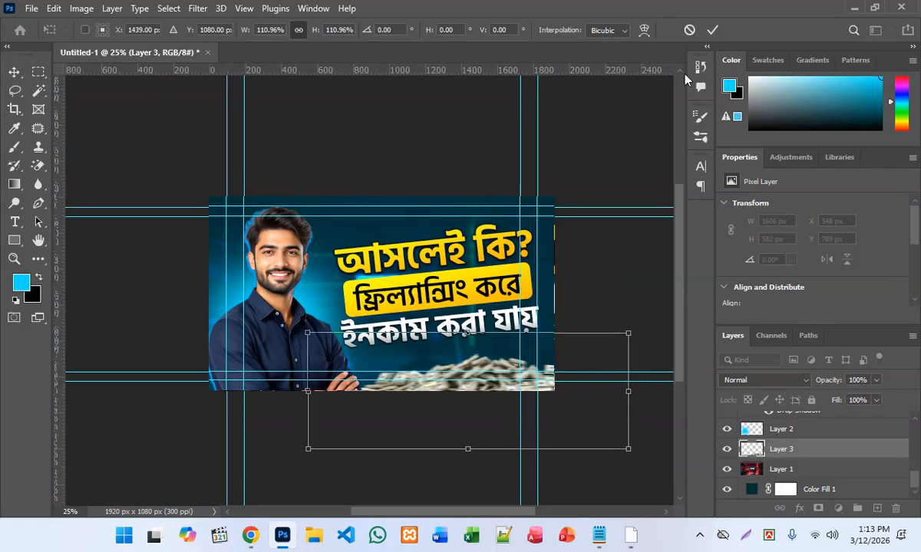
pyautogui.click(712, 30)
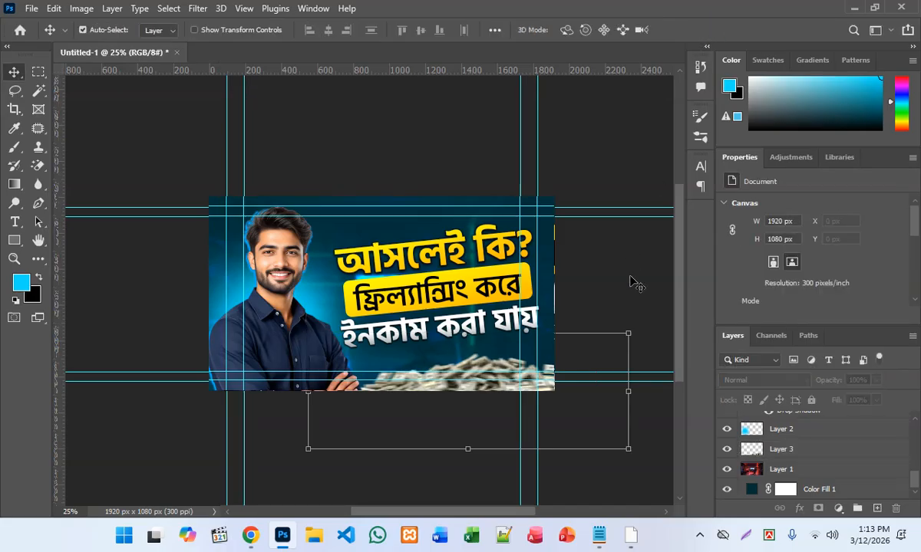
# Select the blue glow layer, Layer 2, and enlarge the soft brush to 1700 px.
pyautogui.keyDown('ctrl'); pyautogui.click(423, 273); pyautogui.keyUp('ctrl')
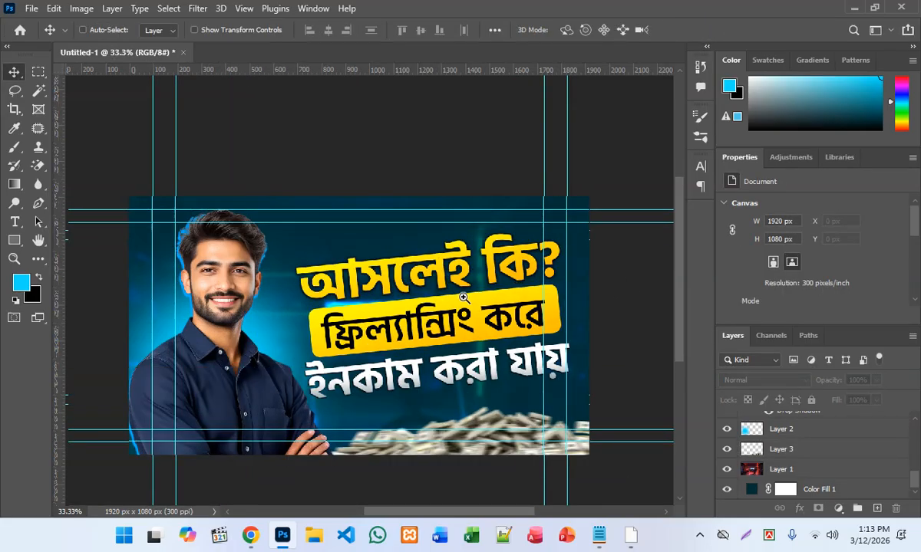
pyautogui.keyDown('ctrl'); pyautogui.click(437, 282); pyautogui.keyUp('ctrl')
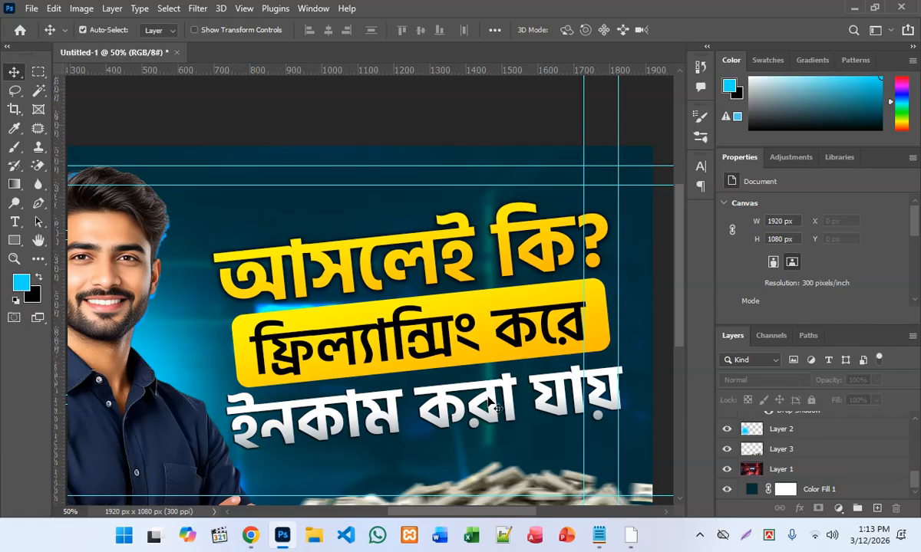
pyautogui.scroll(4, 489, 403)
pyautogui.keyDown('alt'); pyautogui.click(401, 284); pyautogui.keyUp('alt')
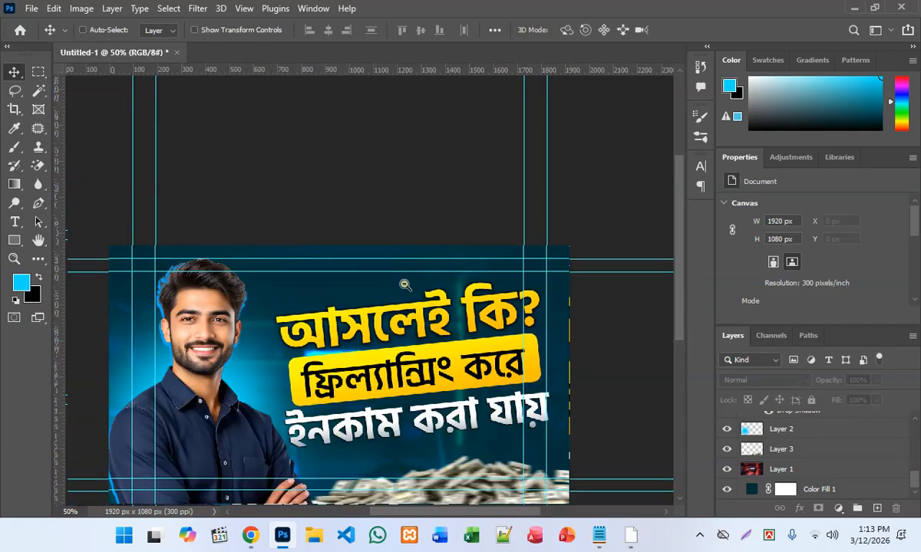
pyautogui.keyDown('alt'); pyautogui.click(404, 284); pyautogui.keyUp('alt')
pyautogui.click(762, 431)
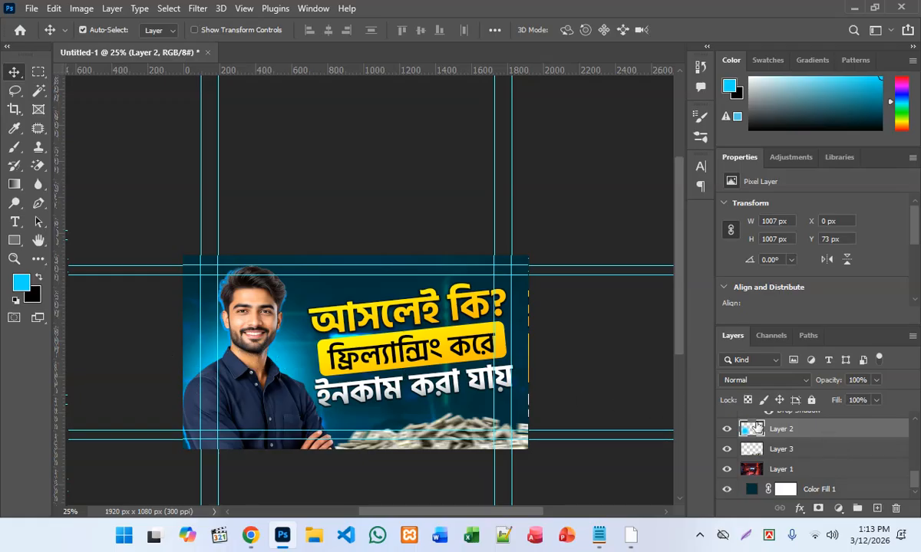
pyautogui.click(14, 147)
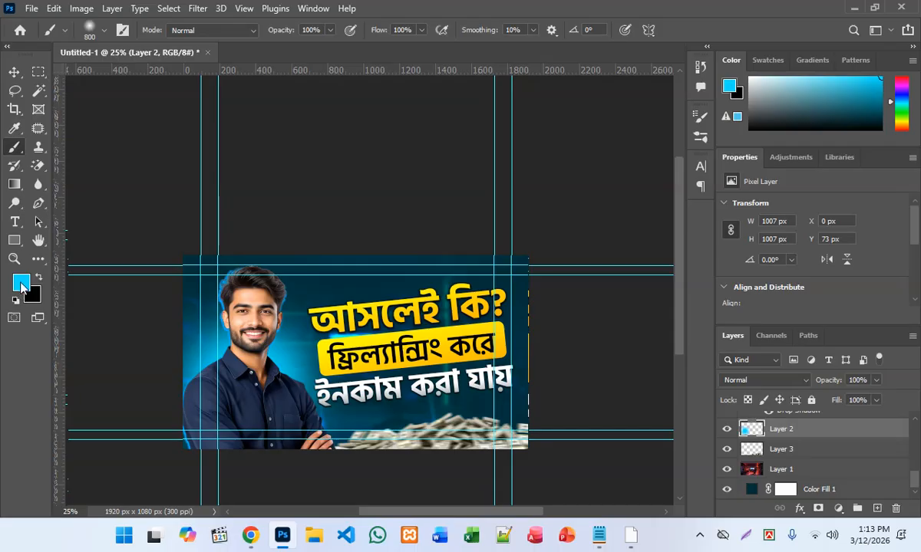
pyautogui.scroll(3, 438, 188)
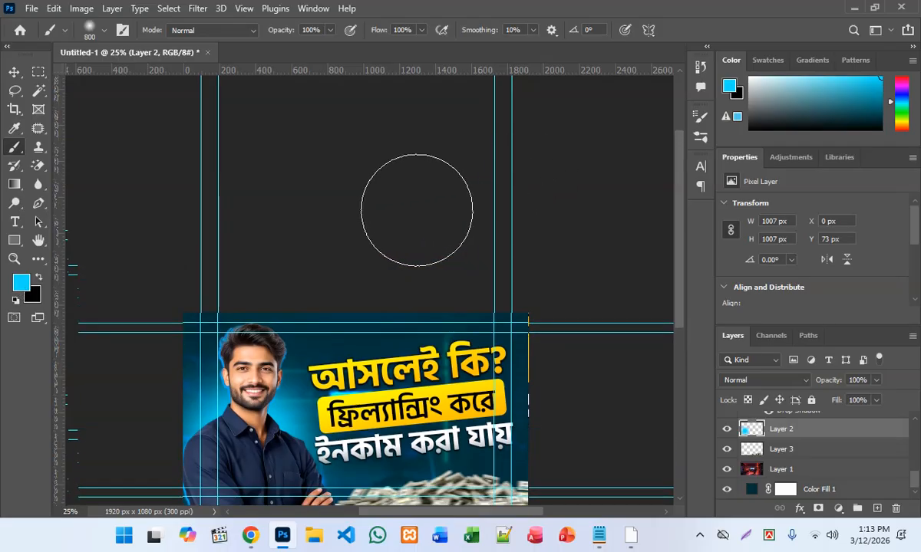
pyautogui.press(']')
pyautogui.press(']')
pyautogui.press(']')
pyautogui.press(']')
pyautogui.press(']')
pyautogui.press(']')
pyautogui.press(']')
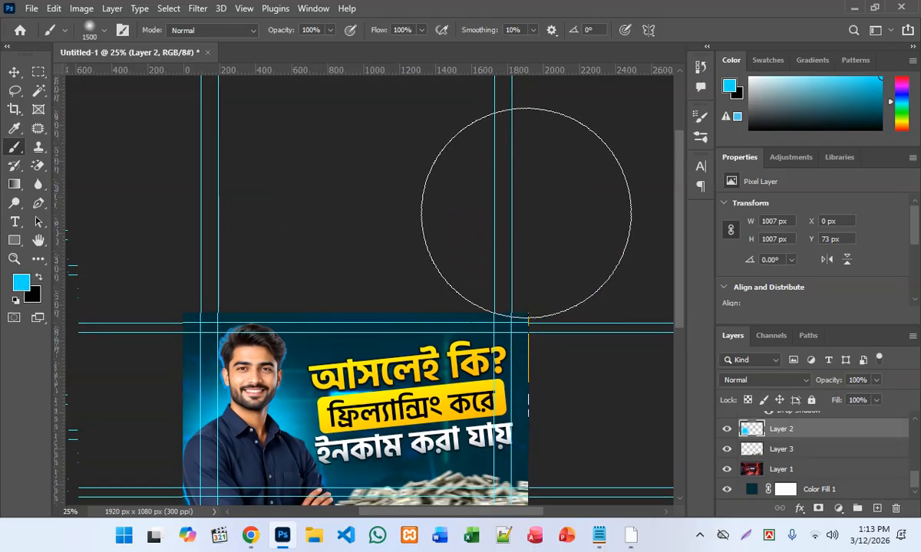
pyautogui.press(']')
pyautogui.press(']')
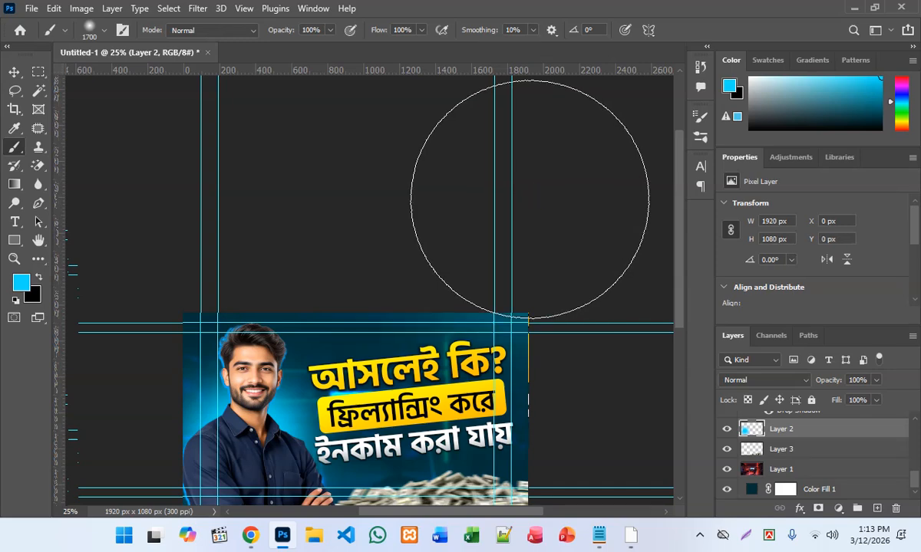
# Set the foreground colour to a light cyan and dab a soft glow over the canvas's upper-right corner.
pyautogui.click(29, 284)
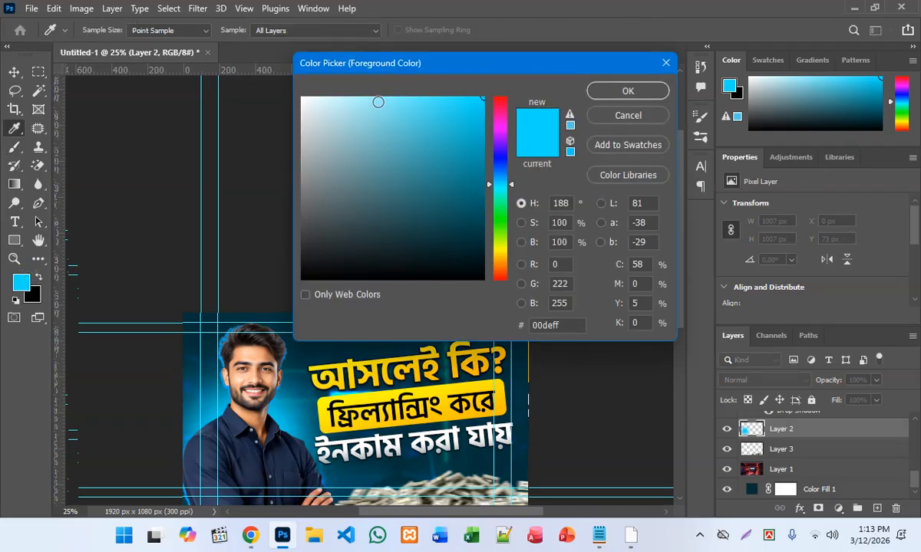
pyautogui.moveTo(378, 102); pyautogui.dragTo(363, 96)
pyautogui.click(628, 90)
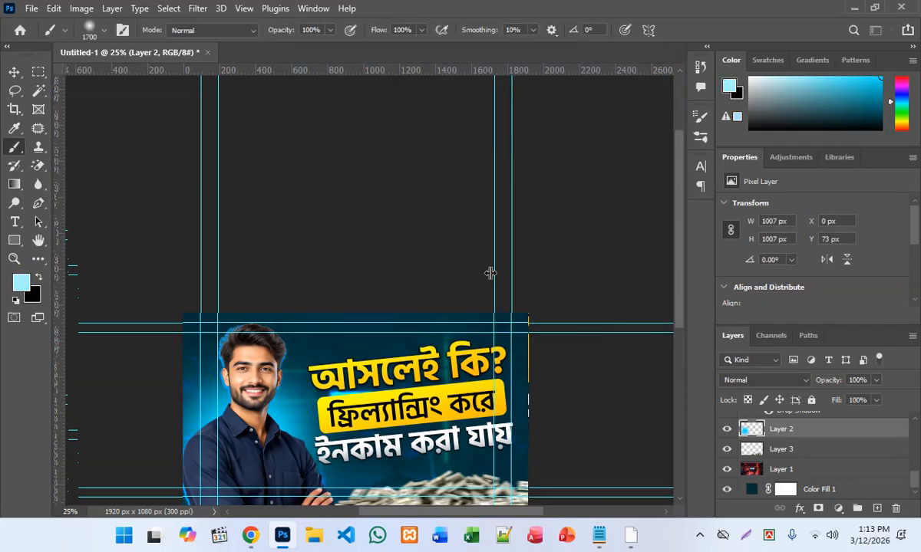
pyautogui.scroll(-2, 448, 296)
pyautogui.scroll(1, 438, 297)
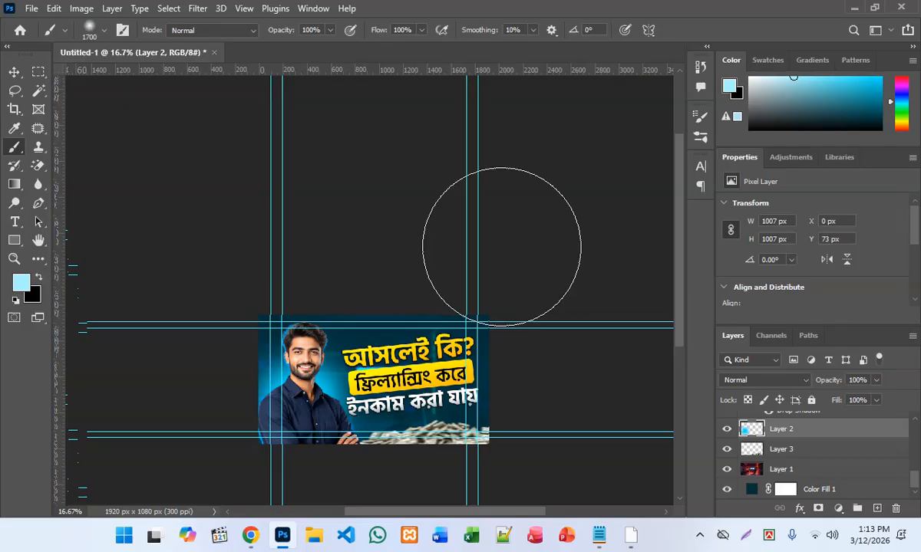
pyautogui.click(501, 246)
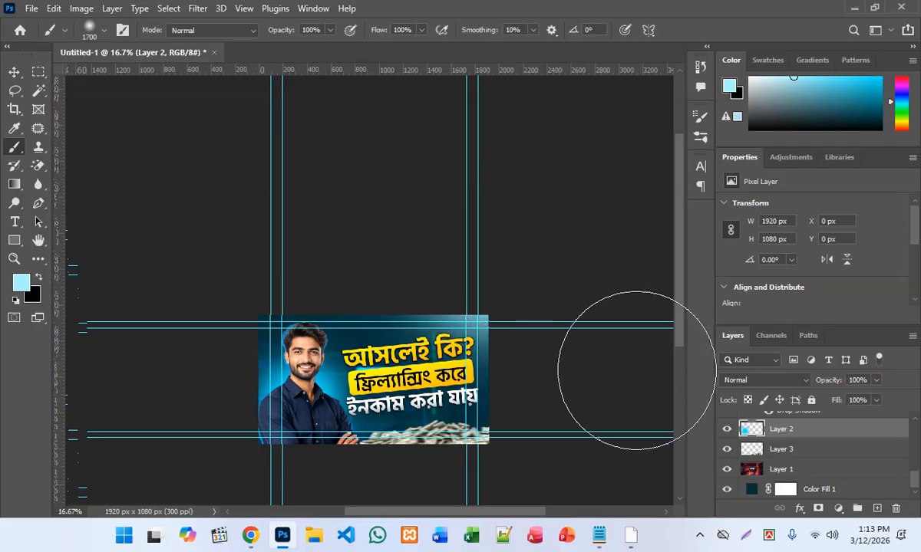
pyautogui.scroll(1, 505, 349)
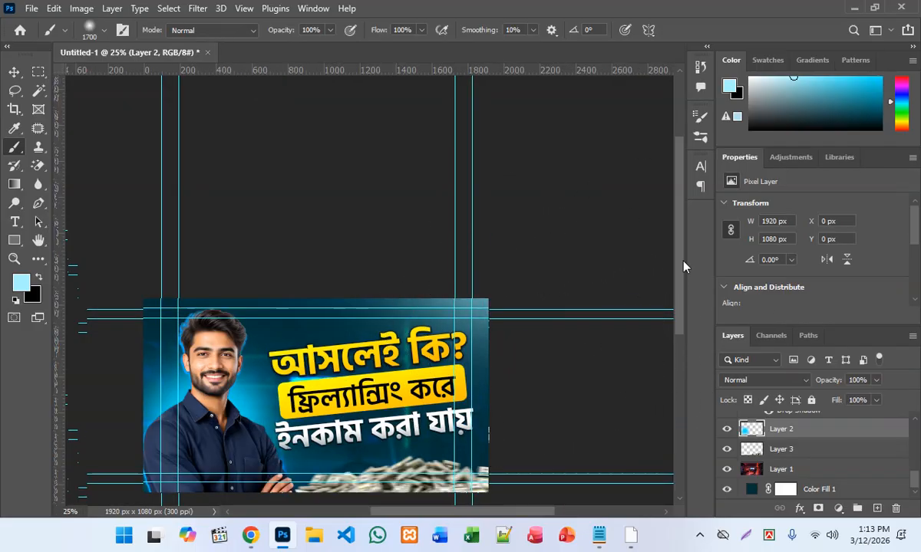
pyautogui.click(14, 71)
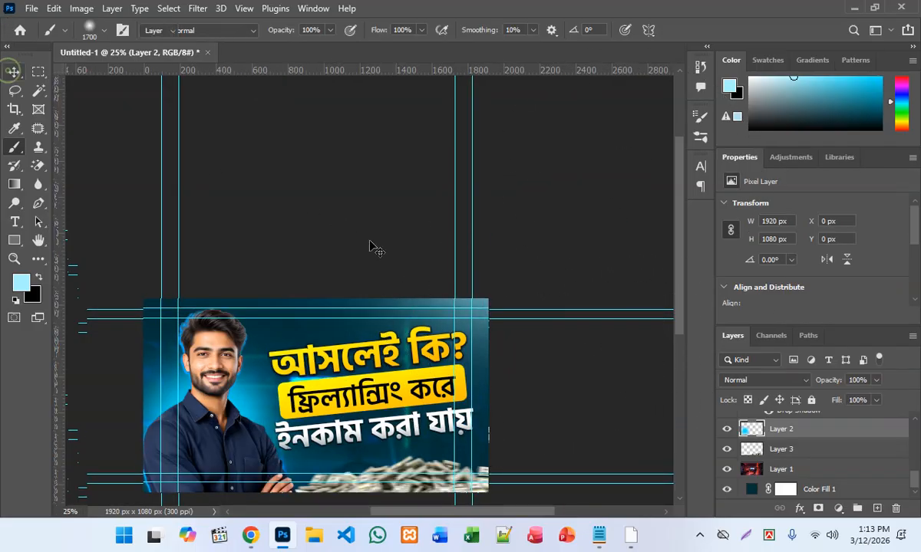
pyautogui.click(373, 245)
pyautogui.scroll(-3, 386, 258)
pyautogui.scroll(1, 386, 258)
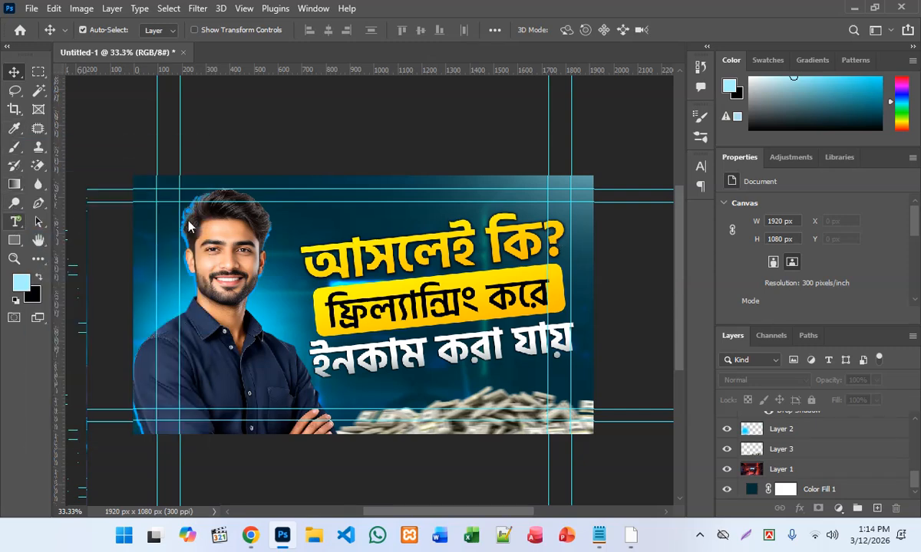
pyautogui.click(24, 222)
pyautogui.click(326, 201)
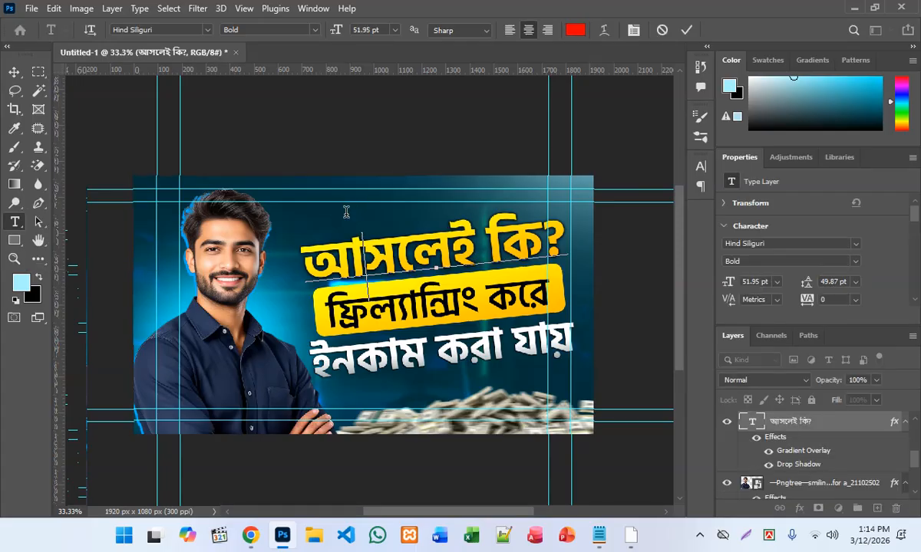
pyautogui.scroll(-1, 334, 192)
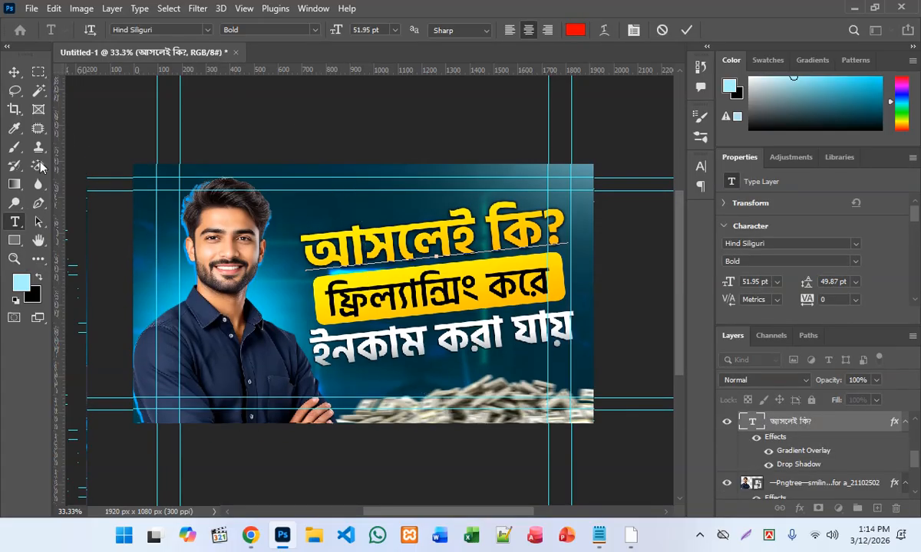
pyautogui.click(689, 30)
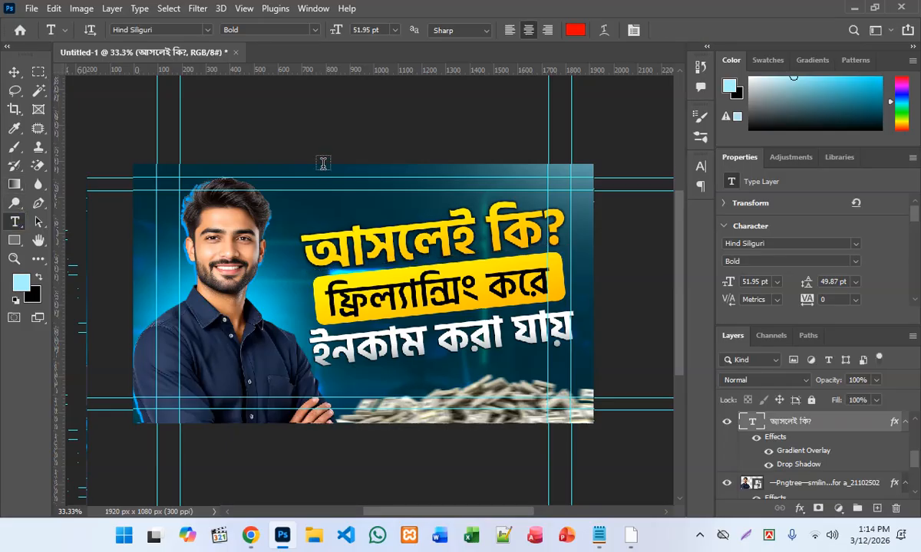
# Add a separate "?" text layer in 50 pt Hind Siliguri Bold at the canvas's upper edge, between the man and headline.
pyautogui.click(352, 174)
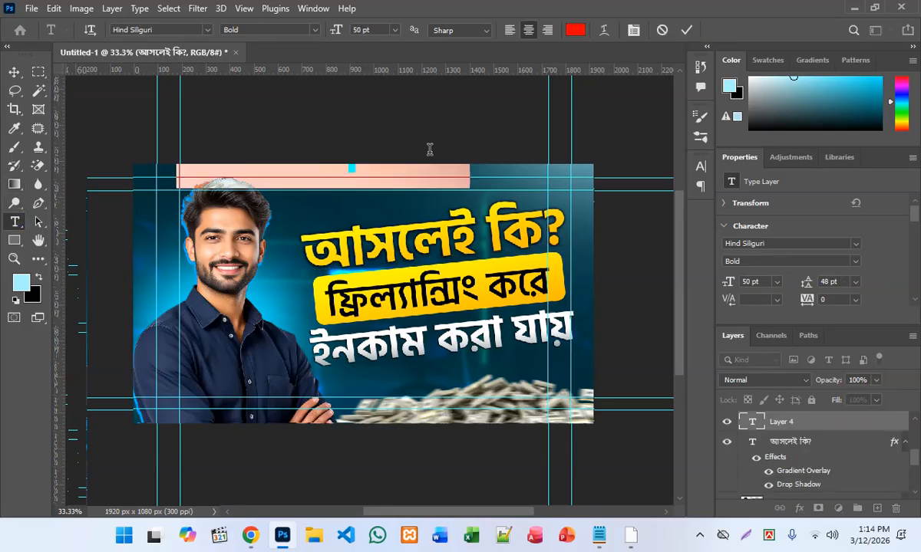
pyautogui.scroll(3, 435, 145)
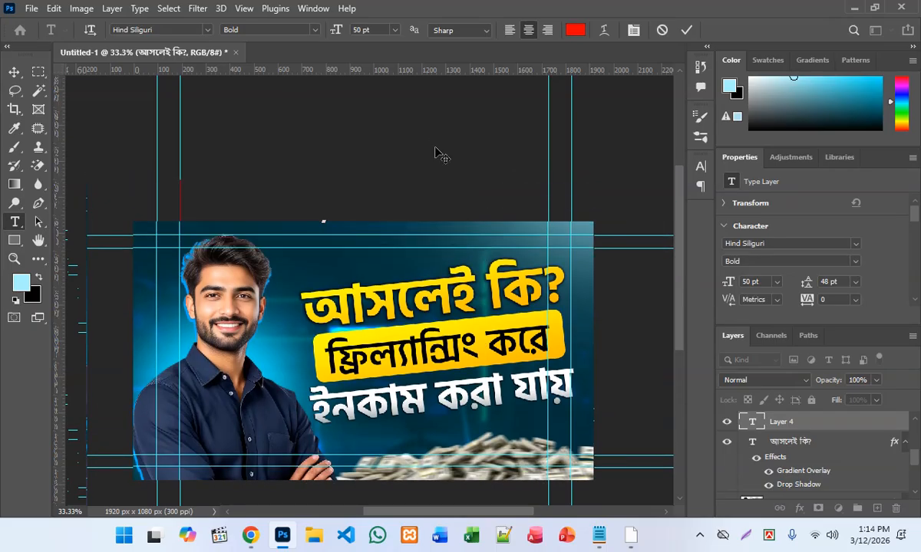
pyautogui.click(14, 71)
pyautogui.moveTo(326, 226); pyautogui.dragTo(328, 222)
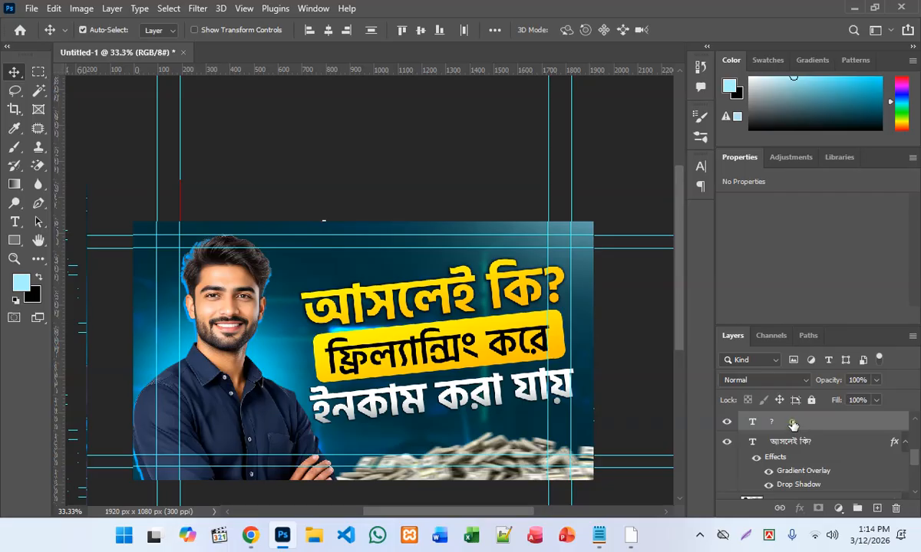
# Move the "?" text onto the canvas, above the middle of the first headline line.
pyautogui.click(792, 423)
pyautogui.hotkey('ctrl', 't')
pyautogui.scroll(3, 330, 253)
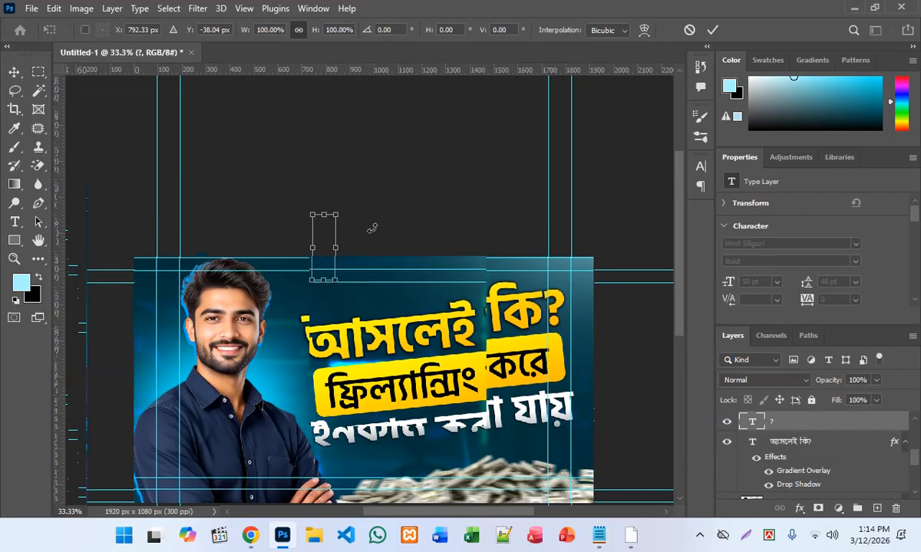
pyautogui.moveTo(324, 274); pyautogui.dragTo(415, 309)
pyautogui.click(712, 30)
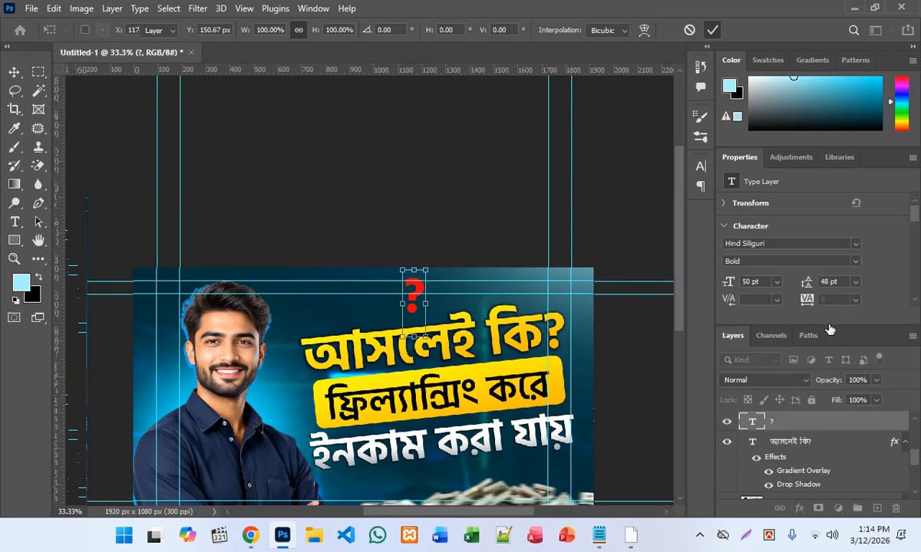
# Change the "?" text colour from red to a light cyan with a hue of 182°.
pyautogui.scroll(-2, 833, 286)
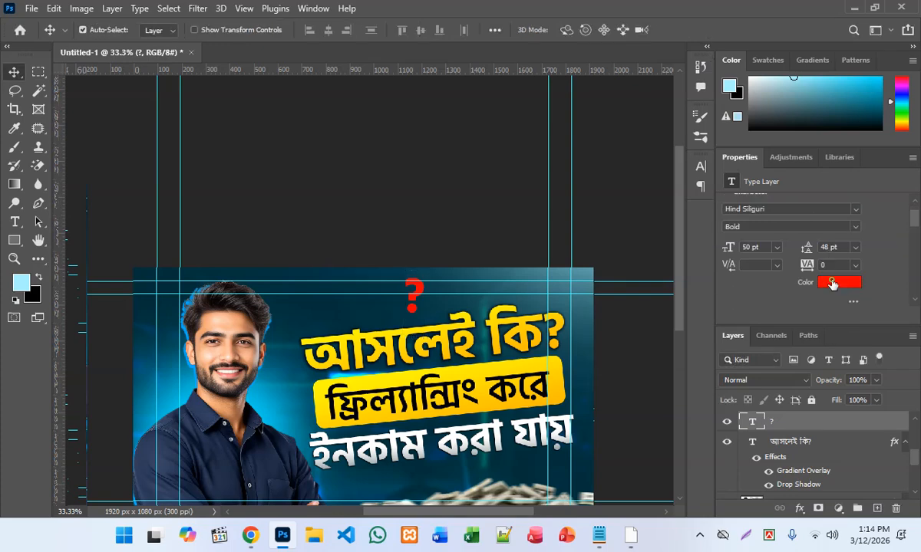
pyautogui.click(832, 284)
pyautogui.moveTo(493, 62); pyautogui.dragTo(756, 61)
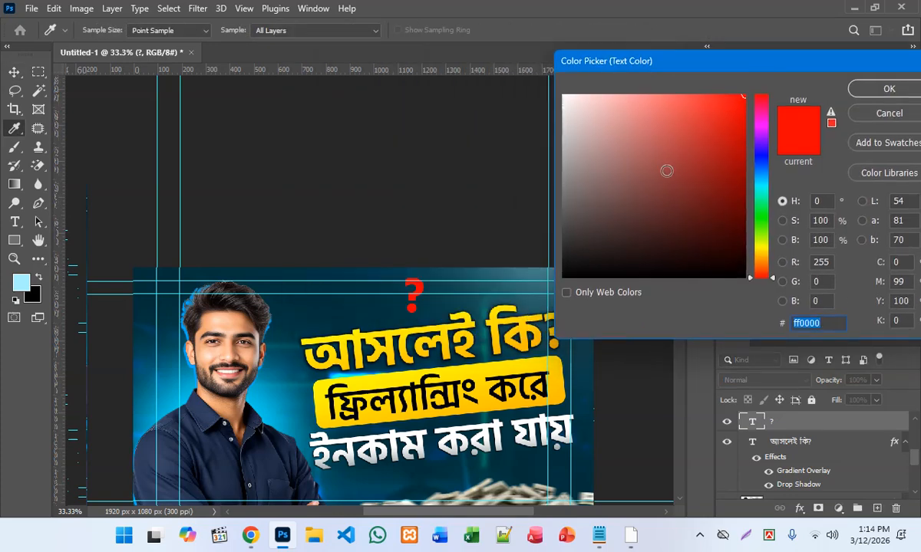
pyautogui.moveTo(666, 171)
pyautogui.mouseDown()
pyautogui.moveTo(602, 137)
pyautogui.moveTo(564, 90)
pyautogui.mouseUp()
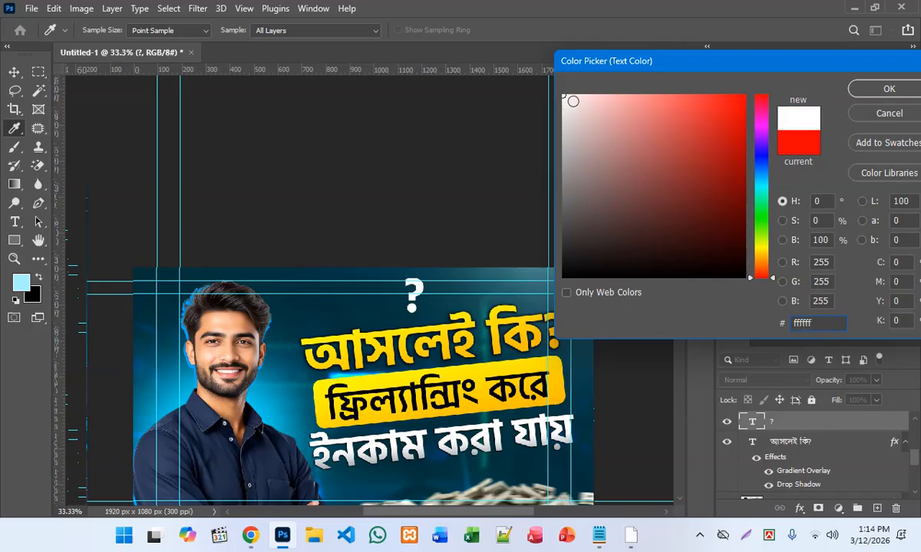
pyautogui.moveTo(757, 127); pyautogui.dragTo(765, 191)
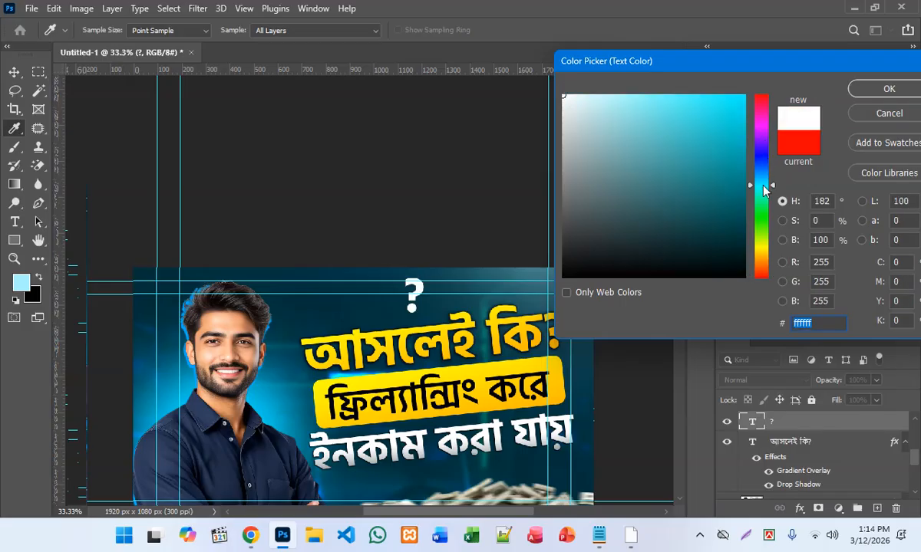
pyautogui.click(612, 95)
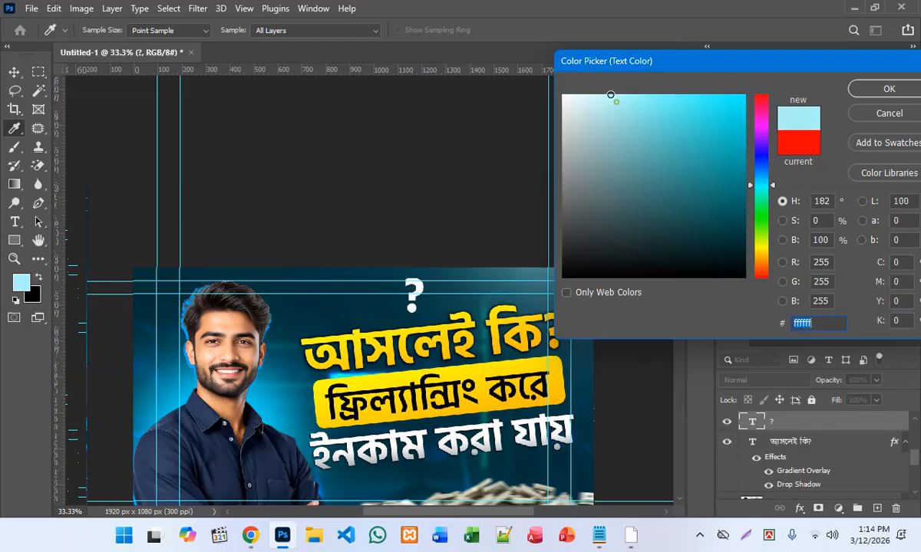
pyautogui.click(884, 89)
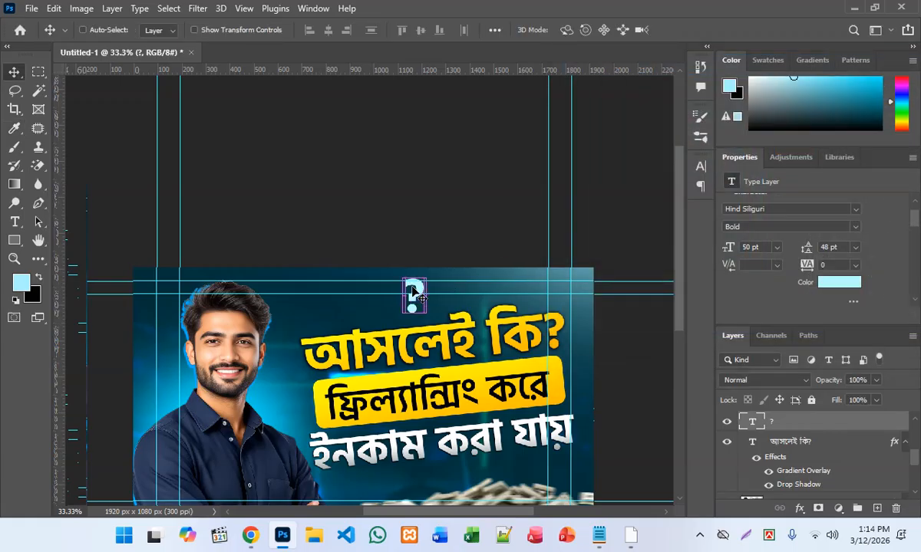
# Scale the "?" text proportionally to about 264% so it overlaps the headline.
pyautogui.hotkey('ctrl', 't')
pyautogui.moveTo(428, 338); pyautogui.dragTo(464, 445)
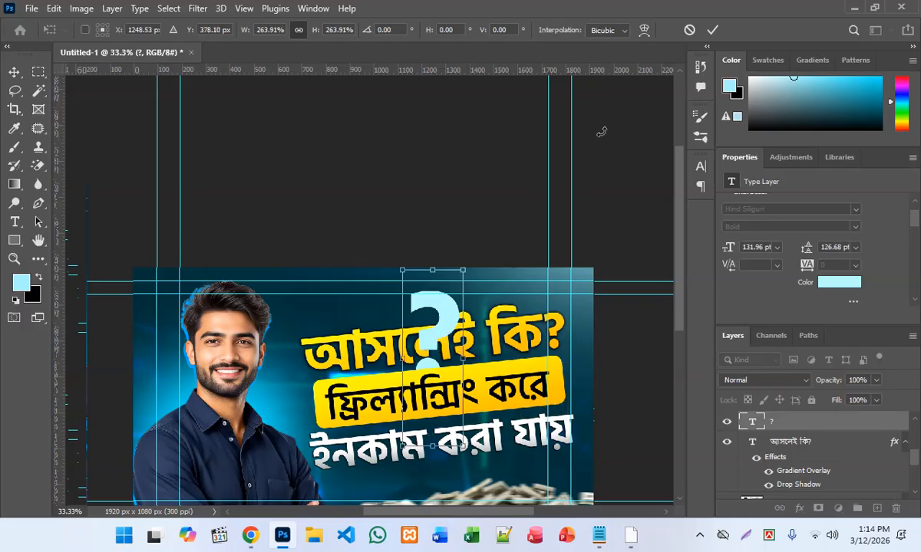
pyautogui.click(712, 30)
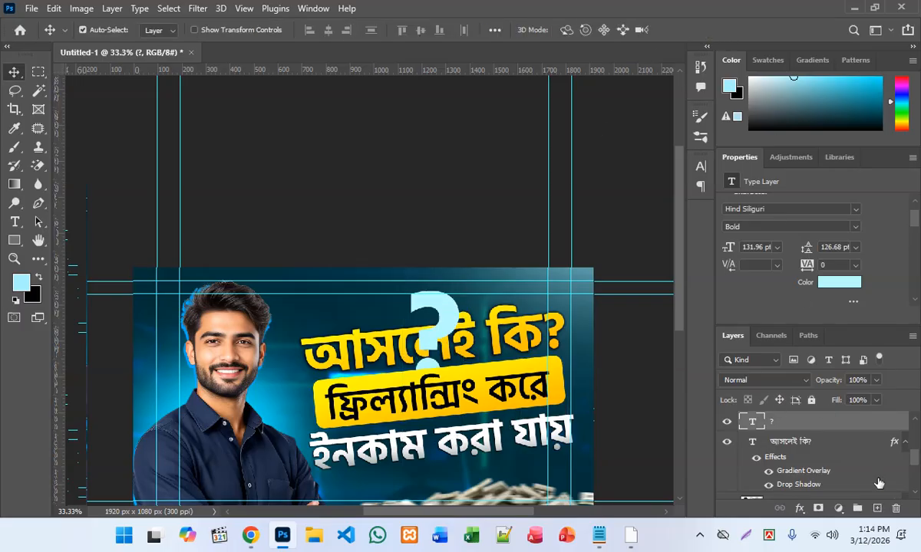
# Give the "?" a smooth Emboss-style Bevel & Emboss effect, adjusting depth and size and softening it by 14 px.
pyautogui.rightClick(808, 421)
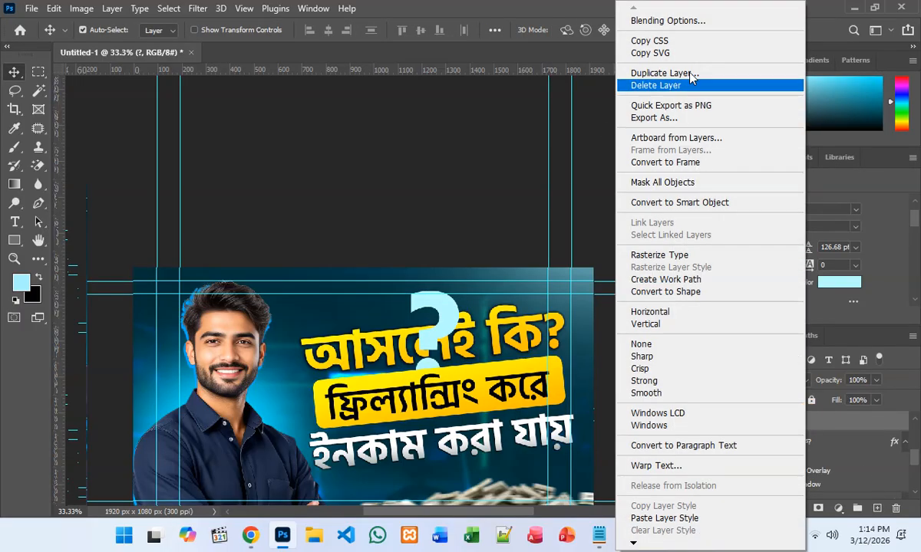
pyautogui.click(695, 22)
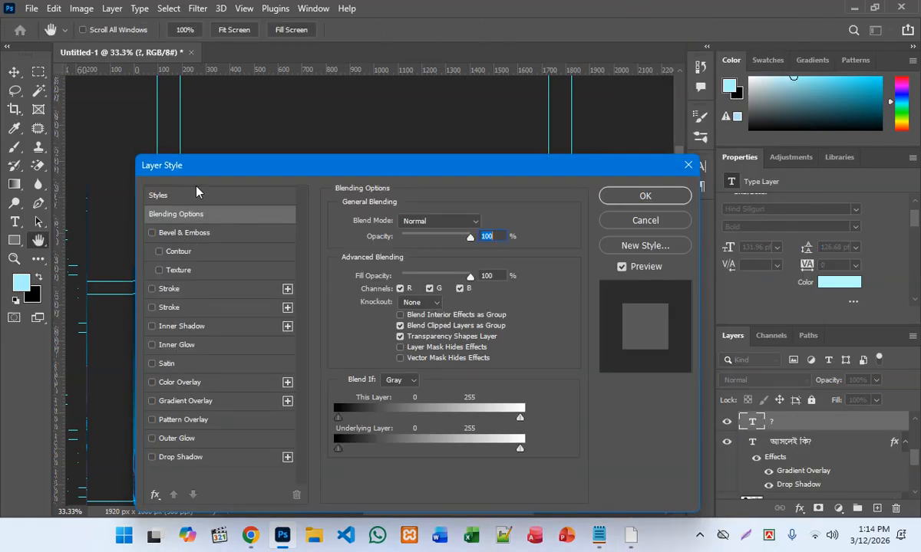
pyautogui.moveTo(212, 173); pyautogui.dragTo(572, 141)
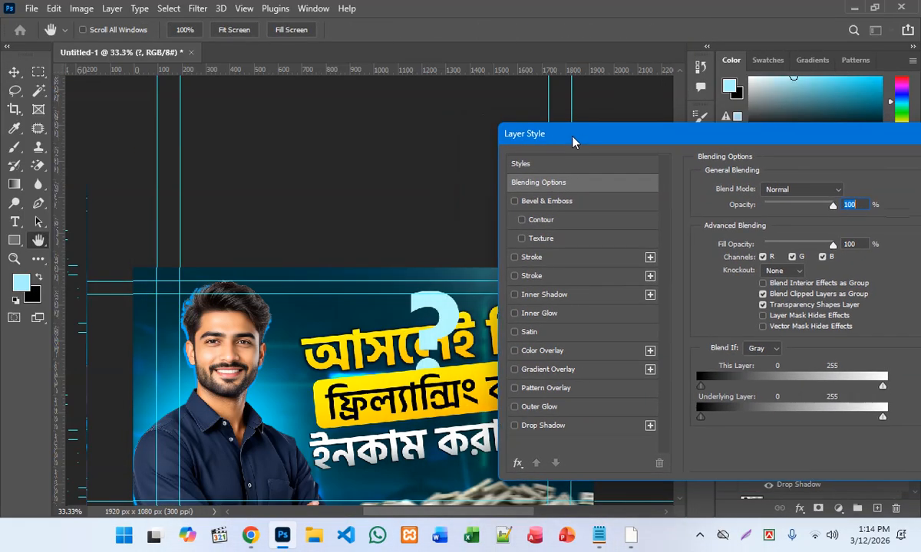
pyautogui.click(555, 204)
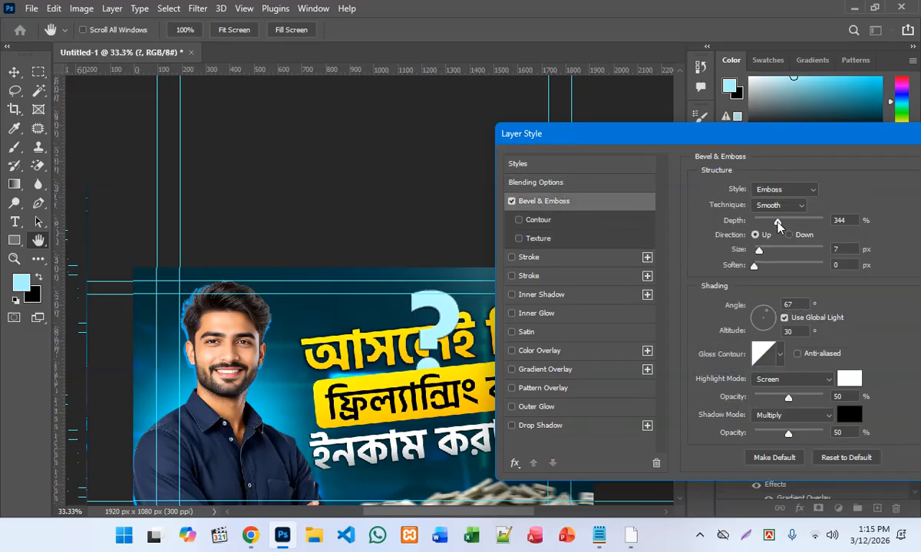
pyautogui.moveTo(779, 225); pyautogui.dragTo(800, 270)
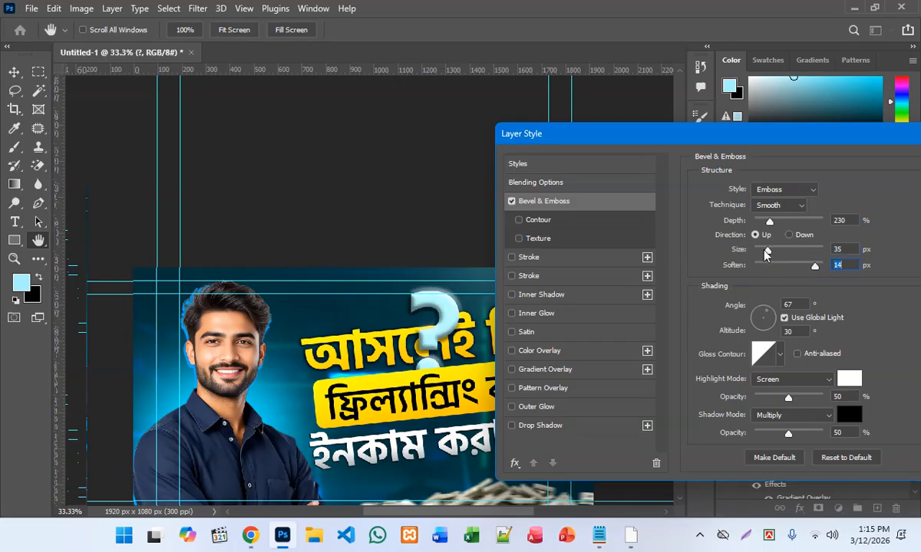
pyautogui.moveTo(764, 251); pyautogui.dragTo(768, 222)
pyautogui.moveTo(822, 147); pyautogui.dragTo(710, 150)
pyautogui.click(888, 166)
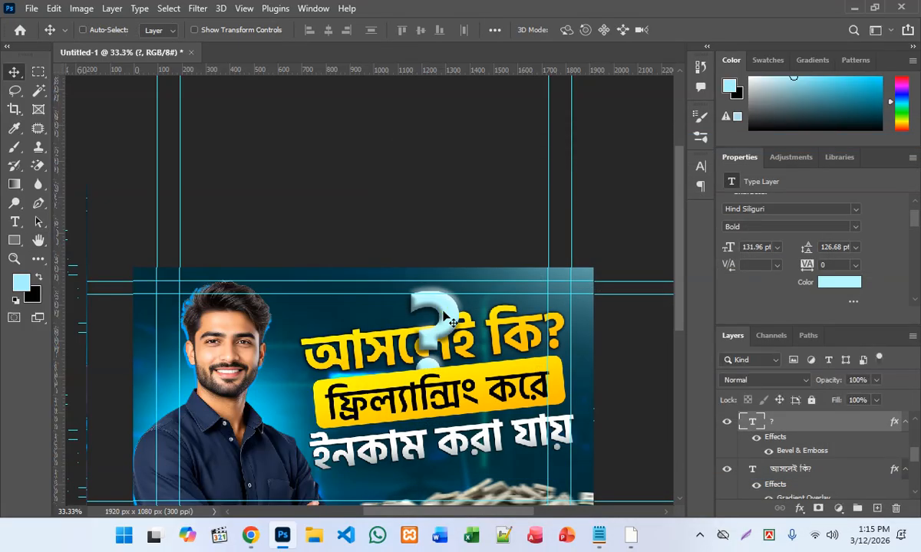
# Send the "?" layer down the stack behind the headline and man, placing it directly above Layer 1.
pyautogui.hotkey('ctrl', '[')
pyautogui.hotkey('ctrl', '[')
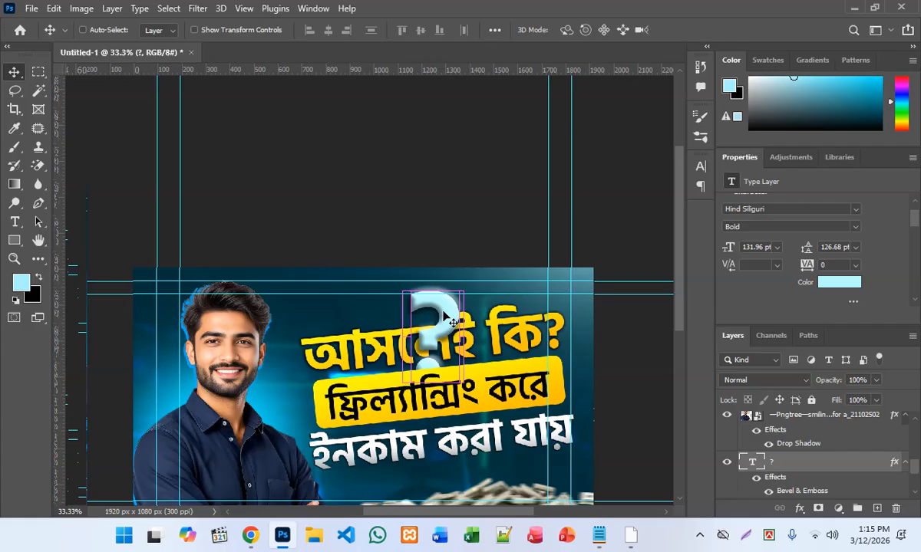
pyautogui.hotkey('ctrl', '[')
pyautogui.hotkey('ctrl', '[')
pyautogui.hotkey('ctrl', '[')
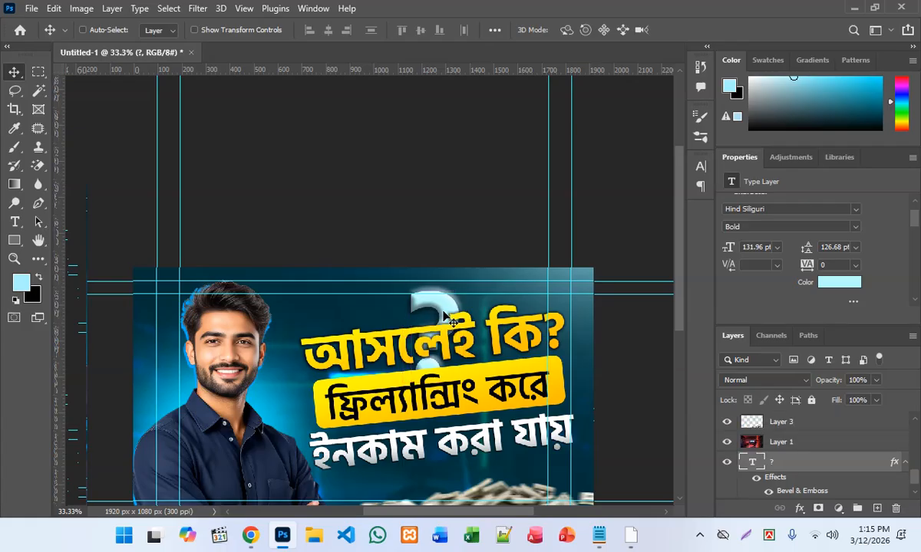
pyautogui.hotkey('ctrl', '[')
pyautogui.hotkey('ctrl', ']')
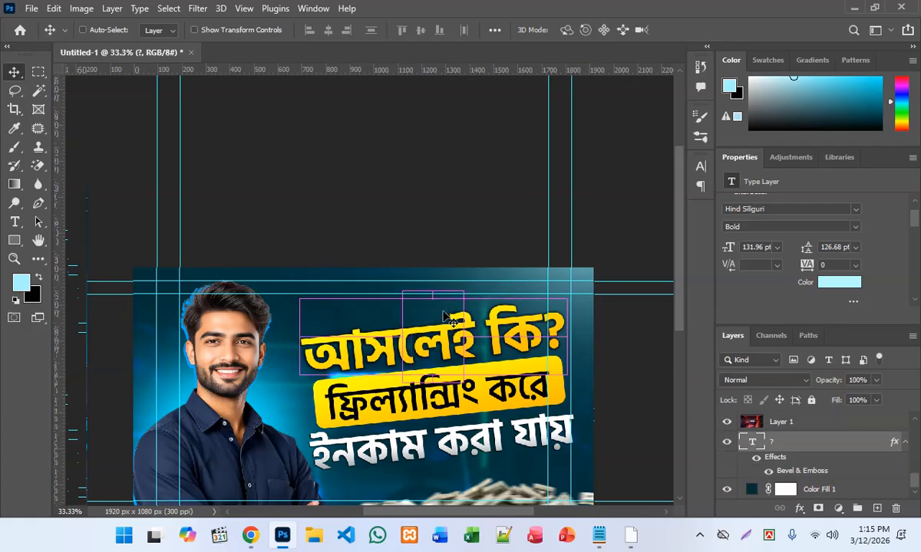
pyautogui.press('ctrl')
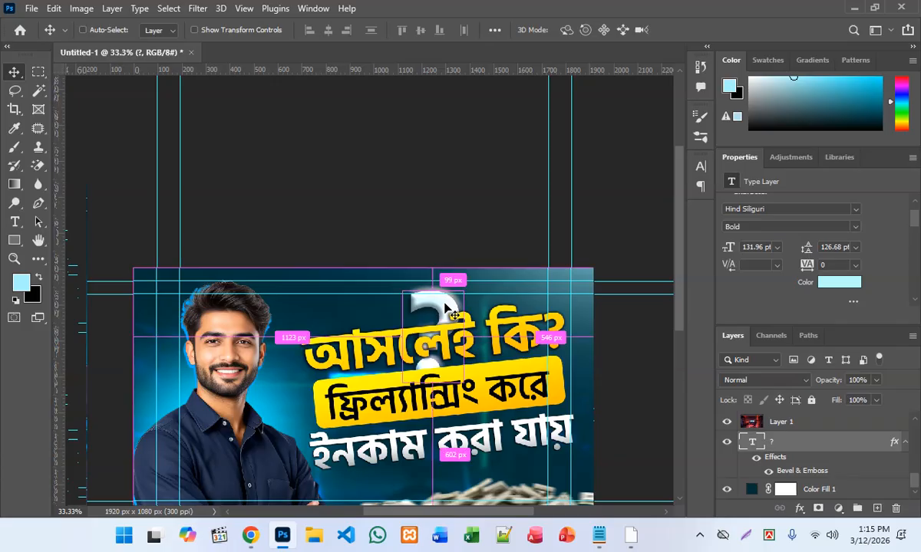
pyautogui.hotkey('ctrl', ']')
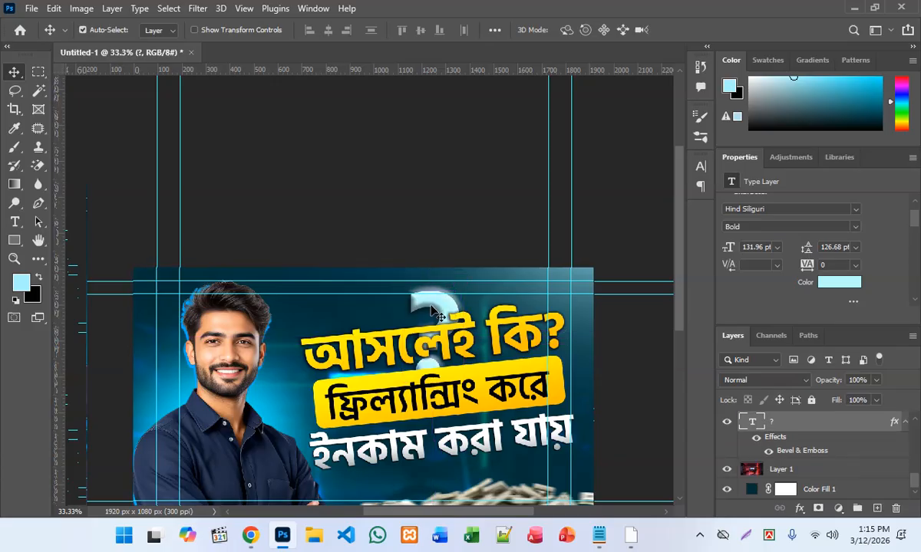
# Move the "?" behind the headline's last word and undo the accidental shift of the headline text.
pyautogui.moveTo(439, 309); pyautogui.dragTo(500, 317)
pyautogui.click(515, 332)
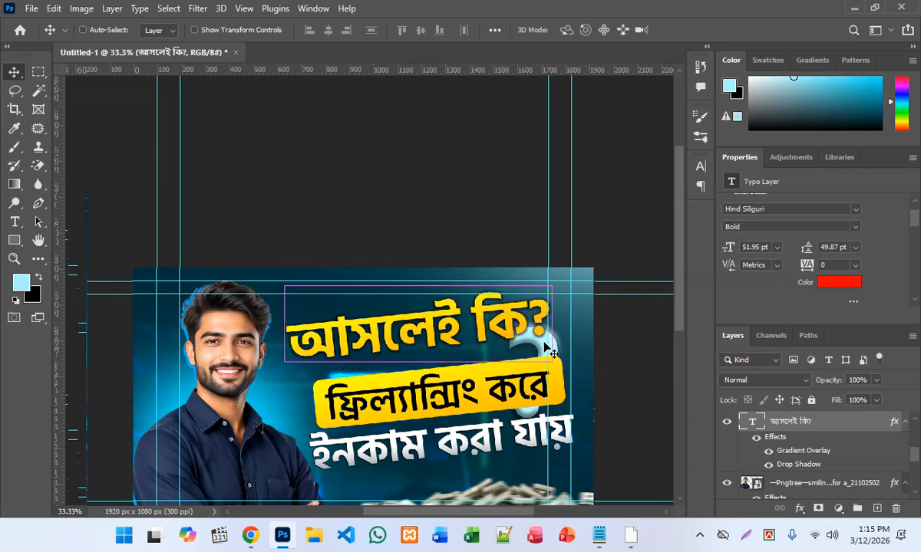
pyautogui.hotkey('ctrl', 'z')
# Select the "?" text layer again and convert it to a shape.
pyautogui.scroll(-2, 767, 453)
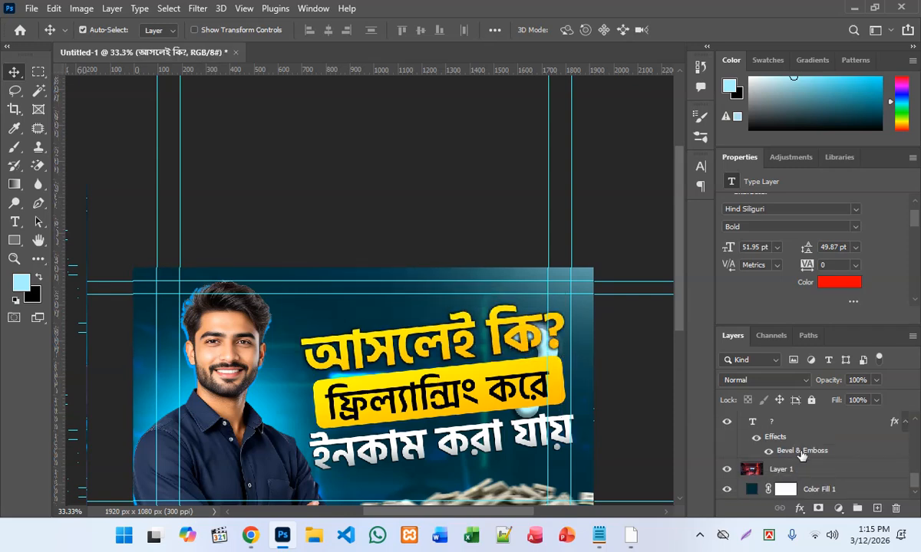
pyautogui.scroll(-2, 804, 468)
pyautogui.click(816, 430)
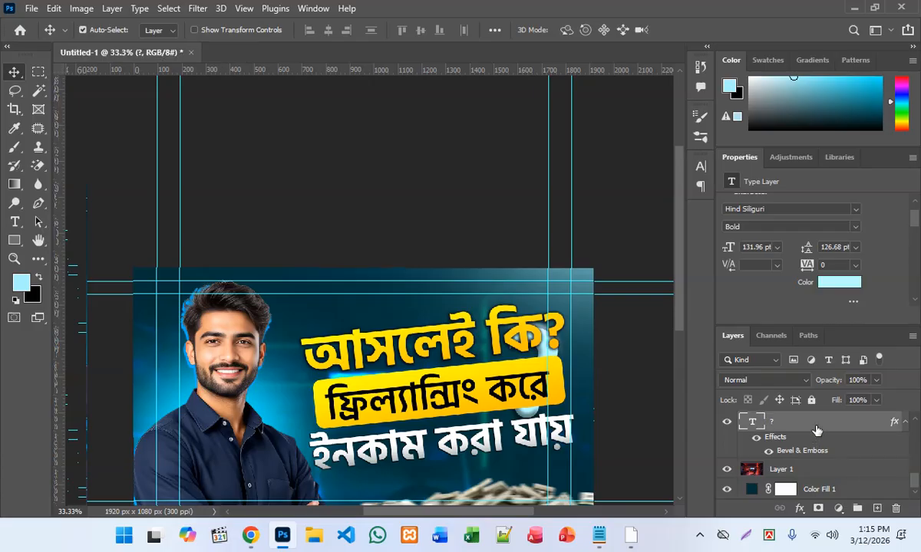
pyautogui.rightClick(817, 431)
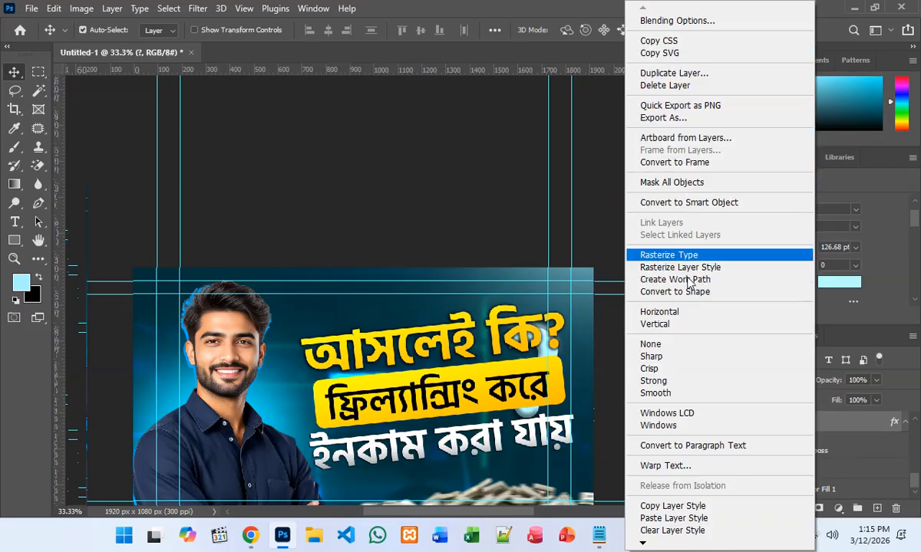
pyautogui.moveTo(647, 546)
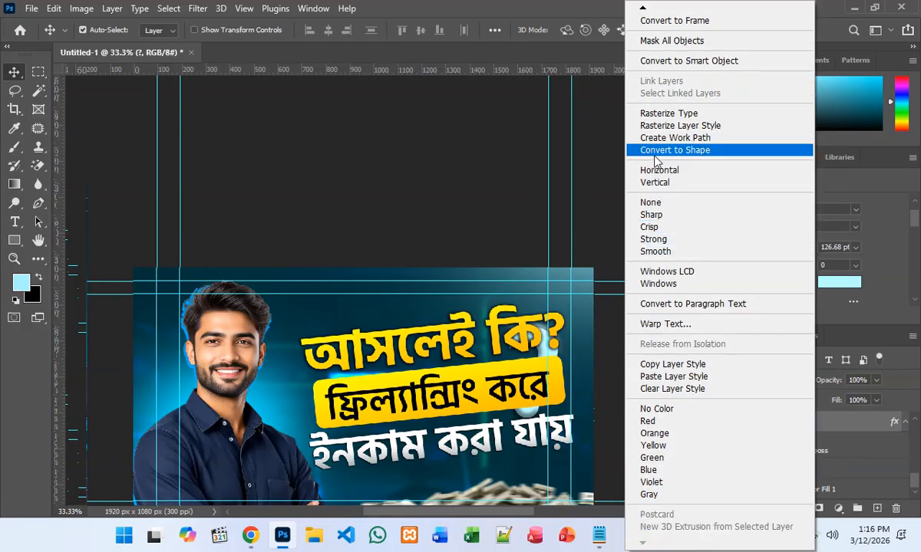
pyautogui.click(647, 150)
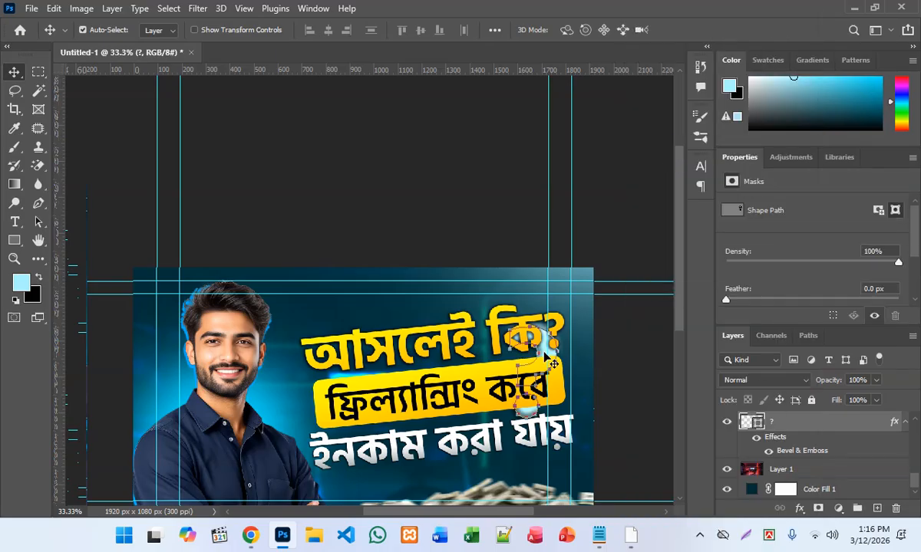
# Select the "?" shape layer, scale it to about 69%, tilt it about 30° and place it between the man and the yellow banner.
pyautogui.moveTo(544, 349); pyautogui.dragTo(583, 343)
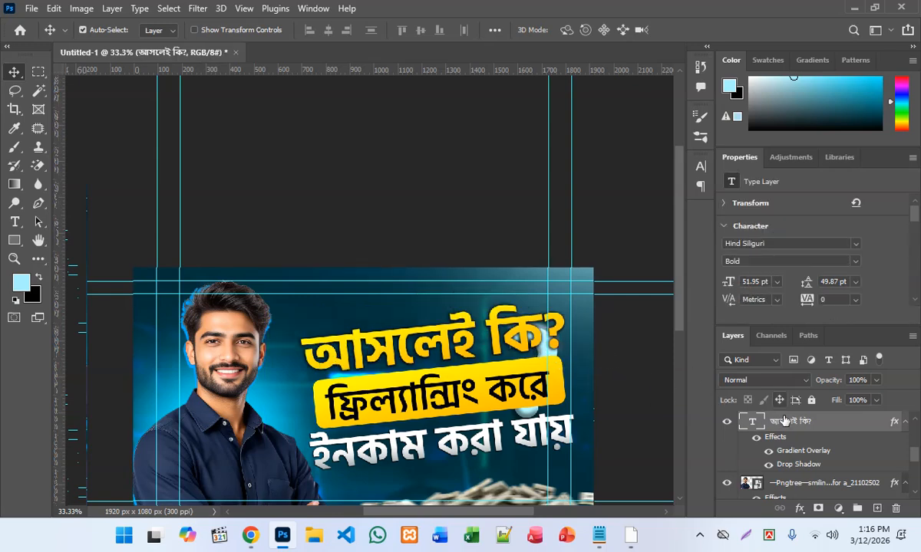
pyautogui.scroll(-5, 784, 420)
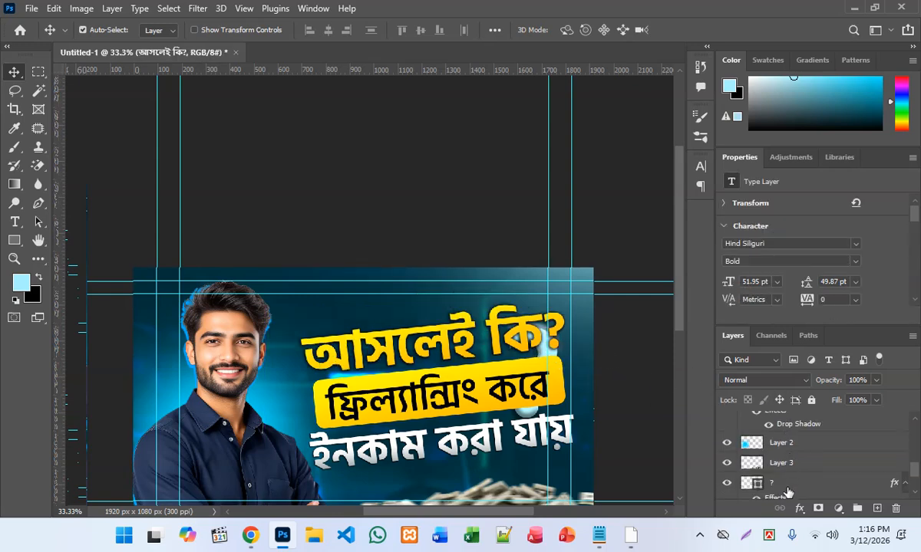
pyautogui.click(787, 489)
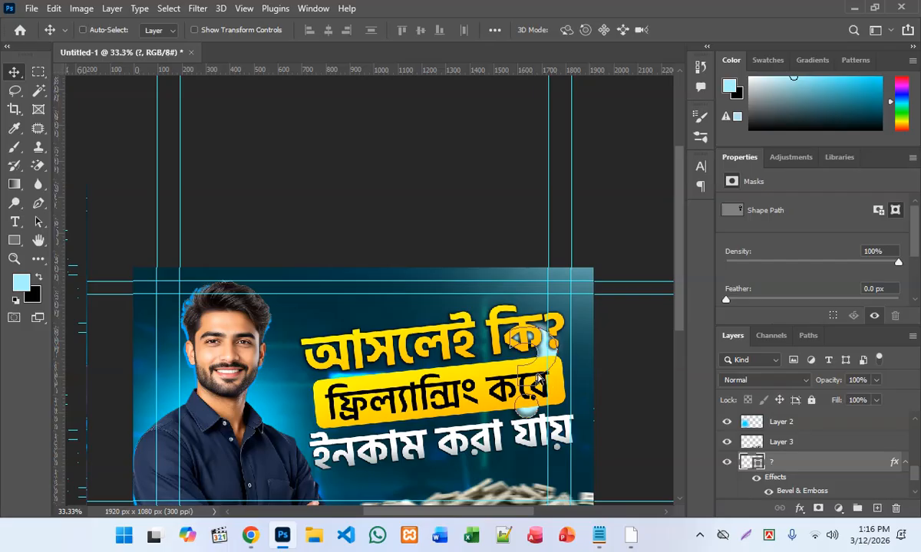
pyautogui.hotkey('ctrl', 't')
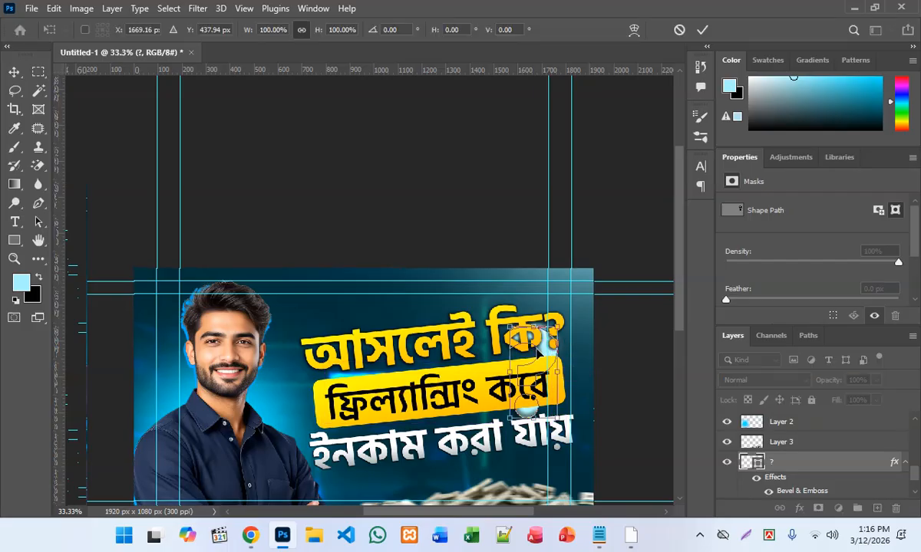
pyautogui.moveTo(546, 355); pyautogui.dragTo(503, 332)
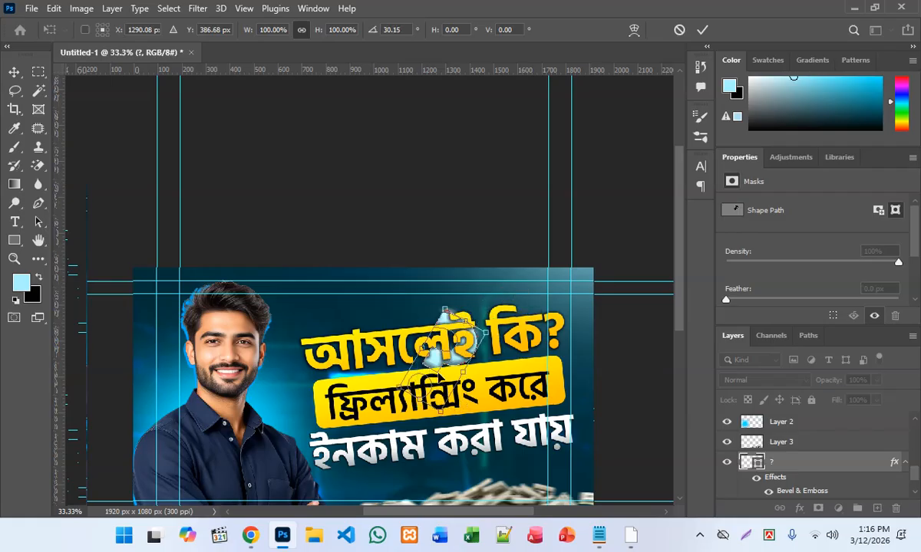
pyautogui.moveTo(462, 358); pyautogui.dragTo(306, 398)
pyautogui.moveTo(274, 436); pyautogui.dragTo(294, 421)
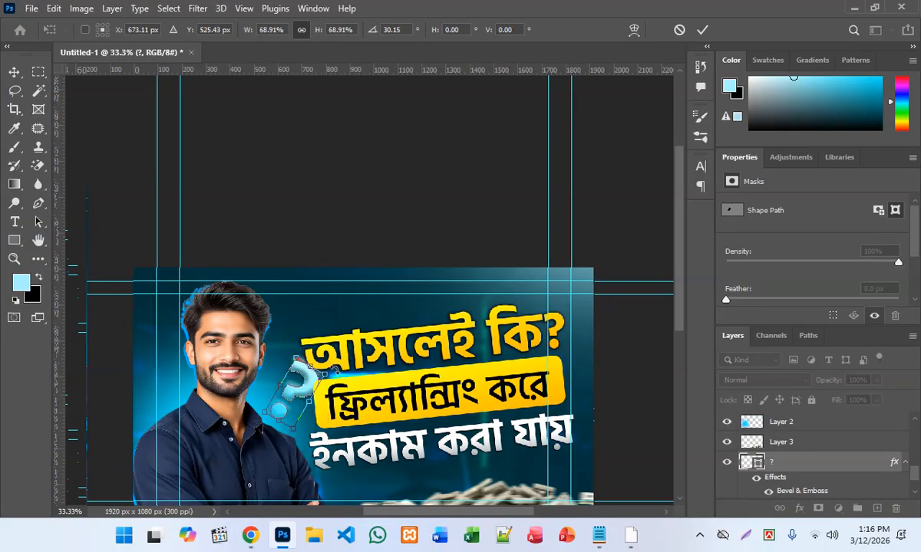
# Reduce the "?" to about 65% scale and 4.7° tilt, and place it behind the start of the headline's first line.
pyautogui.moveTo(334, 371); pyautogui.dragTo(303, 393)
pyautogui.moveTo(284, 427); pyautogui.dragTo(284, 424)
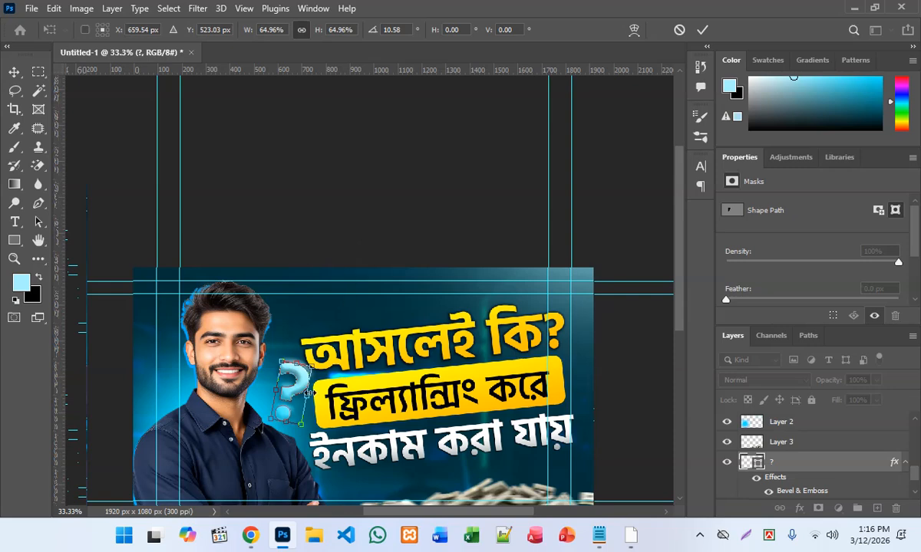
pyautogui.moveTo(323, 349)
pyautogui.mouseDown()
pyautogui.moveTo(318, 388)
pyautogui.moveTo(327, 316)
pyautogui.moveTo(325, 354)
pyautogui.mouseUp()
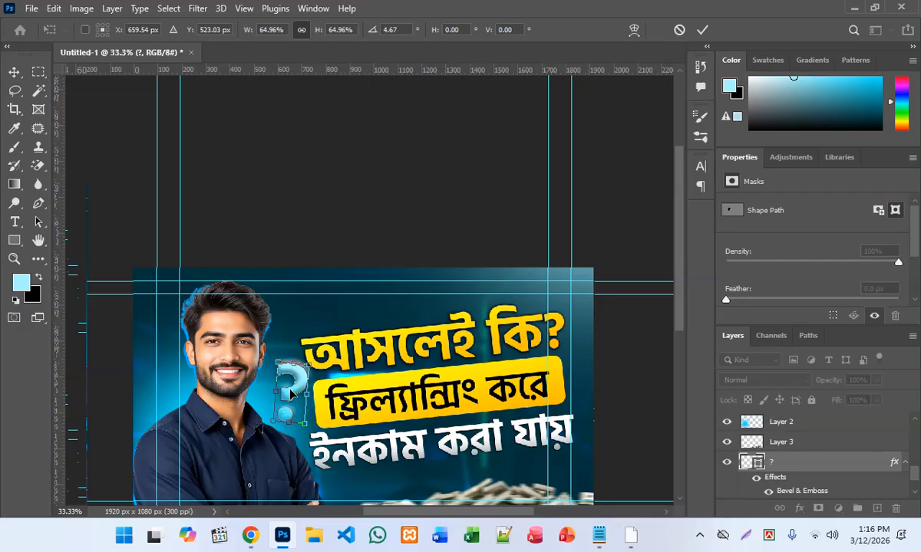
pyautogui.moveTo(291, 394); pyautogui.dragTo(302, 328)
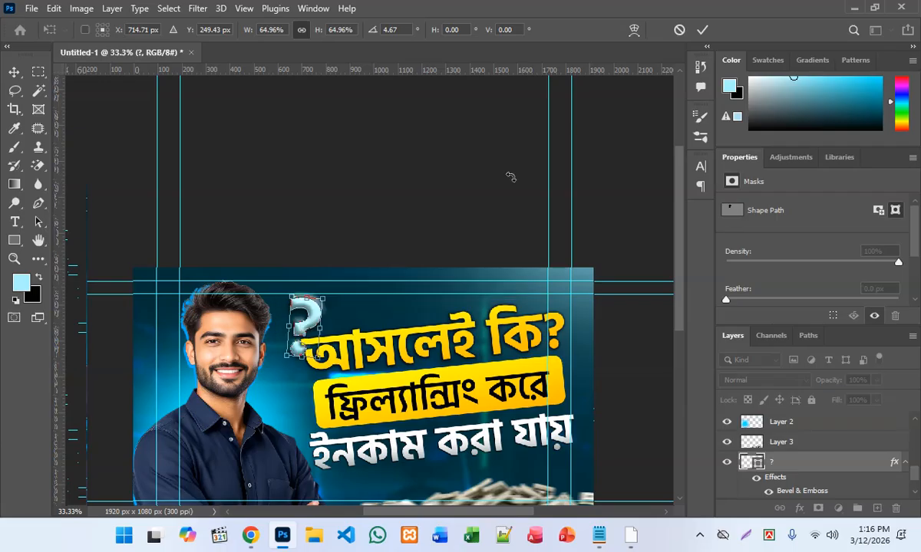
pyautogui.click(702, 29)
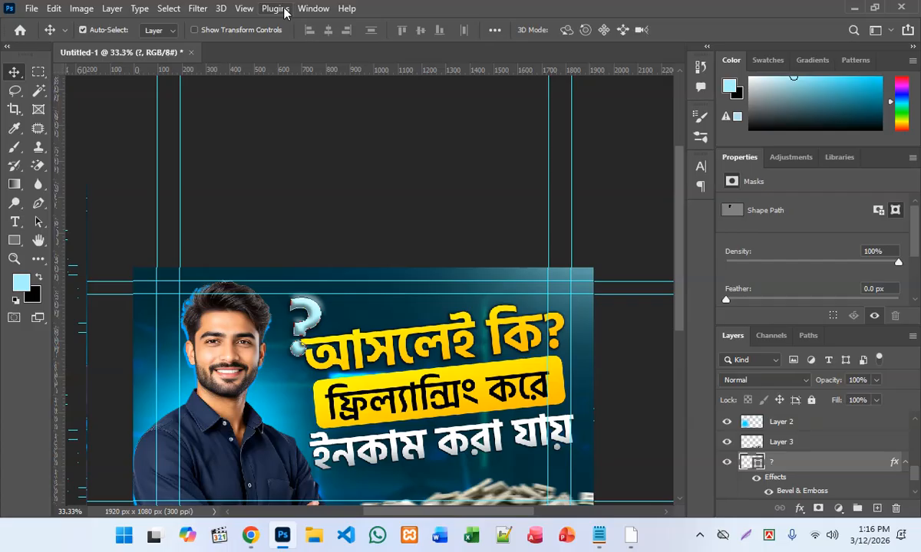
# Convert the "?" shape layer to a smart object and apply a Motion Blur at 0° with a 19 px distance.
pyautogui.scroll(3, 313, 303)
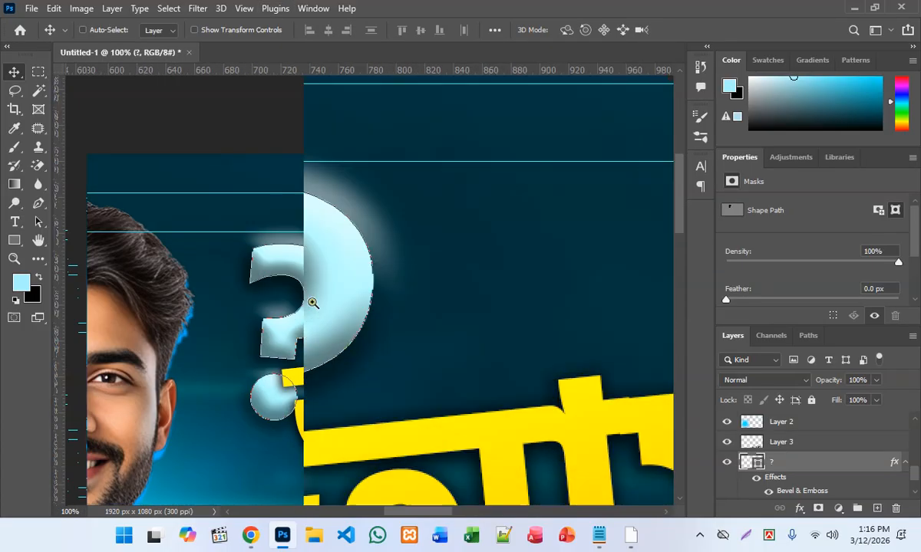
pyautogui.scroll(2, 313, 303)
pyautogui.scroll(-3, 313, 303)
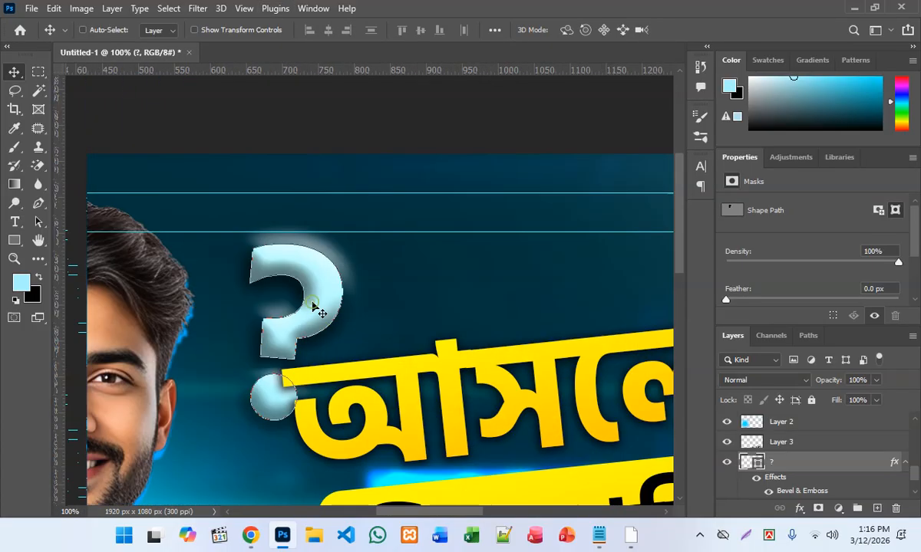
pyautogui.keyDown('ctrl'); pyautogui.click(313, 303); pyautogui.keyUp('ctrl')
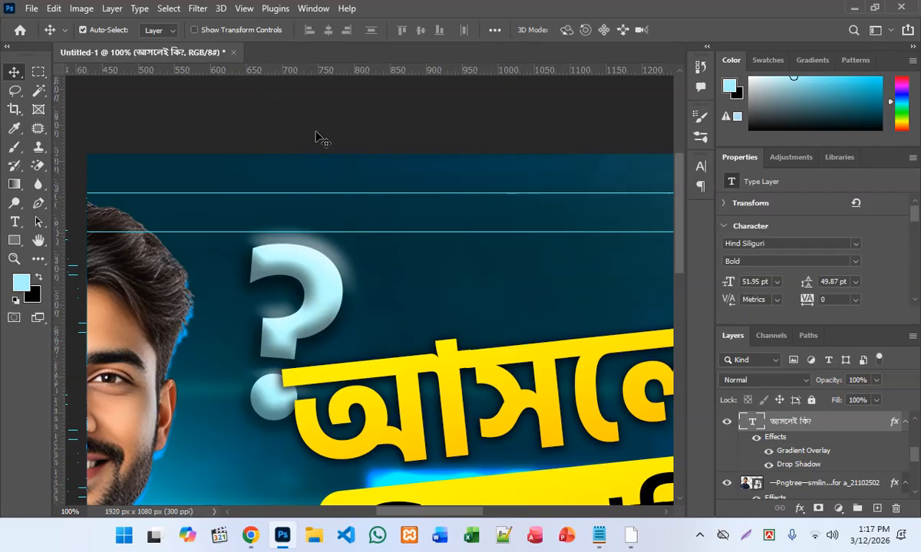
pyautogui.scroll(-2, 790, 451)
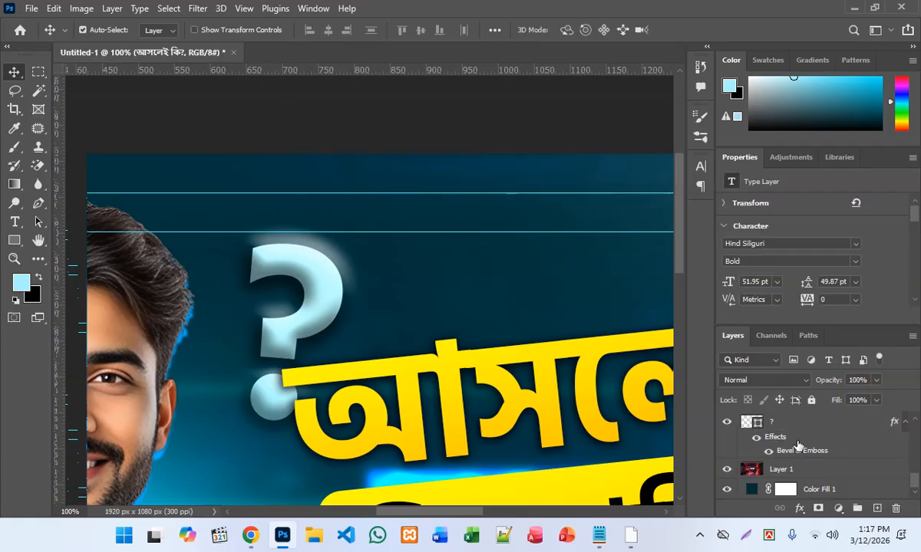
pyautogui.keyDown('ctrl'); pyautogui.click(757, 422); pyautogui.keyUp('ctrl')
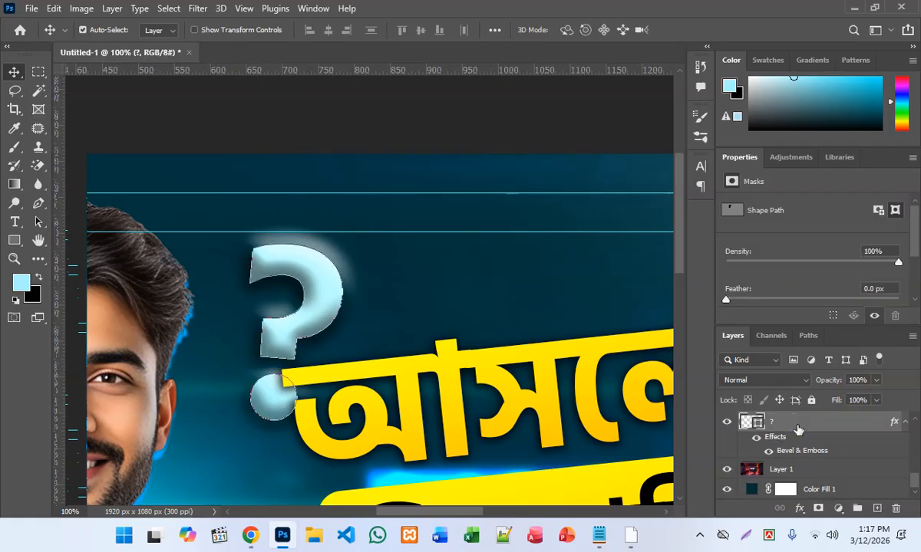
pyautogui.click(197, 9)
pyautogui.moveTo(241, 193)
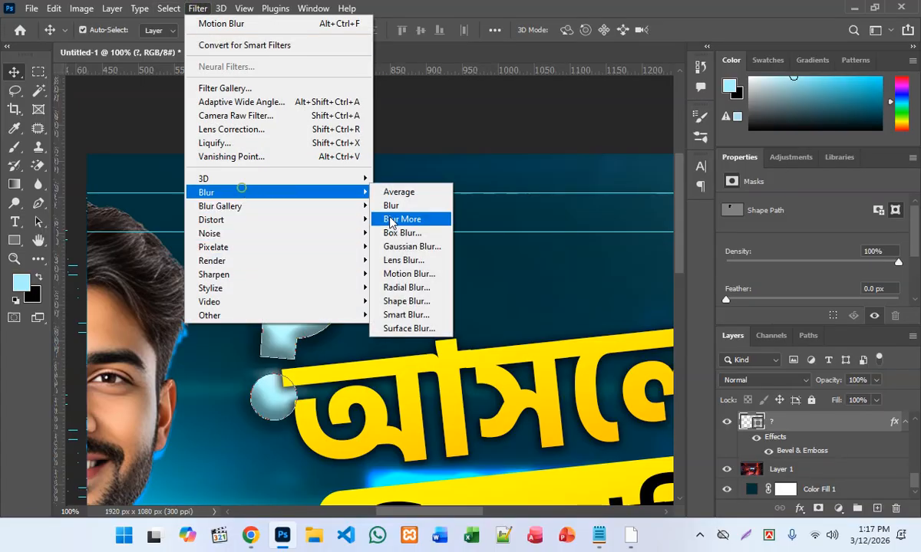
pyautogui.click(398, 287)
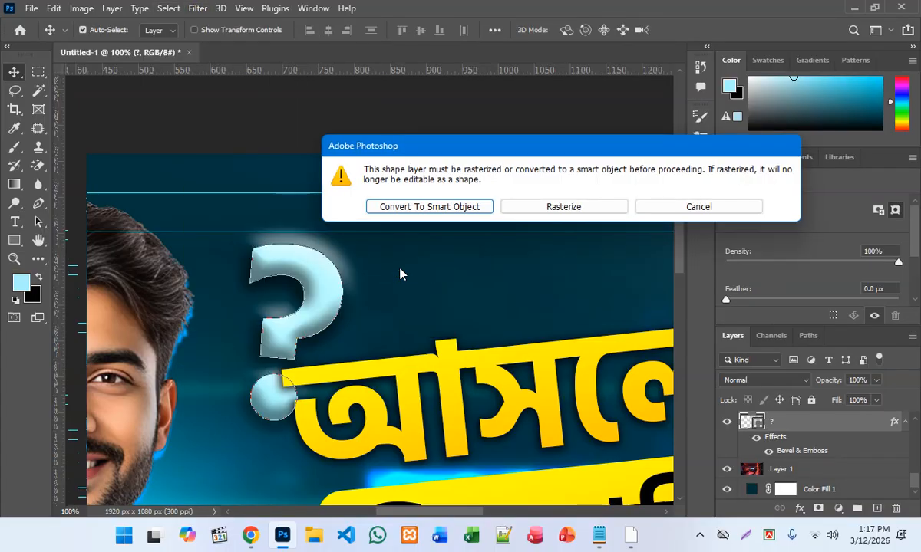
pyautogui.click(435, 208)
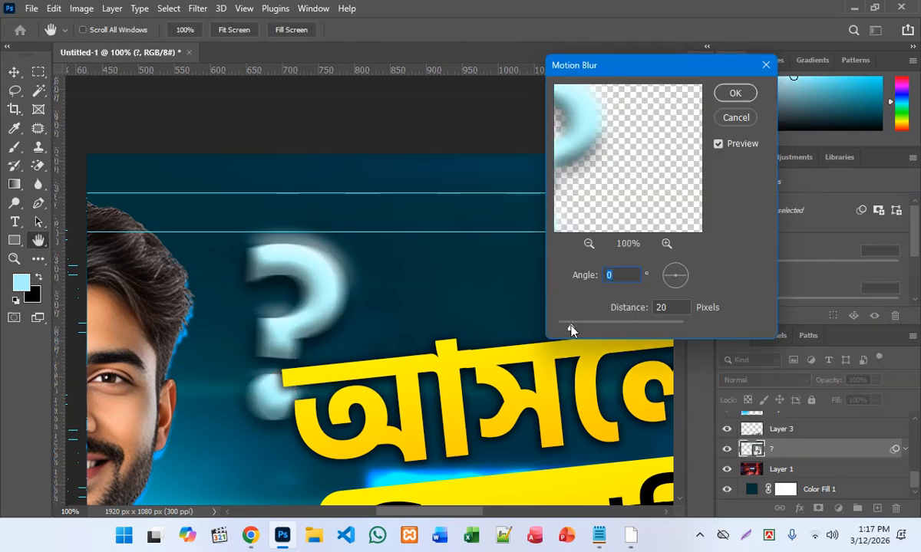
pyautogui.moveTo(572, 328); pyautogui.dragTo(570, 328)
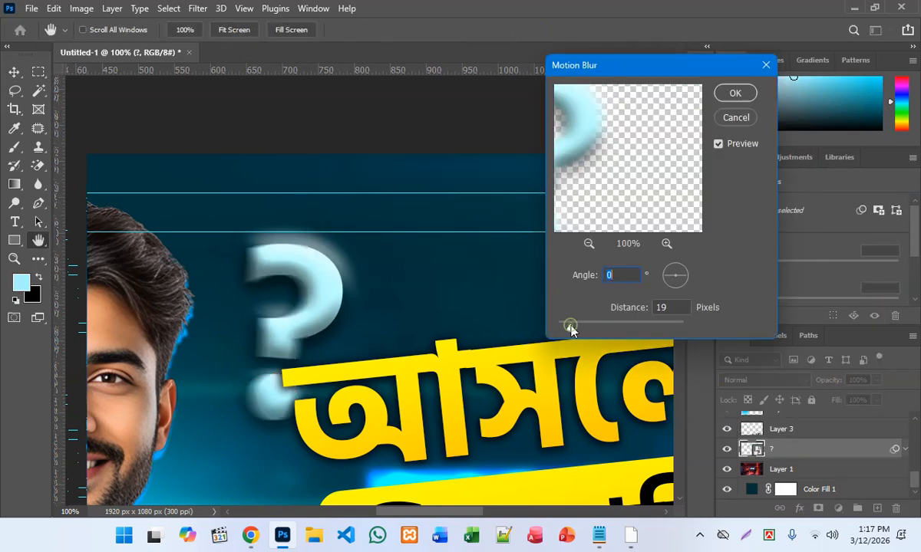
pyautogui.click(733, 93)
# Duplicate the blurred "?" onto the thumbnail's lower right corner by the cash pile, at about X 1731 px, Y 774 px.
pyautogui.keyDown('alt'); pyautogui.click(346, 283); pyautogui.keyUp('alt')
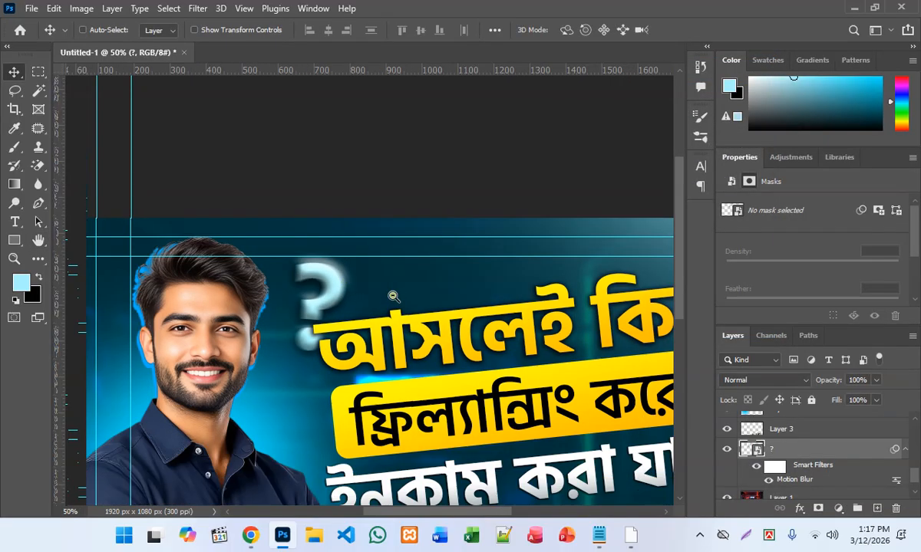
pyautogui.moveTo(396, 292); pyautogui.dragTo(529, 294)
pyautogui.keyDown('alt'); pyautogui.click(345, 199); pyautogui.keyUp('alt')
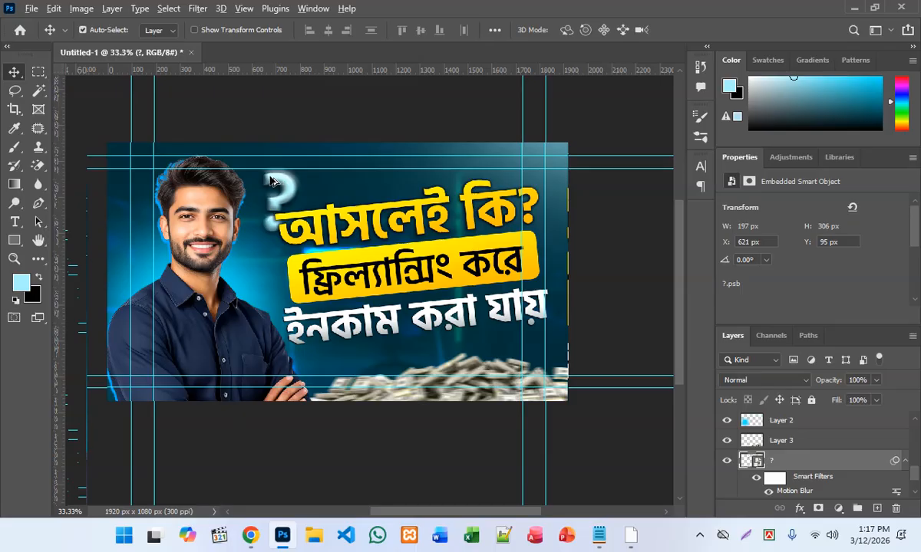
pyautogui.moveTo(270, 182); pyautogui.dragTo(541, 346)
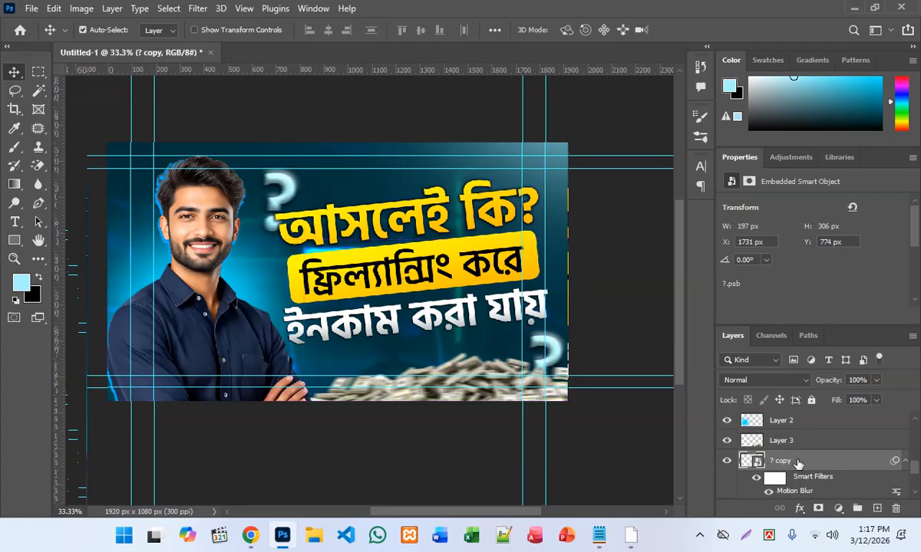
# Raise the original "?" layer's Motion Blur distance to 25 px.
pyautogui.scroll(-3, 800, 461)
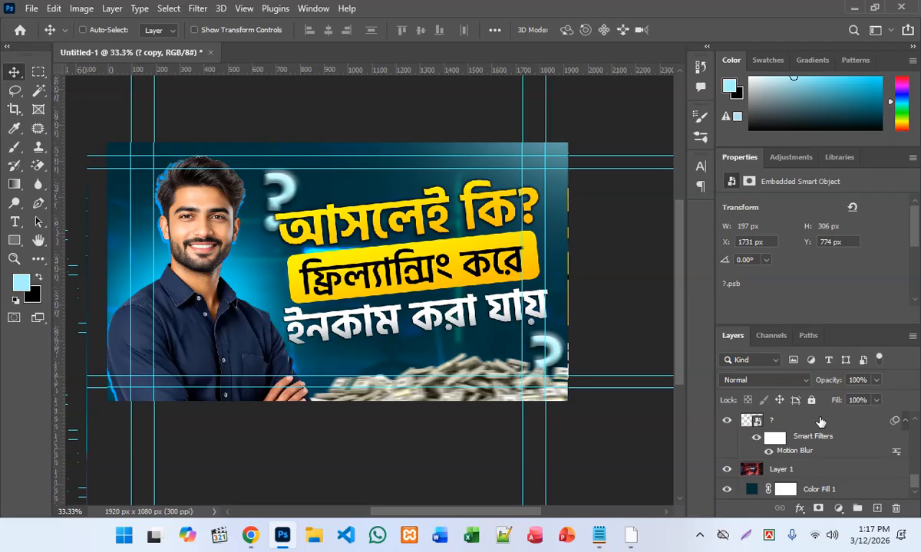
pyautogui.keyDown('ctrl'); pyautogui.click(820, 421); pyautogui.keyUp('ctrl')
pyautogui.doubleClick(798, 451)
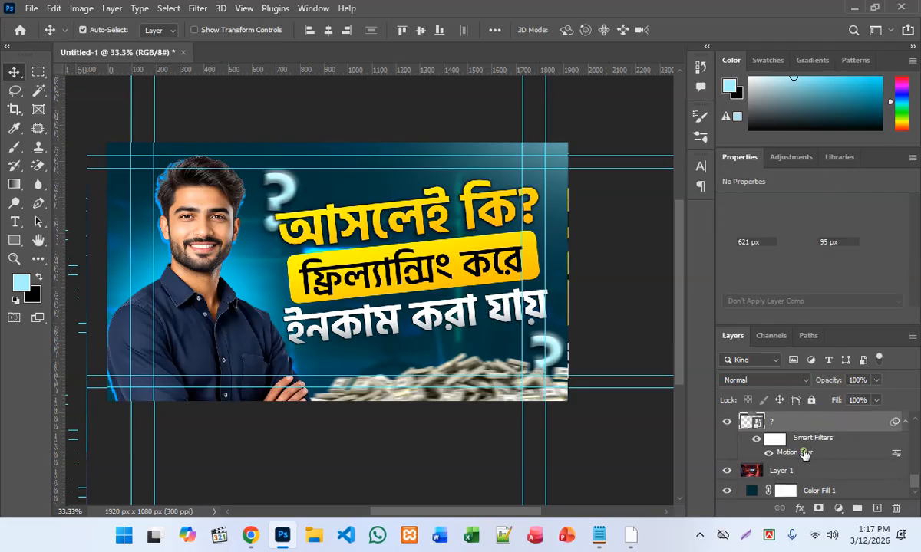
pyautogui.moveTo(571, 327); pyautogui.dragTo(574, 328)
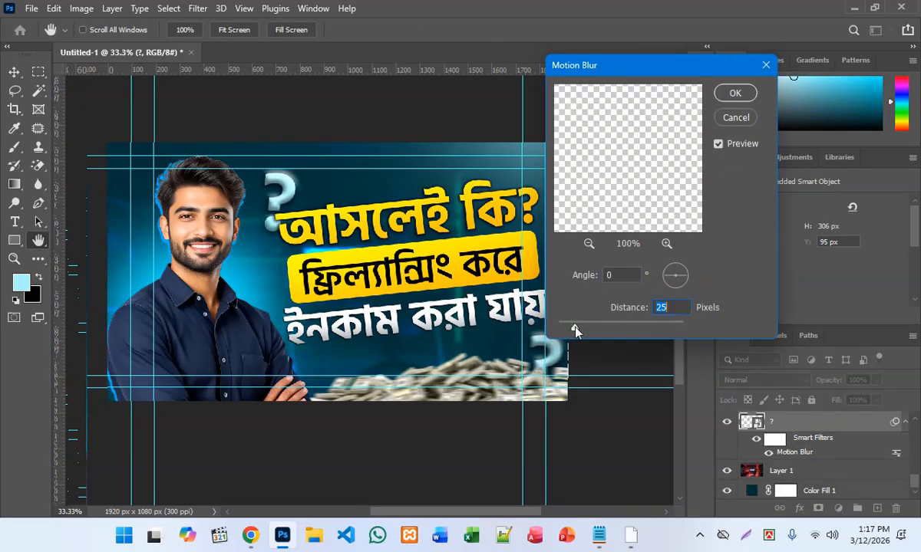
pyautogui.click(735, 93)
# Deselect all layers and examine the whole thumbnail composition at different magnifications.
pyautogui.click(613, 346)
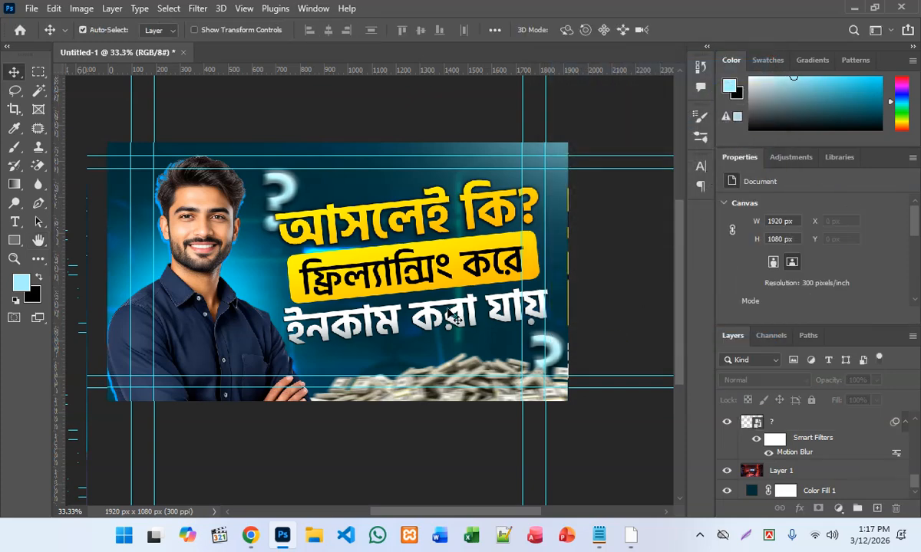
pyautogui.keyDown('alt'); pyautogui.click(344, 318); pyautogui.keyUp('alt')
pyautogui.moveTo(343, 318); pyautogui.dragTo(374, 284)
pyautogui.keyDown('ctrl'); pyautogui.click(341, 309); pyautogui.keyUp('ctrl')
pyautogui.keyDown('alt'); pyautogui.click(394, 298); pyautogui.keyUp('alt')
pyautogui.keyDown('ctrl'); pyautogui.click(400, 244); pyautogui.keyUp('ctrl')
pyautogui.keyDown('alt'); pyautogui.click(400, 316); pyautogui.keyUp('alt')
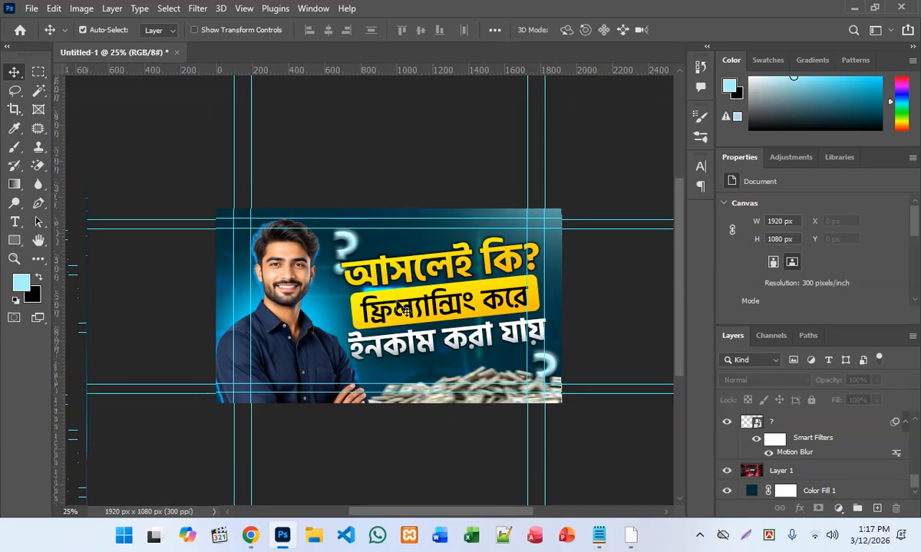
pyautogui.scroll(-1, 397, 302)
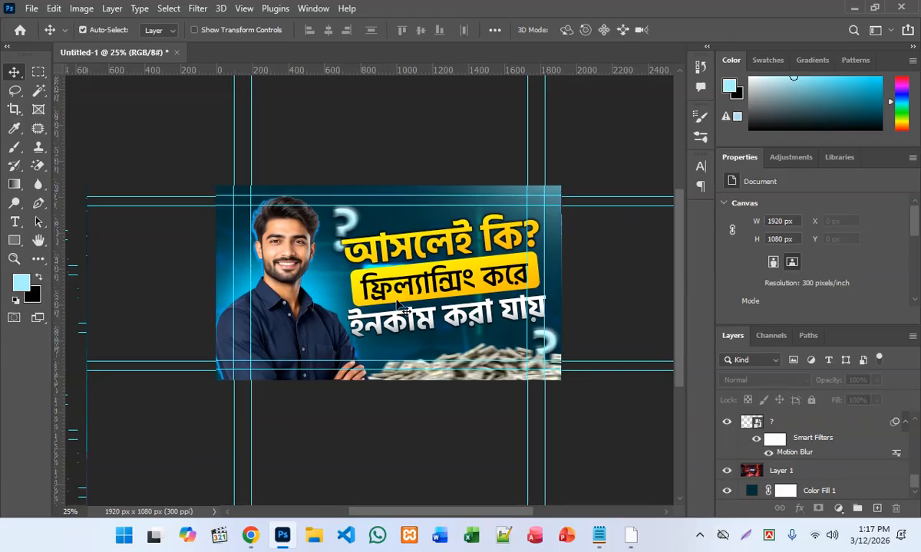
# Examine the thumbnail at several magnifications in the Export As preview and cancel the export.
pyautogui.click(31, 8)
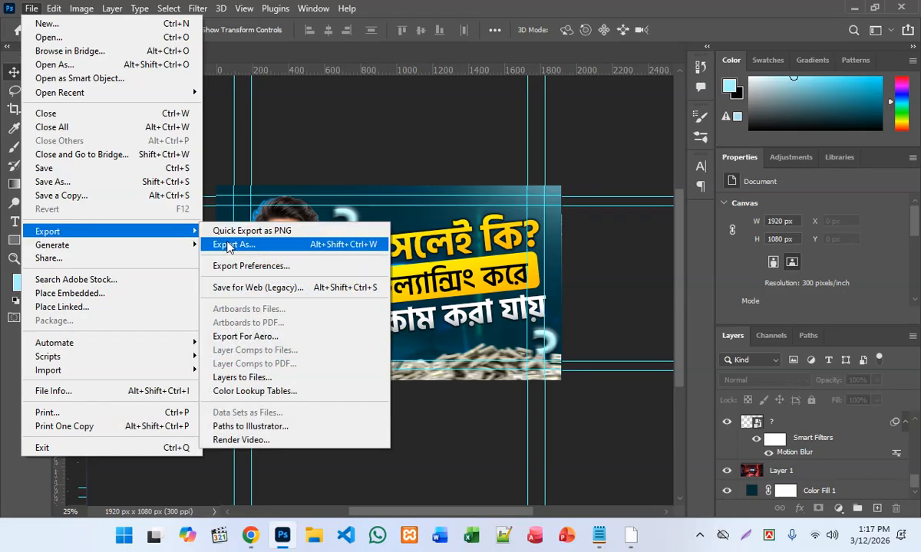
pyautogui.click(219, 243)
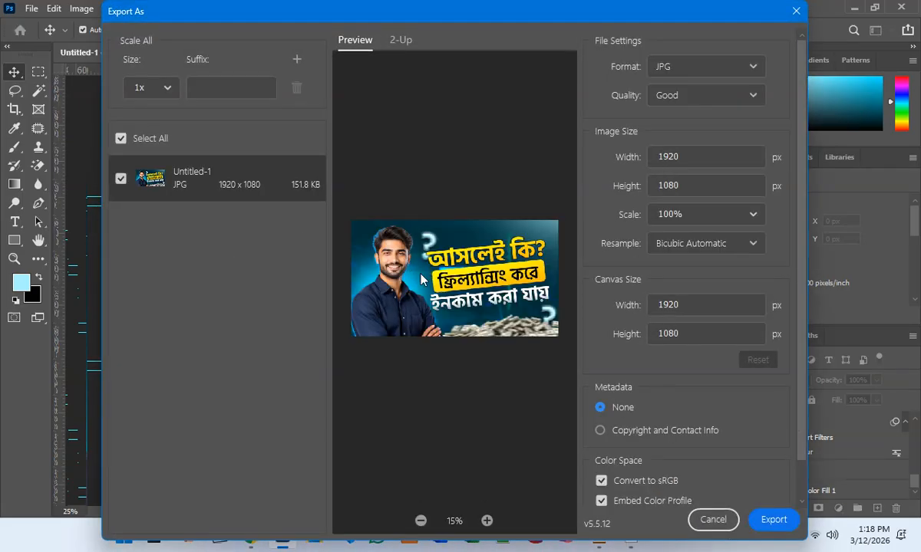
pyautogui.click(487, 521)
pyautogui.click(486, 521)
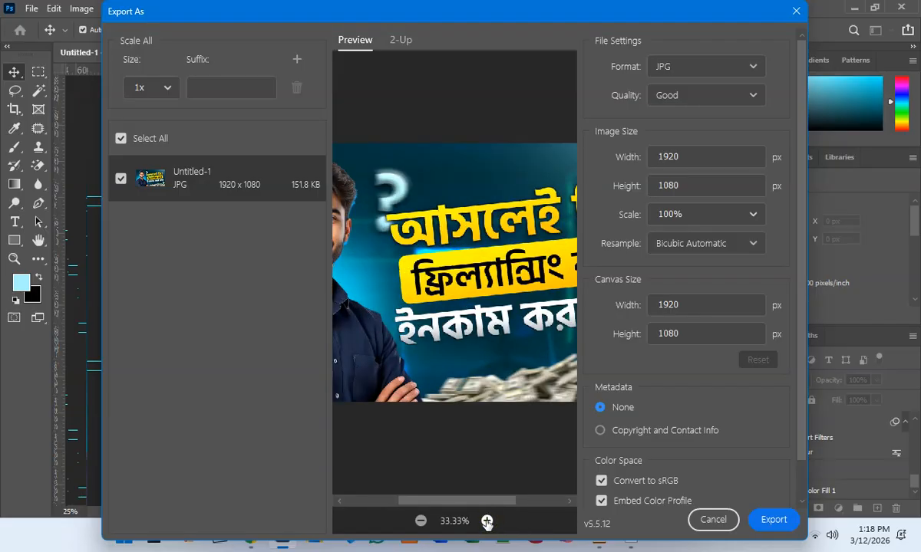
pyautogui.click(421, 521)
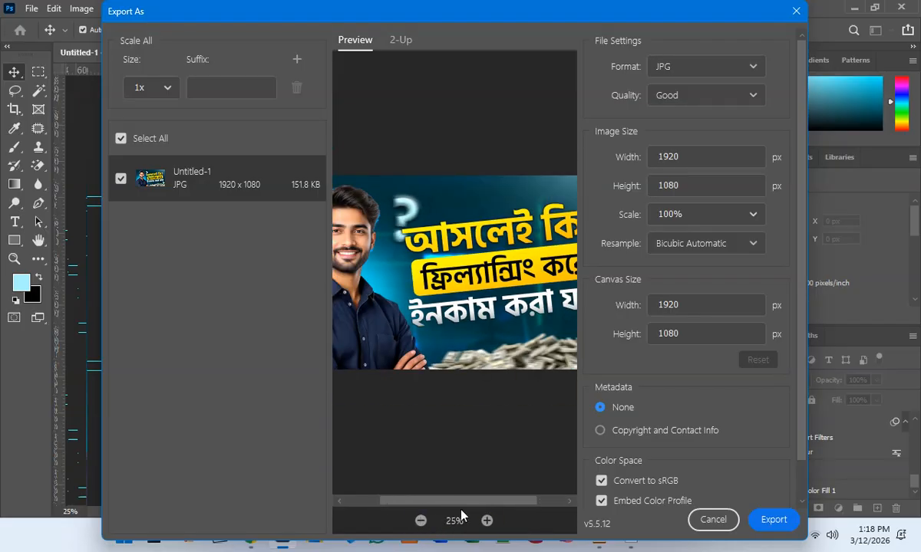
pyautogui.click(717, 520)
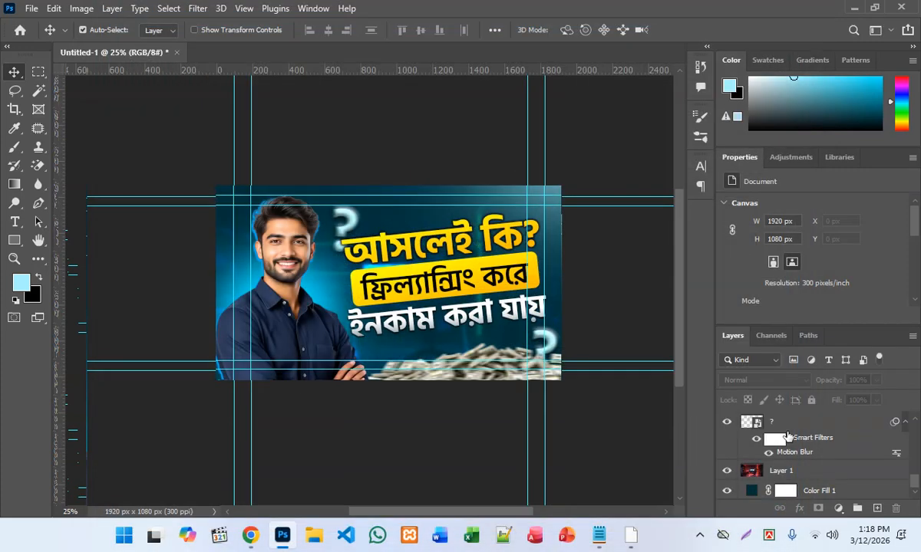
pyautogui.hotkey('ctrl', 'j')
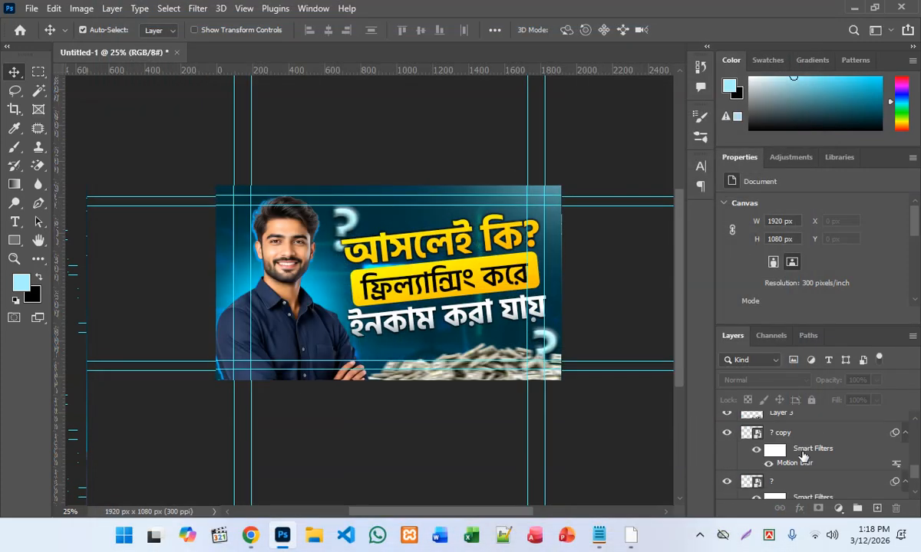
pyautogui.scroll(-2, 803, 456)
pyautogui.scroll(3, 814, 474)
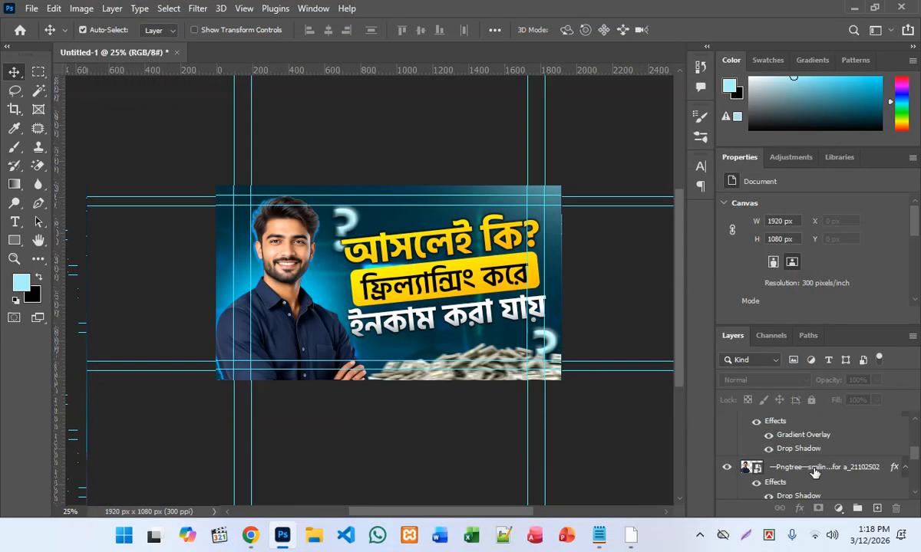
# Shift the hue of the man cut-out's Drop Shadow colour from blue towards cyan, and deselect the layer.
pyautogui.click(814, 473)
pyautogui.scroll(-2, 812, 472)
pyautogui.scroll(2, 812, 472)
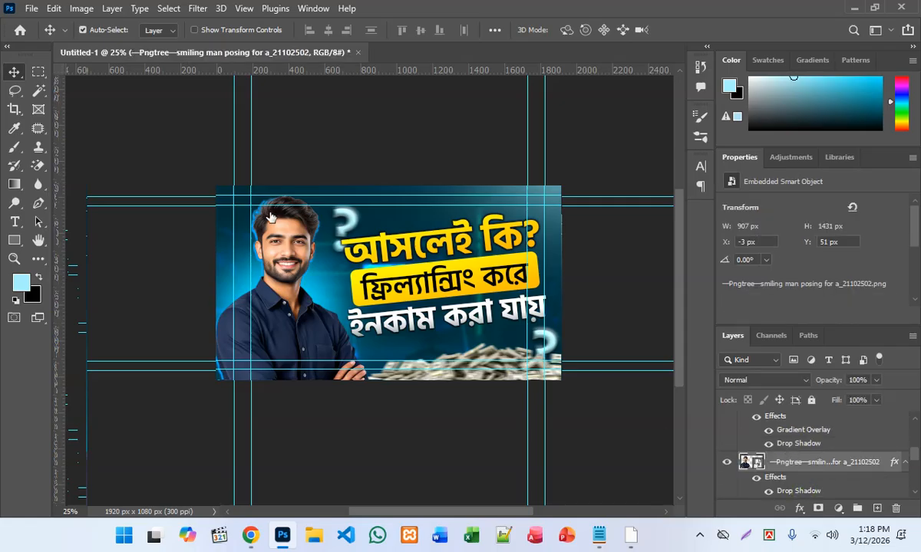
pyautogui.doubleClick(800, 492)
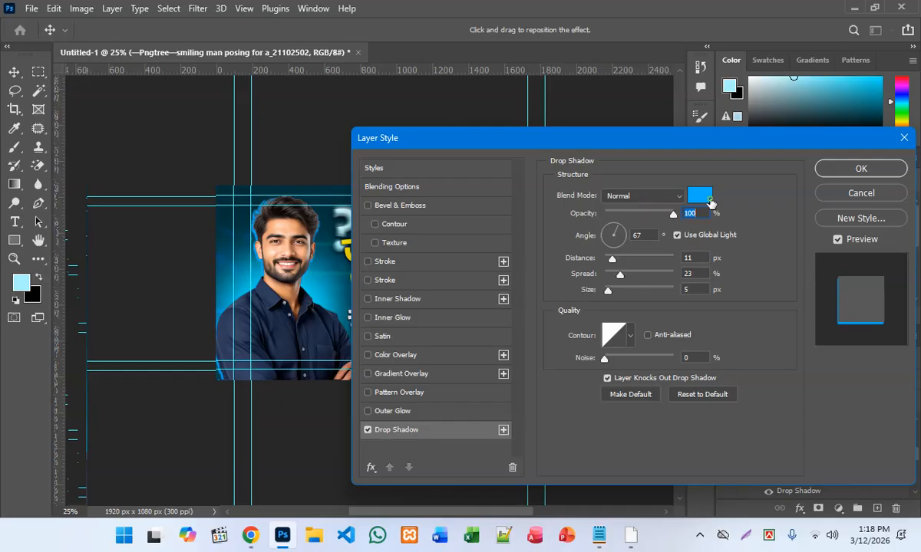
pyautogui.click(710, 202)
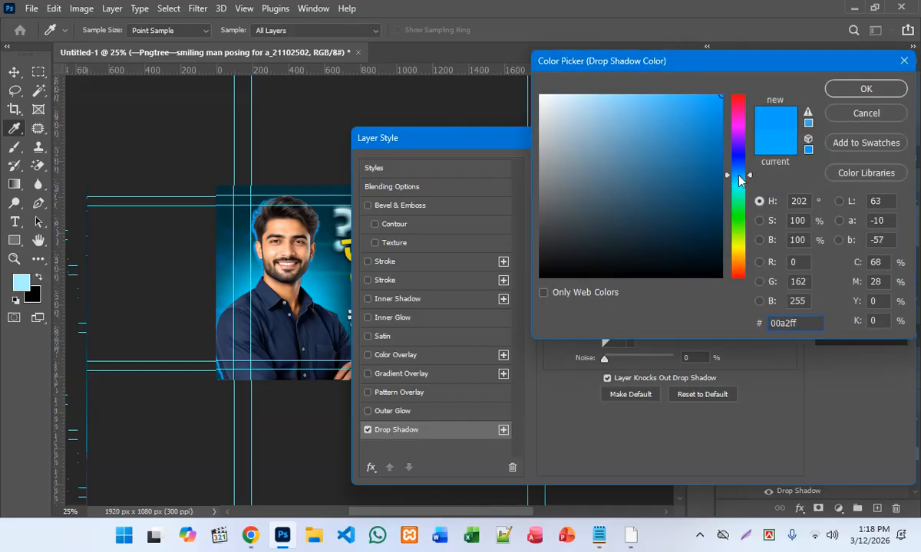
pyautogui.moveTo(739, 175); pyautogui.dragTo(740, 186)
pyautogui.click(837, 88)
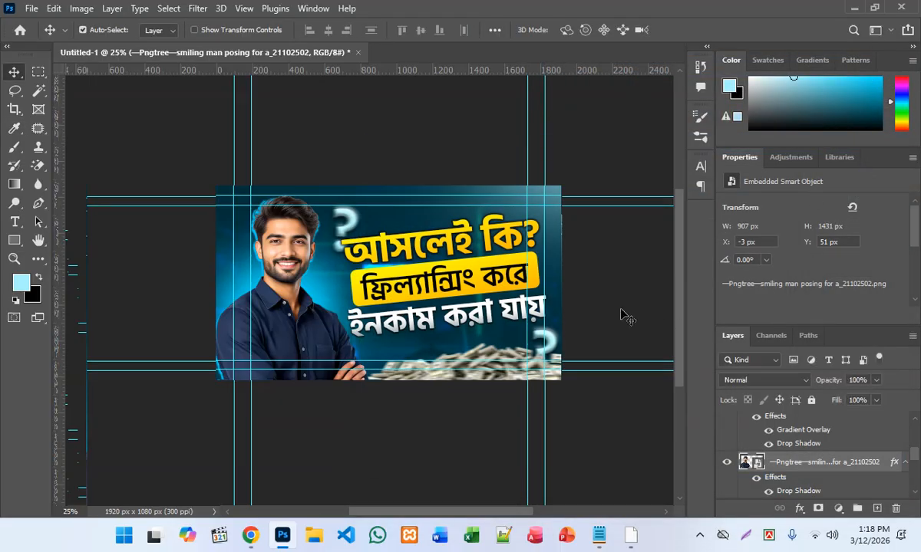
pyautogui.click(623, 310)
pyautogui.scroll(1, 623, 310)
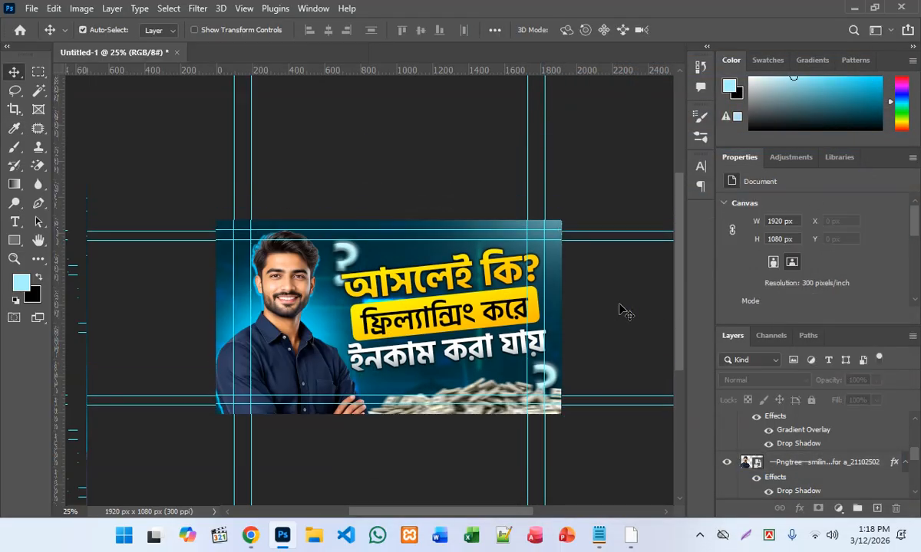
# Export the thumbnail as a 1920 x 1080 px JPG of Good quality, saved to the Desktop as Untitled-1.jpg.
pyautogui.click(33, 9)
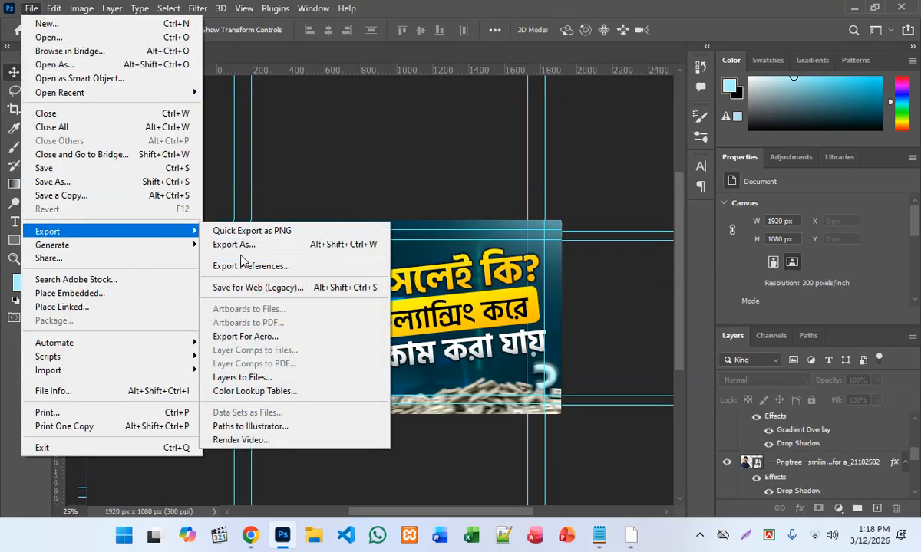
pyautogui.click(240, 246)
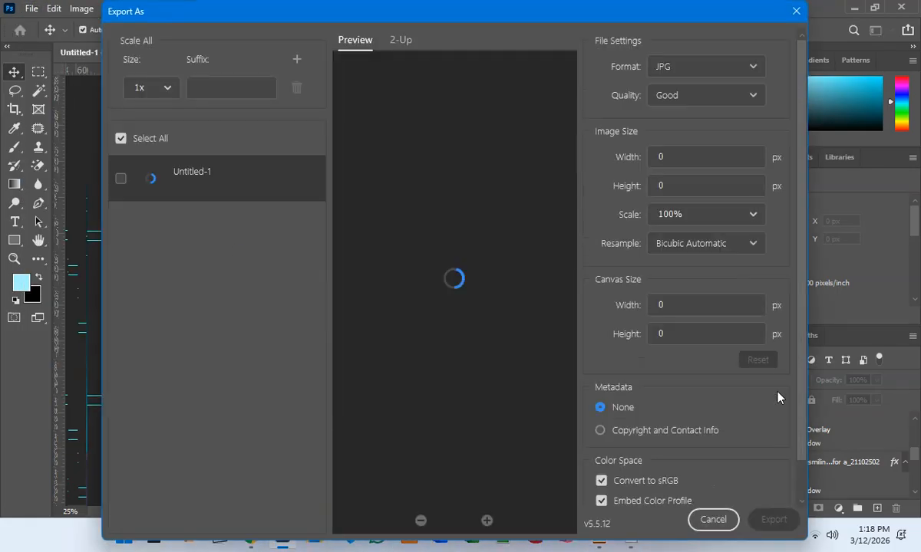
pyautogui.click(788, 522)
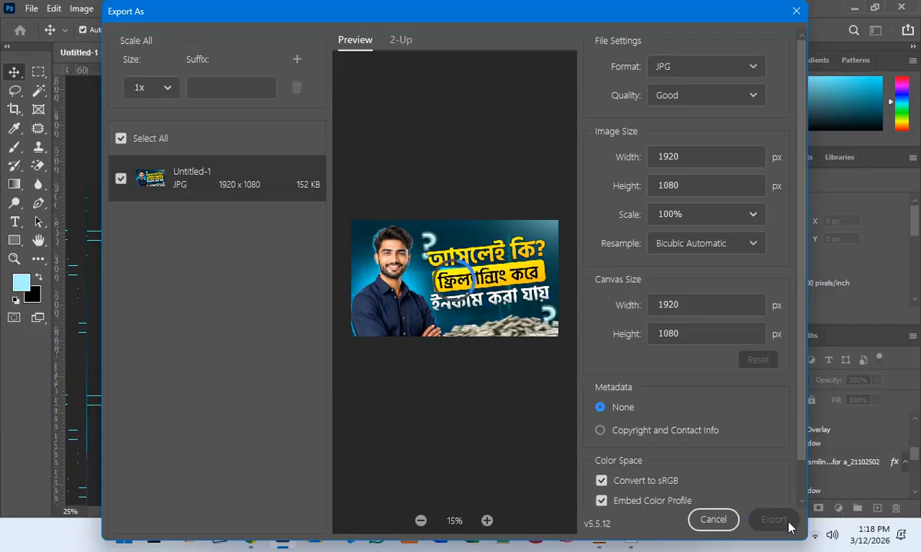
pyautogui.click(35, 136)
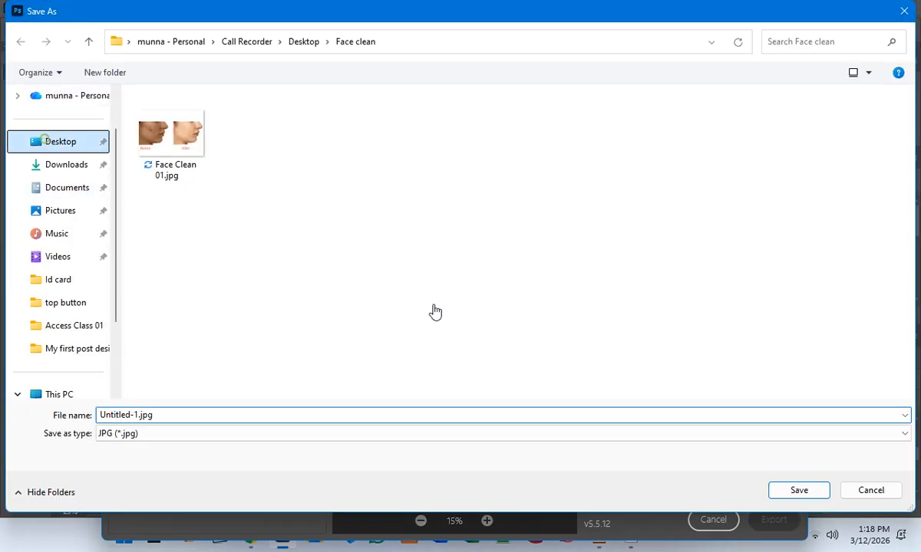
pyautogui.click(798, 494)
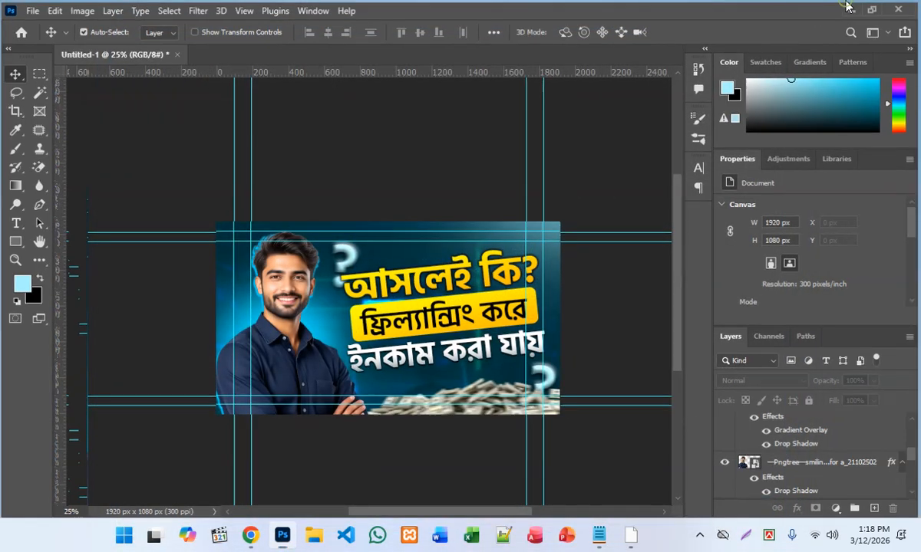
# Open the exported Untitled-1.jpg from the desktop in the Photos viewer and enlarge it to full window size.
pyautogui.click(848, 6)
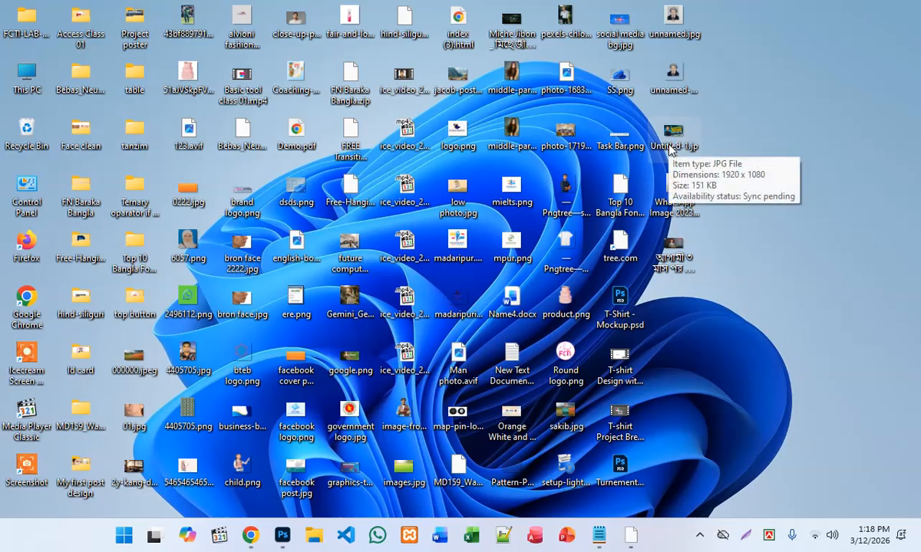
pyautogui.doubleClick(670, 146)
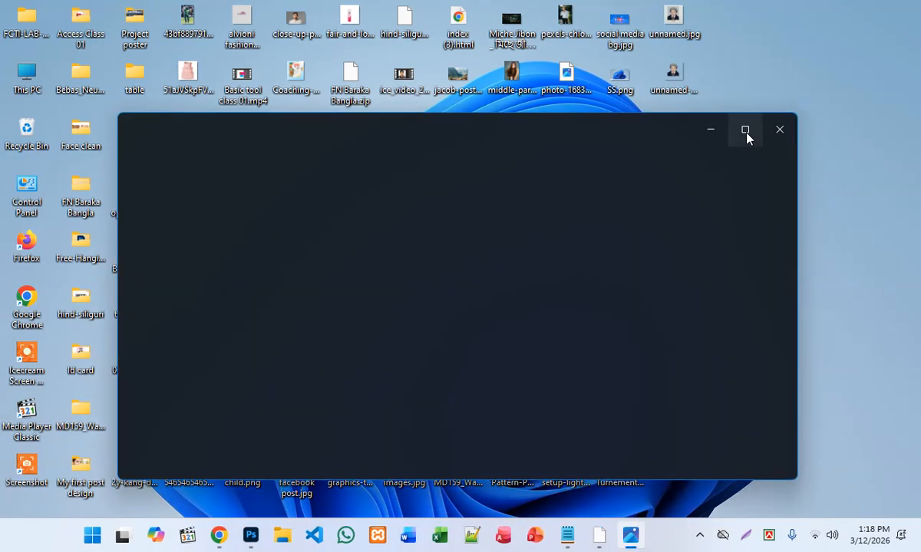
pyautogui.click(745, 131)
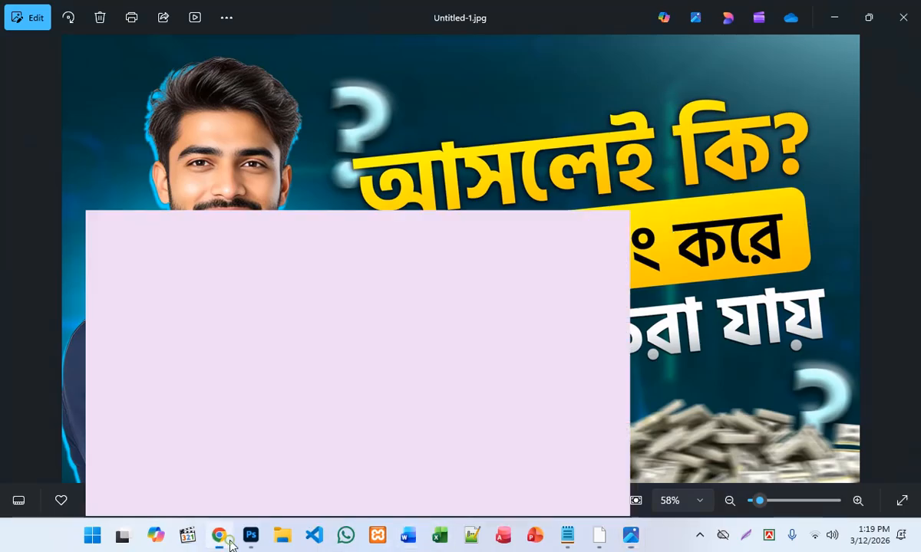
# Switch to Chrome, review the open Behance Youtube Thumbnail Designs project, and look through the Bangla Thumbnail design search results.
pyautogui.click(219, 535)
pyautogui.click(488, 13)
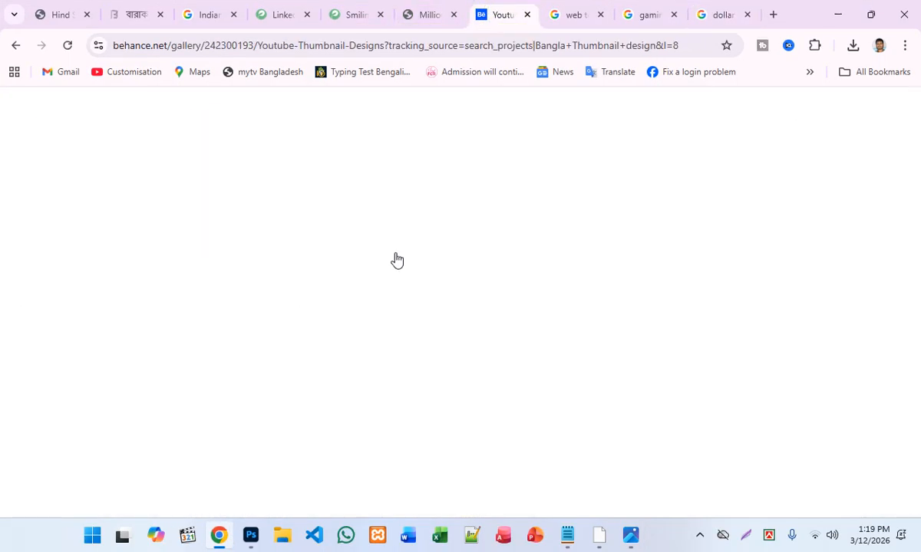
pyautogui.scroll(4, 594, 318)
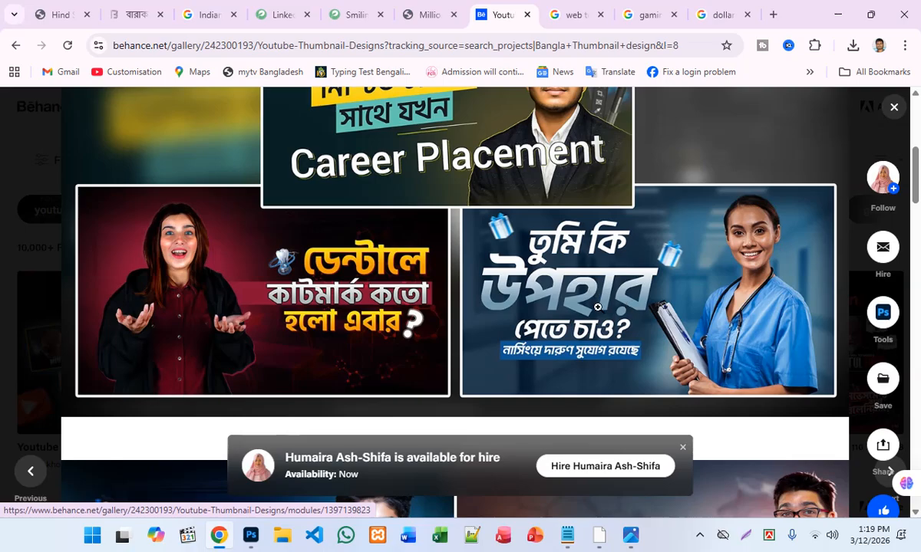
pyautogui.scroll(5, 575, 304)
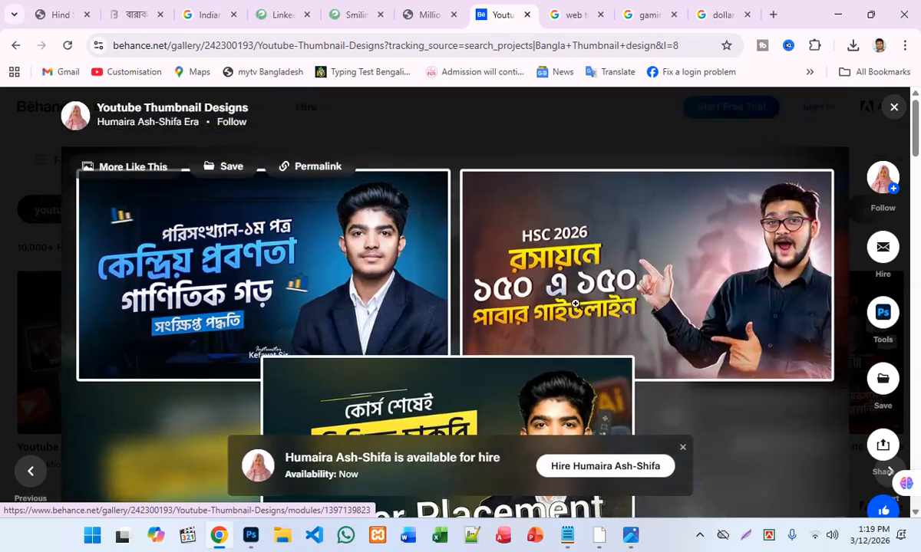
pyautogui.click(895, 107)
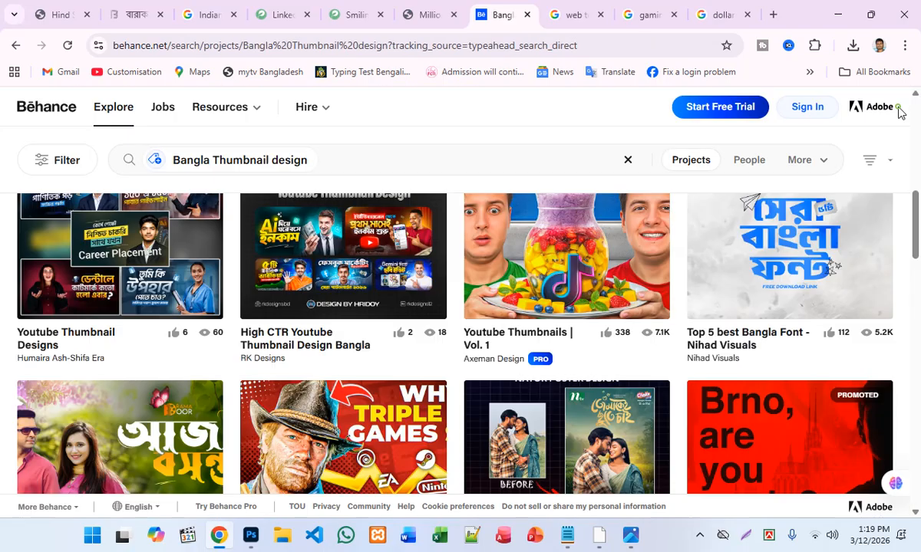
pyautogui.scroll(-5, 315, 281)
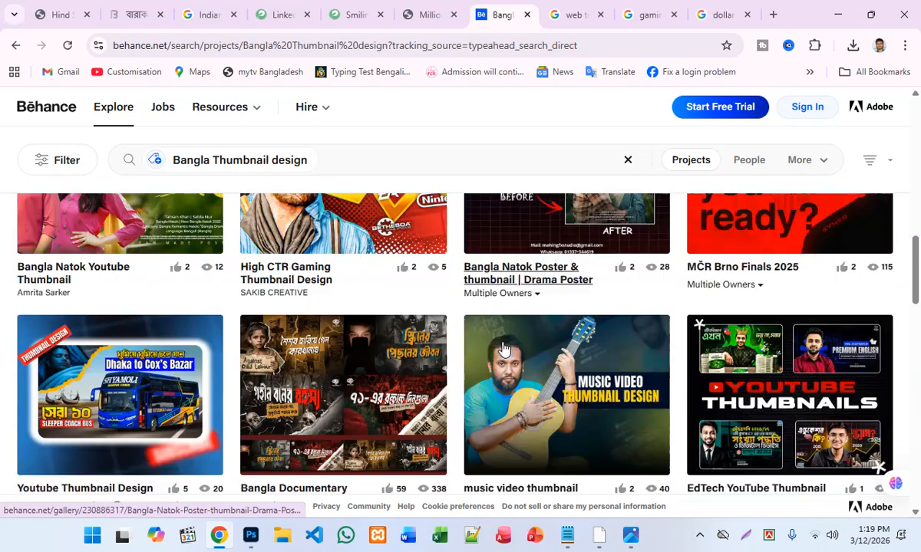
pyautogui.scroll(-5, 503, 347)
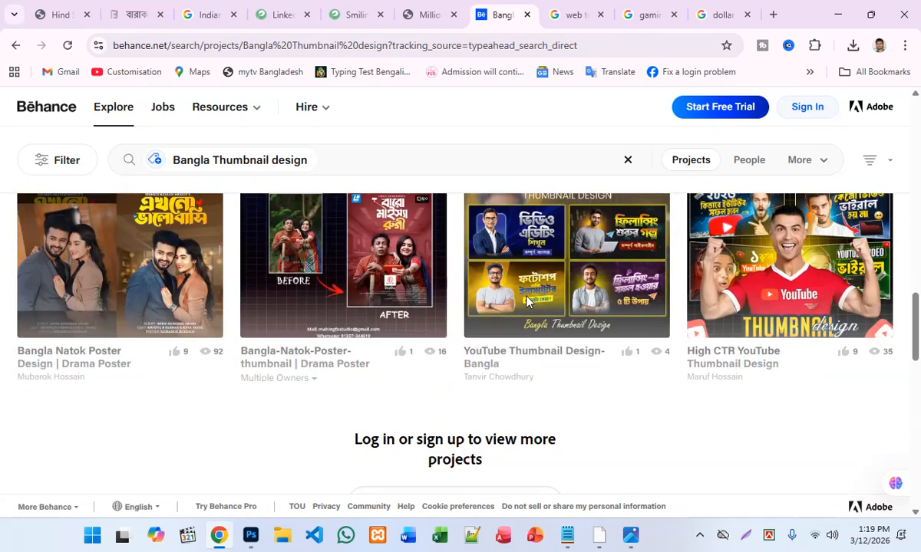
# Open the YouTube Thumbnail Design-Bangla project and examine its sample thumbnails for layout, cut-outs and headline styling.
pyautogui.click(555, 263)
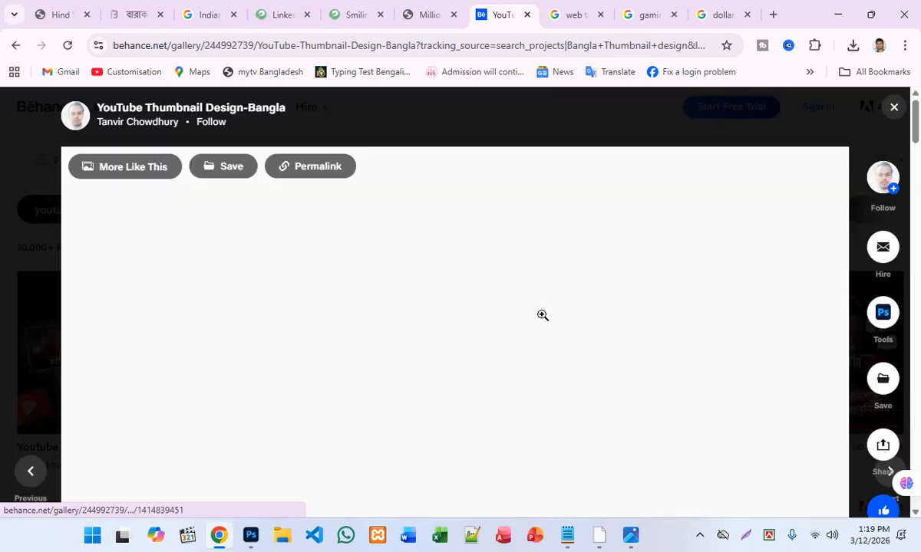
pyautogui.scroll(-1, 277, 341)
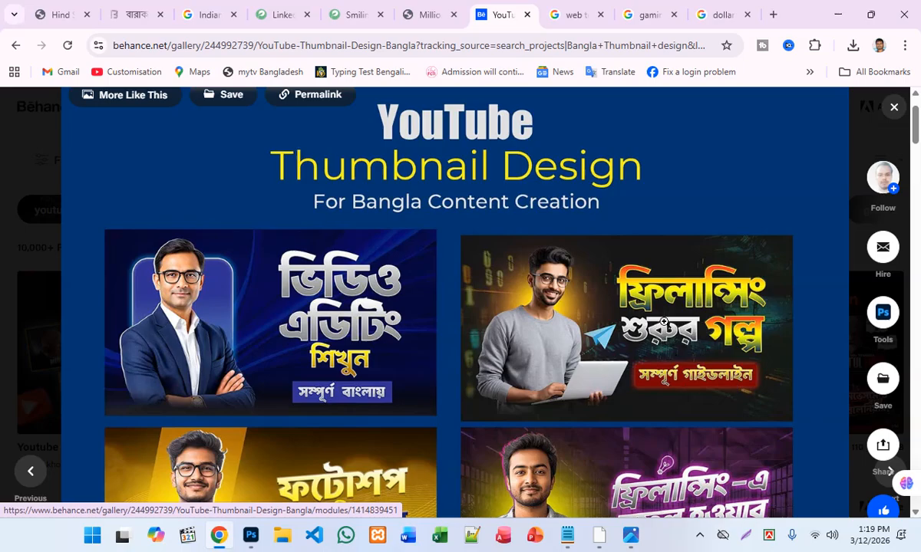
pyautogui.scroll(-3, 690, 313)
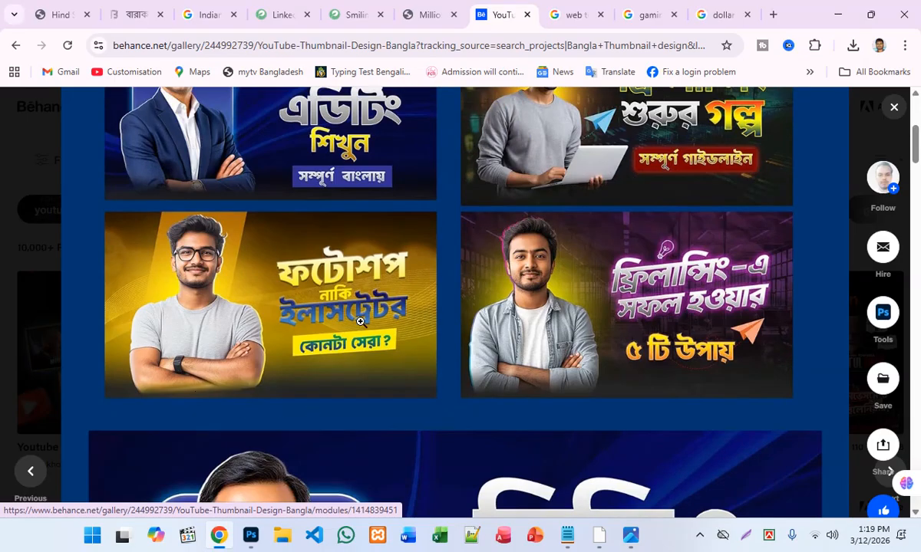
pyautogui.scroll(-1, 548, 406)
pyautogui.scroll(1, 518, 260)
pyautogui.scroll(-4, 504, 282)
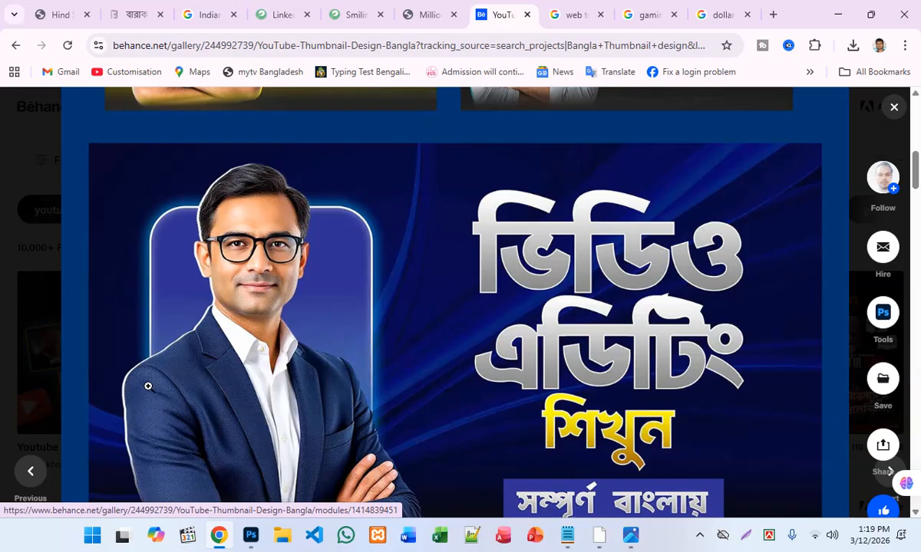
pyautogui.scroll(-4, 380, 346)
pyautogui.scroll(3, 378, 352)
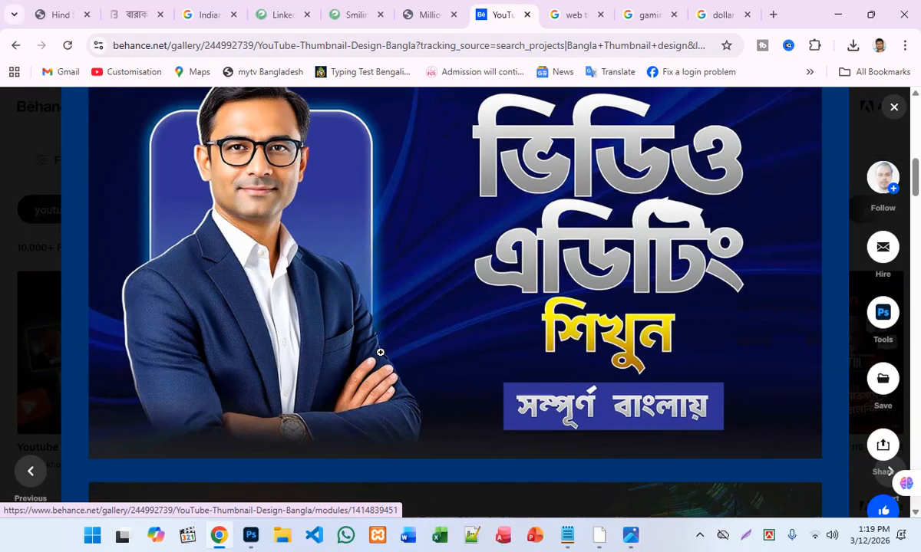
# Close the project, look back through the Bangla Thumbnail design results up to the first rows, and return to the exported image.
pyautogui.click(894, 107)
pyautogui.scroll(-3, 637, 291)
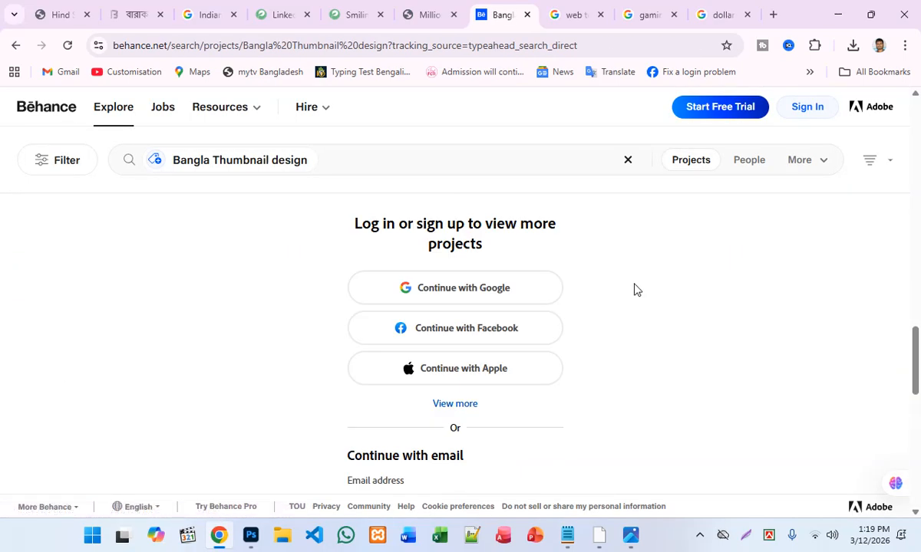
pyautogui.scroll(4, 634, 290)
pyautogui.scroll(-3, 422, 396)
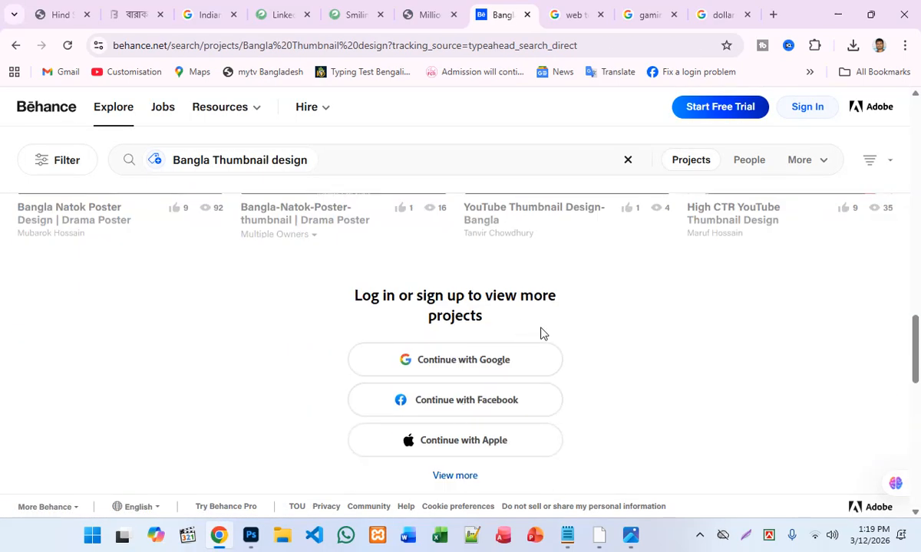
pyautogui.scroll(4, 541, 334)
pyautogui.scroll(3, 552, 350)
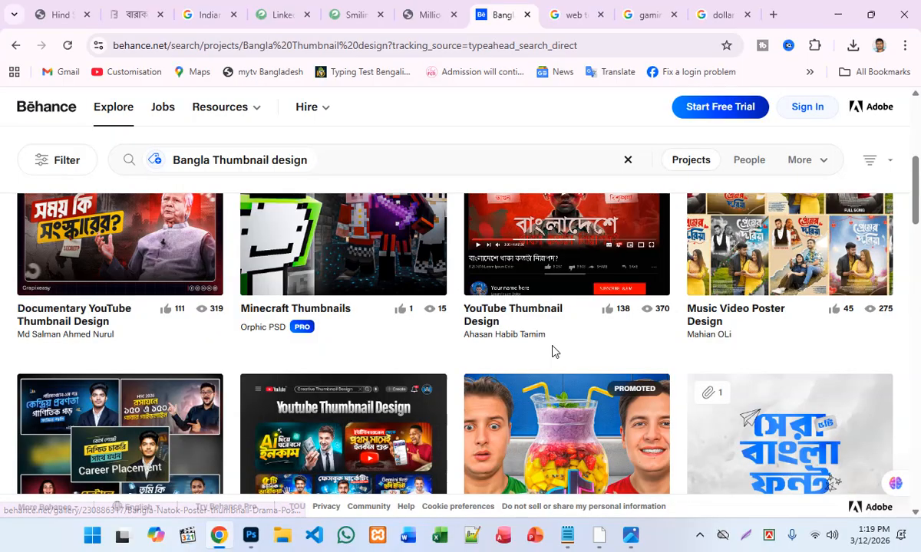
pyautogui.scroll(1, 552, 351)
pyautogui.scroll(3, 553, 350)
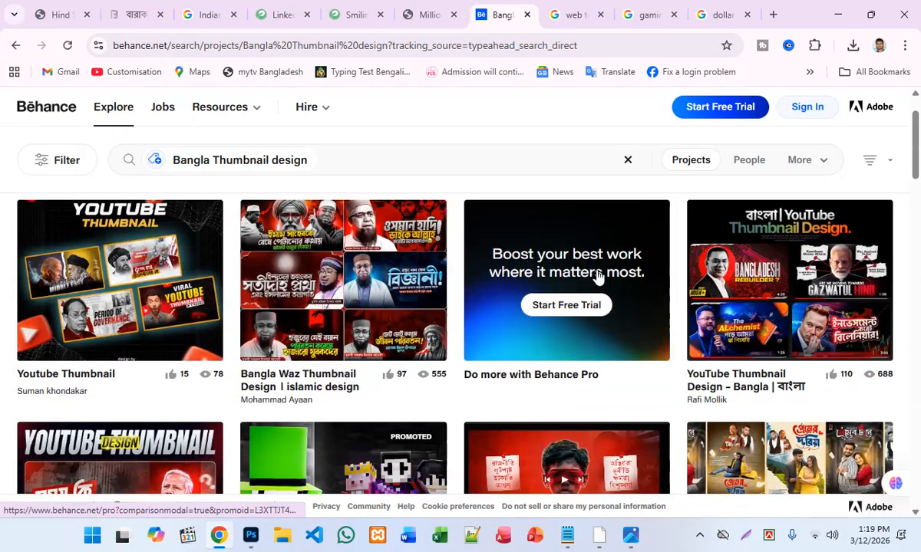
pyautogui.scroll(1, 597, 278)
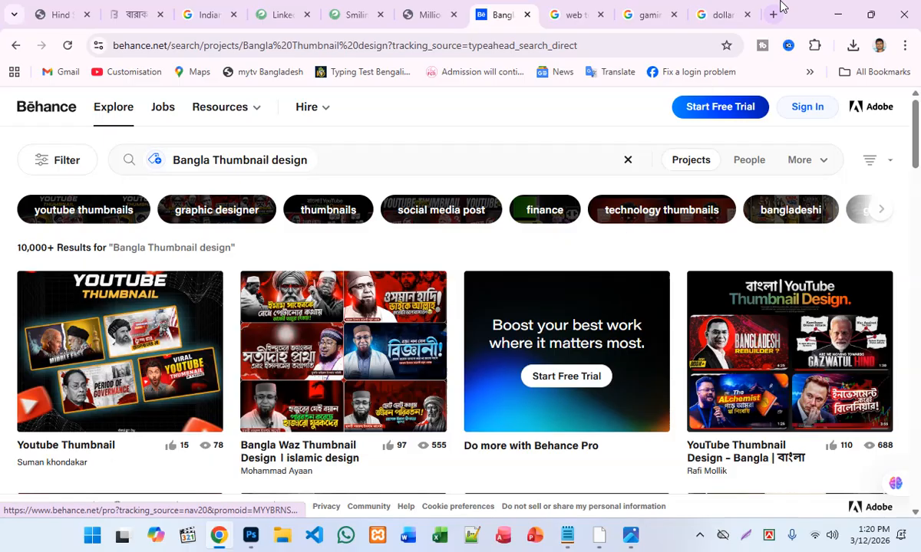
pyautogui.click(838, 14)
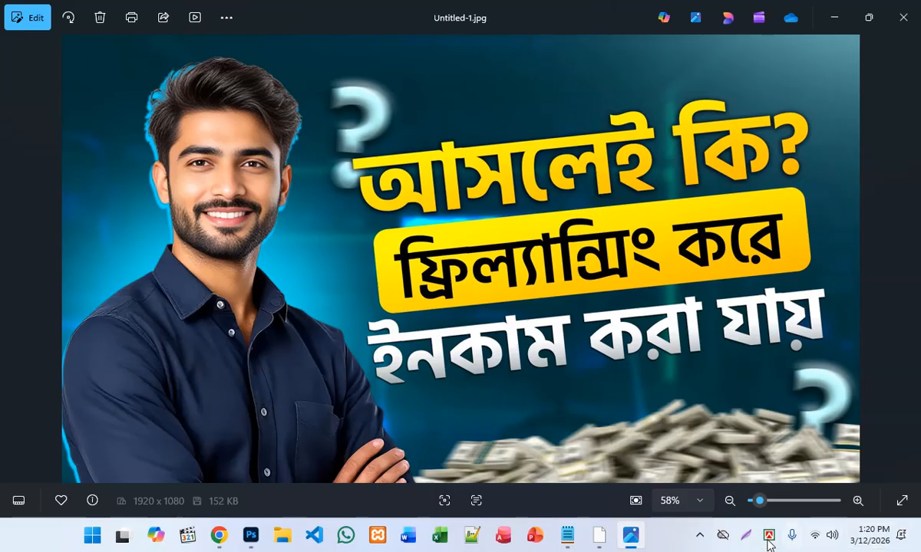
pyautogui.click(699, 535)
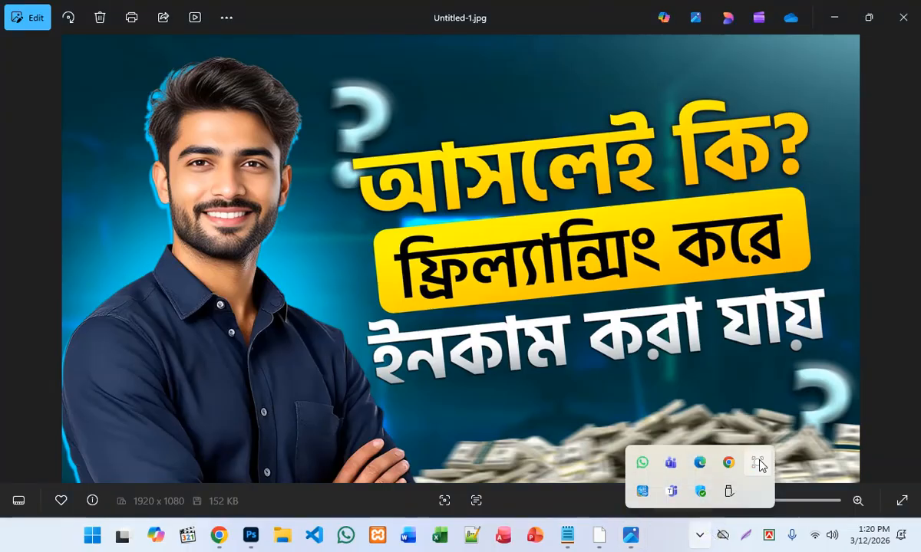